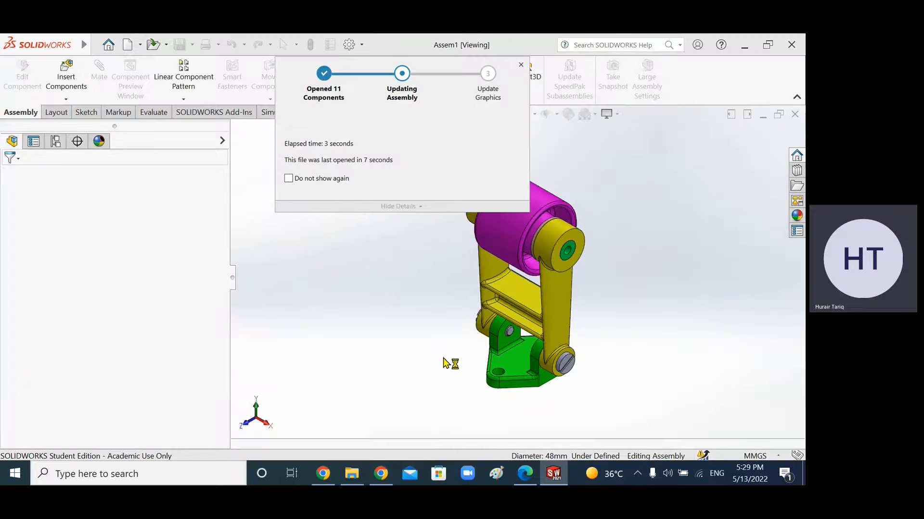
mouse_move(433, 323)
middle_mouse_down()
mouse_move(476, 318)
mouse_move(443, 313)
middle_mouse_up()
left_click(512, 116)
left_click(563, 152)
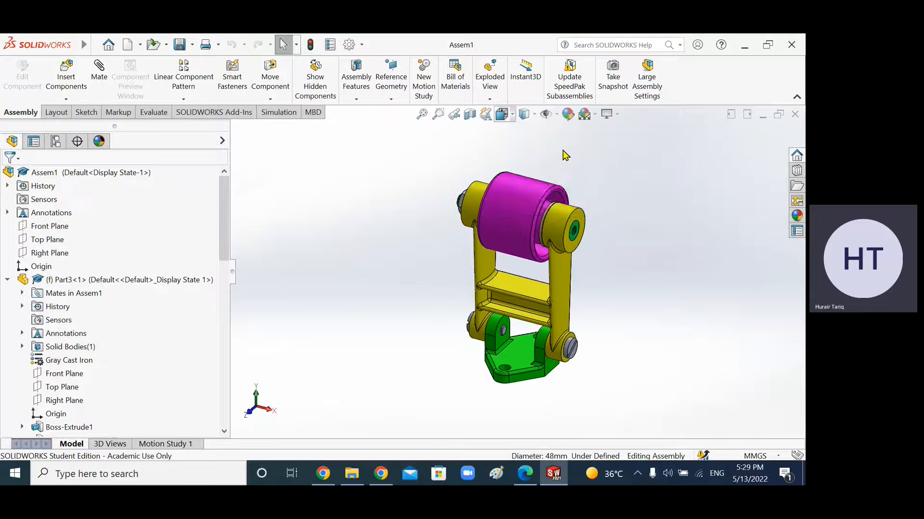
Step: Make a new drawing from the assembly using an A3 (ANSI) Landscape sheet
left_click(141, 46)
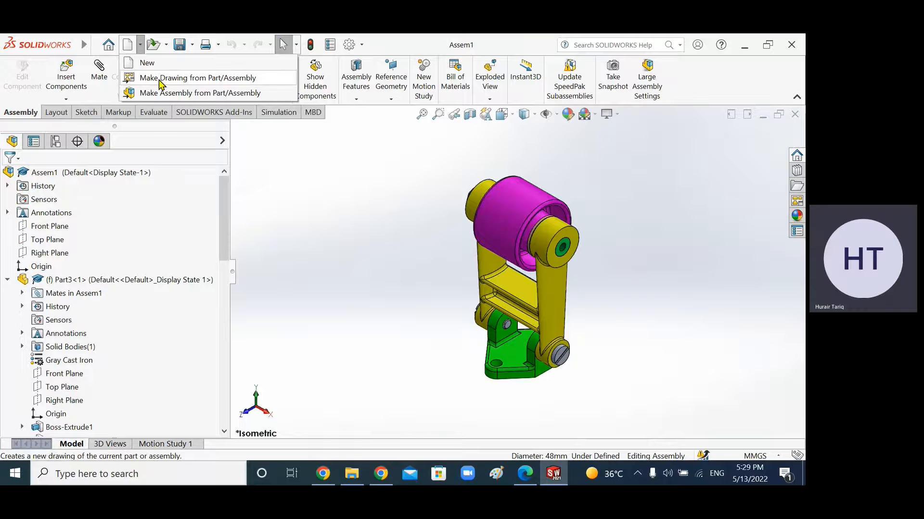
left_click(190, 79)
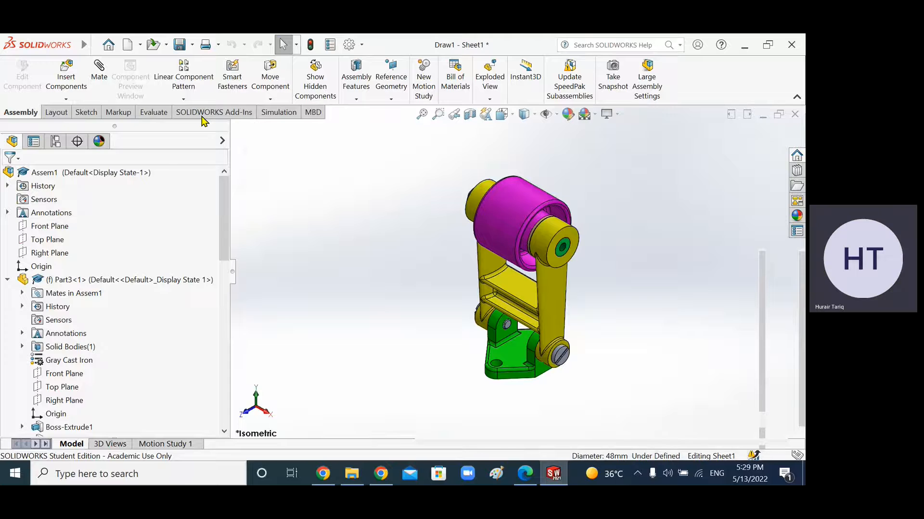
scroll(388, 233, "down", 2)
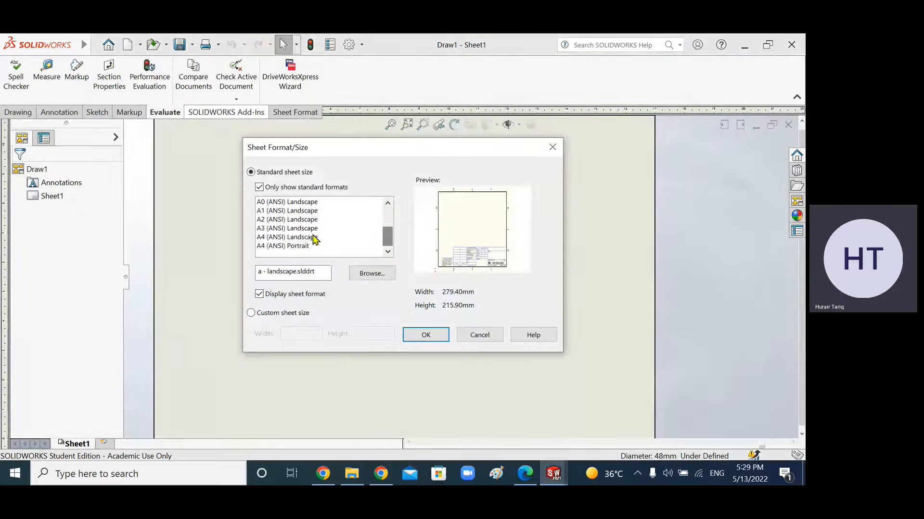
left_click(295, 229)
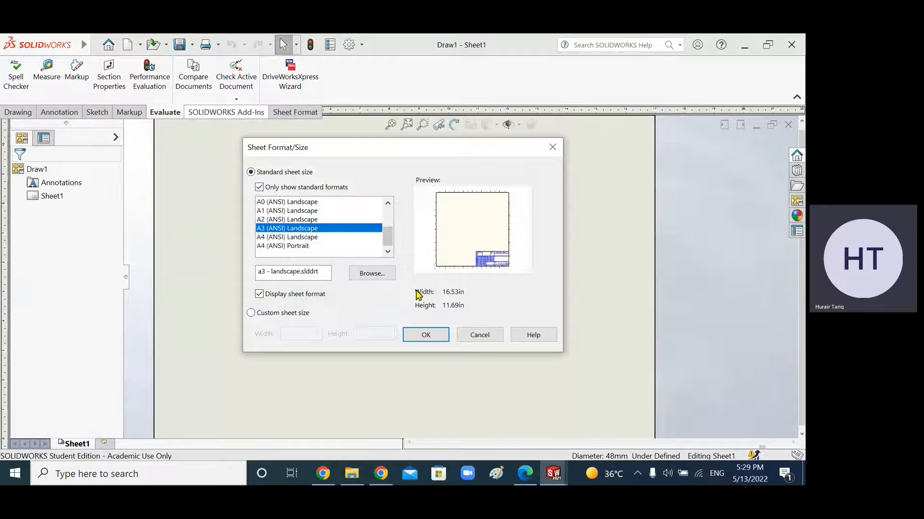
left_click(426, 337)
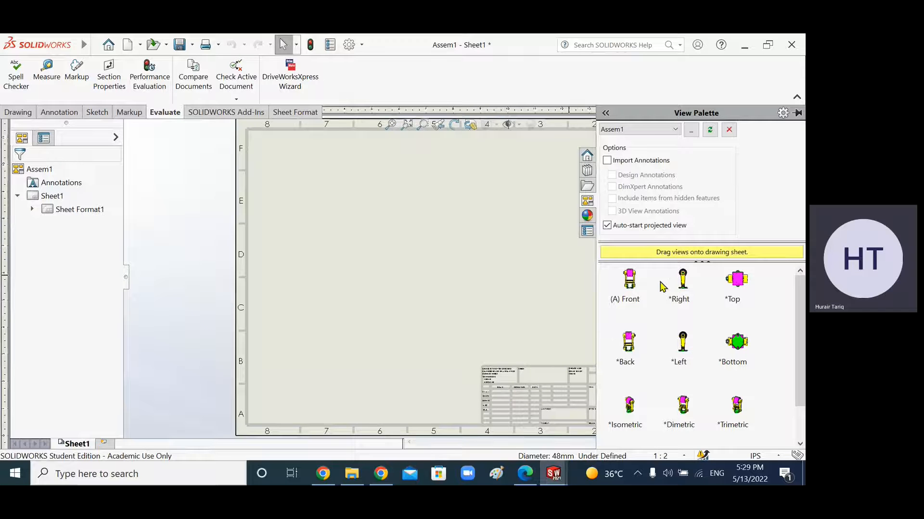
Step: Place an isometric view of the assembly in the sheet's upper-right corner and accept it
left_click_drag(801, 304, 805, 334)
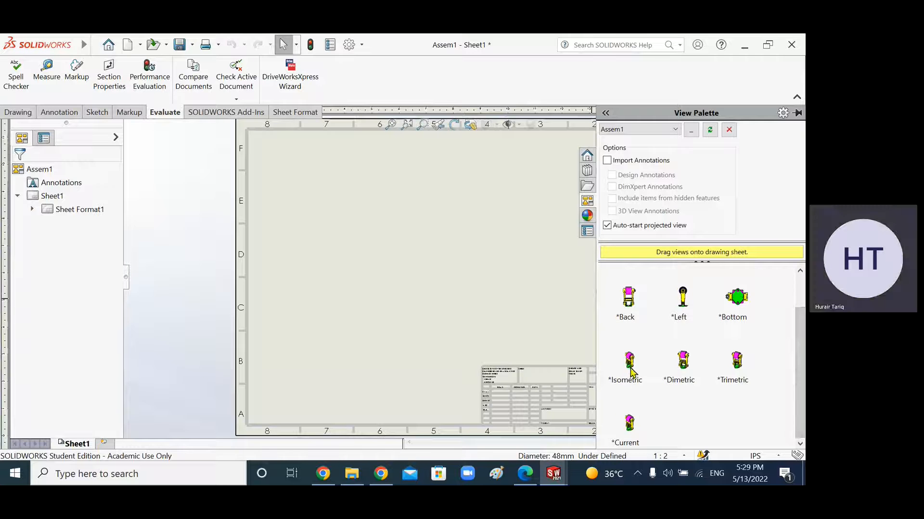
left_click_drag(631, 370, 572, 347)
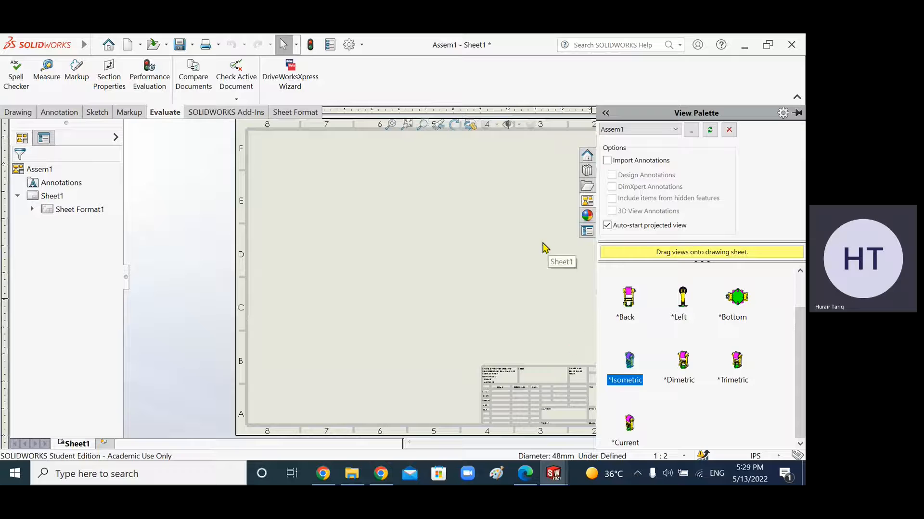
left_click(504, 272)
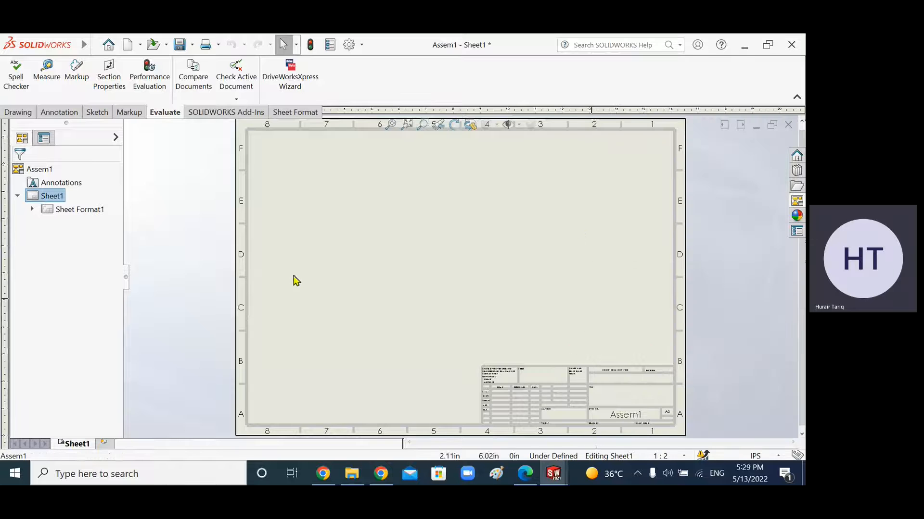
left_click(796, 202)
mouse_move(639, 410)
left_mouse_down()
mouse_move(550, 381)
mouse_move(627, 169)
mouse_move(629, 201)
mouse_move(617, 201)
left_mouse_up()
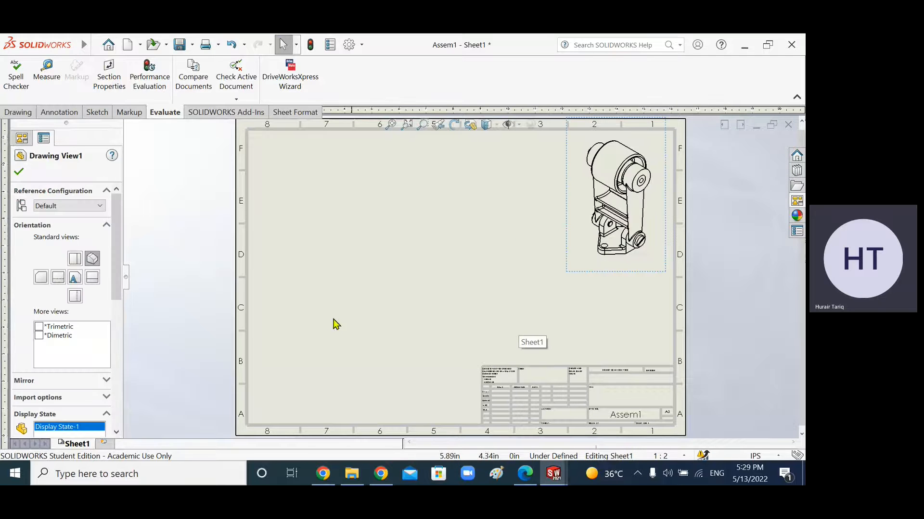
scroll(117, 259, "down", 1)
scroll(118, 258, "up", 1)
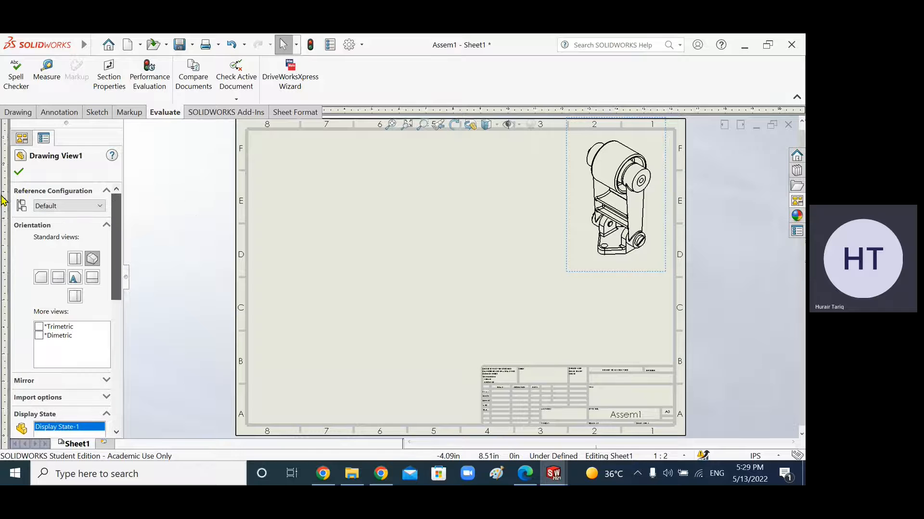
left_click(19, 171)
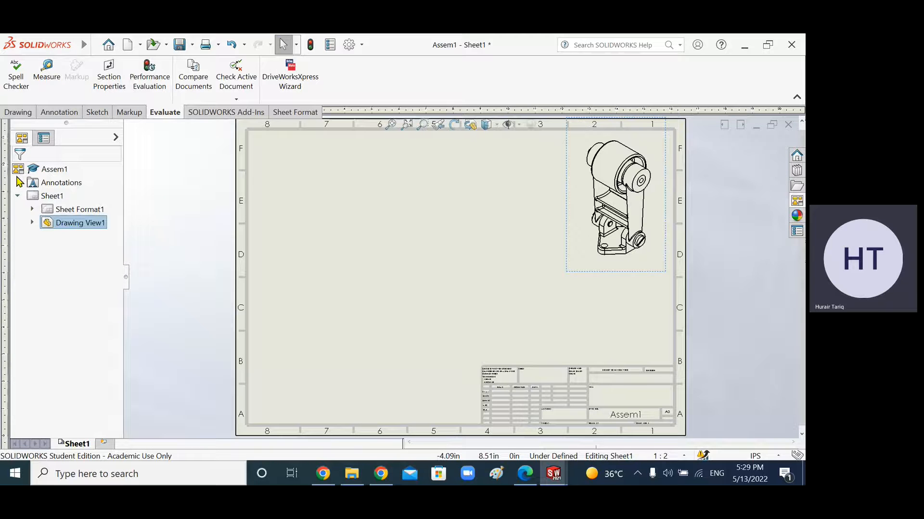
Step: Insert a side model view of the assembly near the middle of the sheet
left_click(23, 116)
left_click(13, 88)
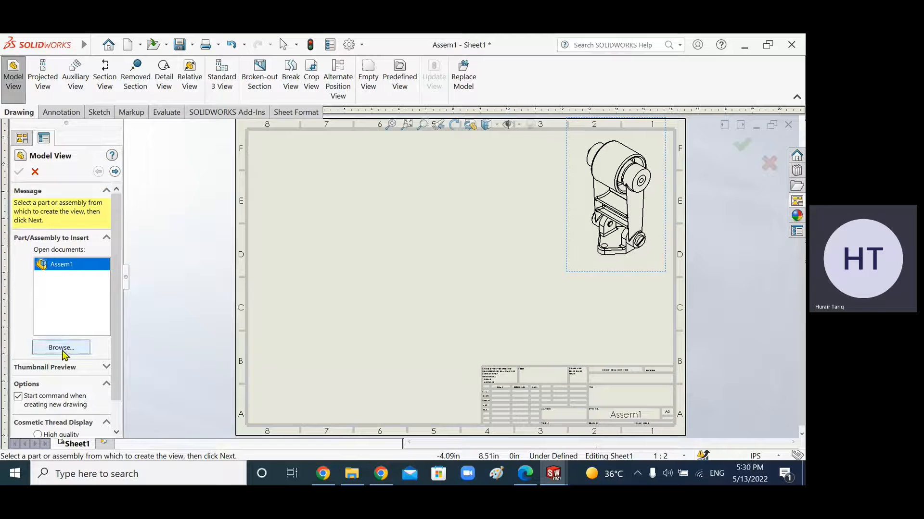
left_click(115, 172)
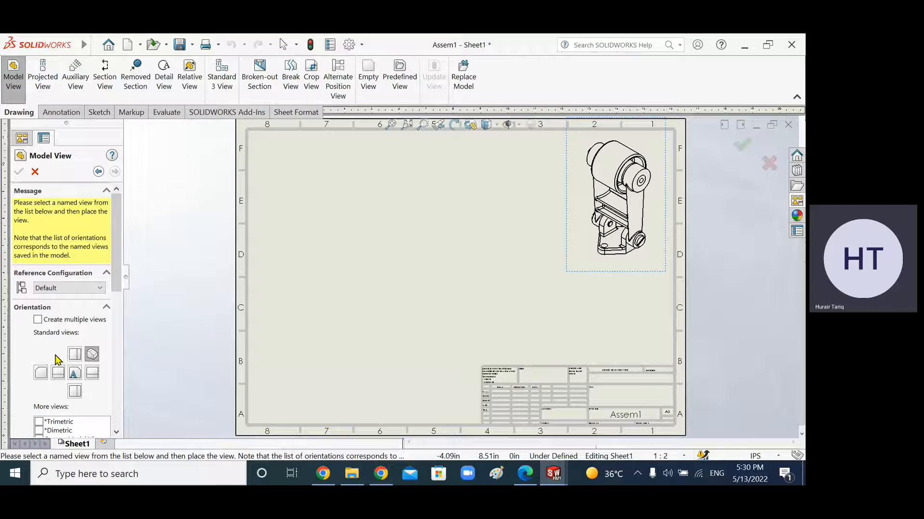
left_click(92, 375)
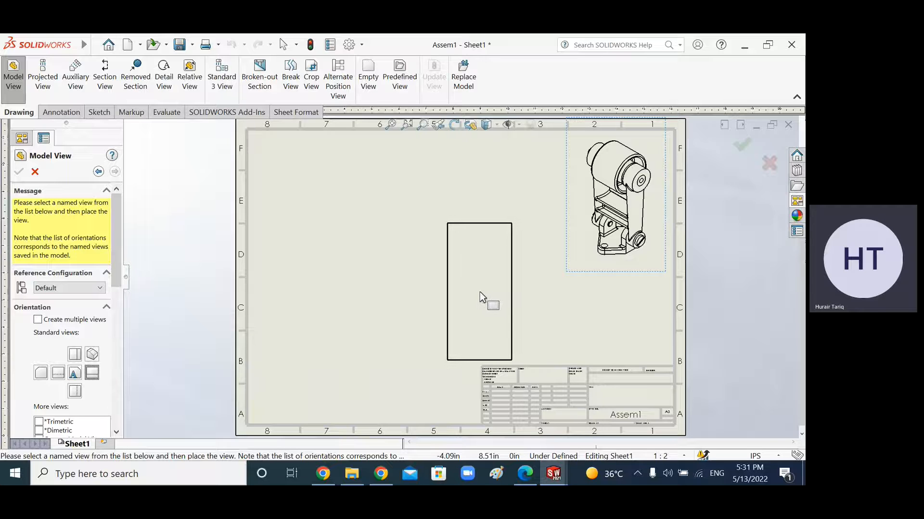
left_click(483, 297)
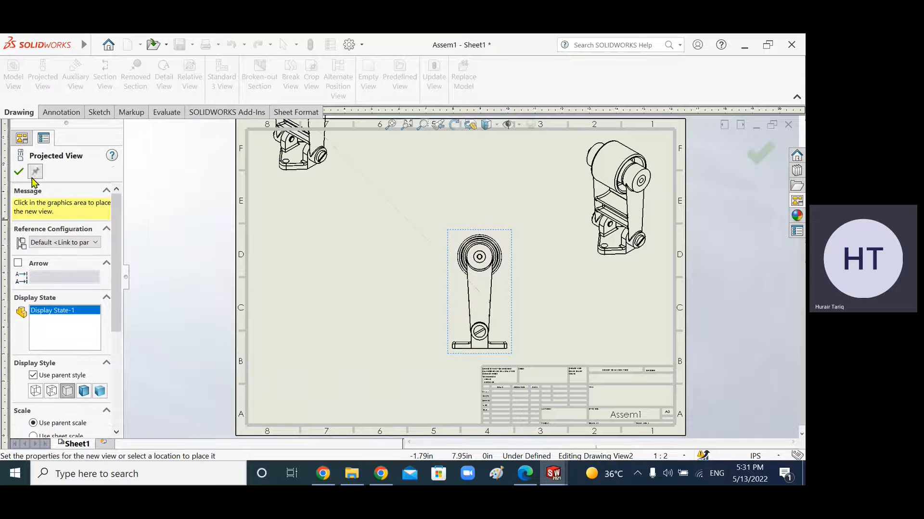
left_click(19, 171)
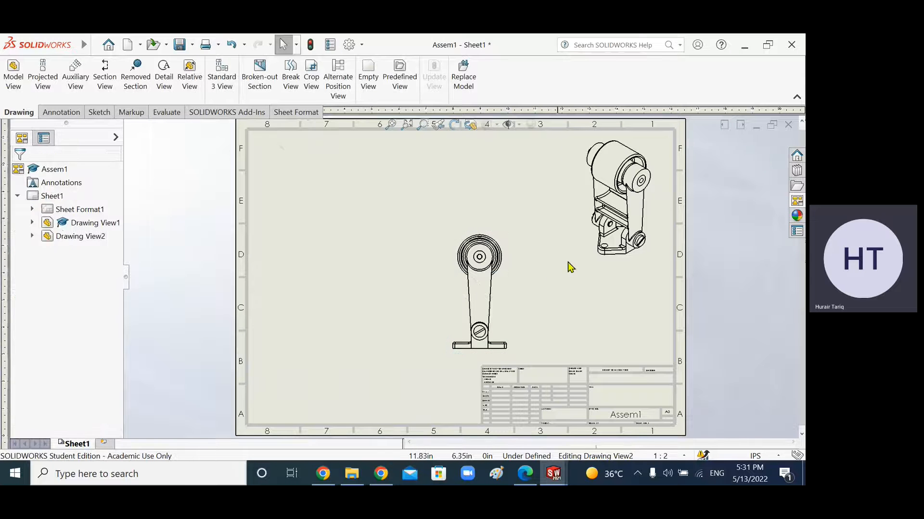
scroll(573, 267, "down", 2)
scroll(572, 267, "up", 2)
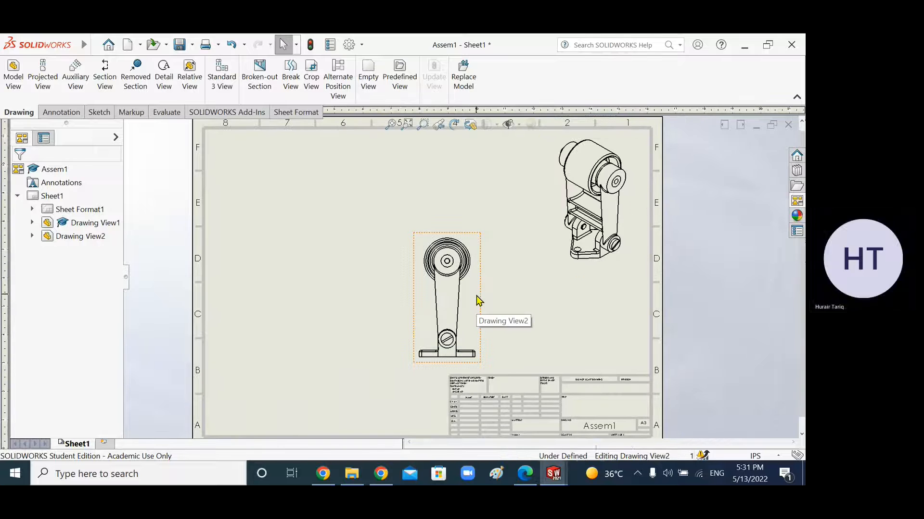
right_click(479, 300)
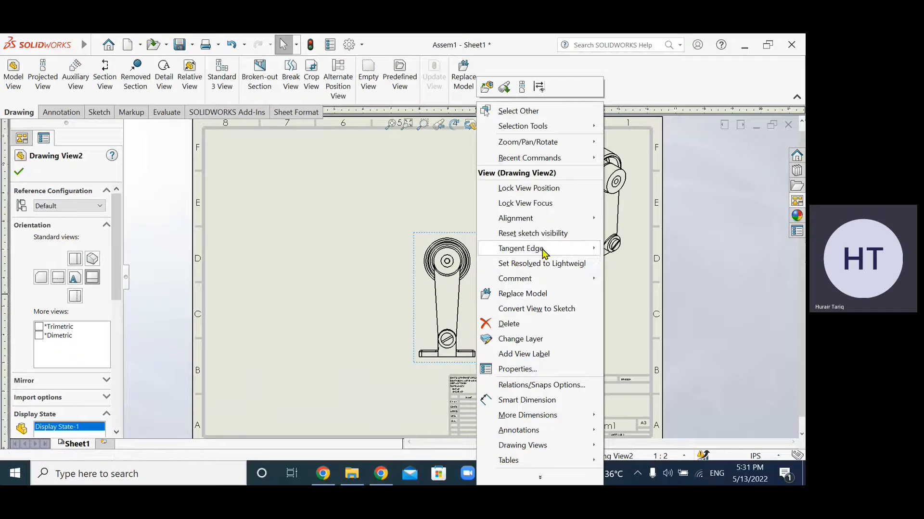
mouse_move(544, 253)
left_click(617, 280)
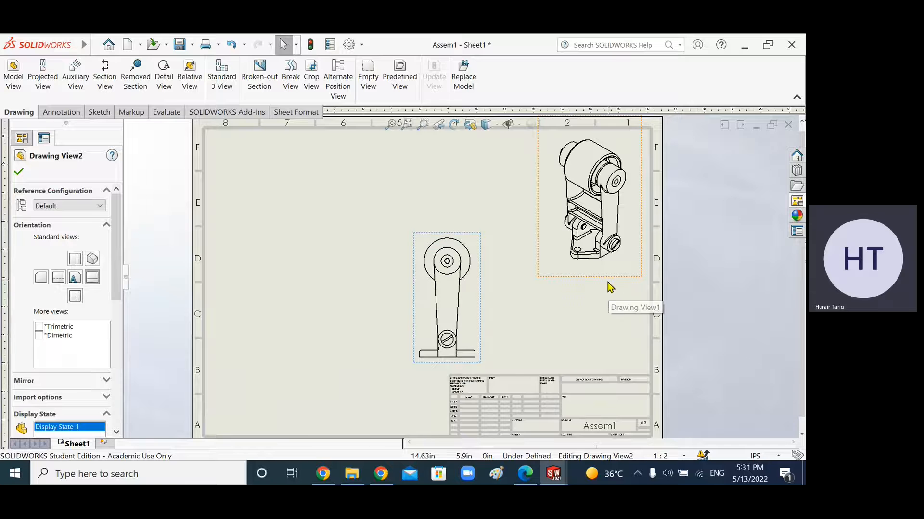
left_click(558, 273)
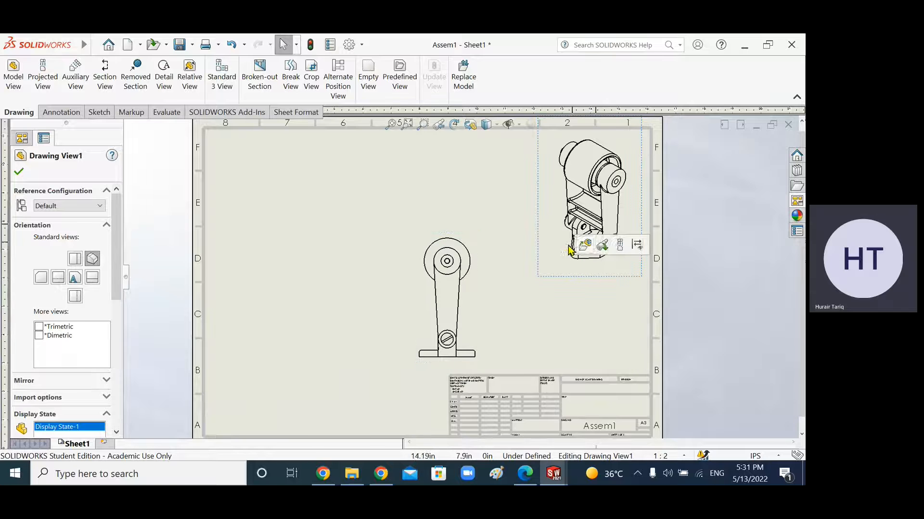
left_click(517, 254)
left_click(558, 277)
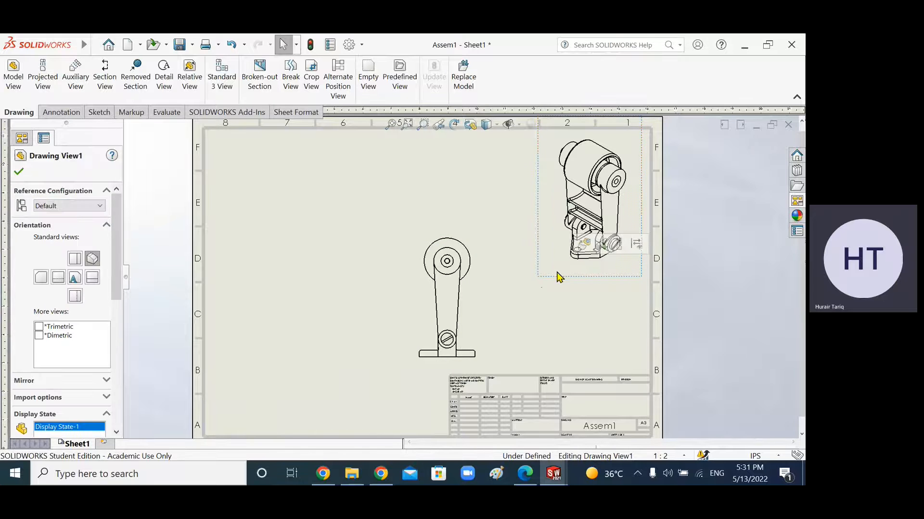
left_click(440, 175)
left_click(477, 255)
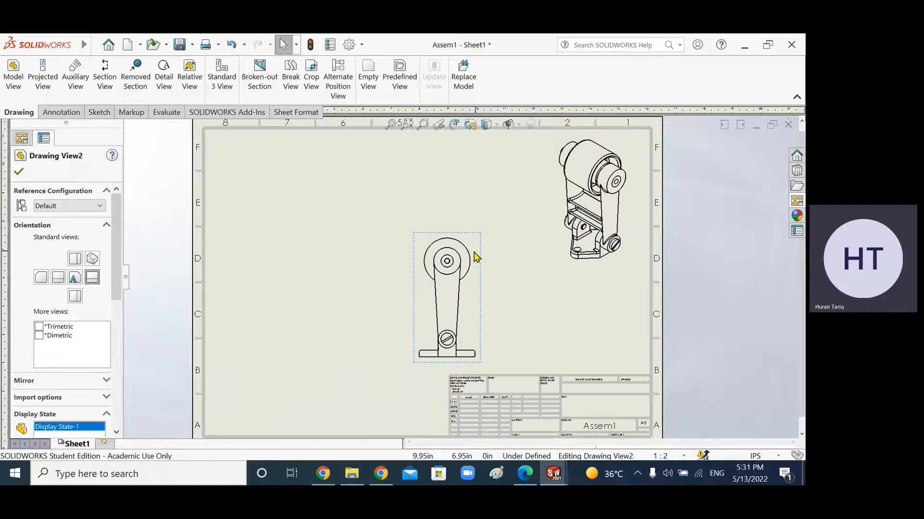
Step: Set the isometric view's display style to Shaded With Edges and nudge it slightly right
left_click(635, 264)
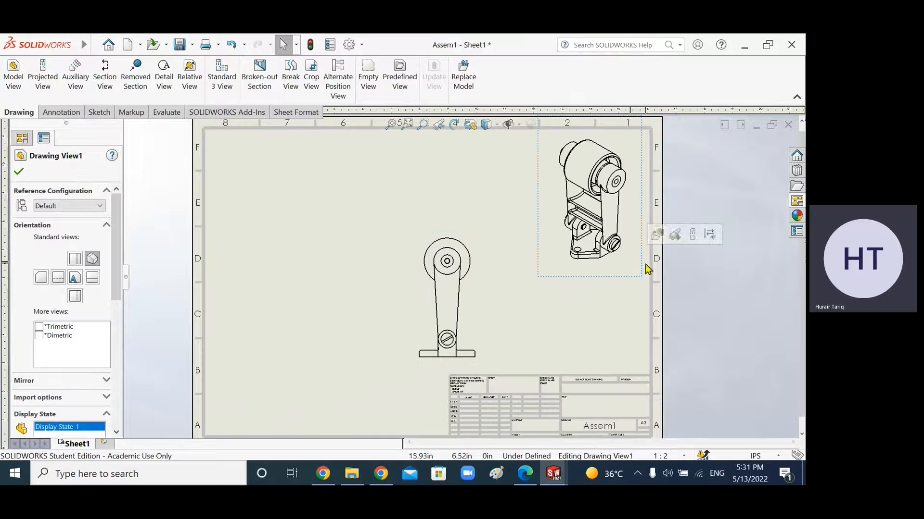
scroll(115, 262, "down", 5)
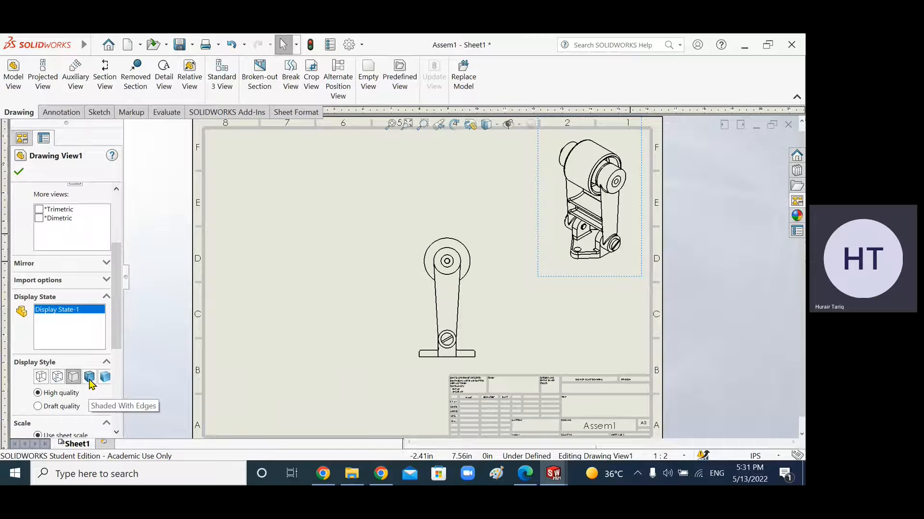
left_click(90, 377)
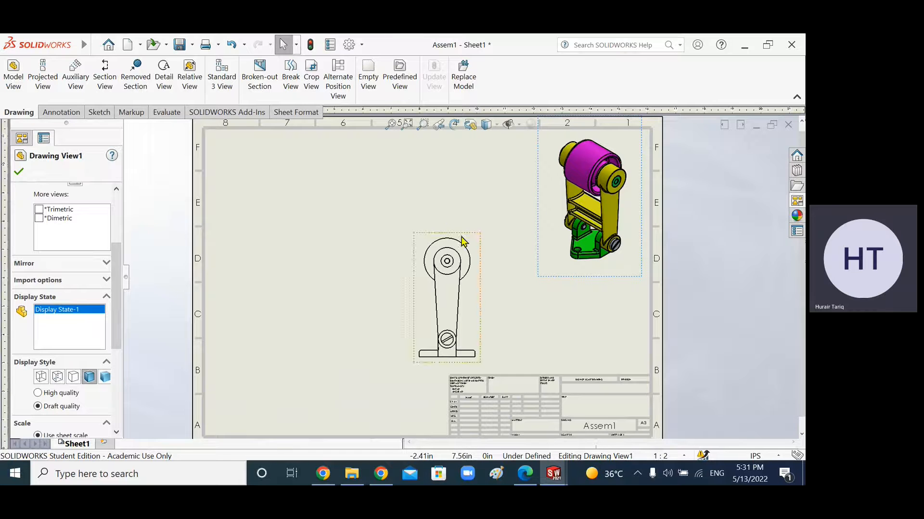
left_click(643, 258)
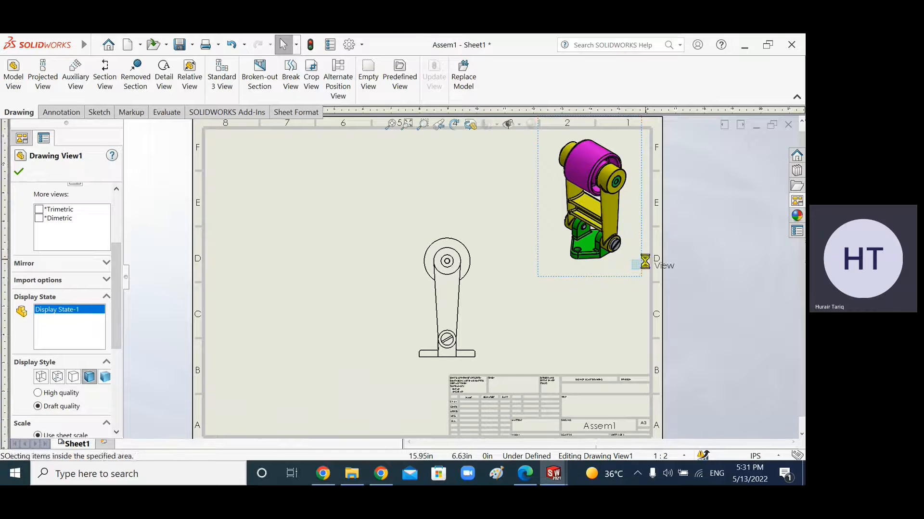
left_click_drag(644, 280, 656, 278)
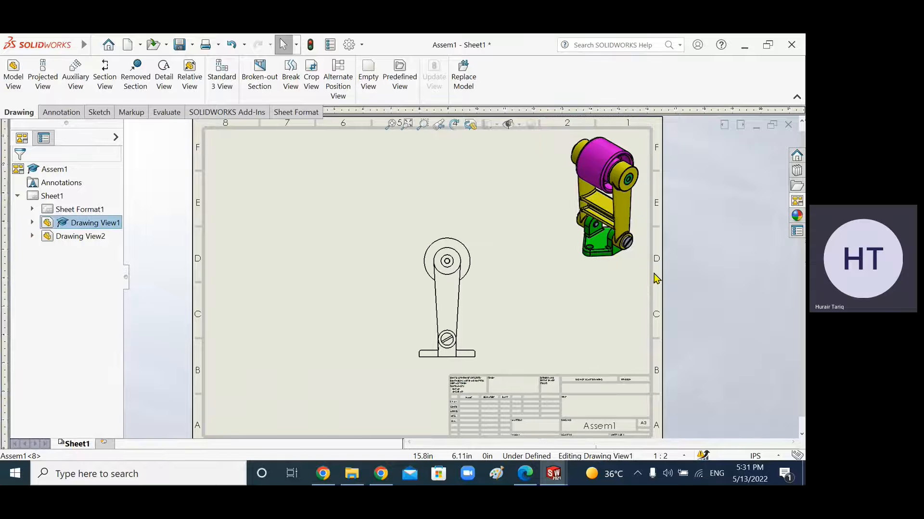
left_click(557, 309)
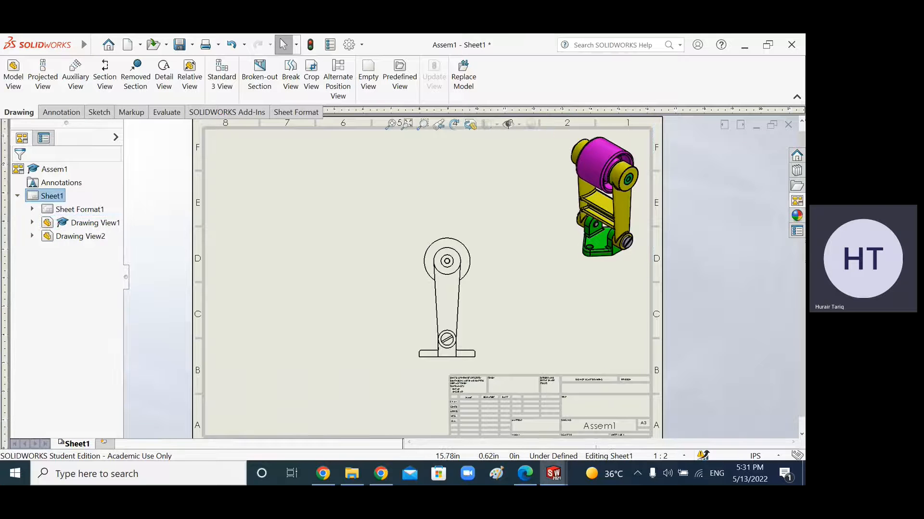
Step: Set a user-defined sheet scale of 1:2.5
left_click(676, 457)
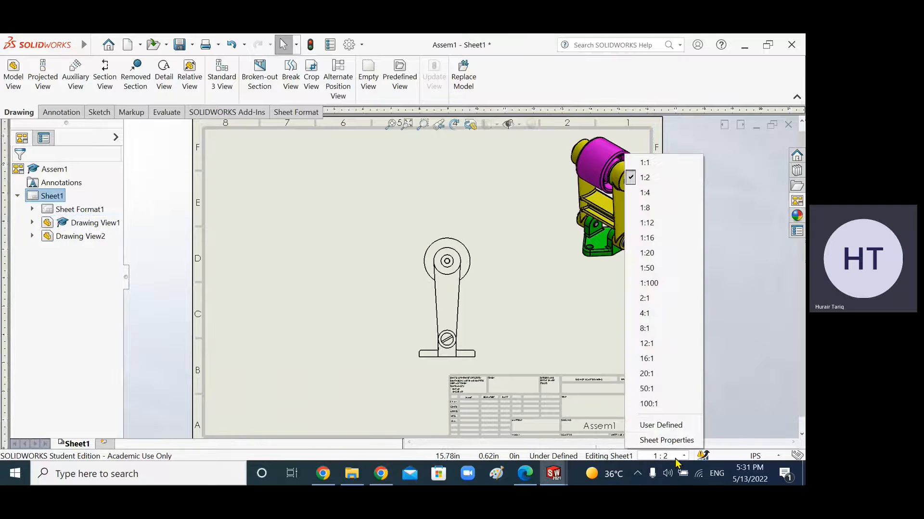
left_click(670, 427)
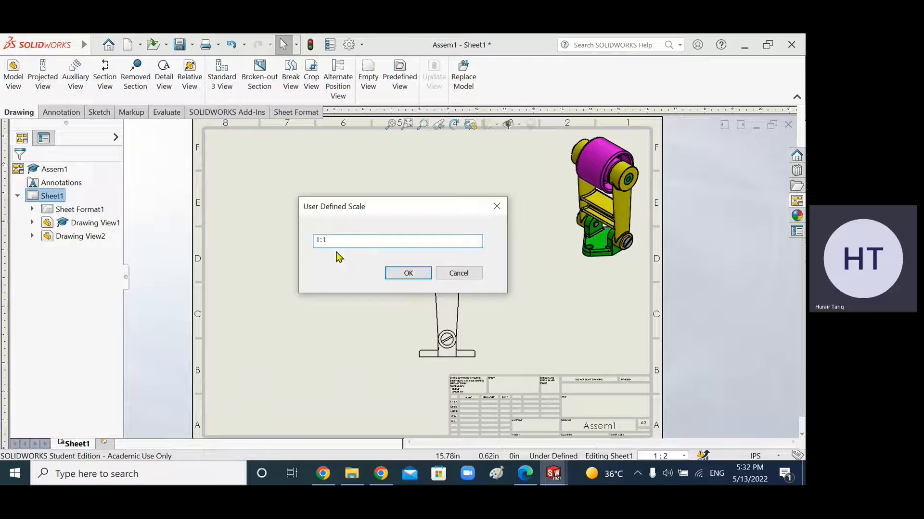
type("1:2.5")
left_click(408, 273)
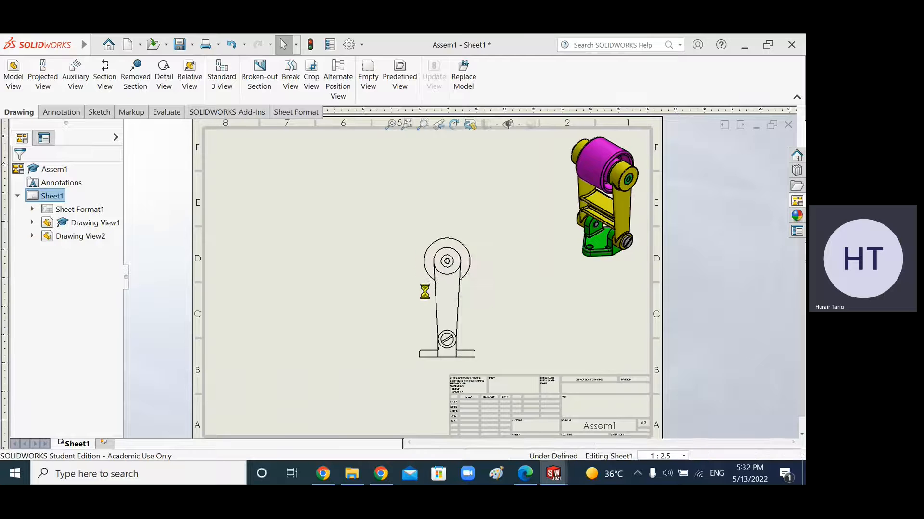
Step: Set the drawing scale to 1:2 with the side view selected, then deselect
mouse_move(476, 357)
left_mouse_down()
mouse_move(495, 361)
mouse_move(478, 347)
left_mouse_up()
left_click(668, 456)
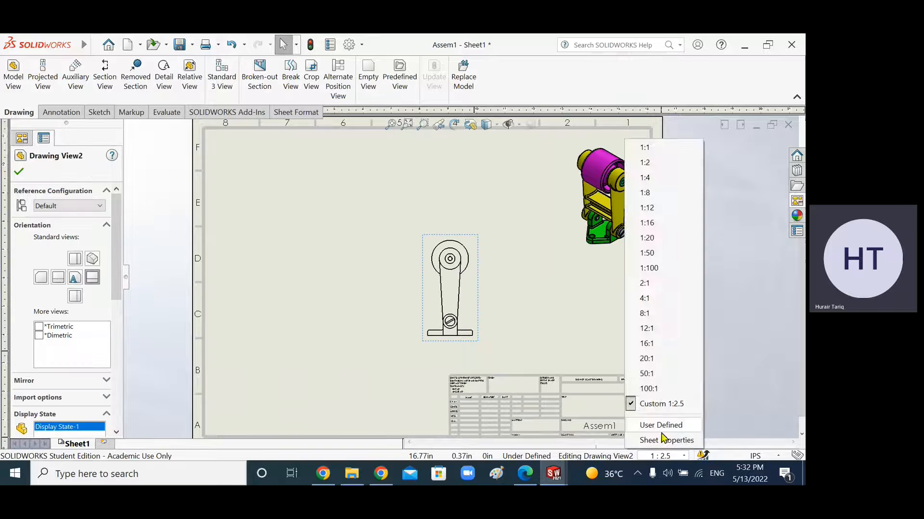
left_click(645, 163)
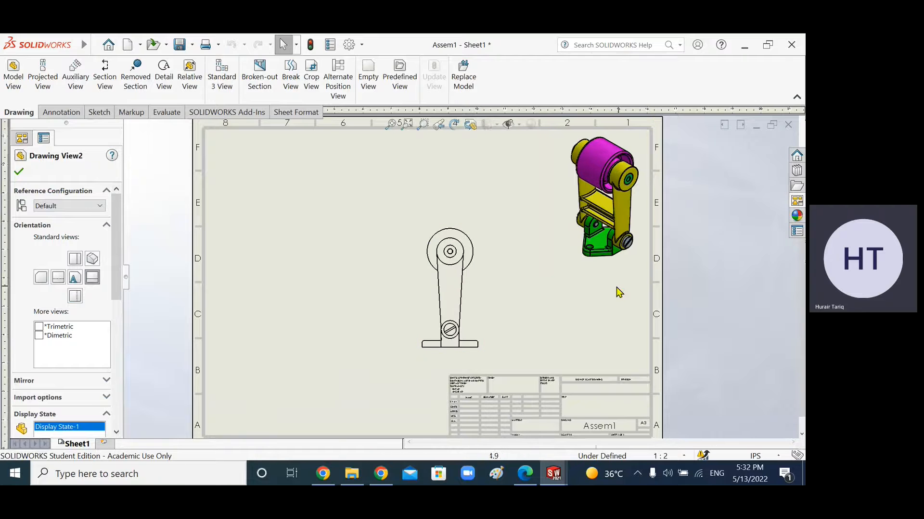
left_click(339, 264)
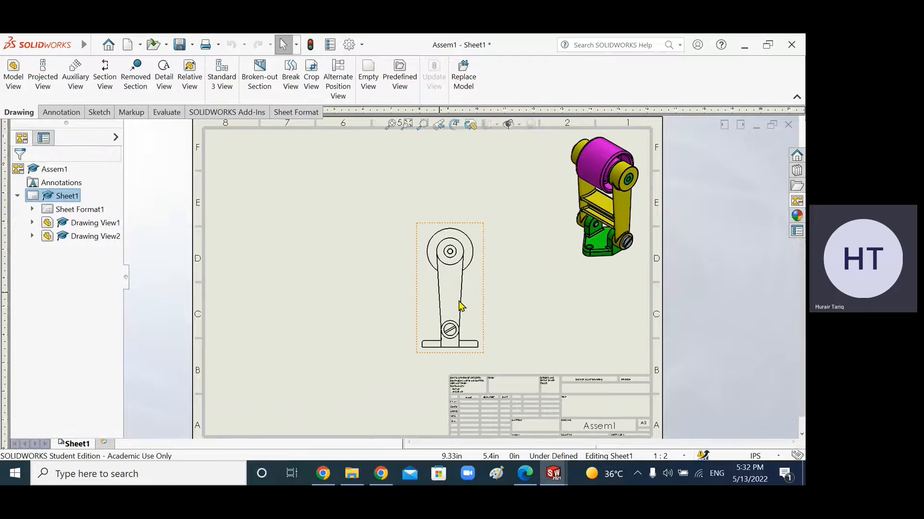
Step: Give the isometric view a custom scale of 1:2.5
left_click(642, 276)
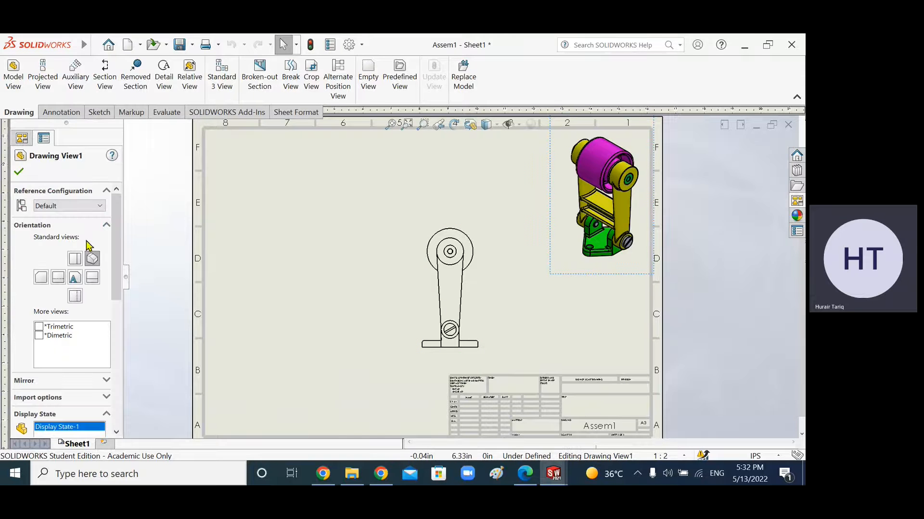
left_click_drag(116, 231, 122, 365)
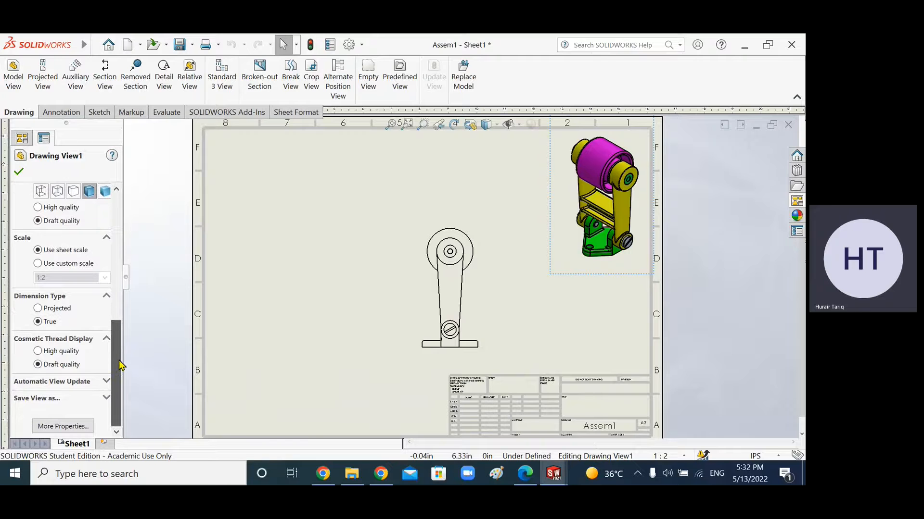
mouse_move(117, 360)
left_mouse_down()
mouse_move(116, 271)
mouse_move(116, 366)
left_mouse_up()
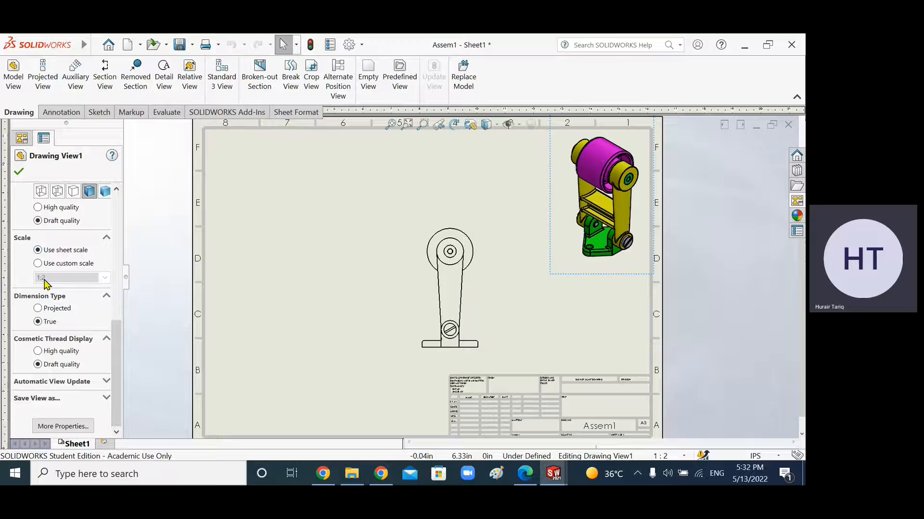
left_click(38, 264)
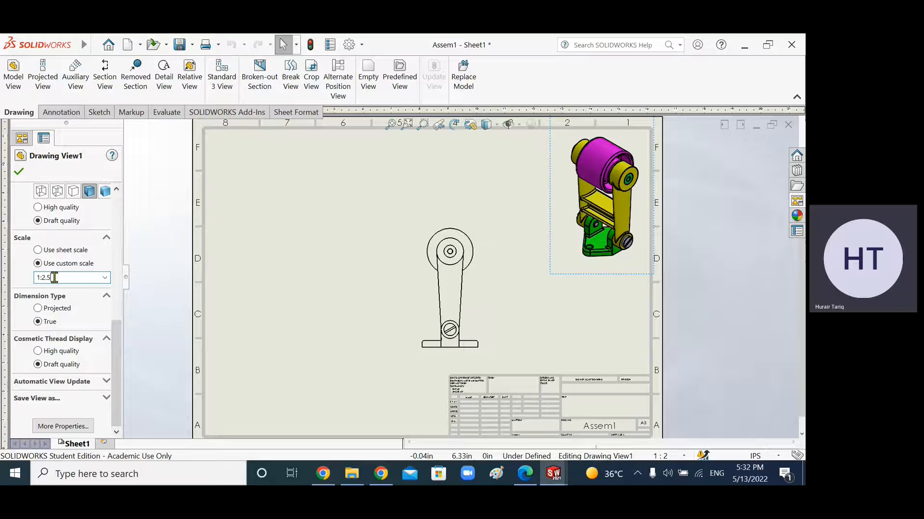
left_click(20, 172)
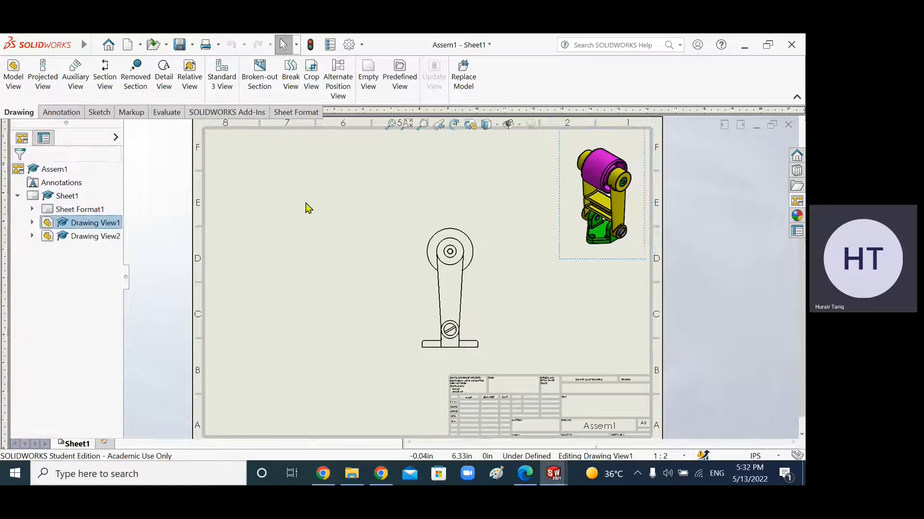
Step: Move the isometric view further into the top-right corner and shift the side view slightly right
left_click_drag(643, 262, 651, 252)
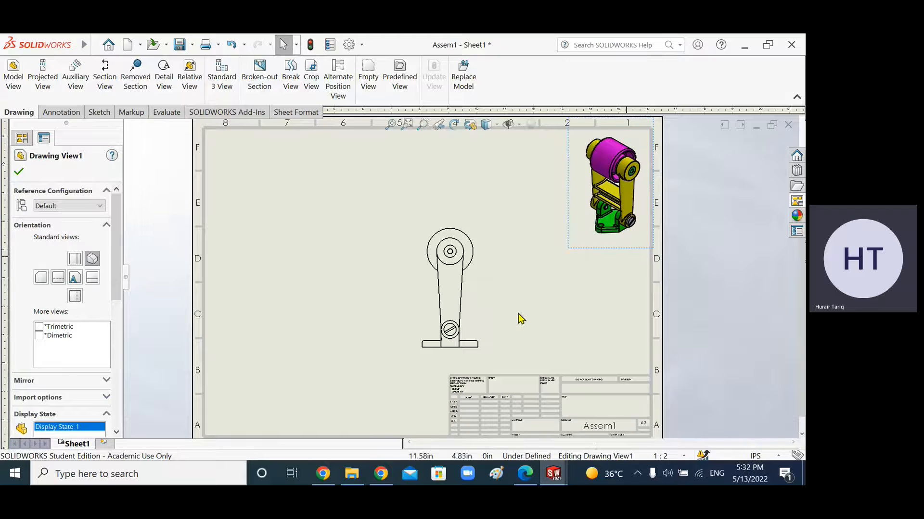
left_click(483, 326)
left_click(507, 325)
mouse_move(484, 357)
left_mouse_down()
mouse_move(514, 365)
mouse_move(518, 353)
left_mouse_up()
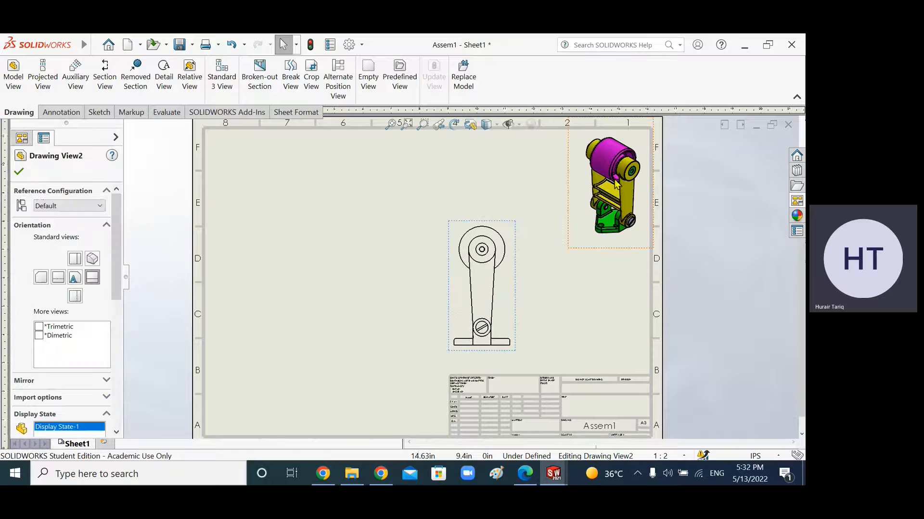
left_click(20, 173)
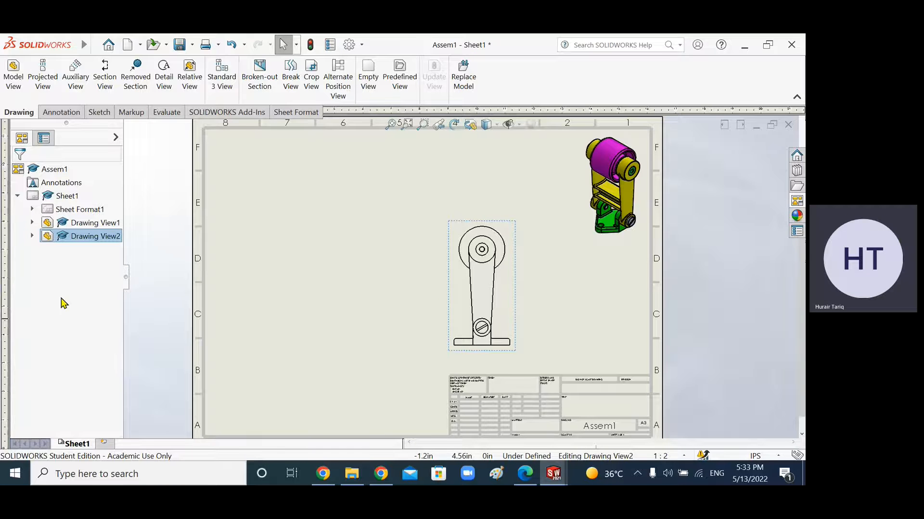
left_click(598, 245)
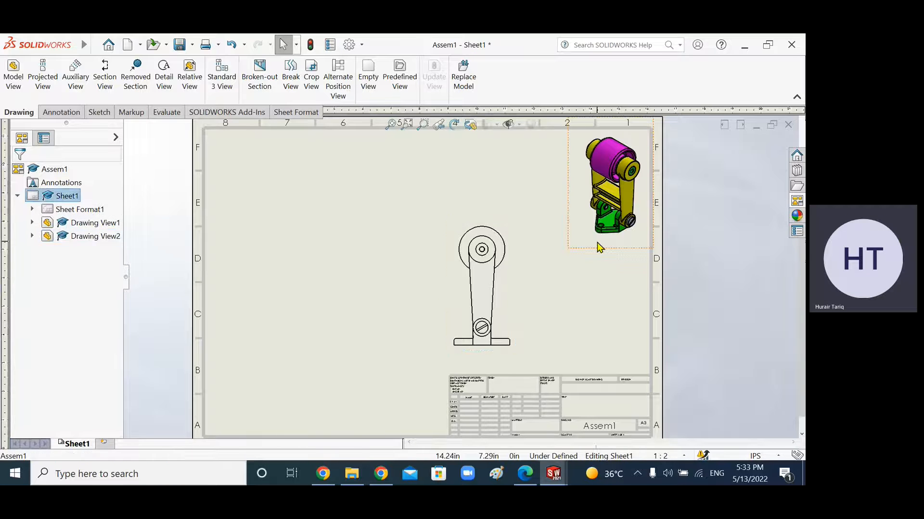
left_click(20, 173)
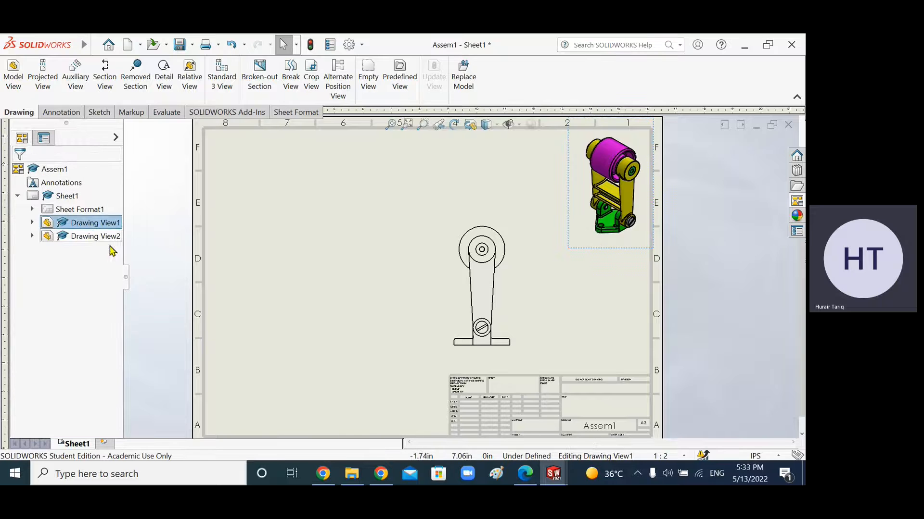
left_click(334, 238)
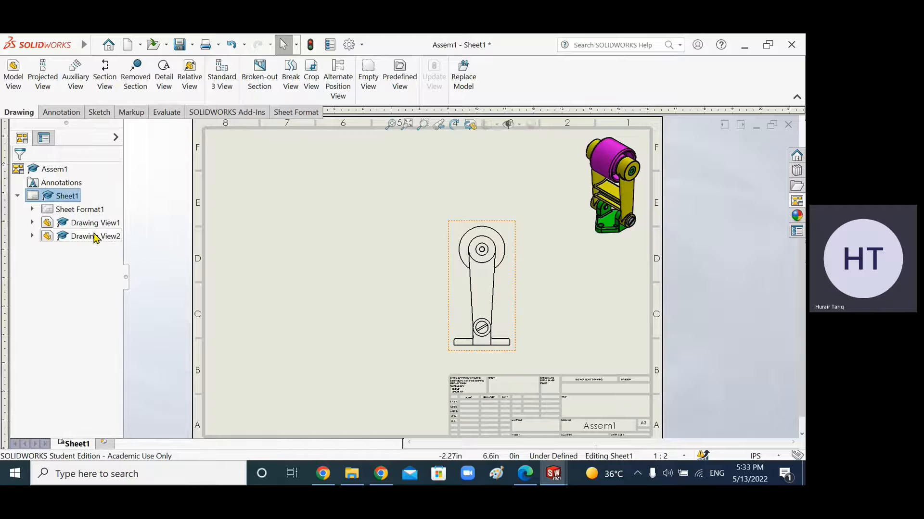
Step: Try to create a section view of the side view with a vertical cutting line through the centre of the top hub
left_click(110, 86)
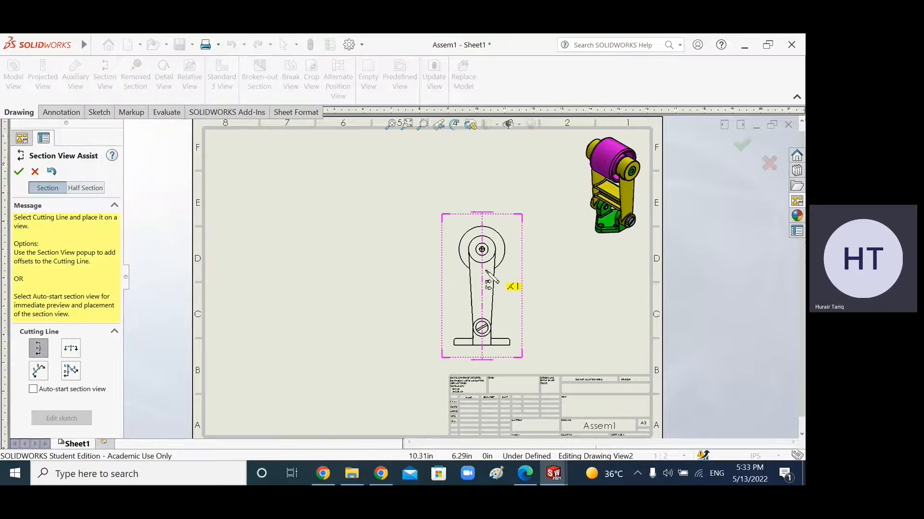
scroll(438, 279, "down", 1)
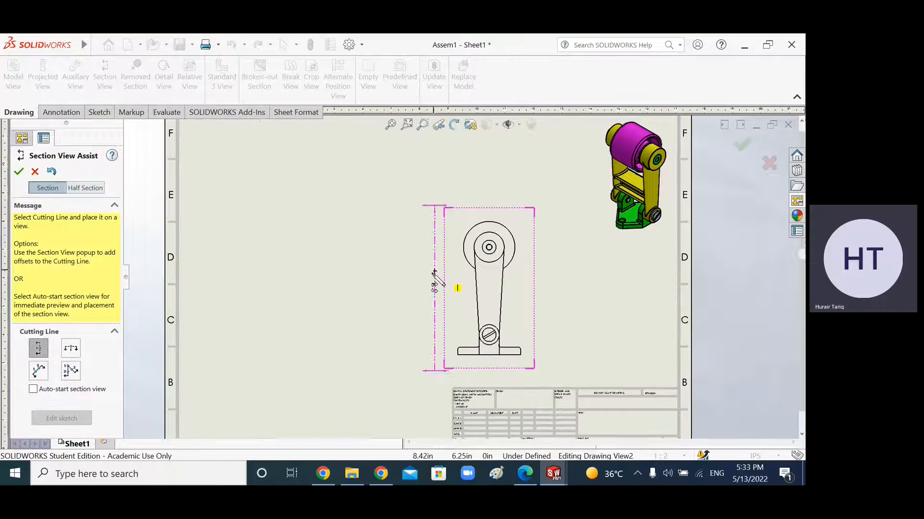
left_click(38, 355)
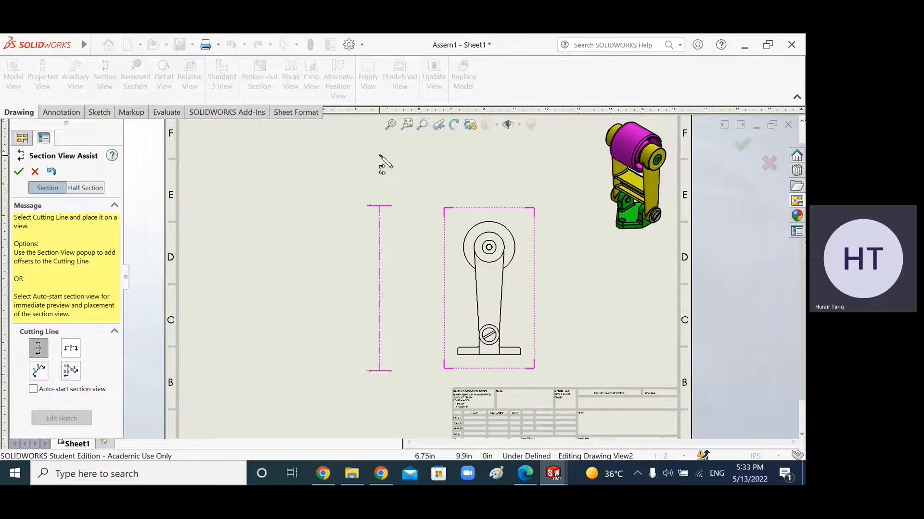
key("f")
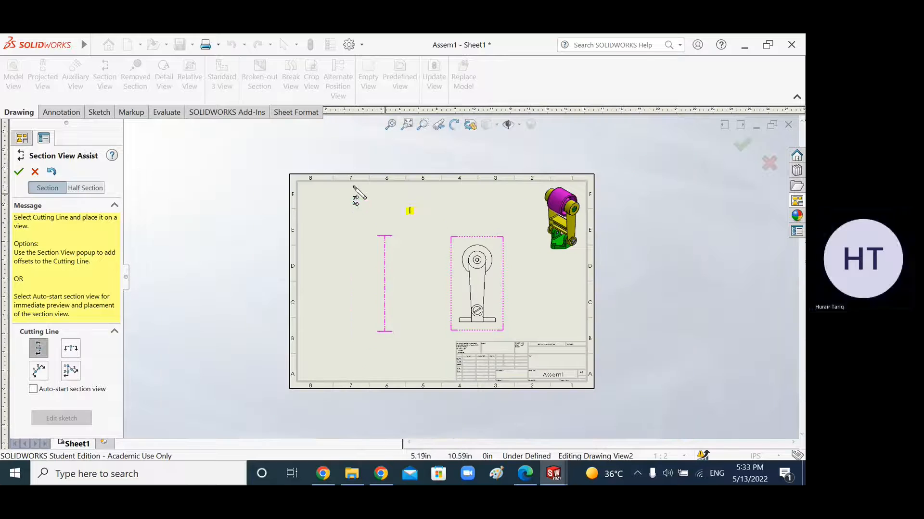
left_click(70, 349)
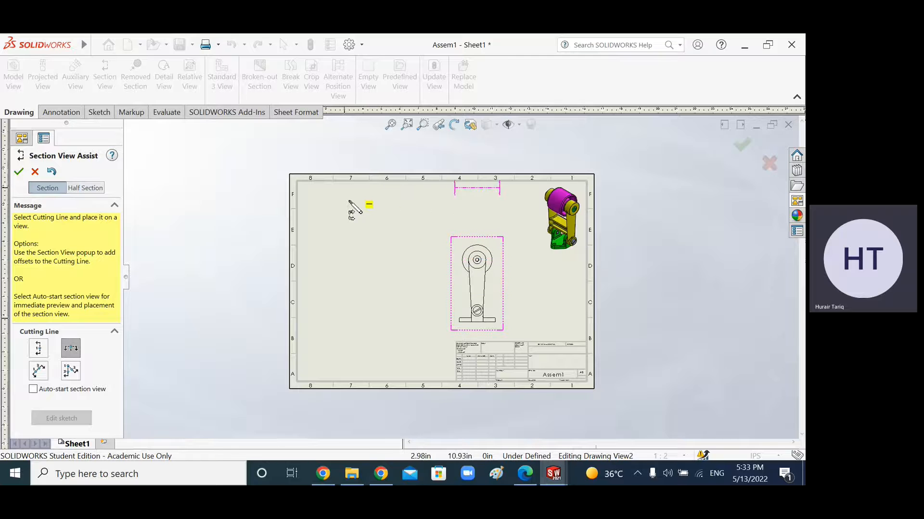
left_click(39, 350)
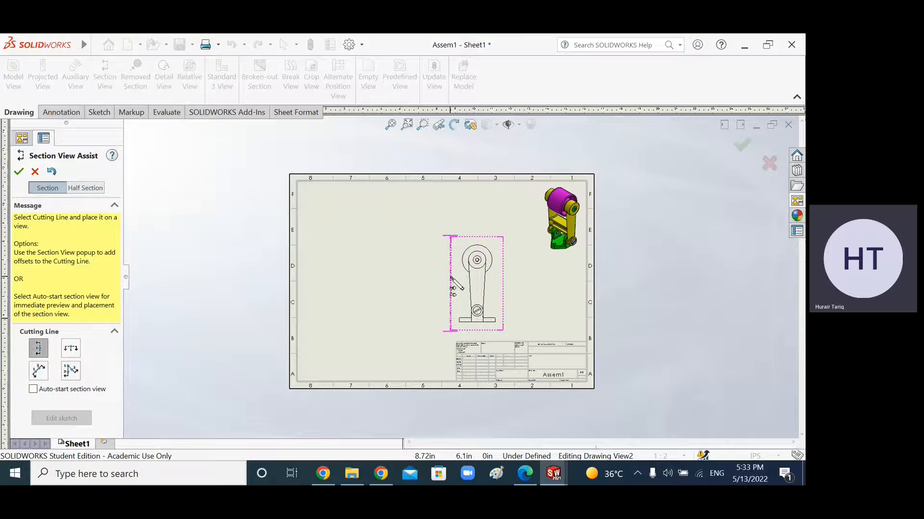
scroll(474, 262, "down", 3)
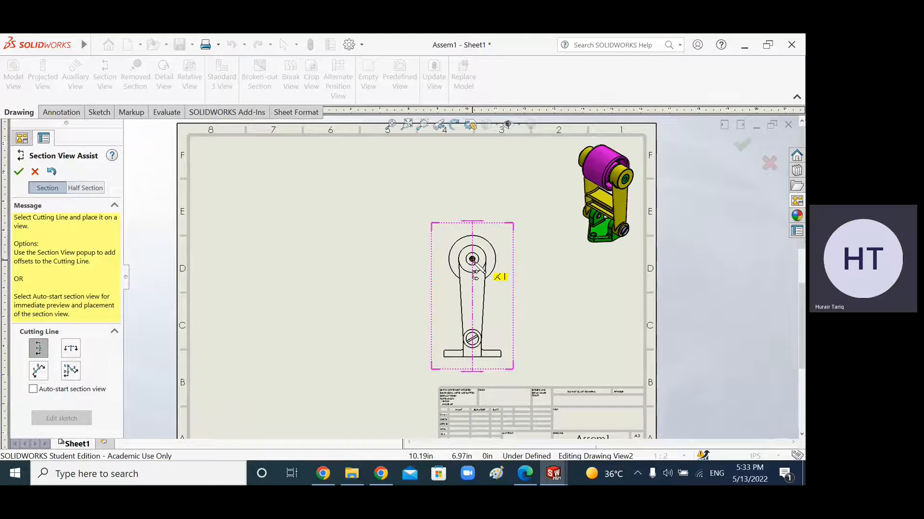
scroll(472, 260, "down", 4)
scroll(462, 255, "down", 2)
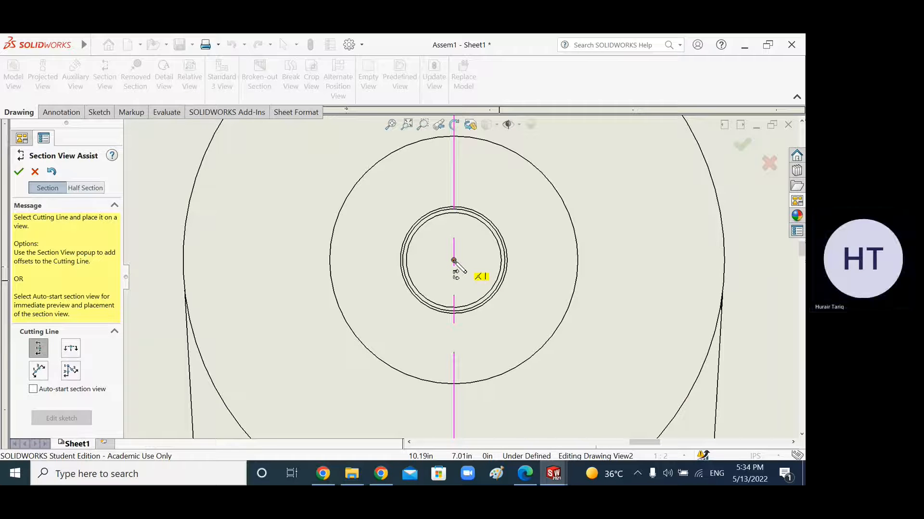
left_click(454, 261)
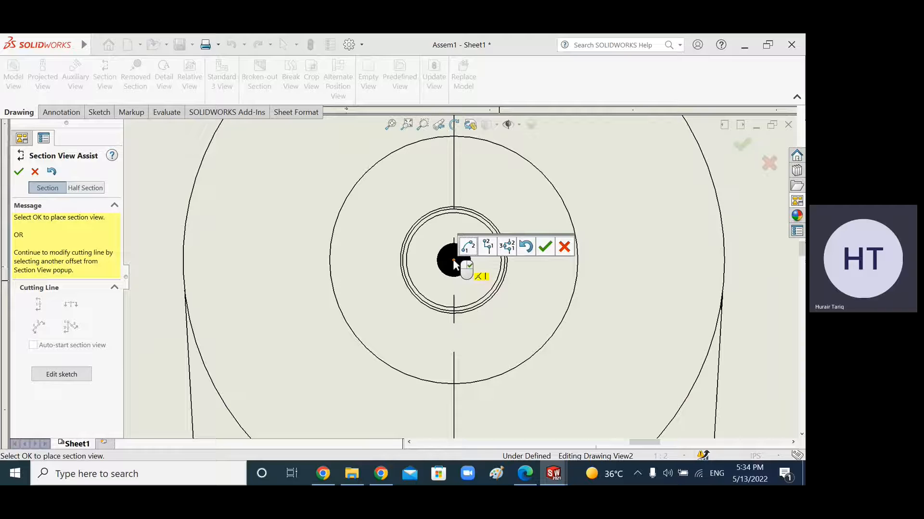
left_click(545, 248)
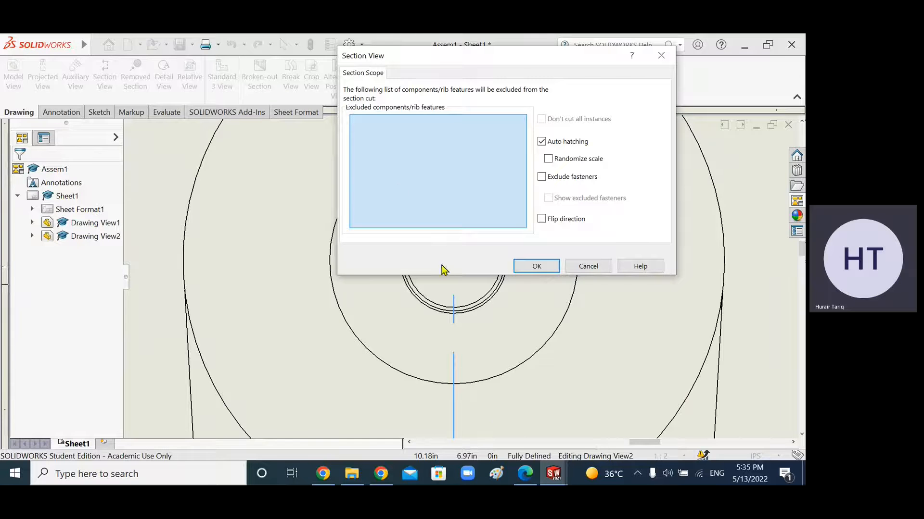
Step: Switch to the assignment PDF and read through its instructions and the belt tightener figure
left_click(525, 478)
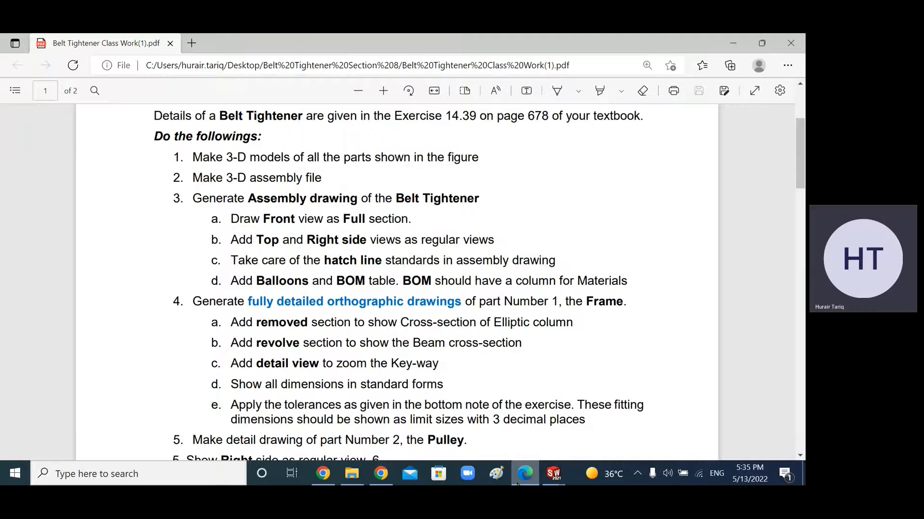
mouse_move(553, 474)
mouse_move(524, 423)
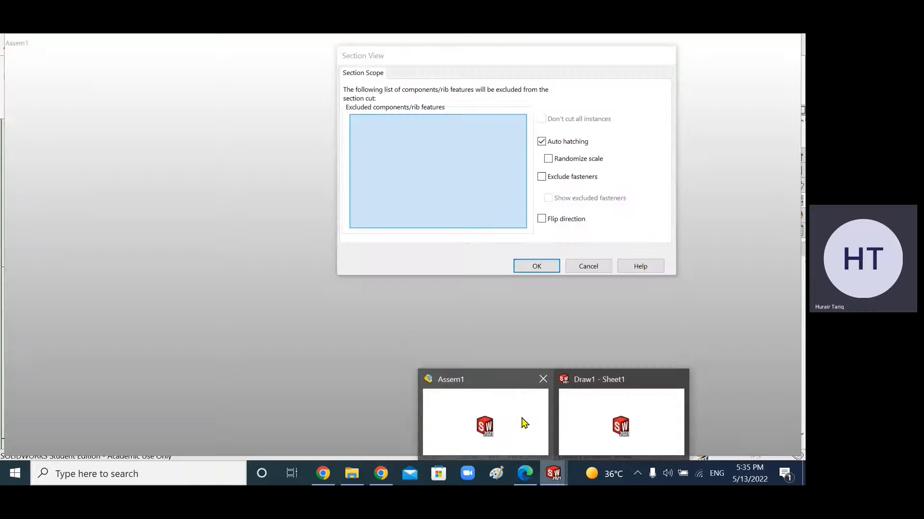
mouse_move(604, 424)
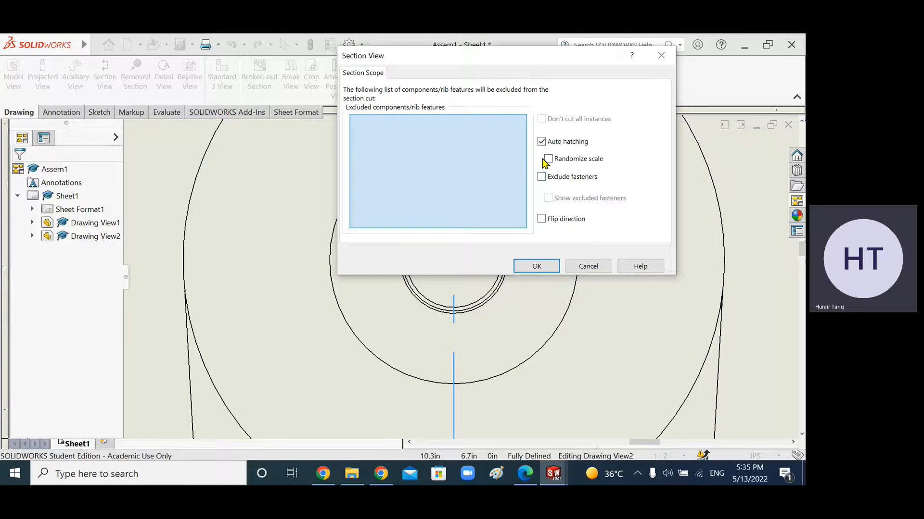
left_click(525, 474)
scroll(441, 315, "down", 5)
scroll(441, 315, "down", 5)
scroll(436, 315, "down", 5)
scroll(483, 294, "up", 2)
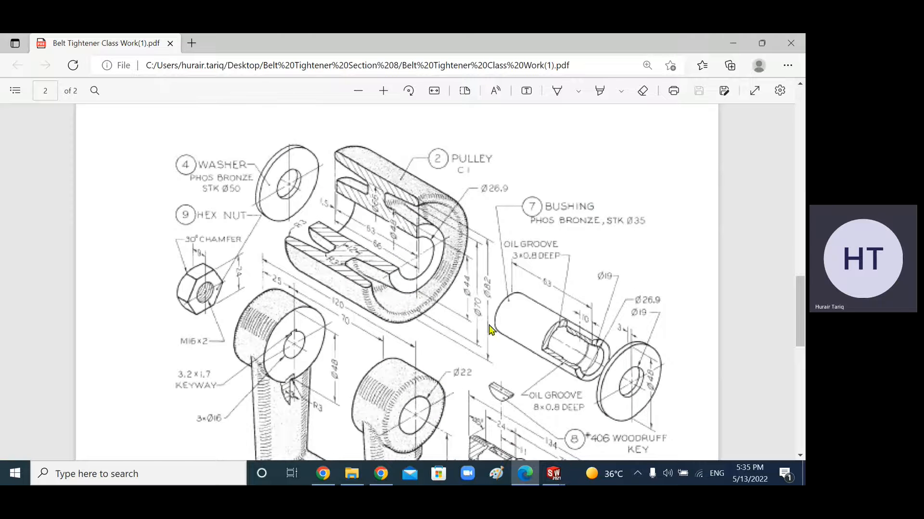
Step: Return to the drawing window and cancel the section view
left_click(556, 474)
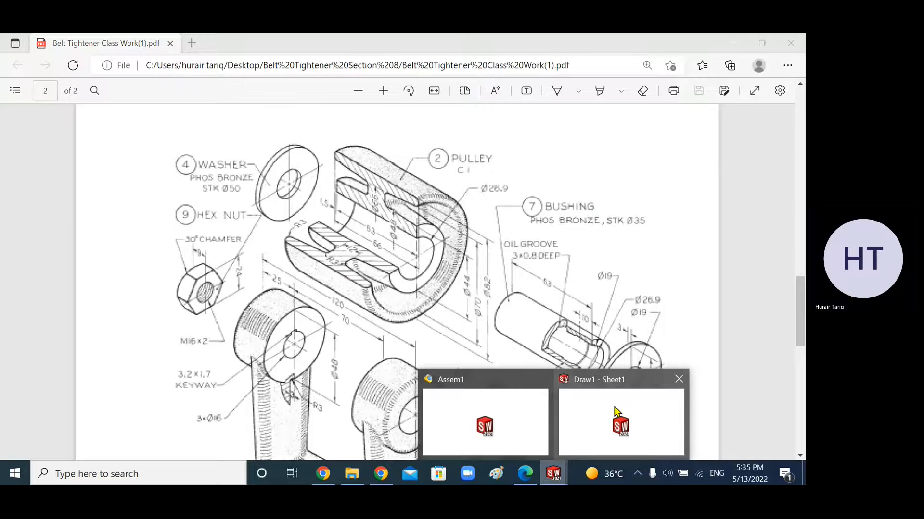
left_click(617, 412)
left_click(589, 267)
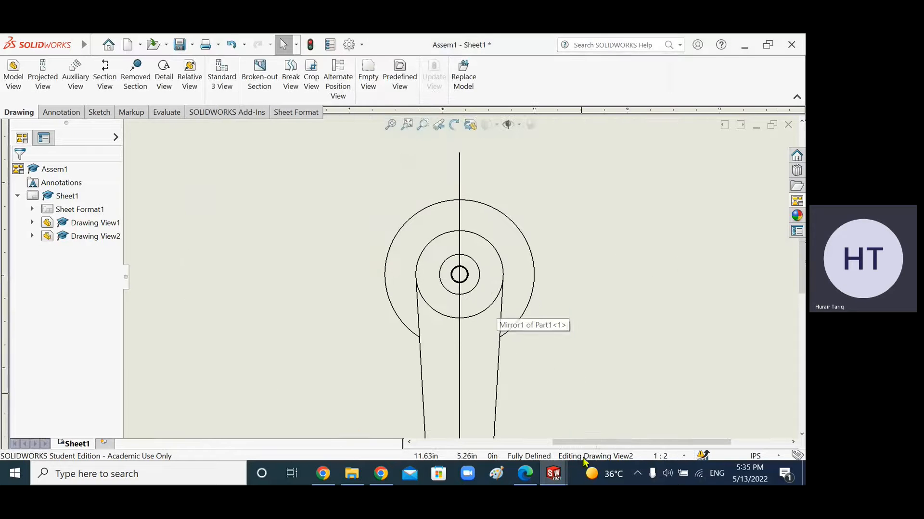
Step: Switch to the assembly window and apply a section view on the Front Plane offset 80 mm
left_click(555, 474)
left_click(610, 414)
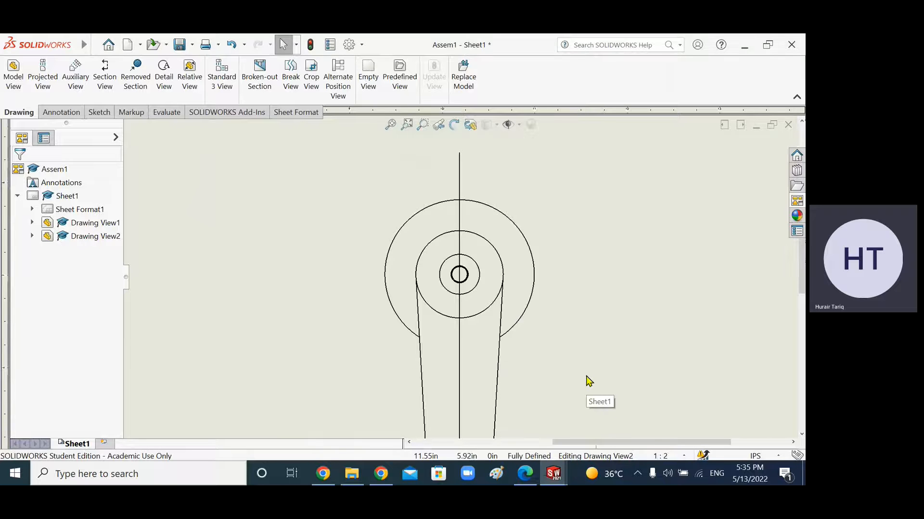
left_click(553, 474)
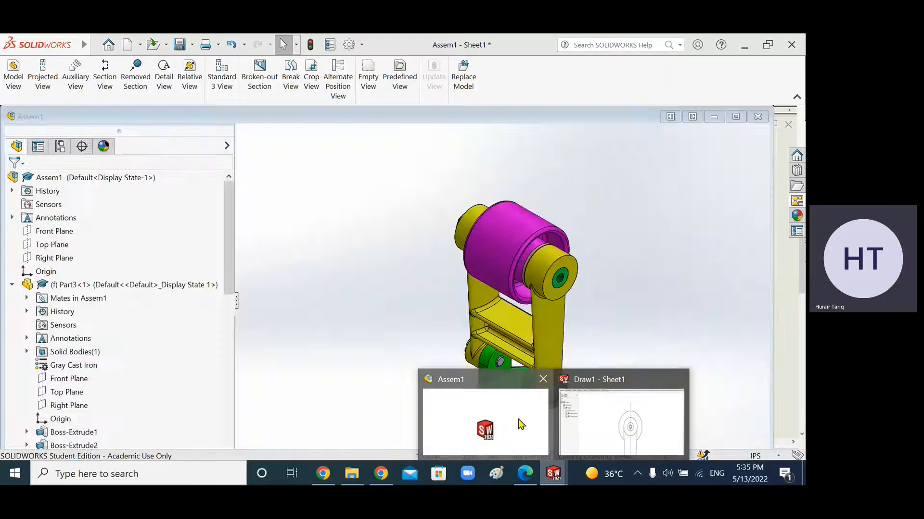
left_click(521, 425)
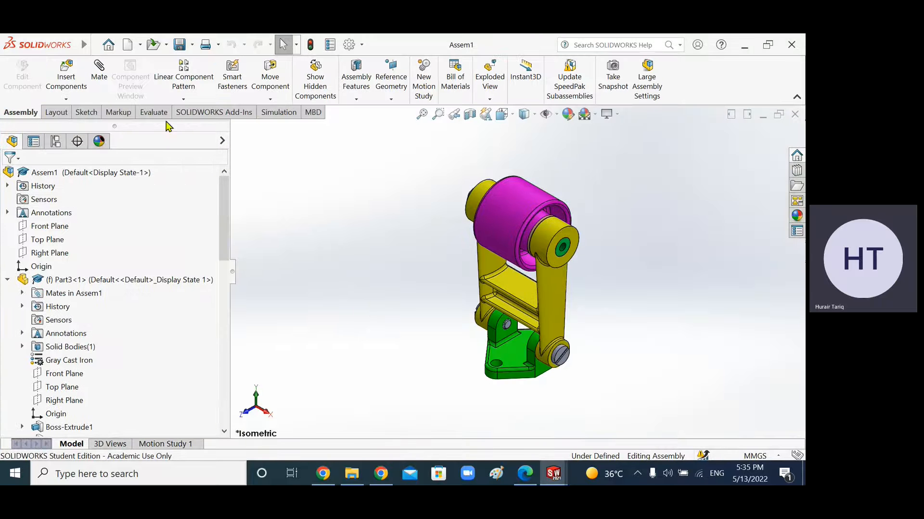
left_click(469, 116)
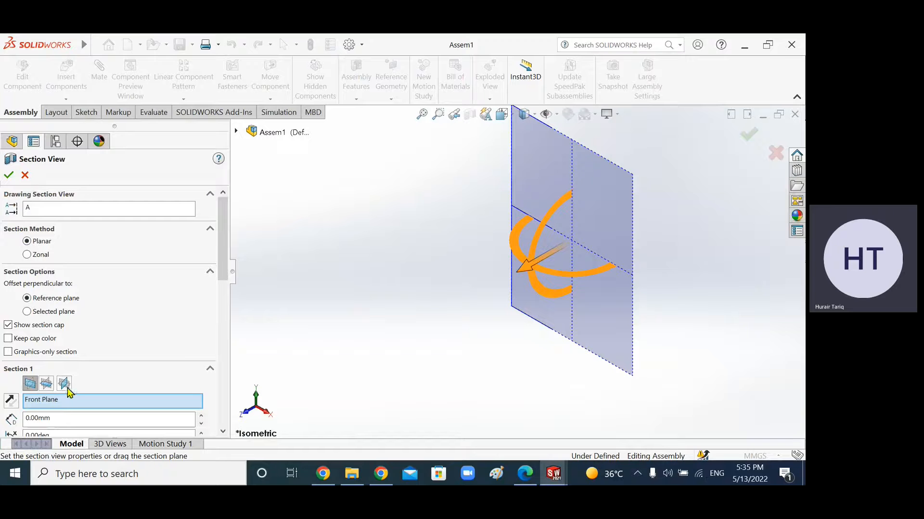
scroll(368, 274, "down", 2)
scroll(417, 284, "up", 3)
scroll(588, 253, "down", 1)
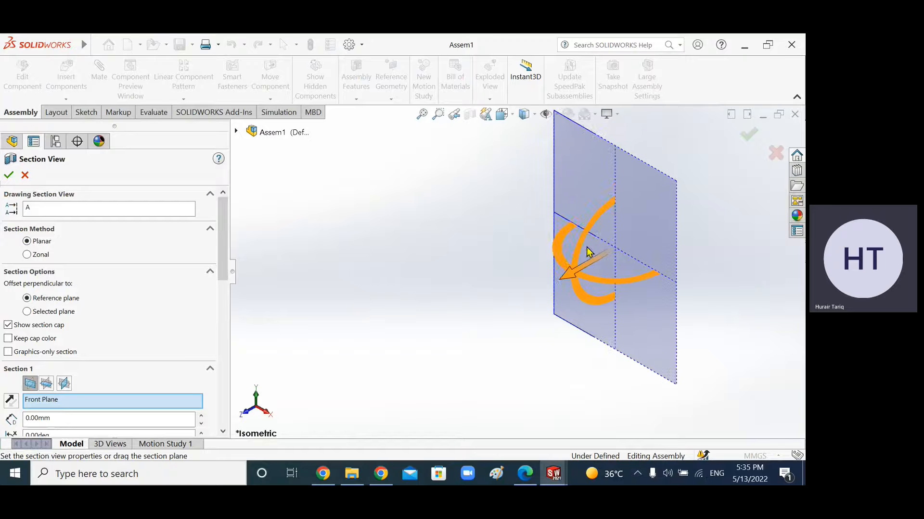
left_click_drag(576, 275, 520, 310)
middle_click_drag(509, 308, 471, 159)
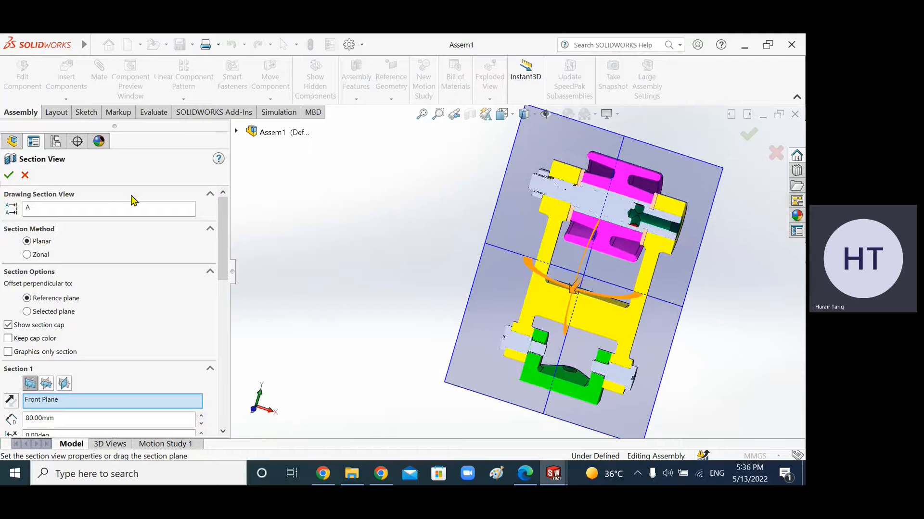
left_click(9, 176)
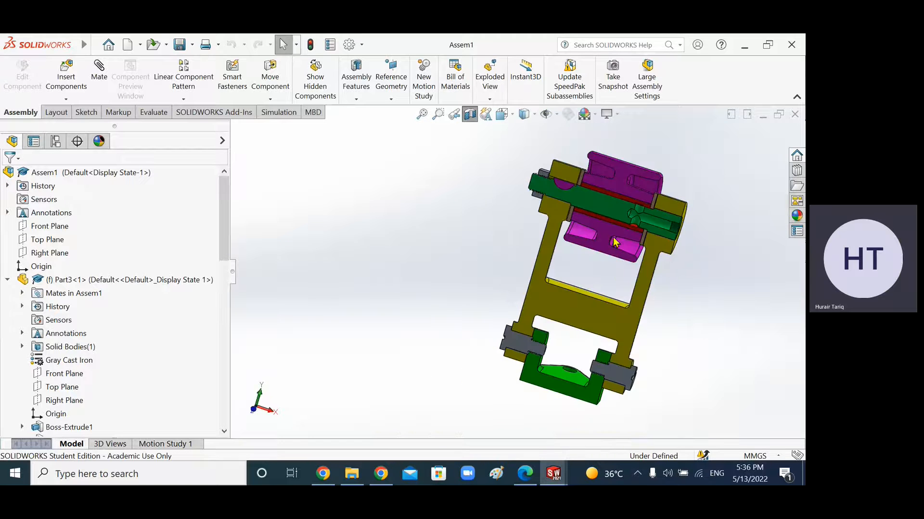
middle_click_drag(596, 260, 515, 212)
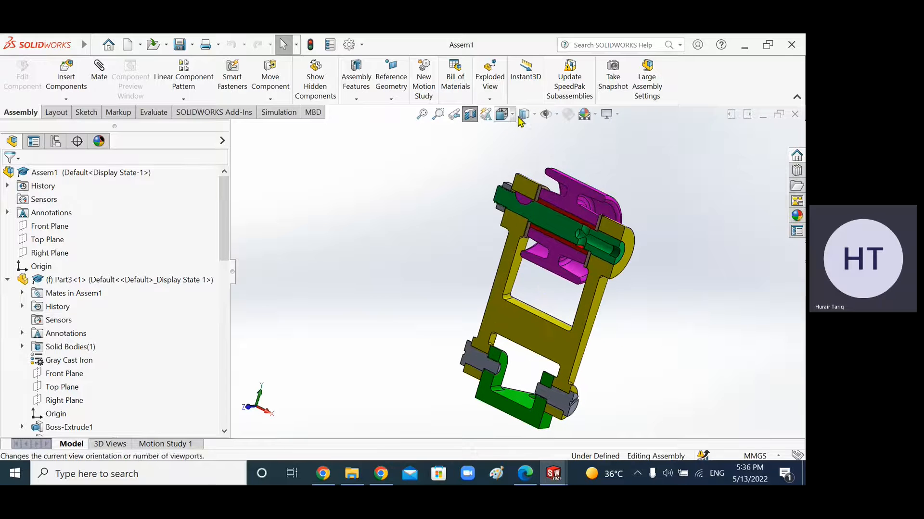
Step: Inspect the sectioned assembly by zooming and rotating around the cut parts
scroll(598, 294, "down", 3)
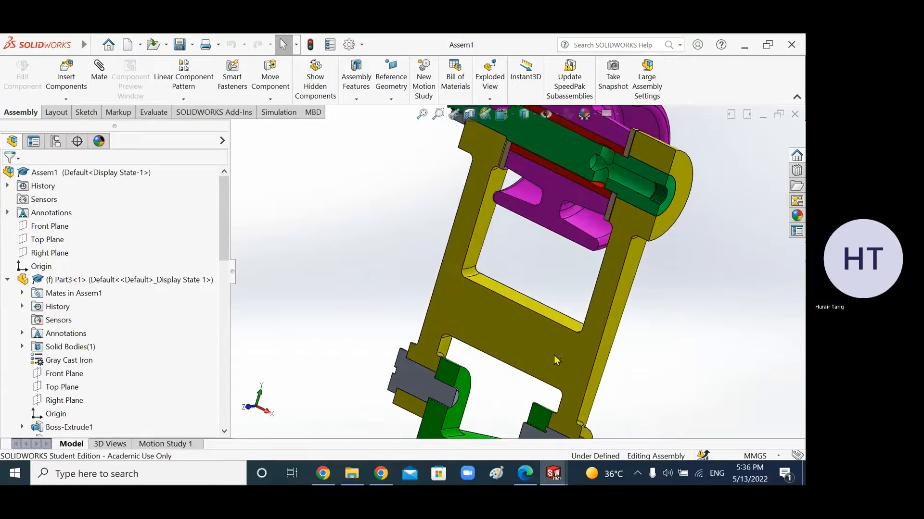
scroll(597, 291, "up", 3)
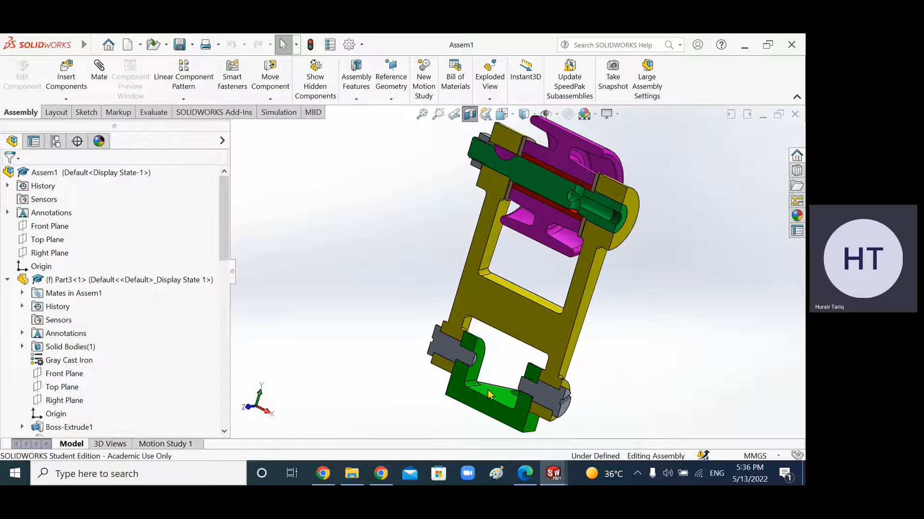
scroll(489, 394, "down", 3)
scroll(515, 367, "up", 3)
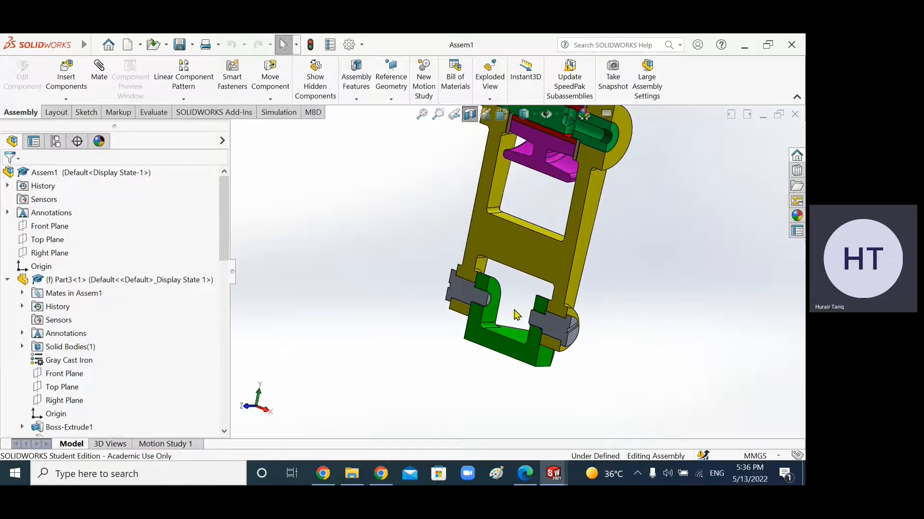
scroll(529, 239, "down", 3)
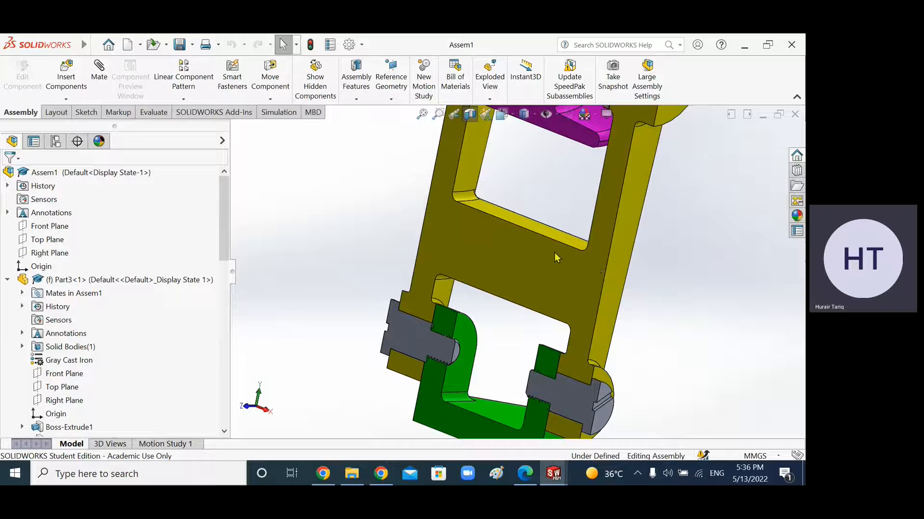
middle_click_drag(523, 286, 409, 264)
middle_click_drag(362, 246, 440, 255)
scroll(440, 255, "down", 4)
scroll(440, 255, "up", 2)
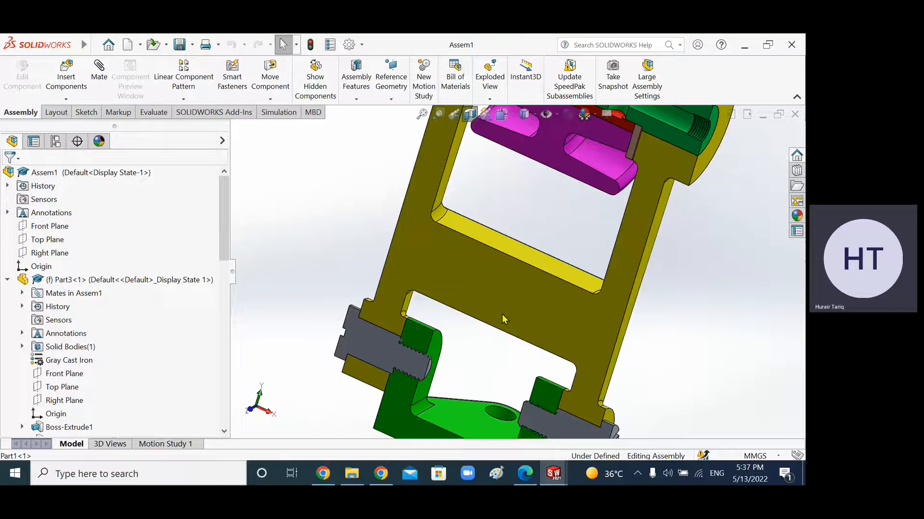
scroll(472, 340, "up", 1)
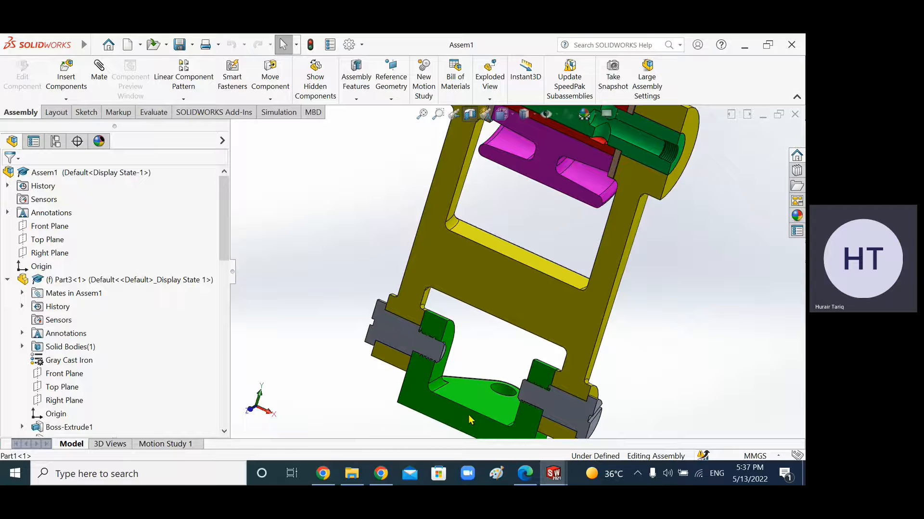
scroll(514, 291, "up", 2)
scroll(538, 214, "down", 2)
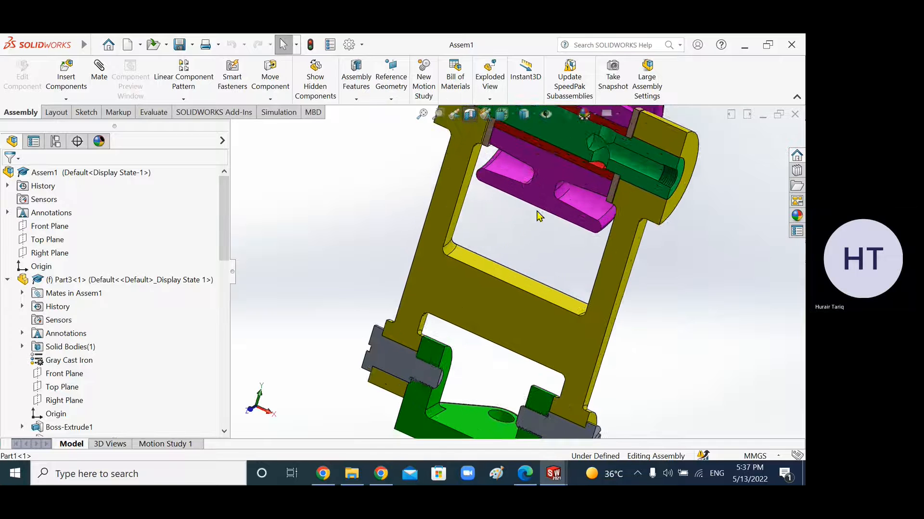
scroll(564, 152, "up", 2)
scroll(551, 177, "down", 2)
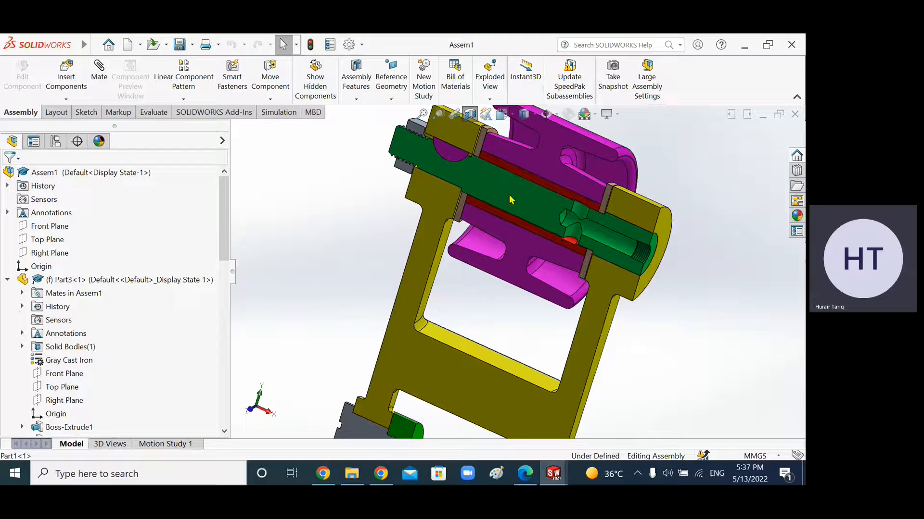
scroll(435, 152, "down", 3)
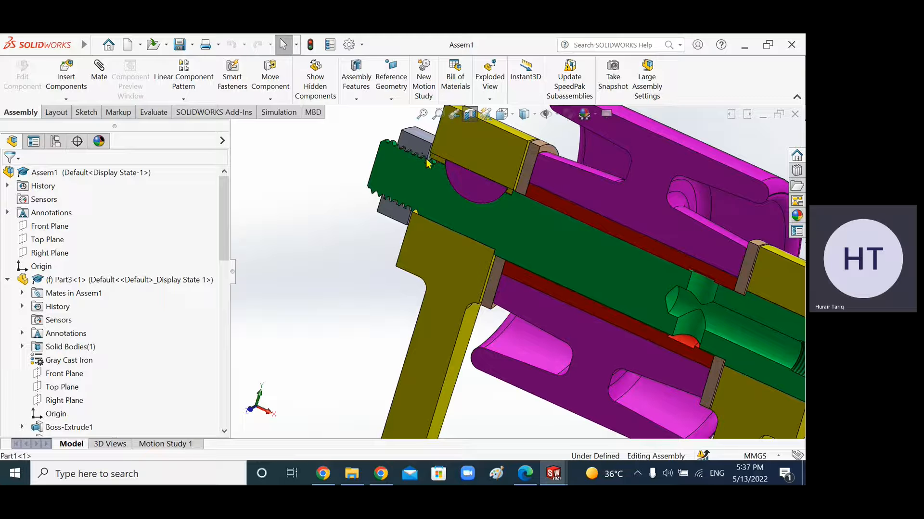
scroll(436, 201, "up", 5)
scroll(519, 411, "up", 3)
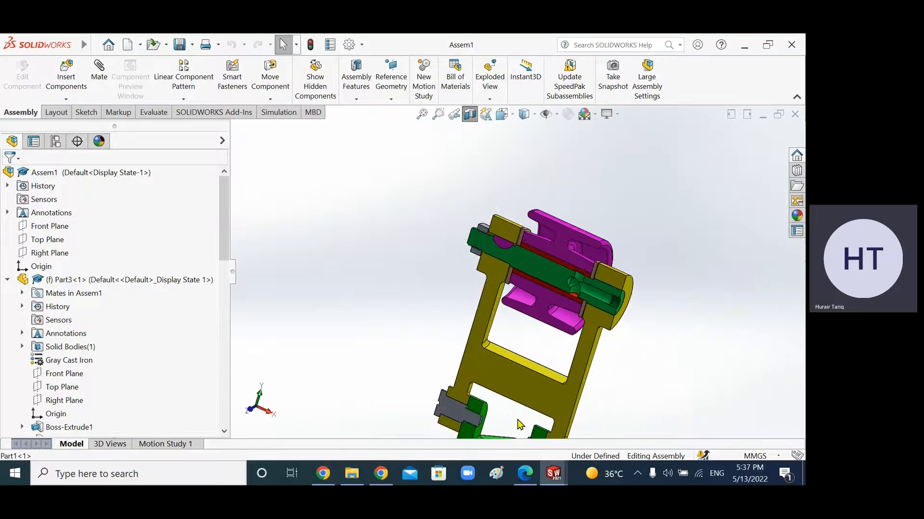
scroll(519, 415, "down", 2)
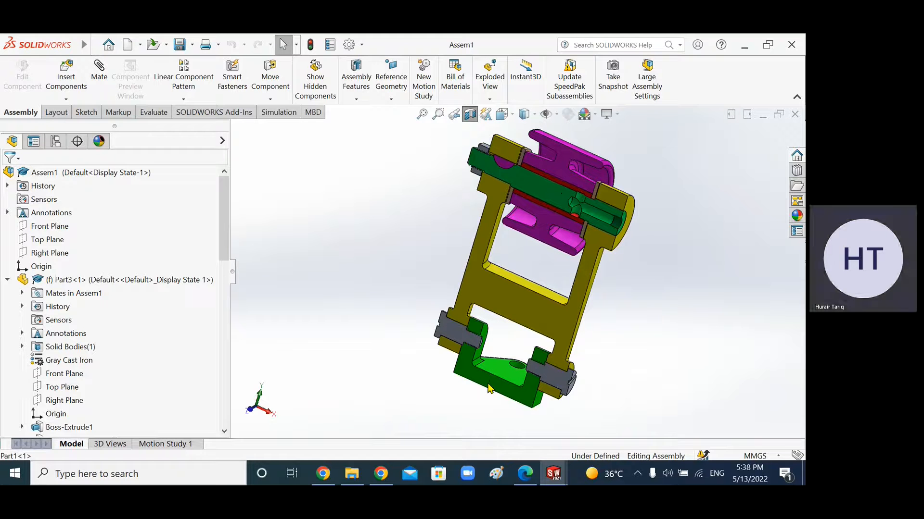
scroll(546, 210, "down", 2)
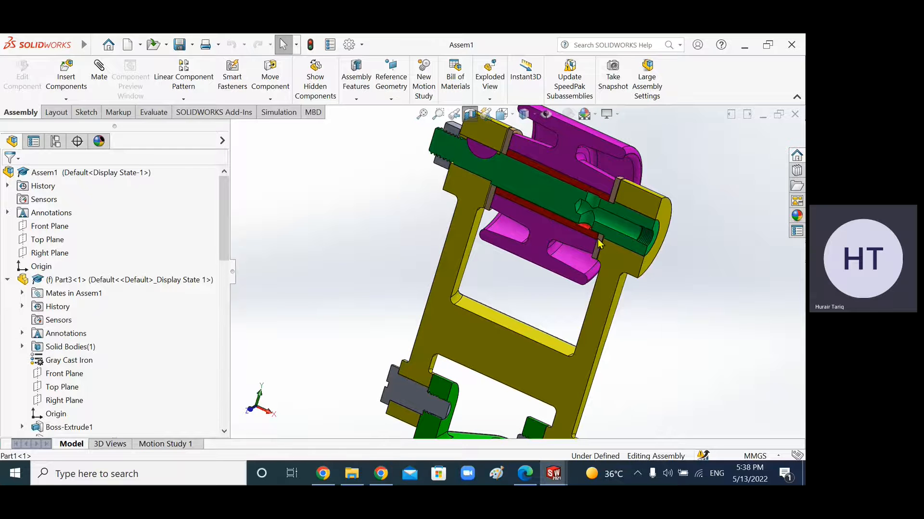
scroll(597, 241, "down", 2)
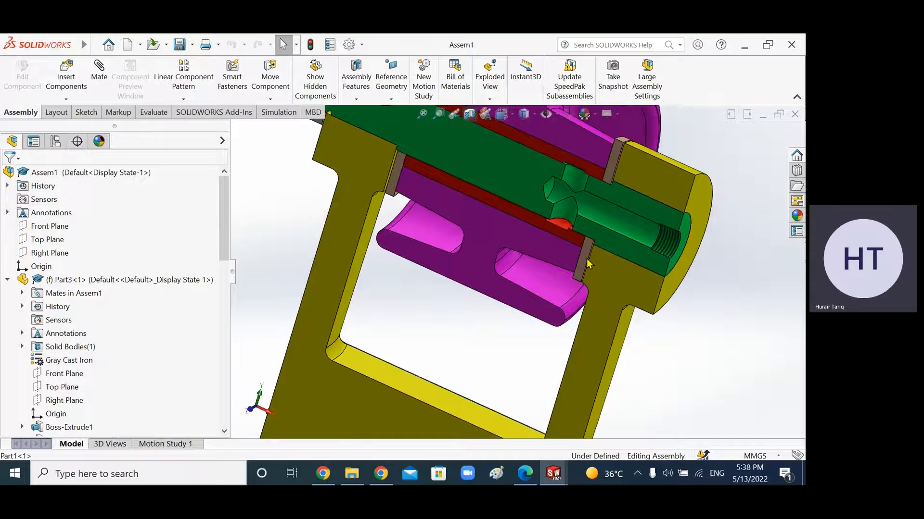
scroll(586, 255, "up", 1)
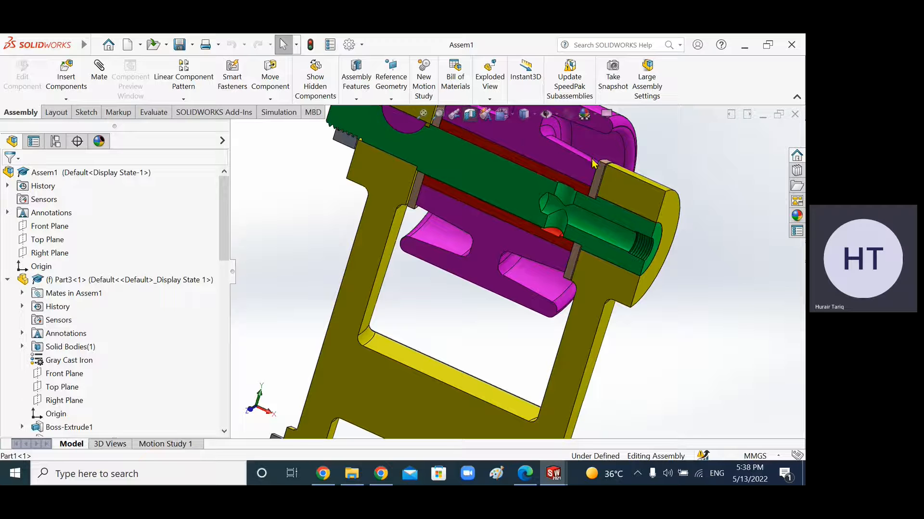
scroll(591, 197, "up", 1)
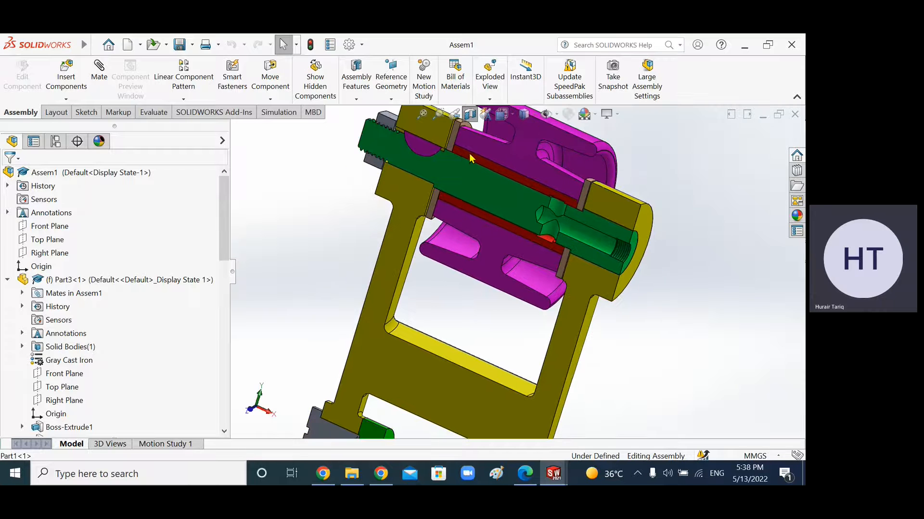
scroll(461, 155, "down", 1)
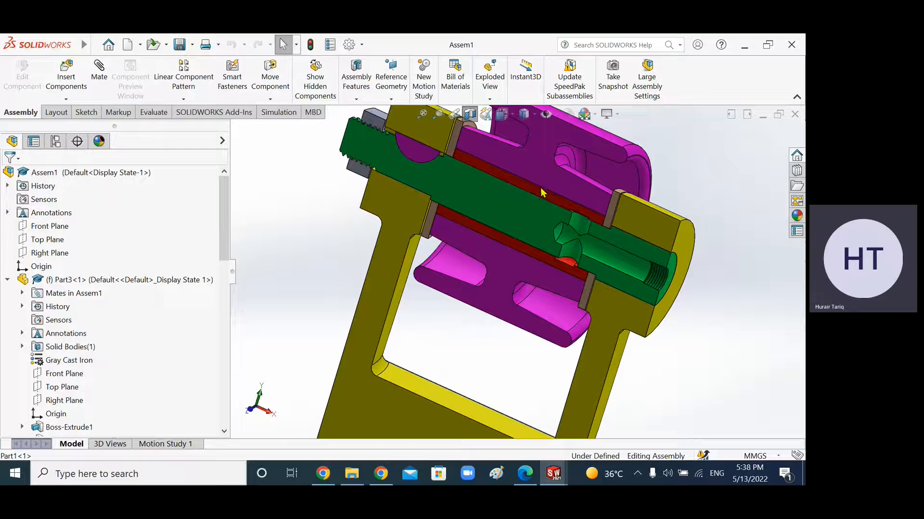
scroll(432, 199, "up", 1)
scroll(448, 219, "up", 1)
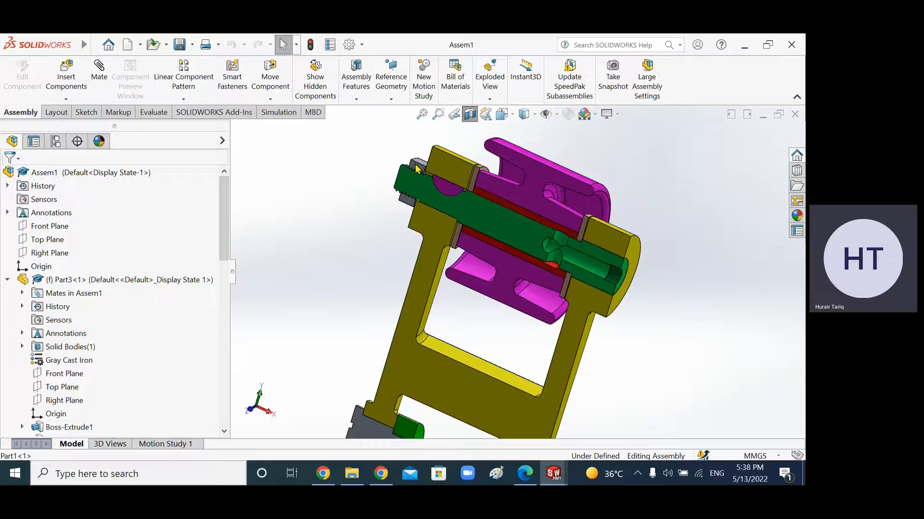
scroll(426, 192, "up", 1)
scroll(412, 377, "down", 2)
scroll(423, 393, "up", 3)
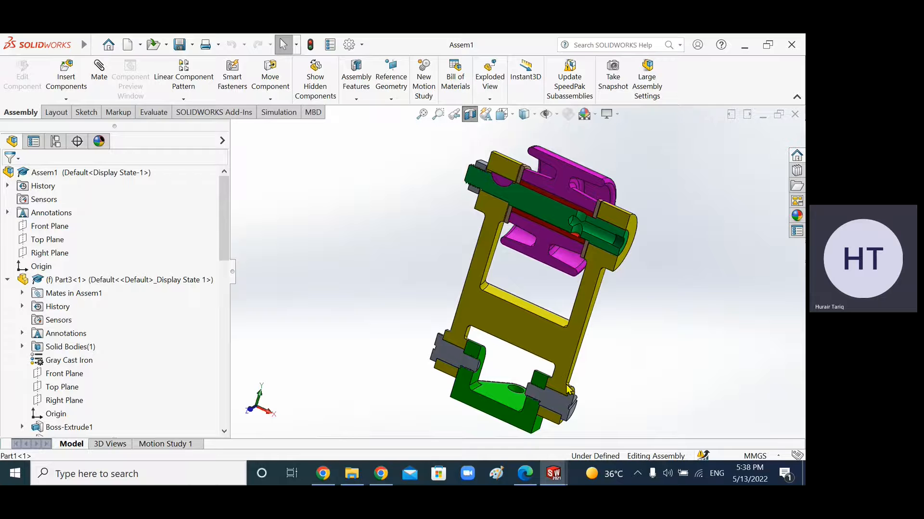
Step: Switch to the assignment PDF and study the belt tightener's exploded part figure
left_click(525, 473)
scroll(488, 349, "down", 1)
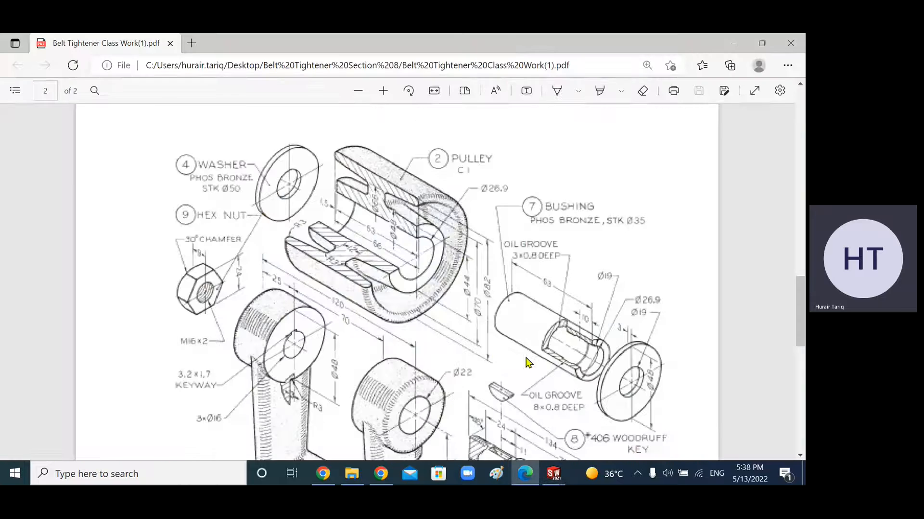
scroll(487, 349, "up", 1)
scroll(267, 202, "down", 1)
scroll(270, 226, "up", 1)
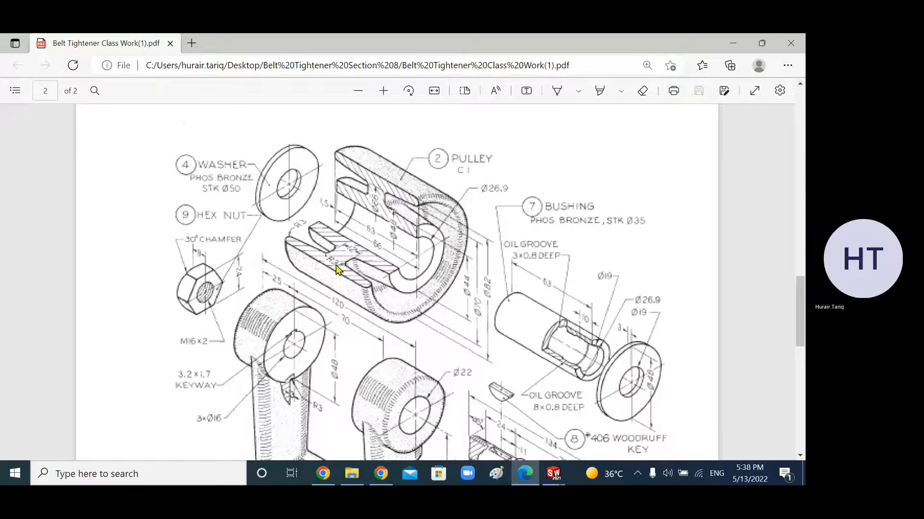
scroll(335, 264, "down", 1)
scroll(498, 315, "down", 5)
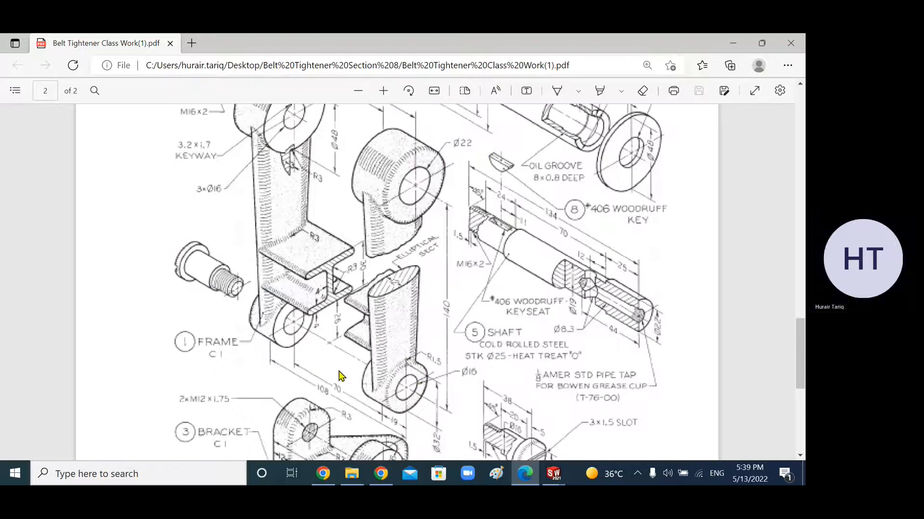
scroll(552, 402, "up", 6)
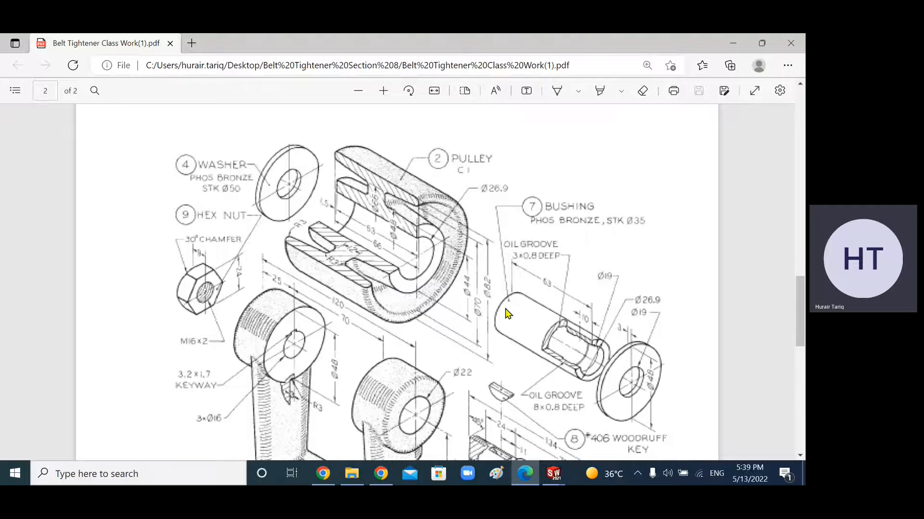
scroll(506, 317, "down", 1)
scroll(550, 389, "down", 5)
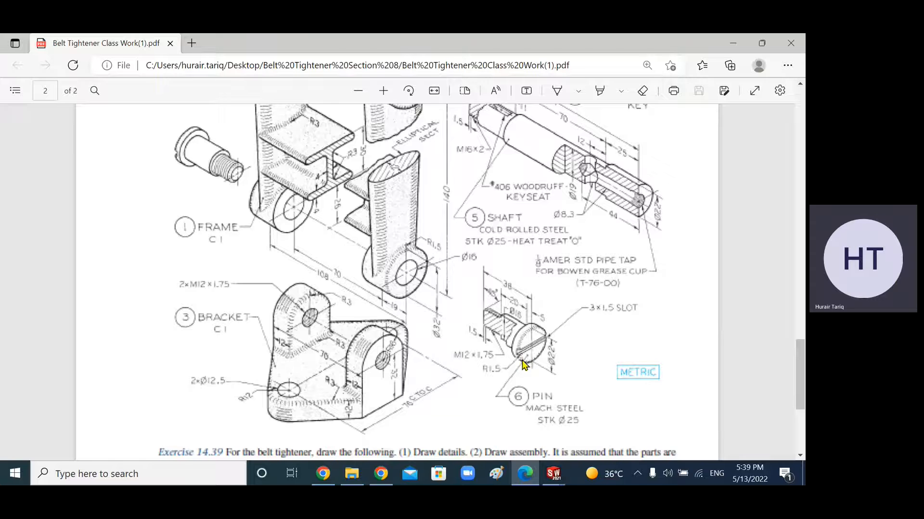
scroll(522, 357, "up", 4)
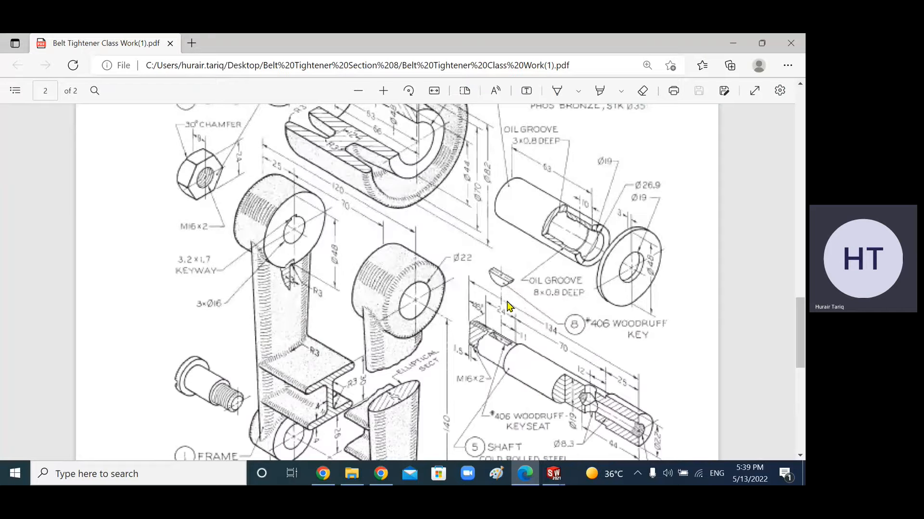
scroll(508, 306, "up", 2)
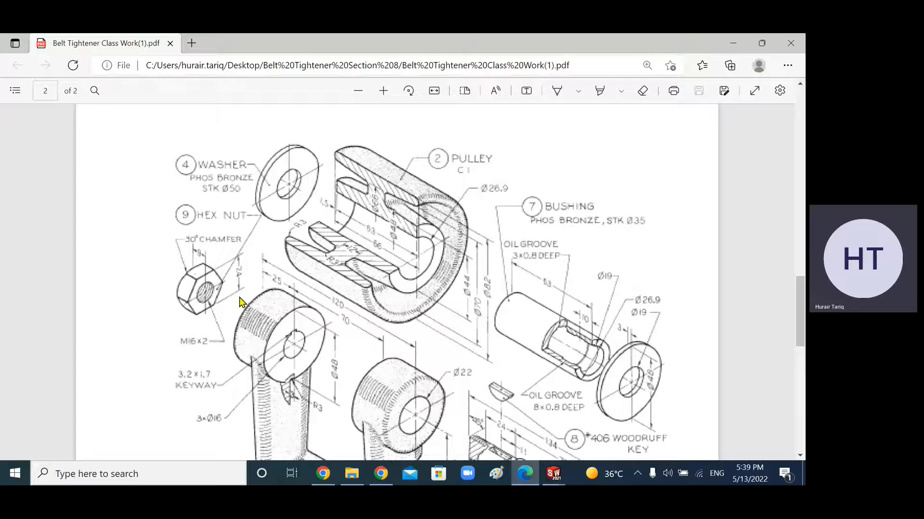
Step: Return to the drawing and place a vertical section cutting line through the centre of the side view
left_click(552, 474)
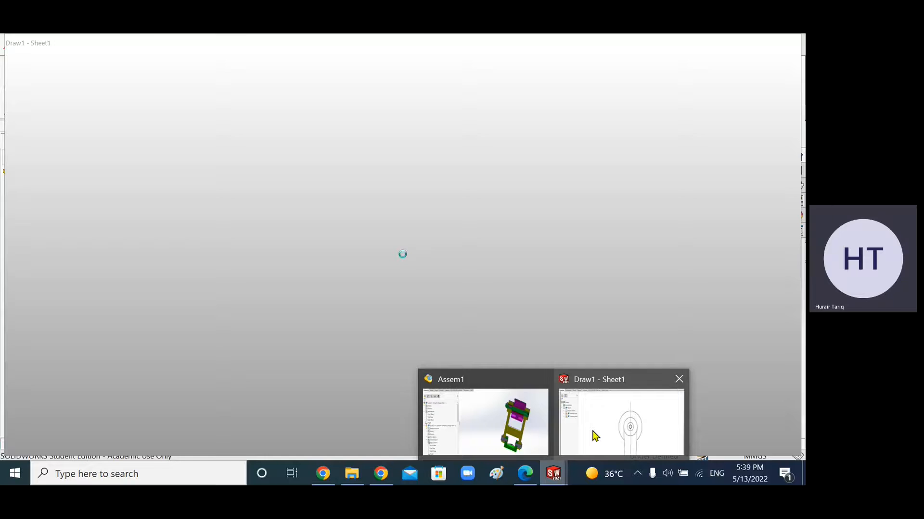
left_click(594, 435)
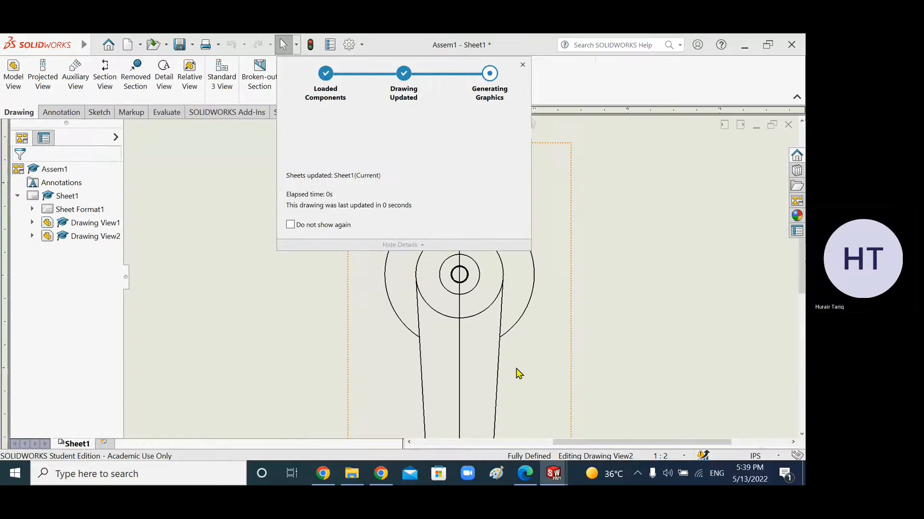
scroll(515, 371, "up", 5)
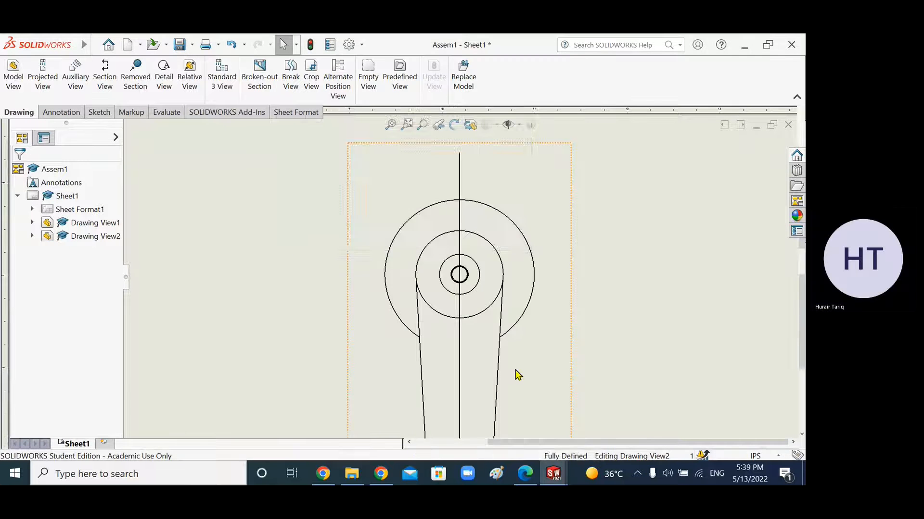
scroll(486, 315, "down", 1)
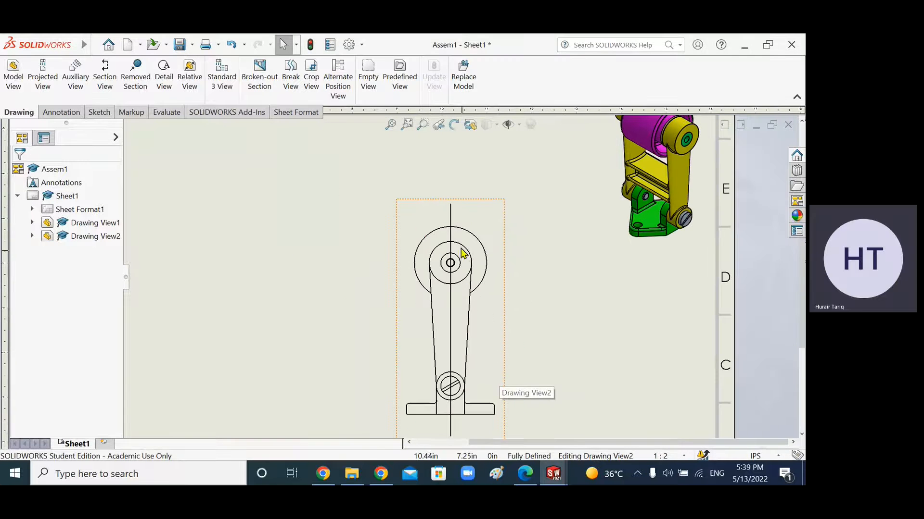
left_click(451, 219)
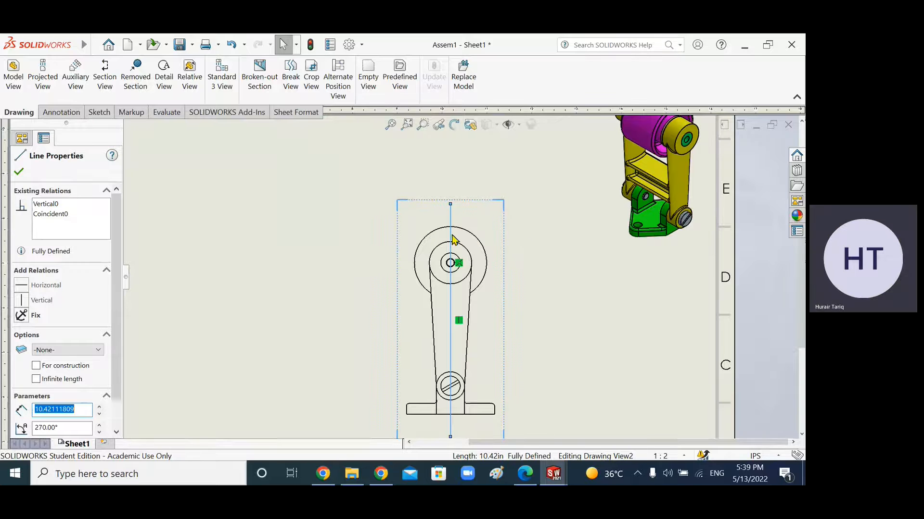
left_click(462, 216)
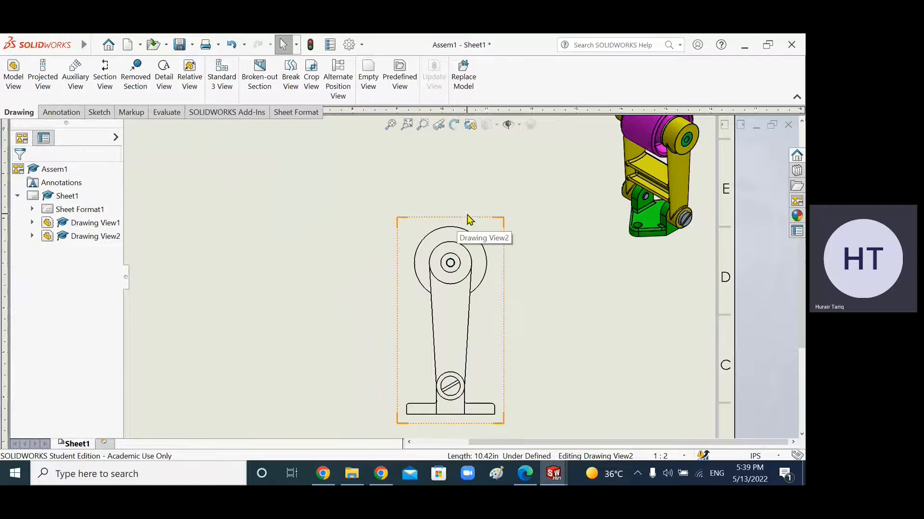
left_click(106, 82)
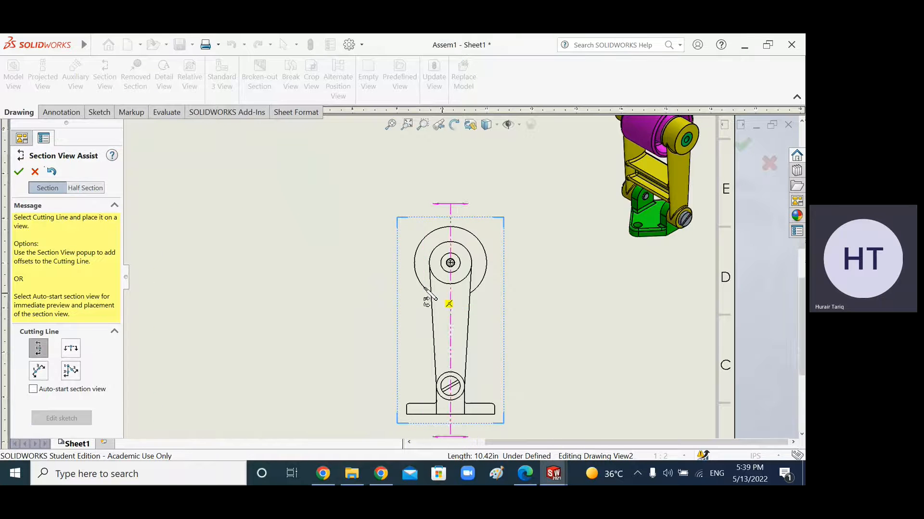
scroll(427, 291, "down", 8)
left_click(606, 147)
scroll(615, 159, "up", 8)
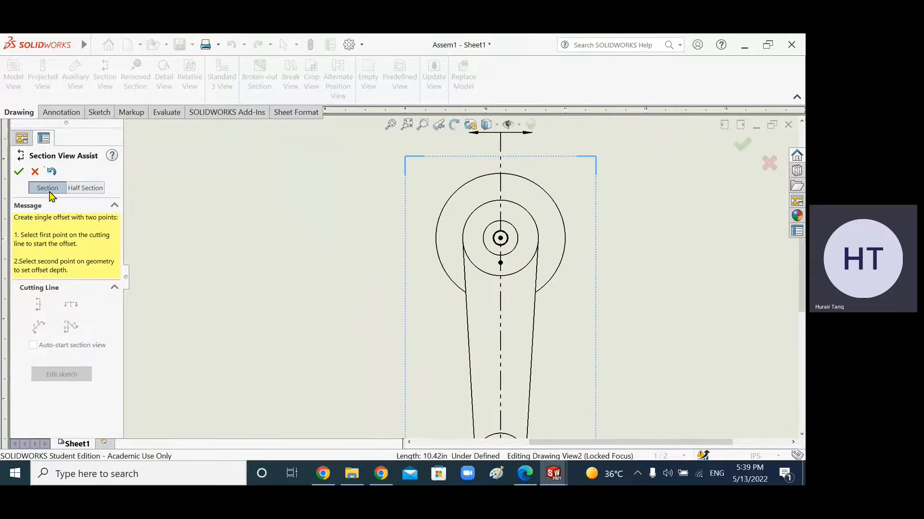
left_click(19, 172)
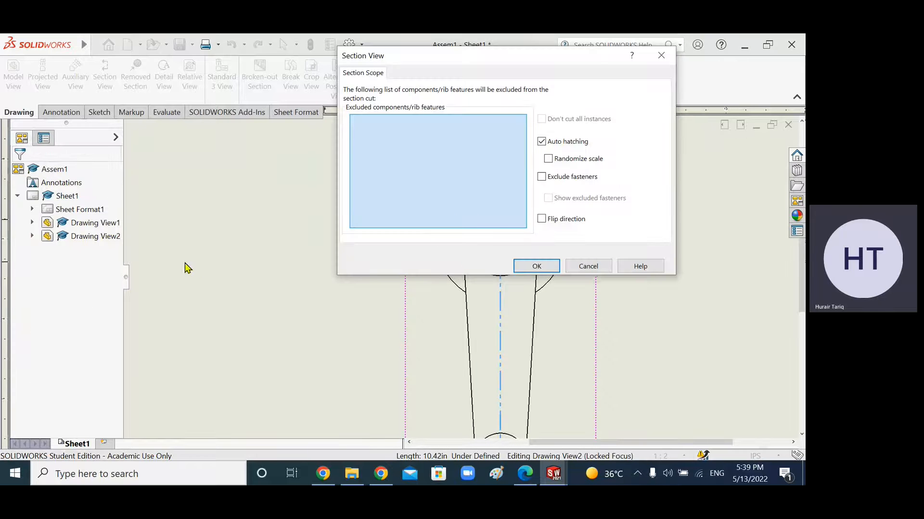
Step: Expand the drawing view's assembly component tree and widen the tree panel to read the part names
left_click(32, 223)
left_click(47, 236)
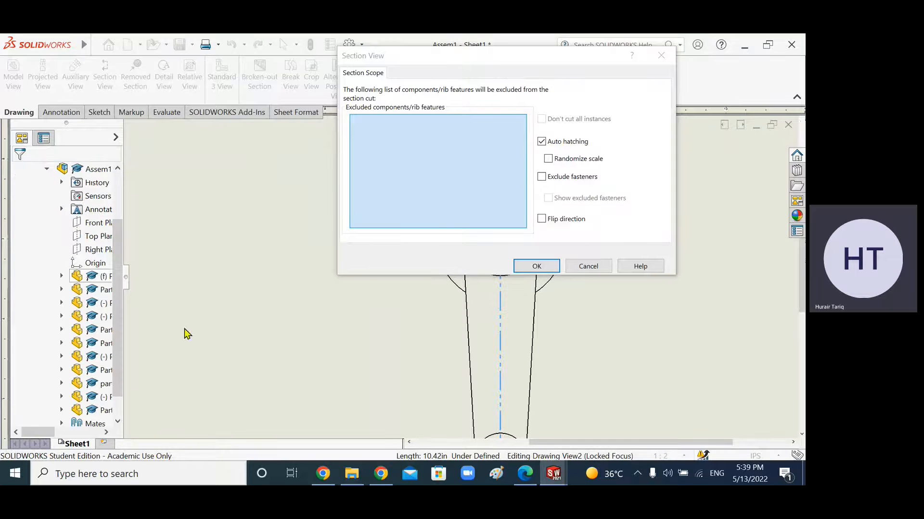
left_click_drag(149, 287, 289, 295)
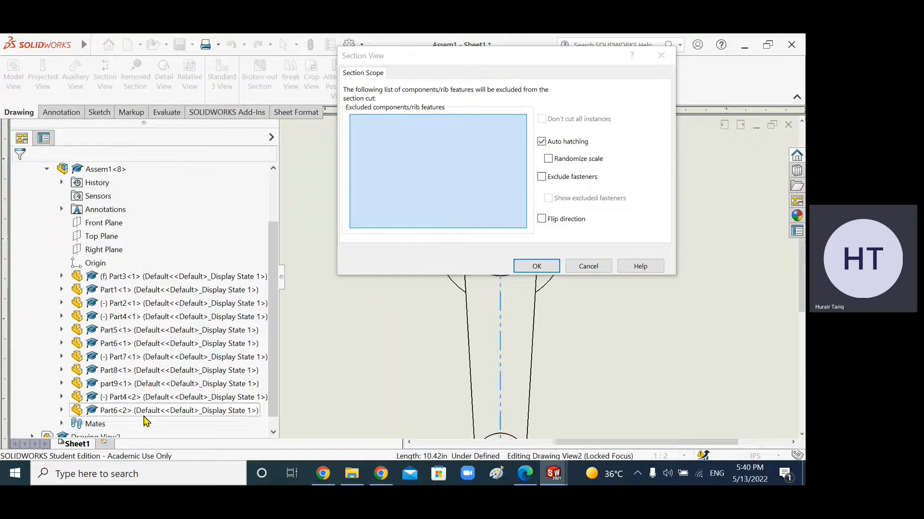
Step: Switch to the assignment PDF, review the belt tightener's exploded part figures, and return to the drawing
left_click(525, 474)
scroll(348, 355, "down", 5)
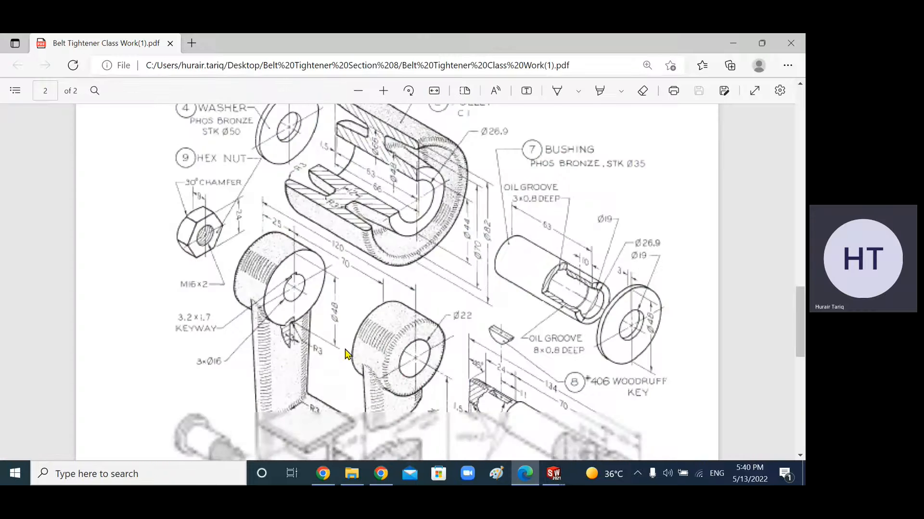
scroll(350, 356, "down", 3)
scroll(351, 361, "up", 10)
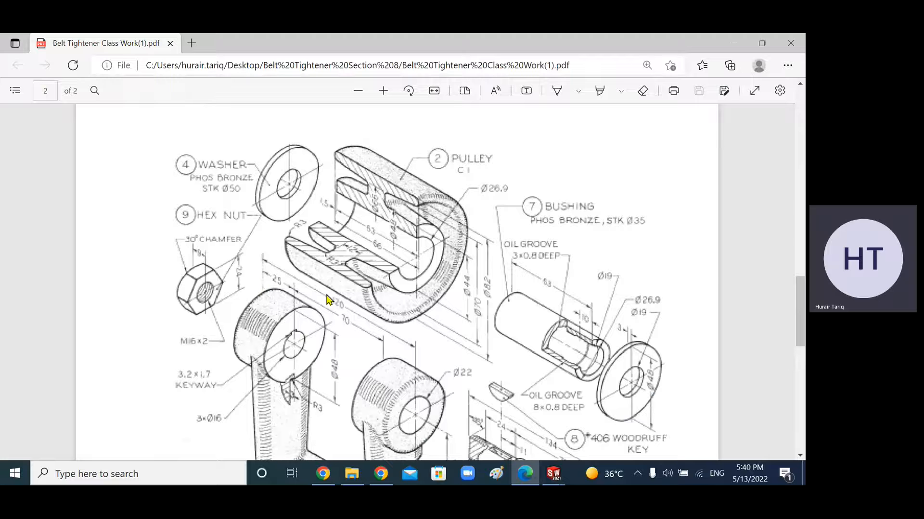
scroll(436, 313, "down", 5)
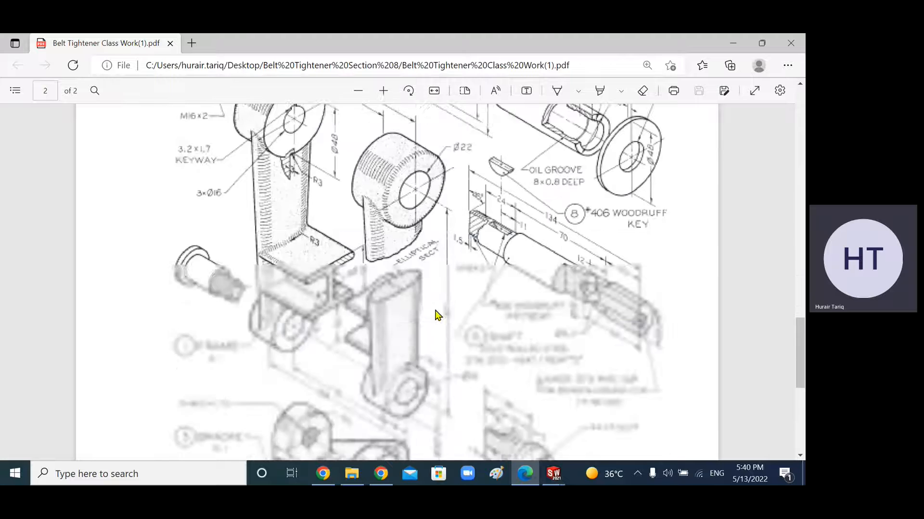
scroll(535, 420, "up", 4)
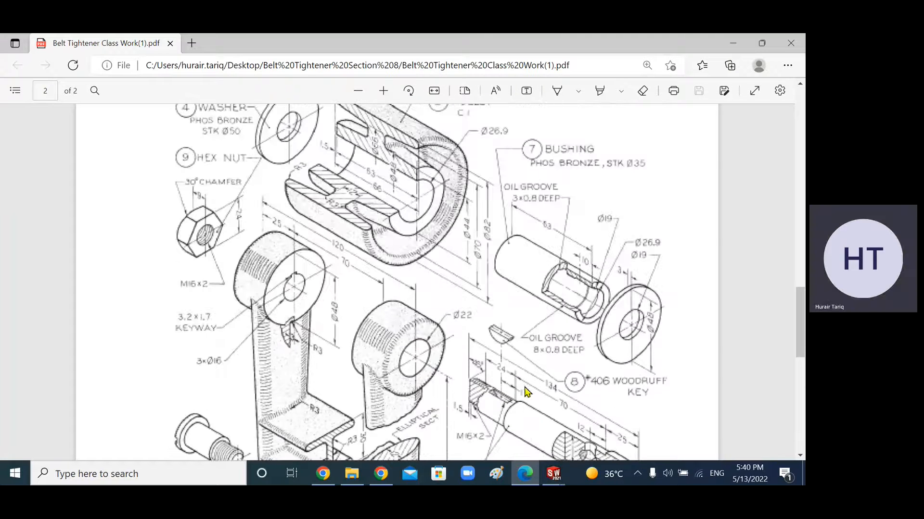
left_click(553, 474)
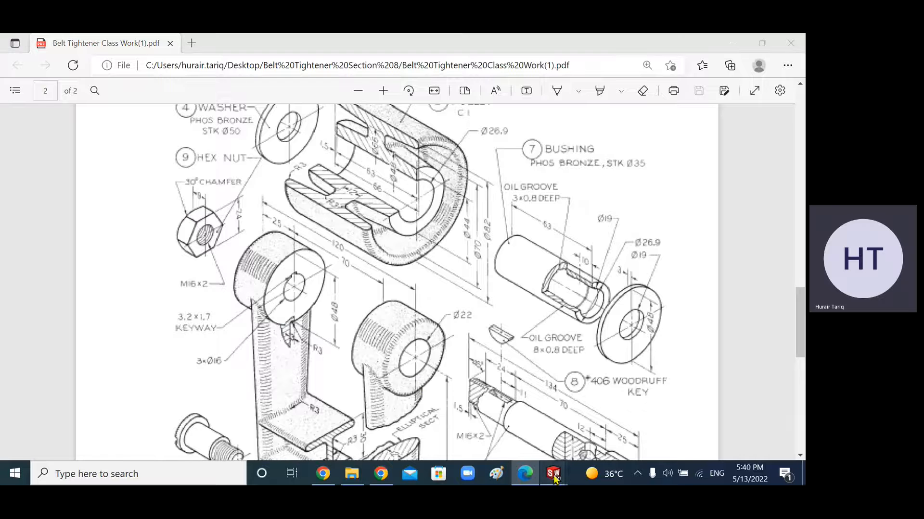
left_click(597, 432)
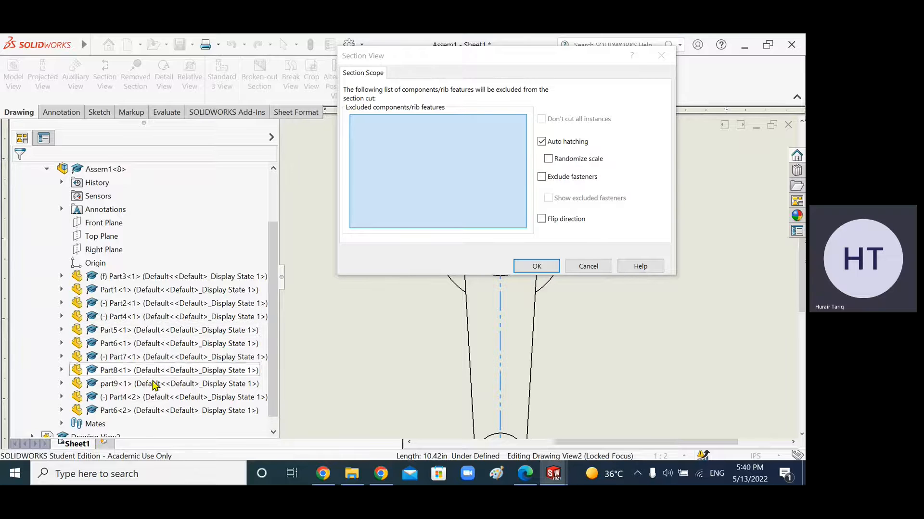
Step: Exclude Part6<1> and Part6<2> of Drawing View2's assembly from the section cut
double_click(121, 345)
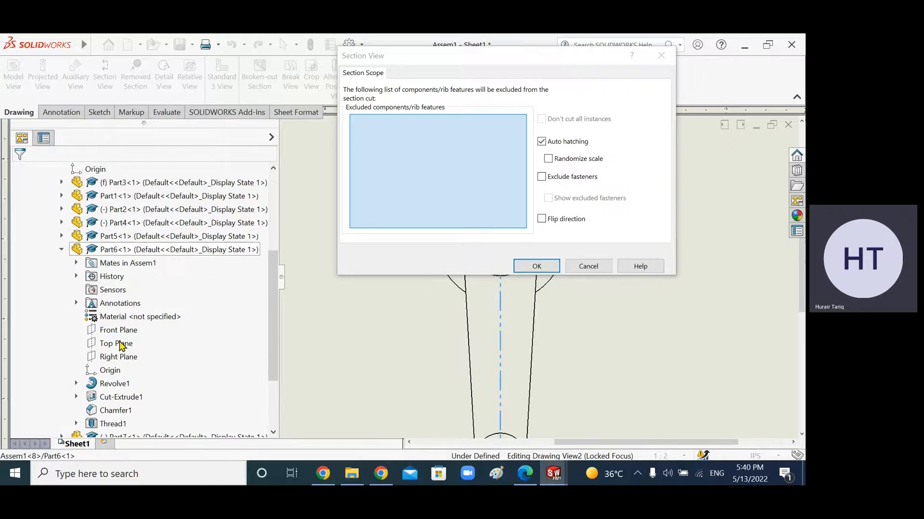
left_click(63, 250)
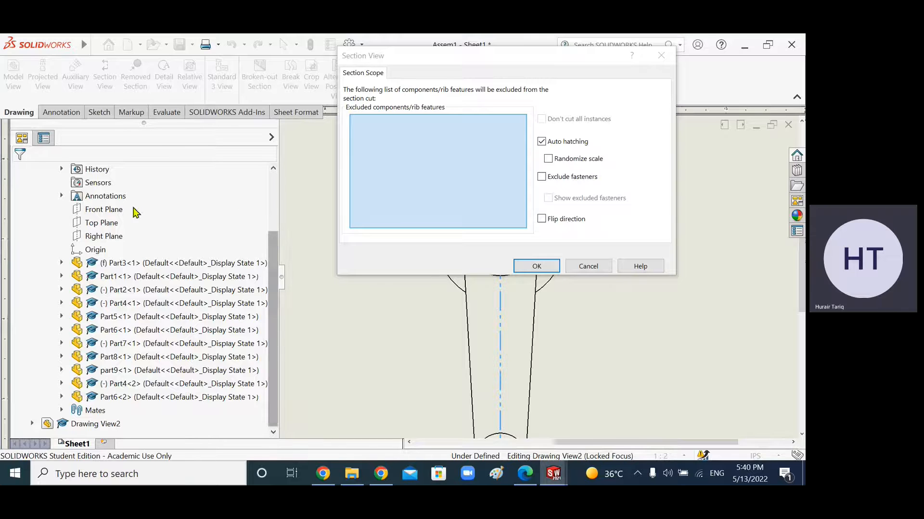
left_click_drag(271, 298, 267, 200)
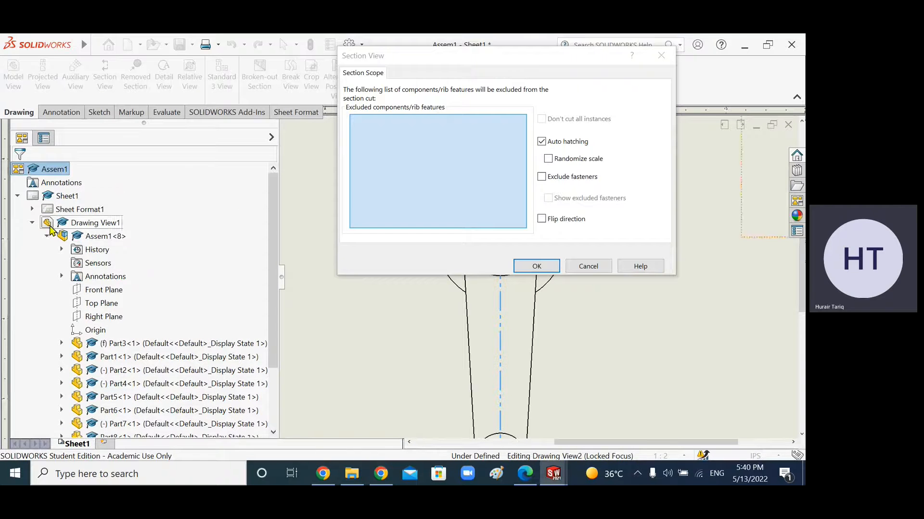
left_click(32, 223)
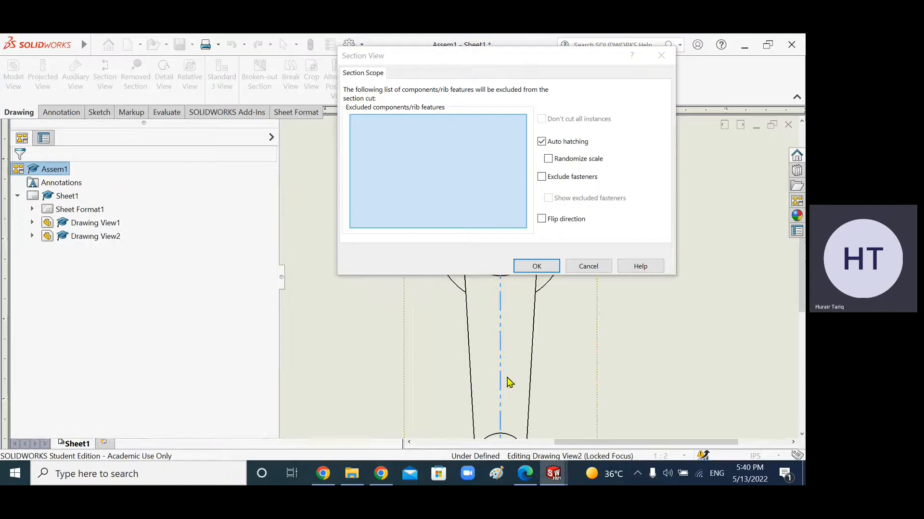
left_click(32, 236)
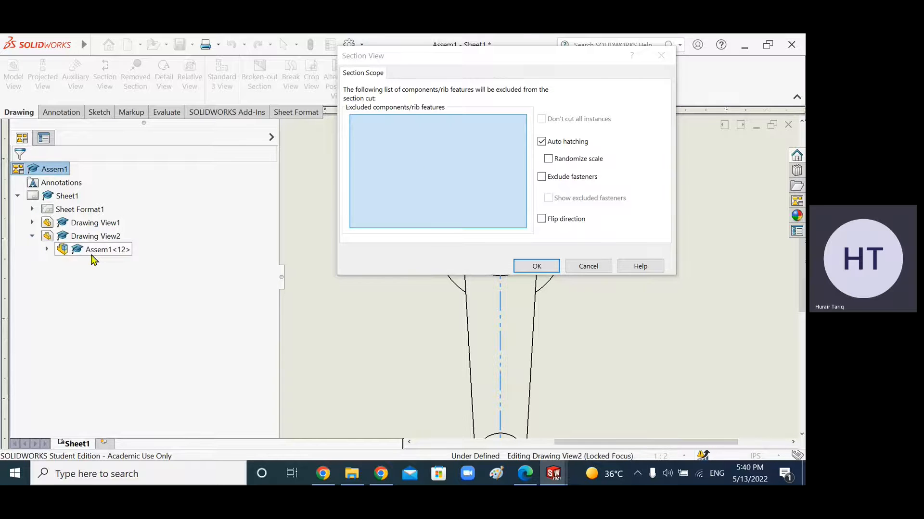
left_click(47, 249)
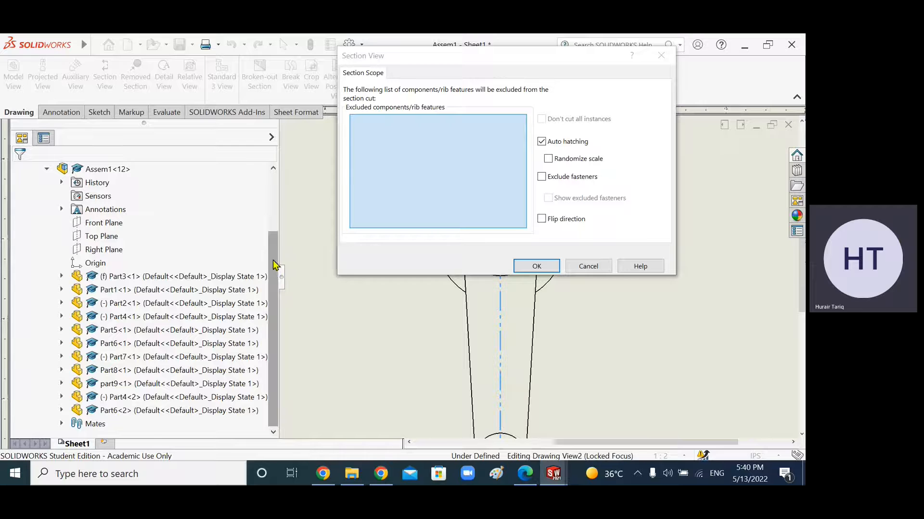
left_click(126, 345)
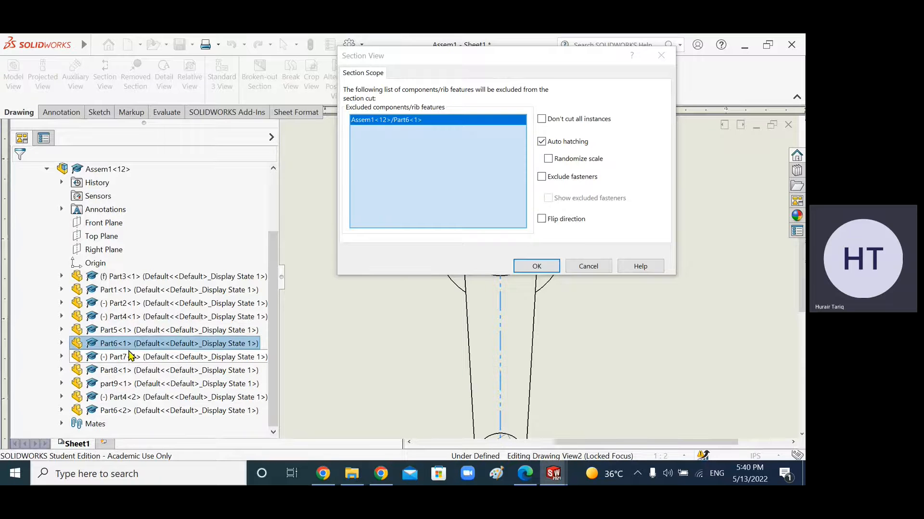
left_click(121, 413)
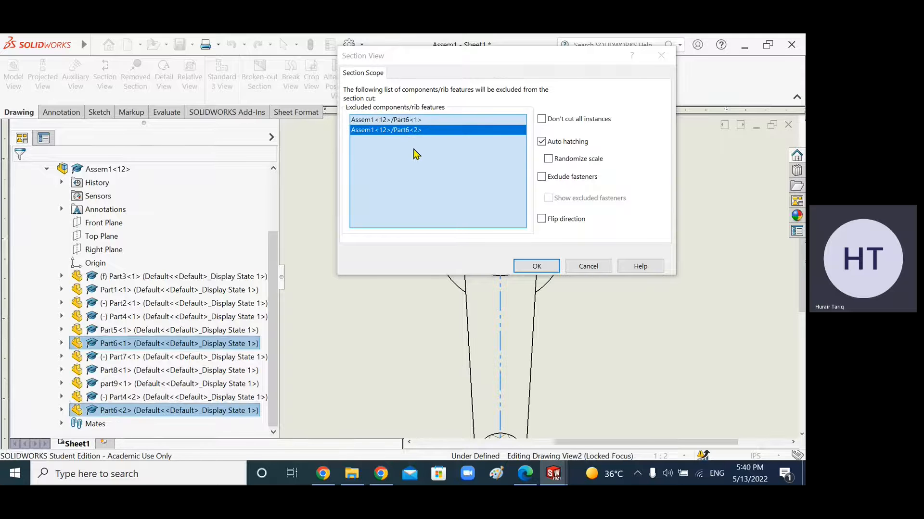
Step: Check the assignment PDF's part figures again and return to the section scope dialog
left_click(525, 474)
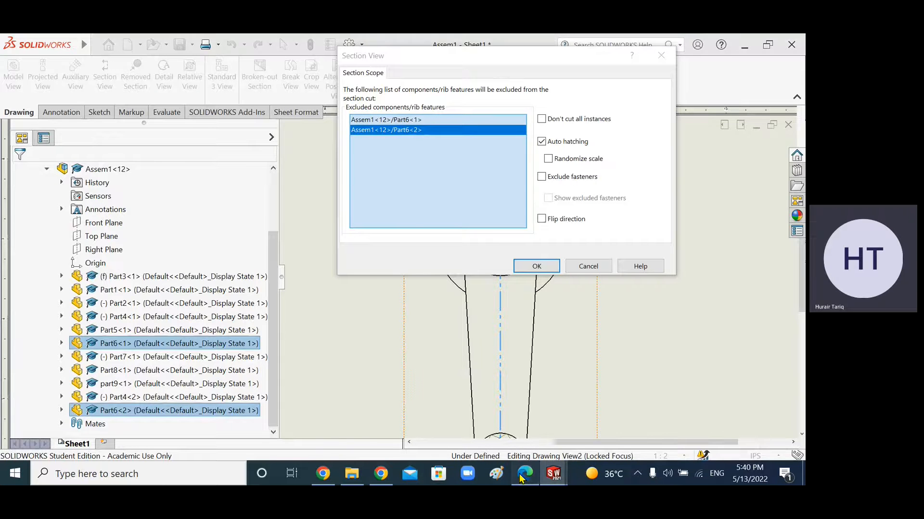
scroll(521, 389, "down", 3)
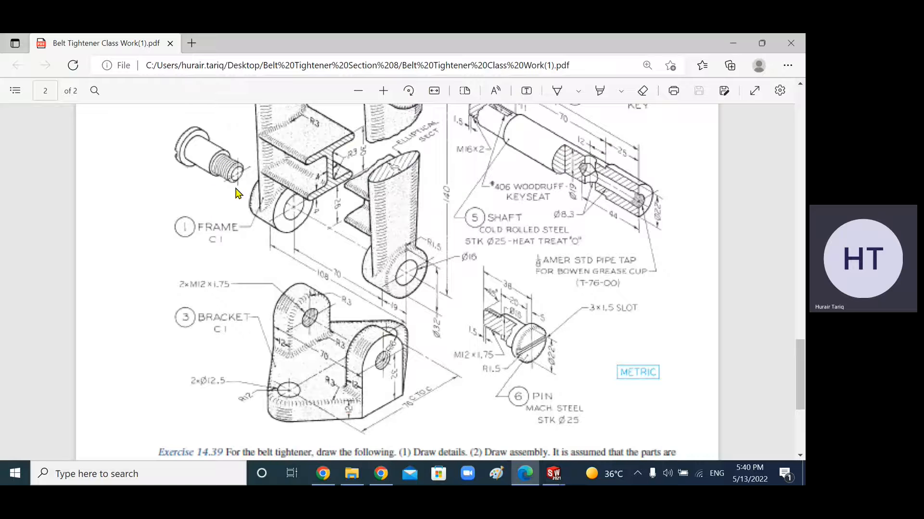
left_click(554, 475)
left_click(591, 416)
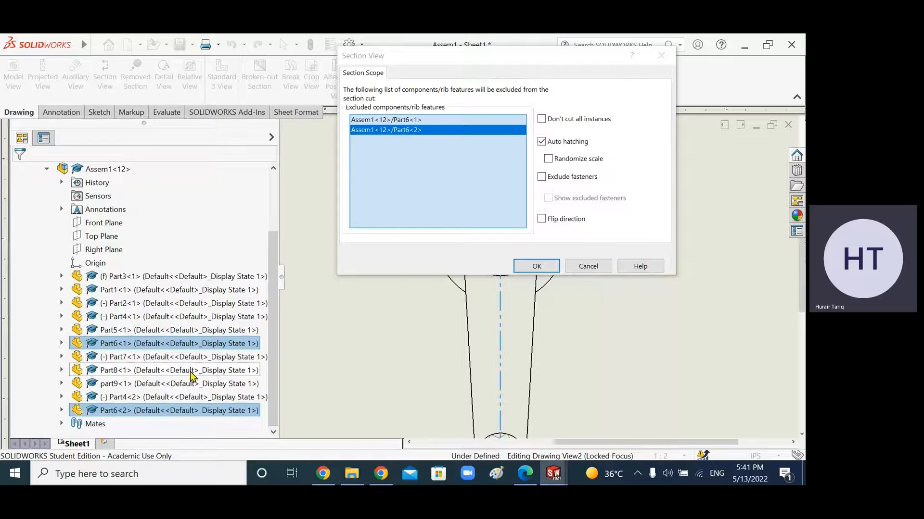
Step: Also exclude Part8<1> and part9<1> from the section cut and confirm the section scope
left_click(192, 371)
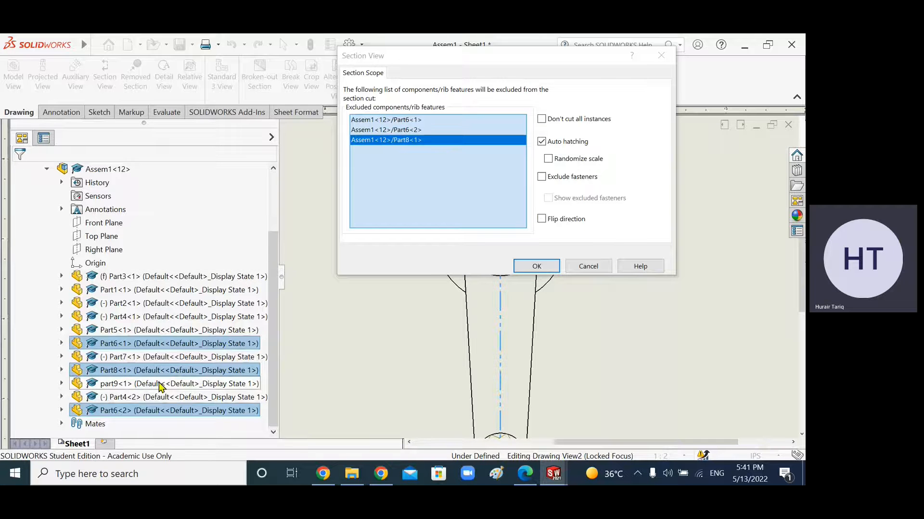
left_click(131, 385)
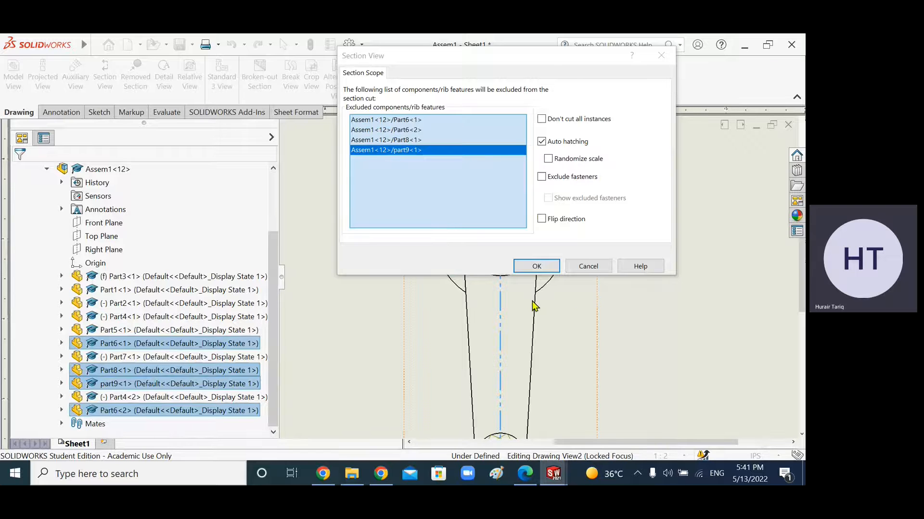
left_click(537, 266)
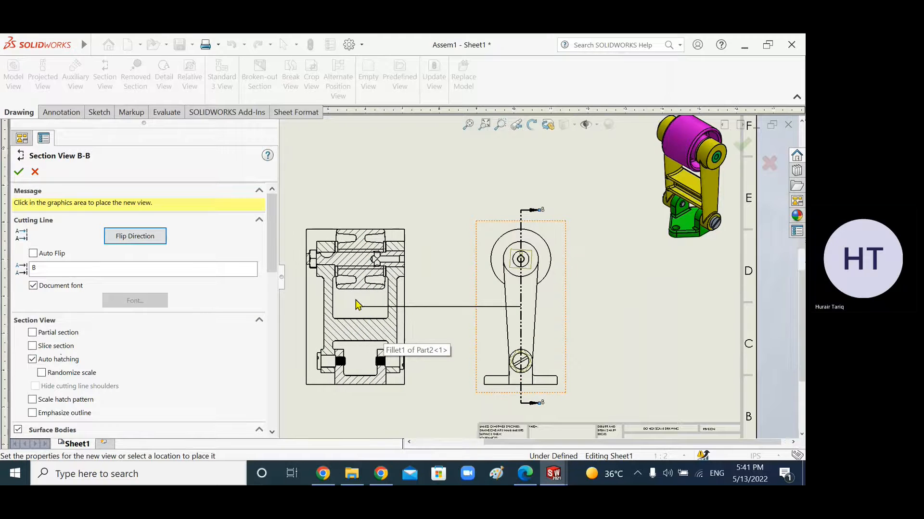
Step: Place section view B-B to the left of the side view
scroll(355, 304, "down", 3)
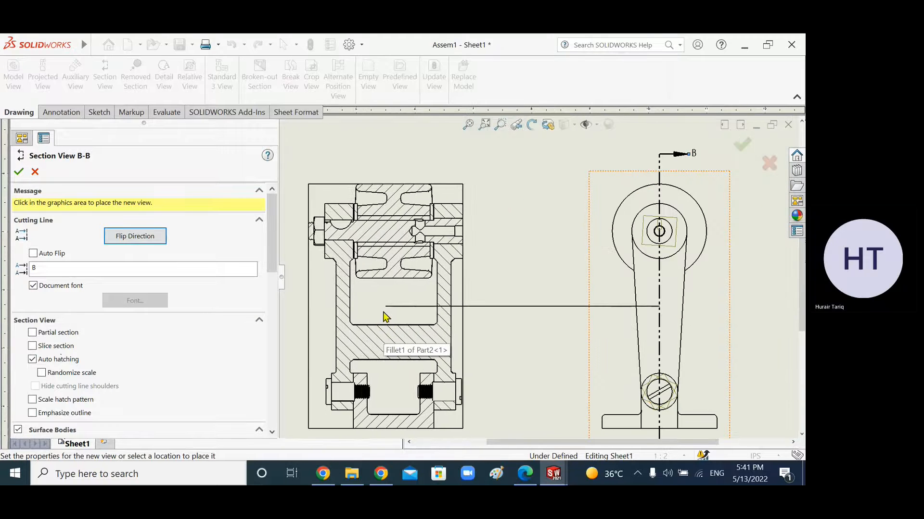
scroll(389, 318, "up", 2)
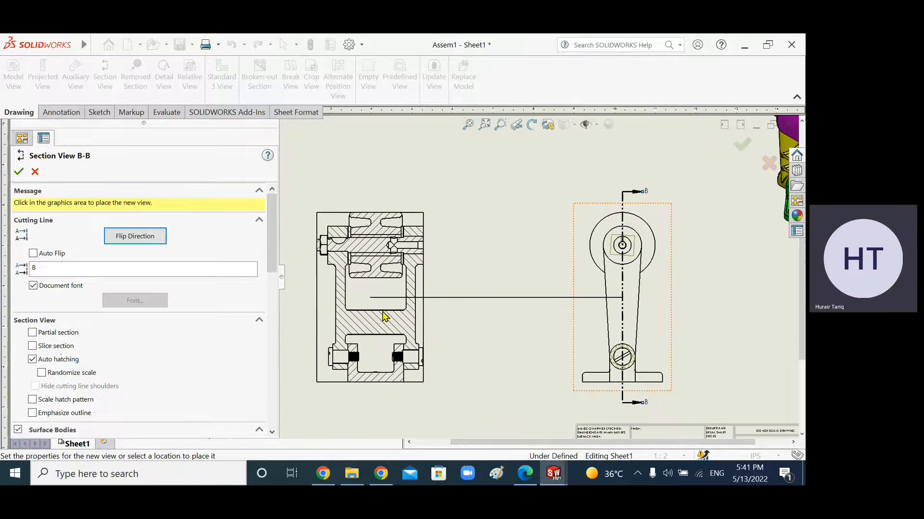
left_click(409, 320)
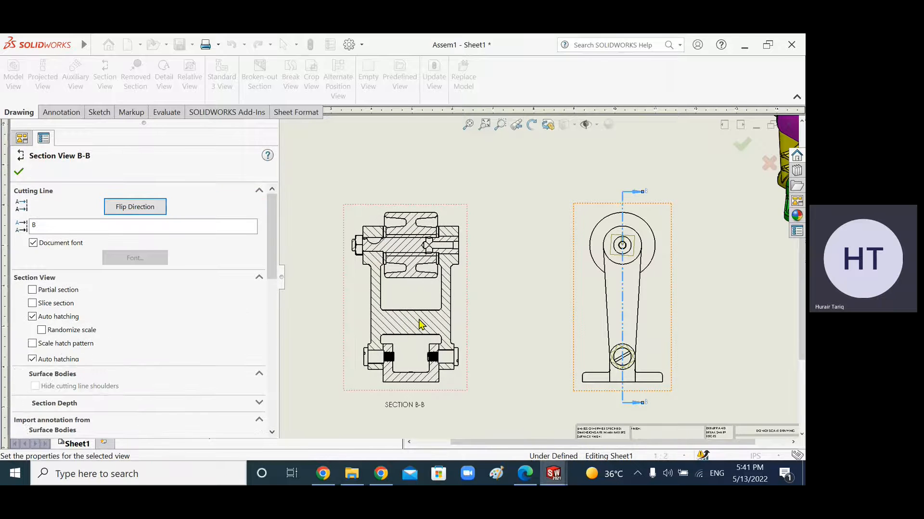
Step: Zoom into section view B-B to inspect the hatching around the shaft and pulley
scroll(420, 268, "down", 3)
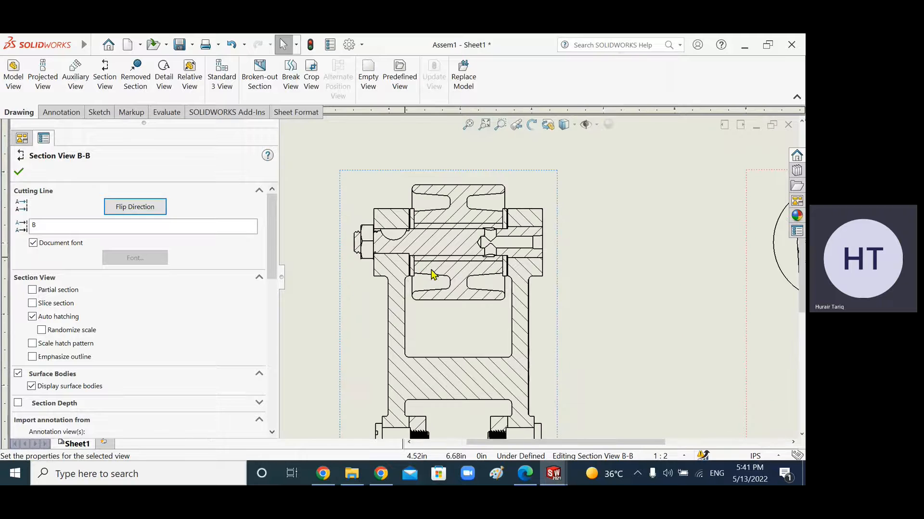
scroll(514, 254, "down", 2)
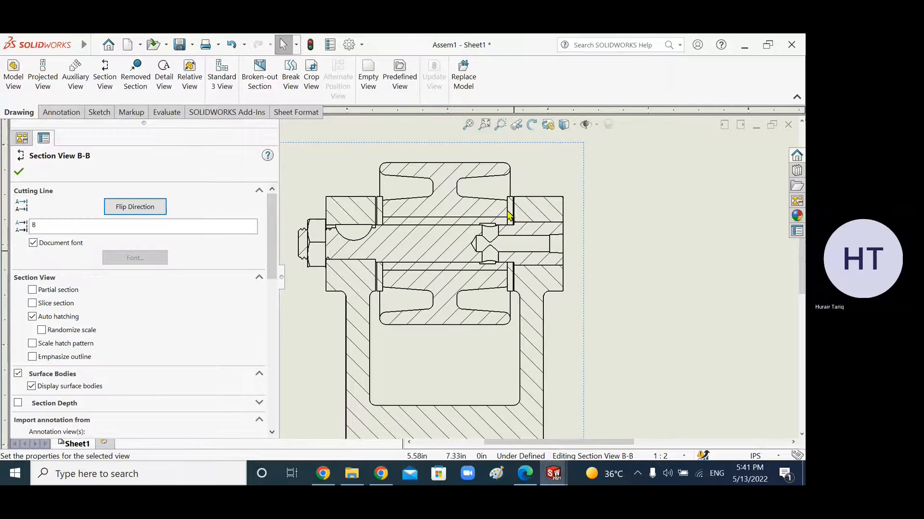
scroll(508, 286, "down", 2)
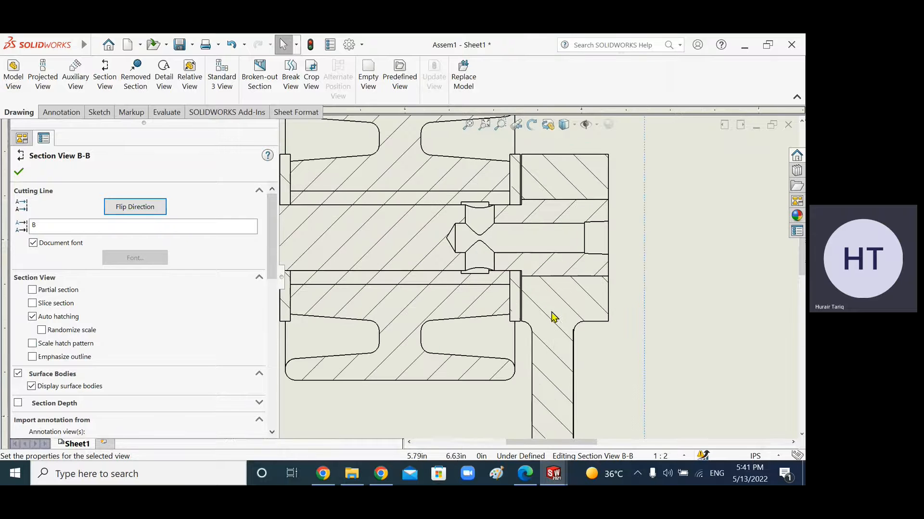
scroll(412, 263, "up", 1)
scroll(503, 235, "down", 3)
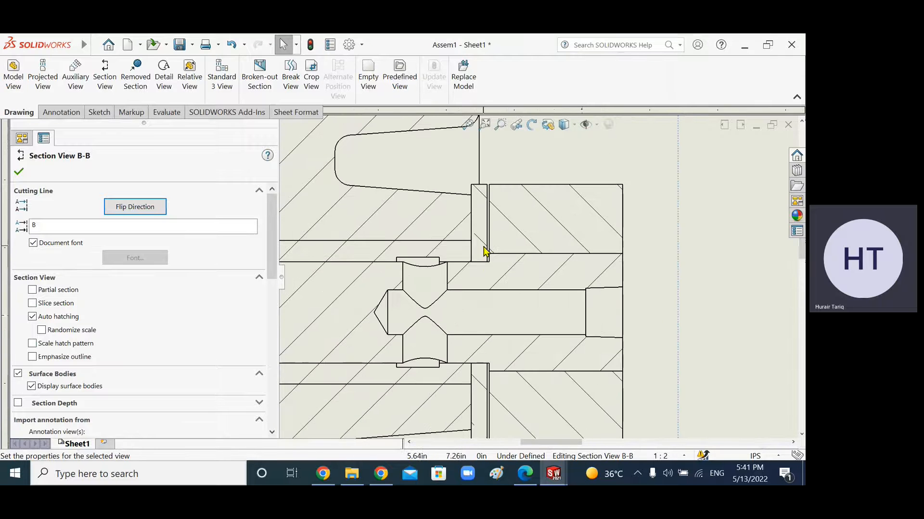
scroll(543, 253, "up", 1)
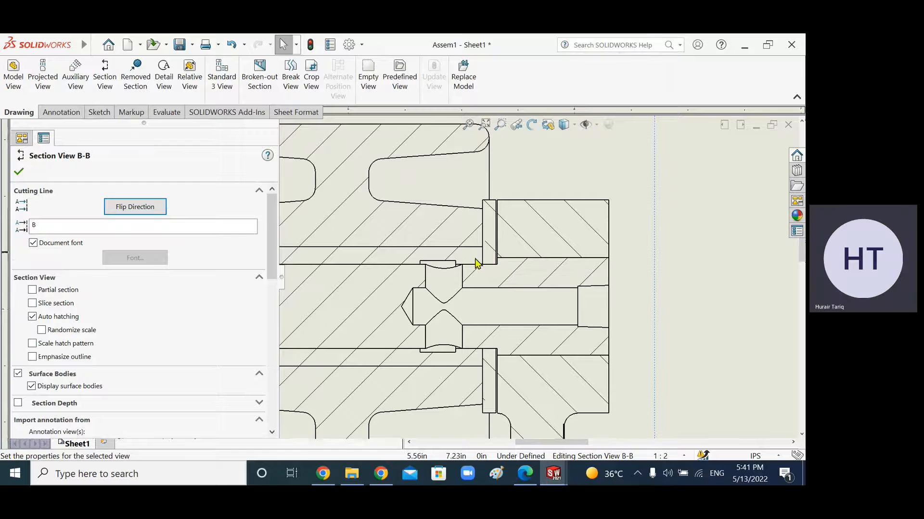
scroll(417, 266, "up", 2)
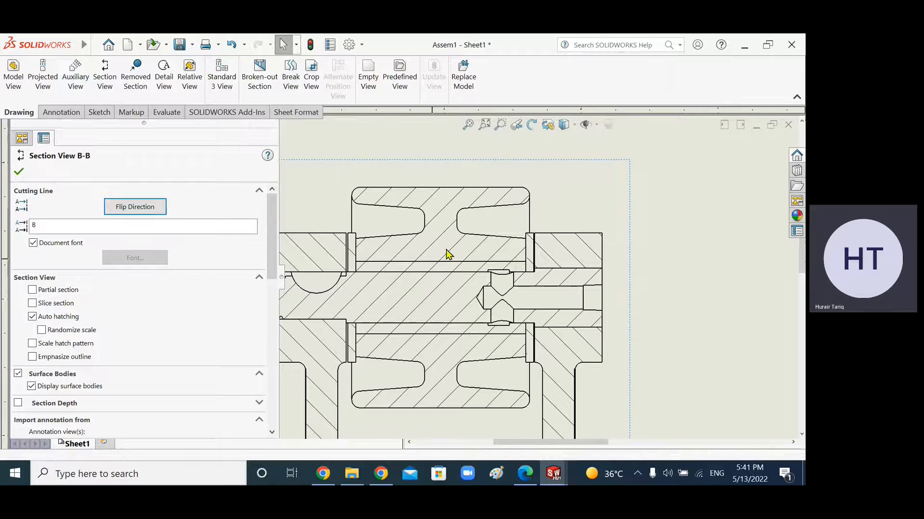
Step: Edit the hatch of the upper bushing strip in section B-B, turning off material crosshatch and setting the angle to 90°
left_click(426, 271)
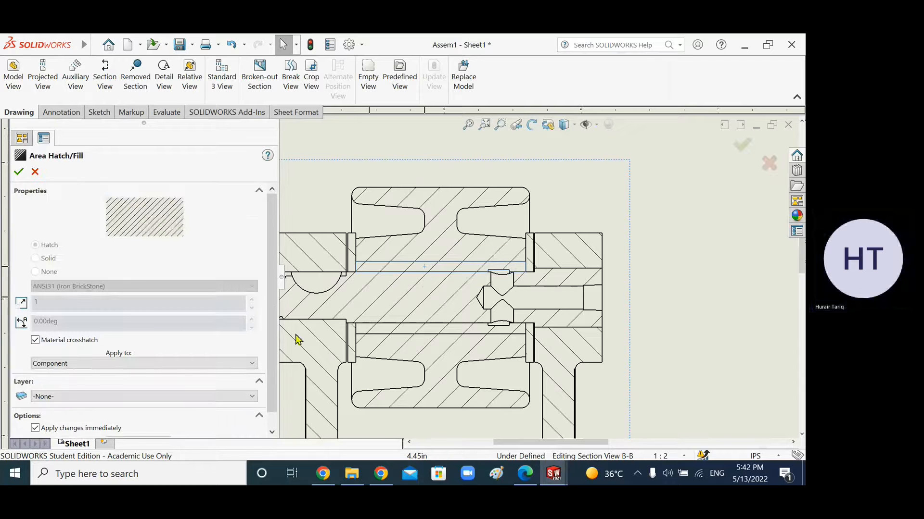
left_click_drag(270, 264, 268, 299)
scroll(175, 340, "up", 1)
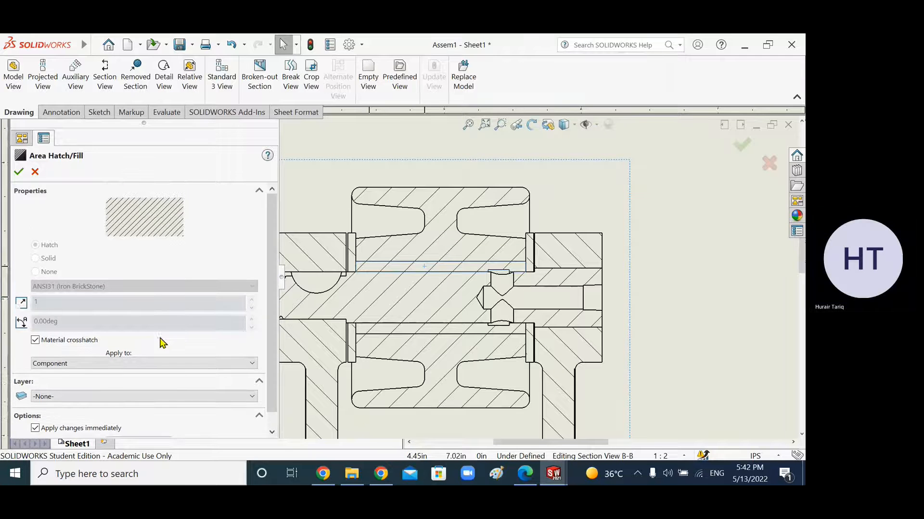
left_click(35, 341)
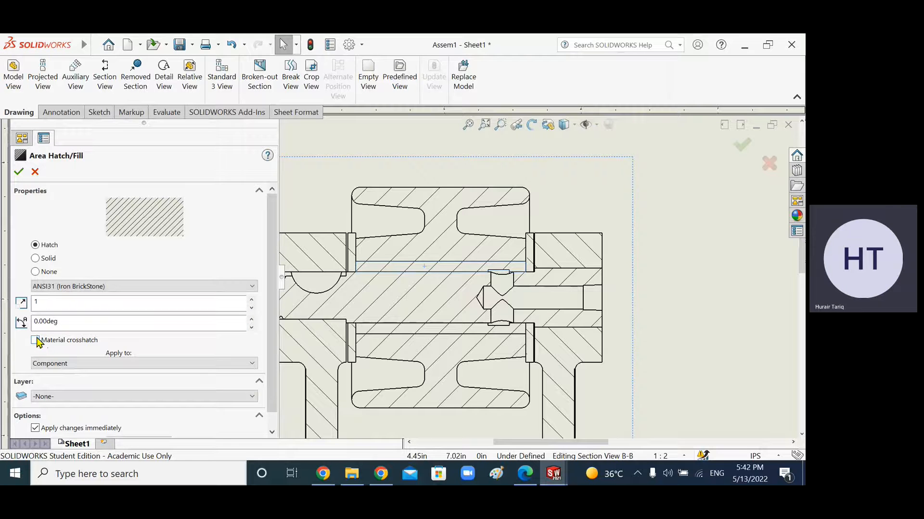
left_click(250, 320)
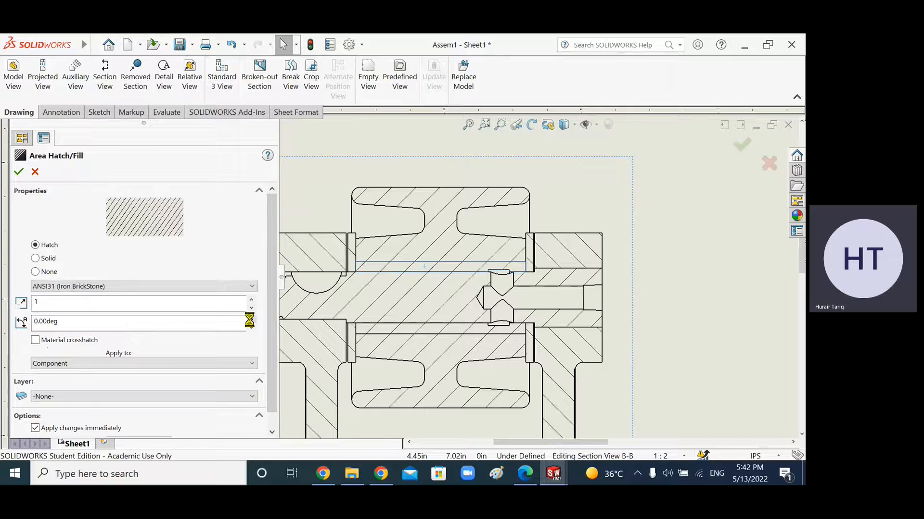
left_click(251, 320)
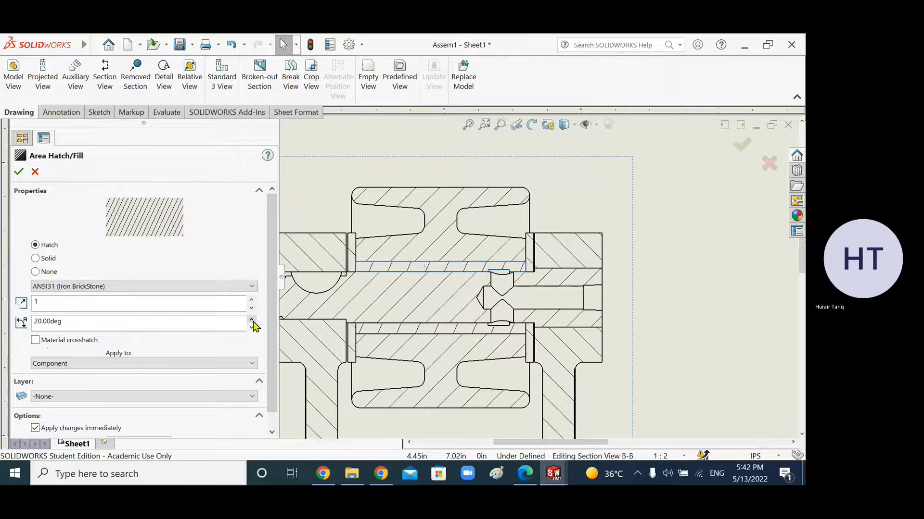
left_click(251, 320)
left_click(252, 320)
left_click(252, 321)
left_click(252, 321)
left_click(252, 321)
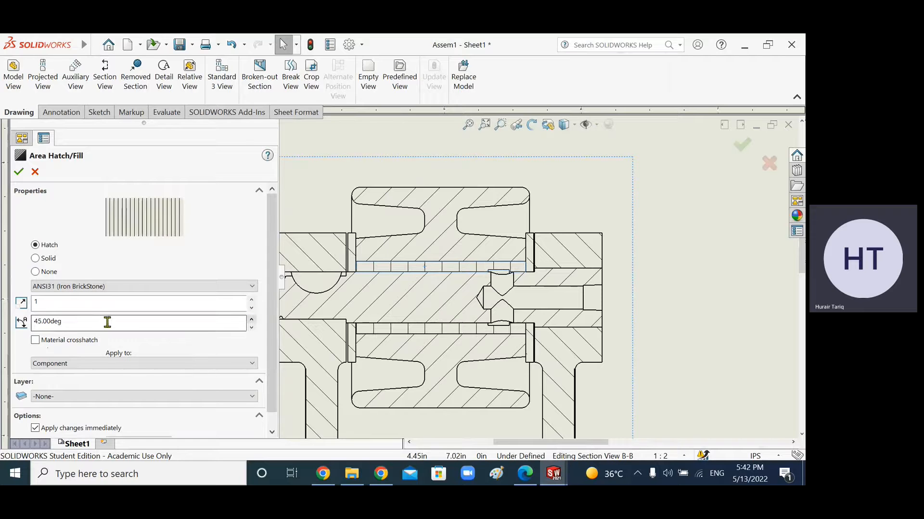
left_click_drag(89, 325, 10, 321)
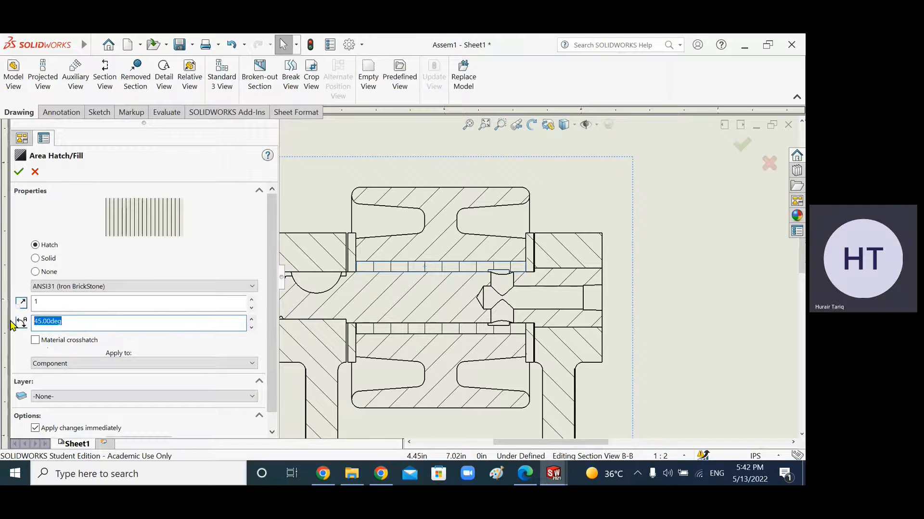
type("90")
key("Return")
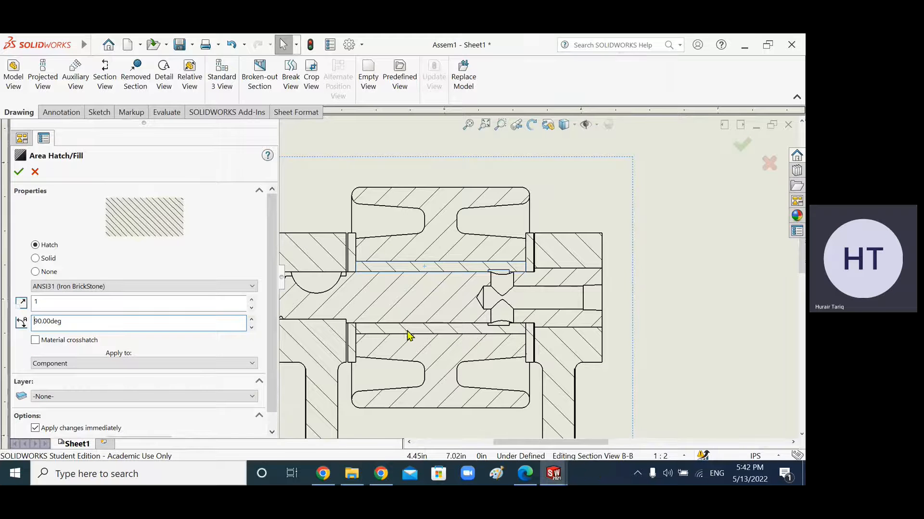
Step: Turn off material crosshatch for the right thrust washer's hatch and set its angle to 60°
scroll(364, 328, "up", 1)
scroll(447, 255, "down", 1)
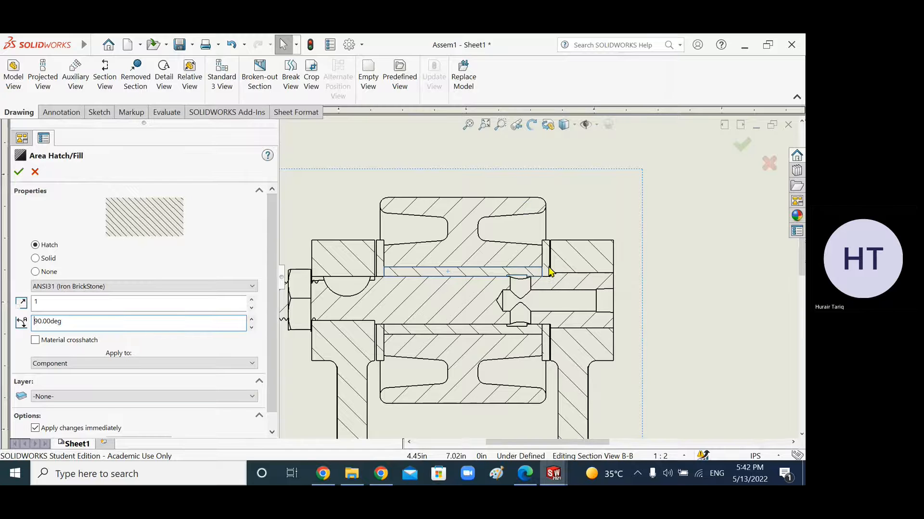
scroll(550, 331, "down", 2)
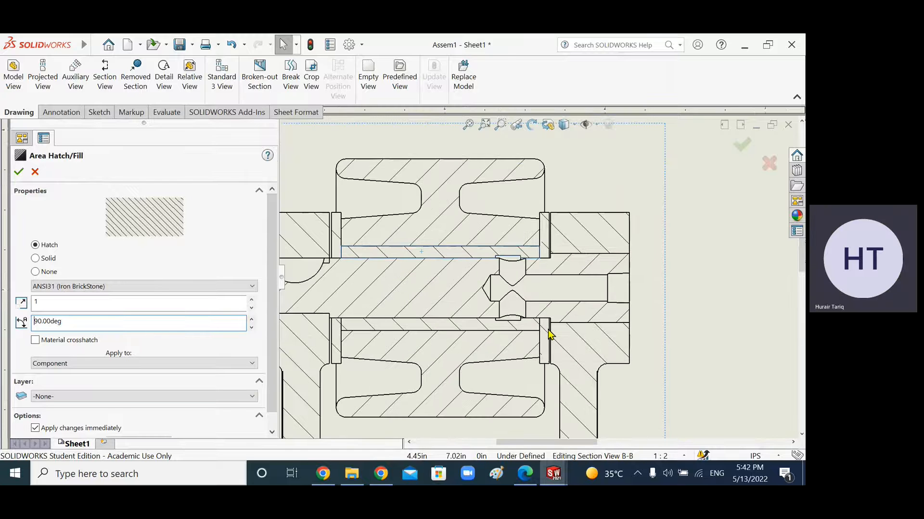
left_click(545, 249)
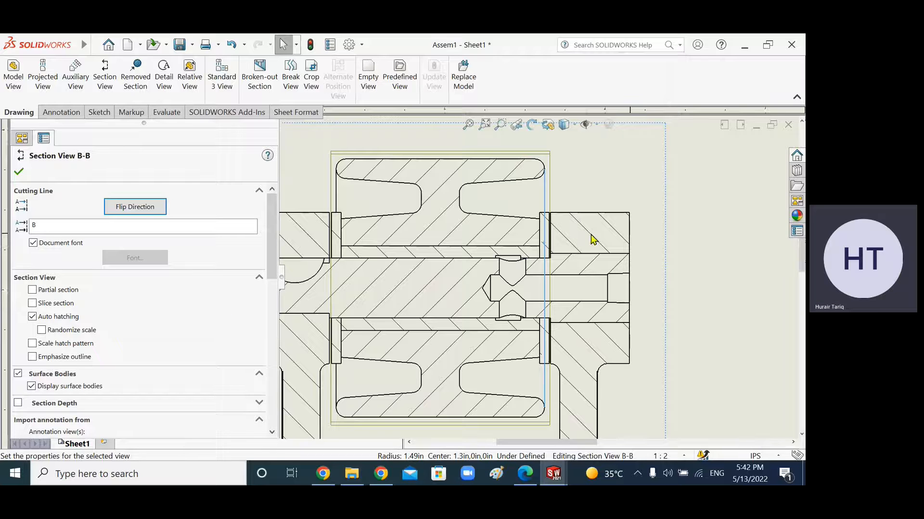
left_click(724, 223)
left_click(546, 232)
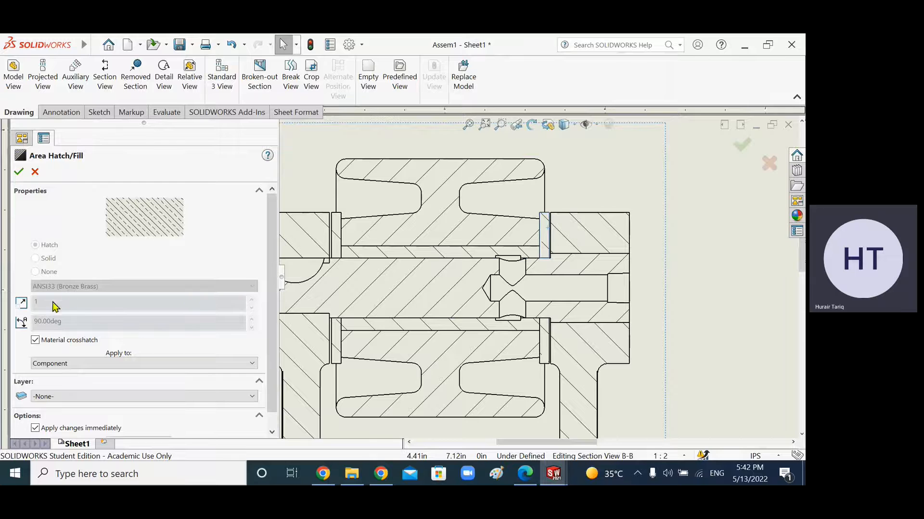
left_click(35, 341)
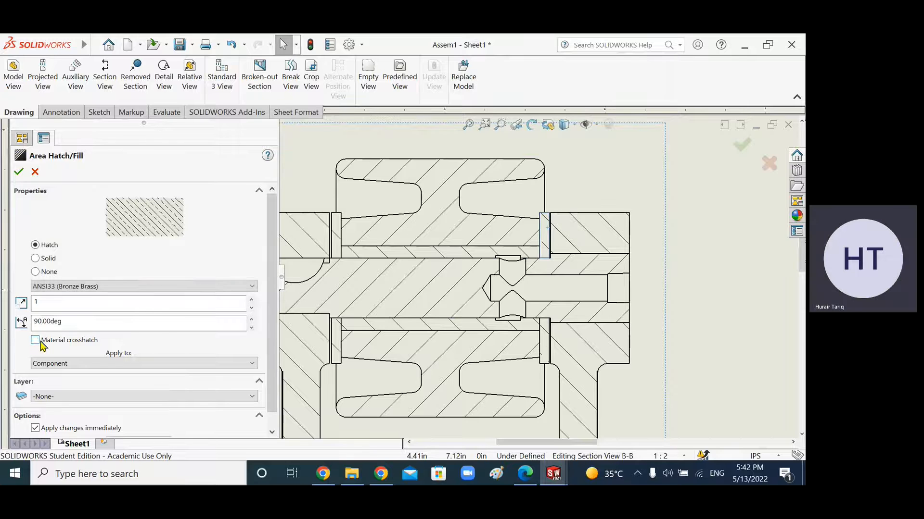
left_click_drag(63, 318, 21, 322)
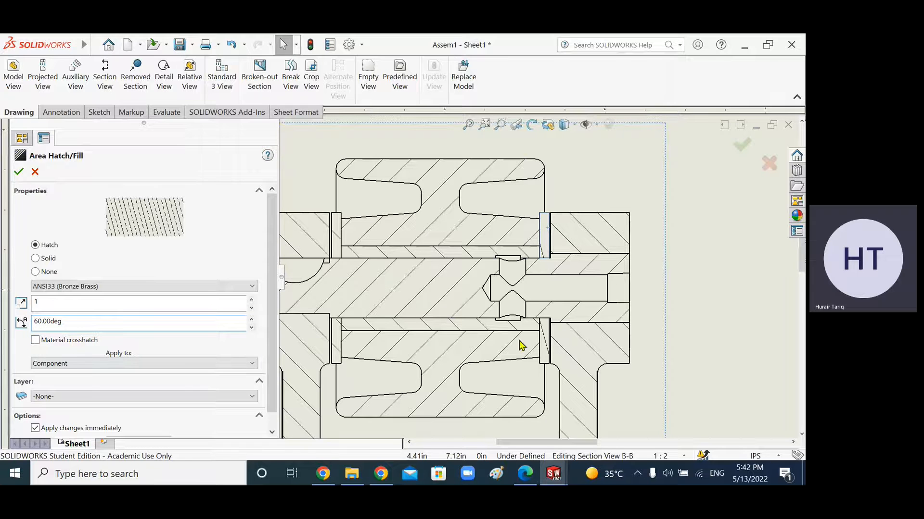
left_click(336, 346)
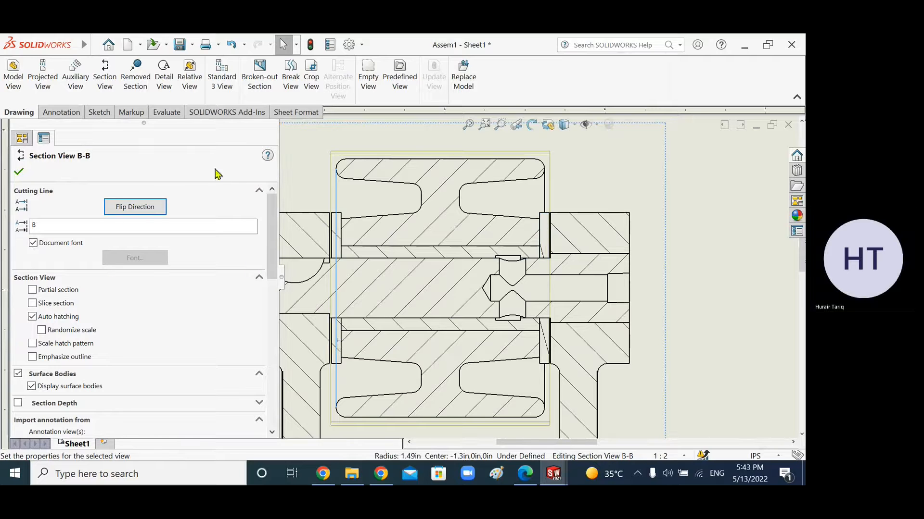
Step: Turn off material crosshatch for the left thrust washer's hatch and set its angle to 60°
left_click(698, 195)
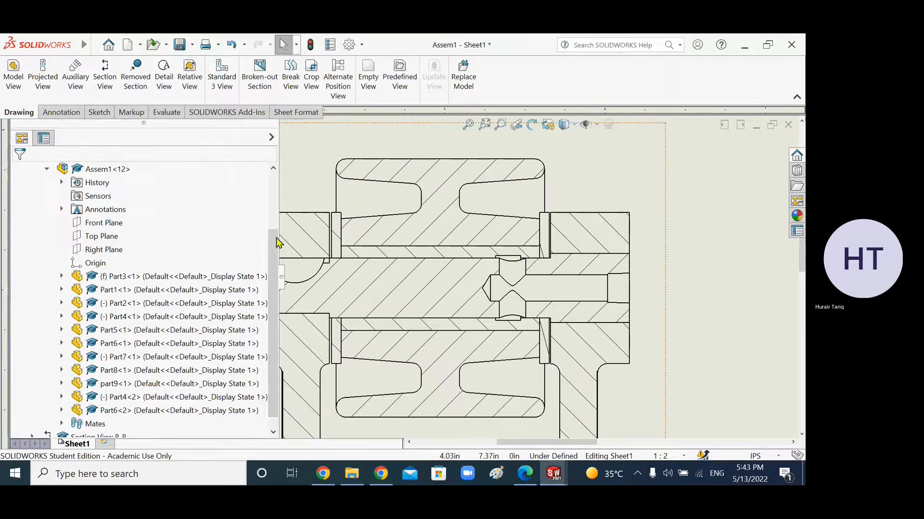
scroll(290, 213, "down", 2)
left_click(380, 274)
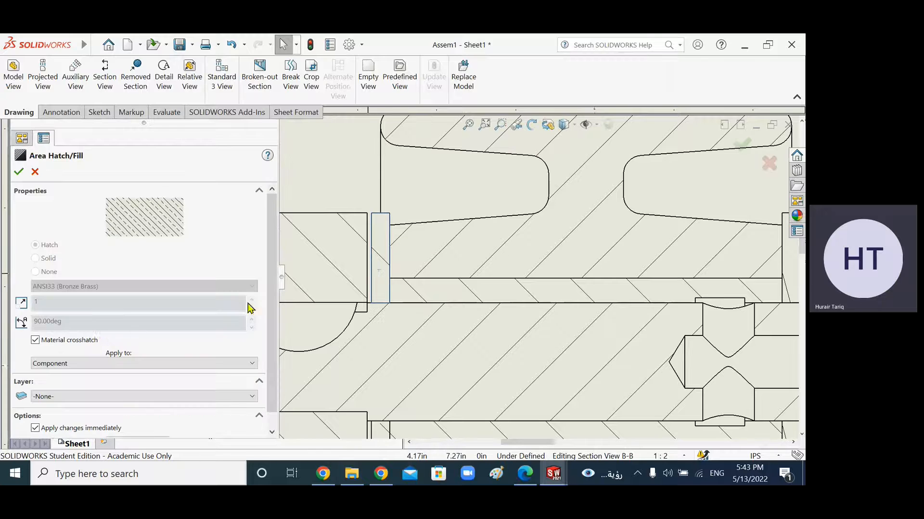
left_click(34, 341)
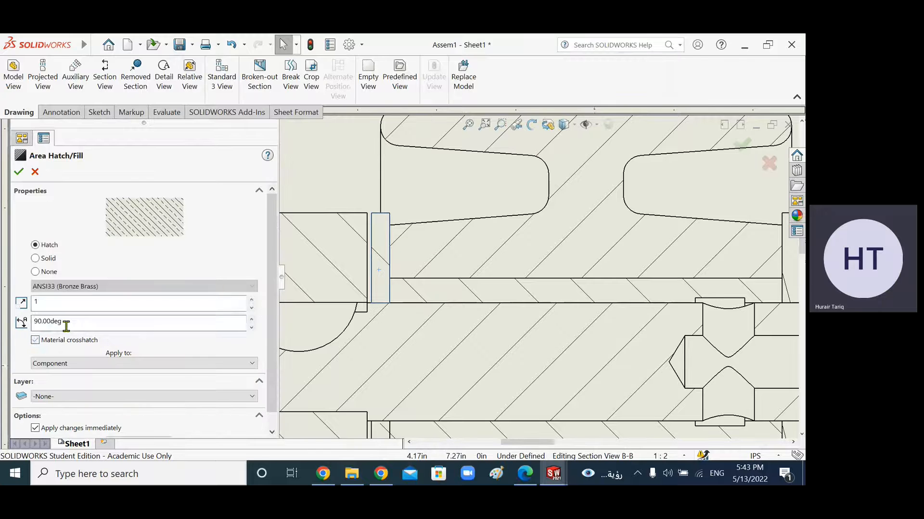
left_click(60, 322)
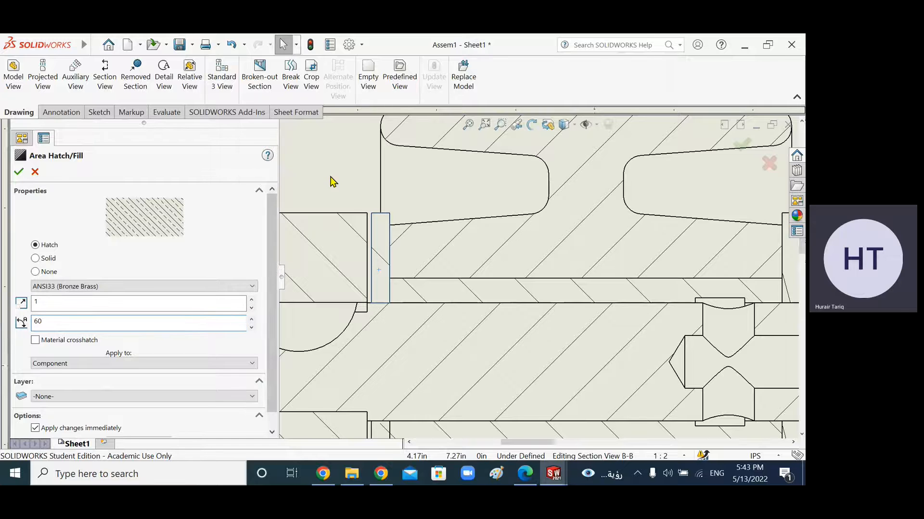
left_click(339, 192)
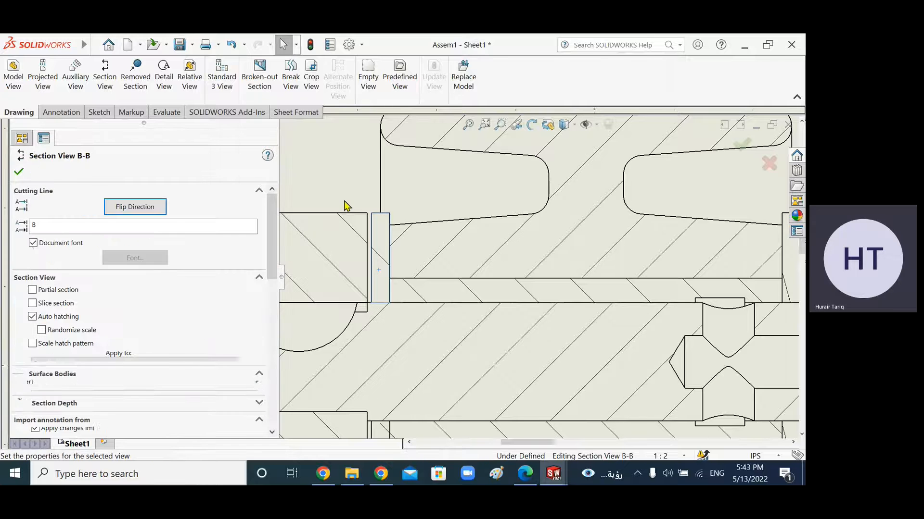
left_click(19, 171)
Step: Set the left thrust washer's hatch angle to 20° and confirm
scroll(380, 262, "up", 5)
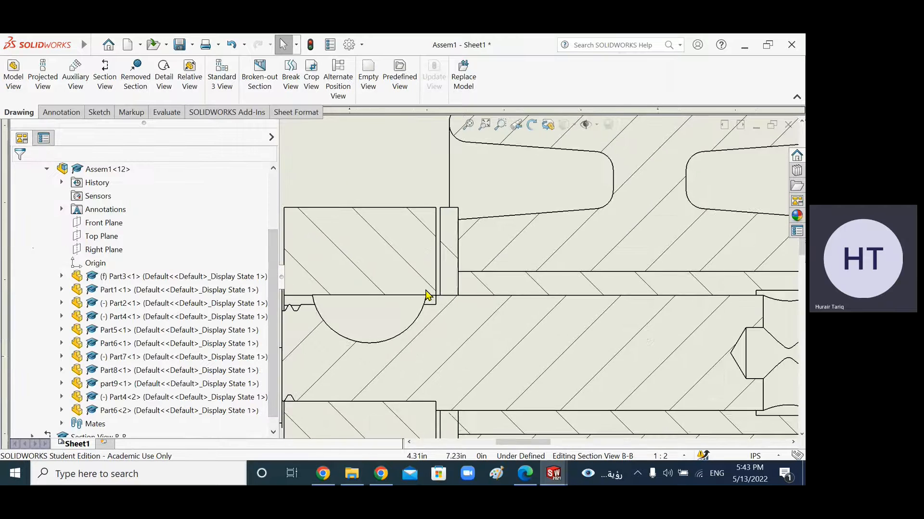
left_click(498, 272)
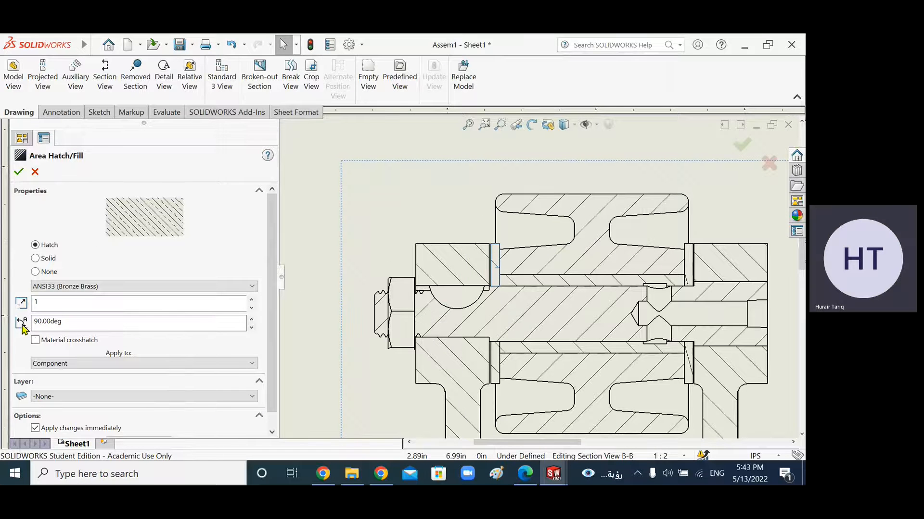
double_click(56, 321)
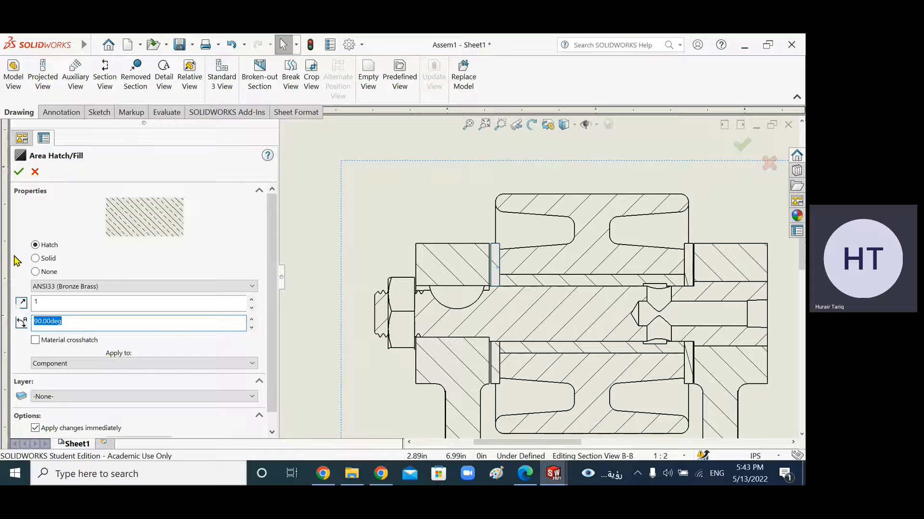
type("2")
left_click(19, 172)
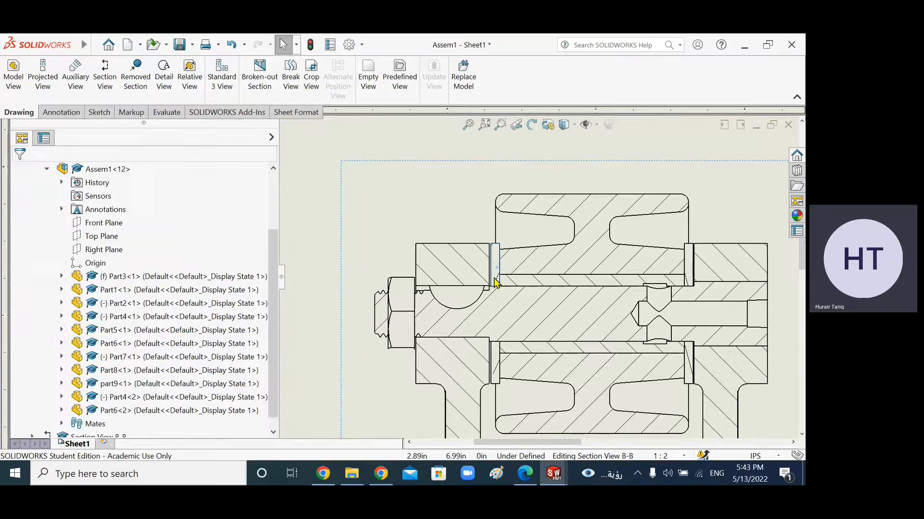
Step: Set the right thrust washer's hatch angle to 20° and confirm
scroll(495, 283, "down", 2)
scroll(757, 278, "up", 2)
left_click(705, 277)
left_click_drag(61, 322, 3, 303)
type("20")
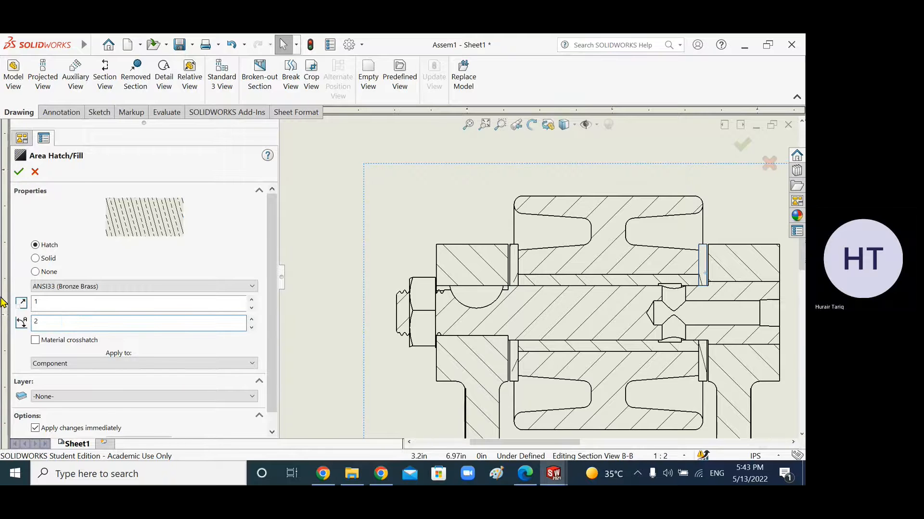
left_click(18, 173)
Step: Review the assignment PDF's hatch line standards requirement and return to the drawing
scroll(661, 283, "down", 2)
left_click(525, 475)
scroll(426, 375, "up", 10)
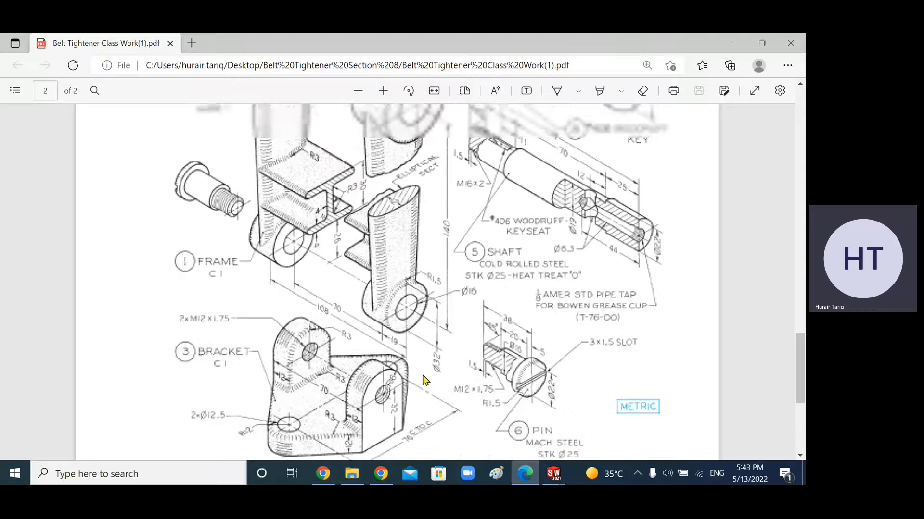
scroll(426, 389, "up", 5)
left_click_drag(219, 203, 560, 206)
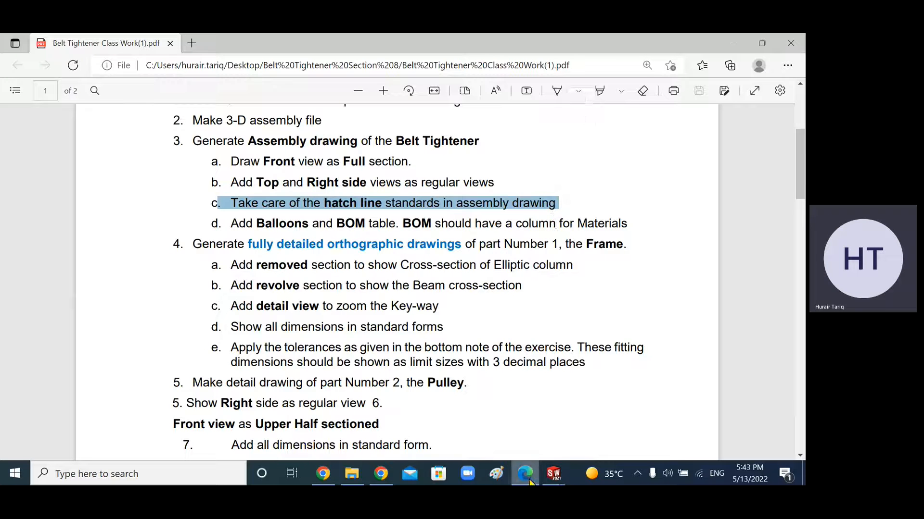
left_click(552, 476)
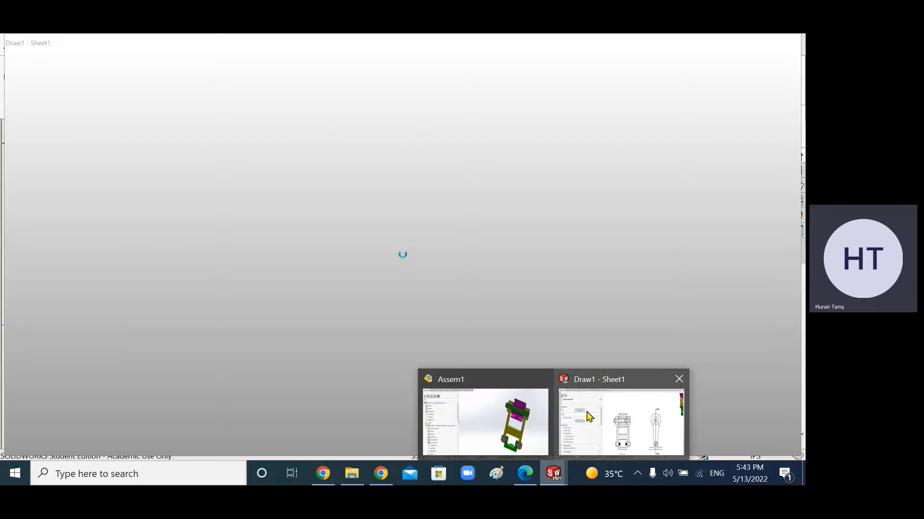
left_click(590, 418)
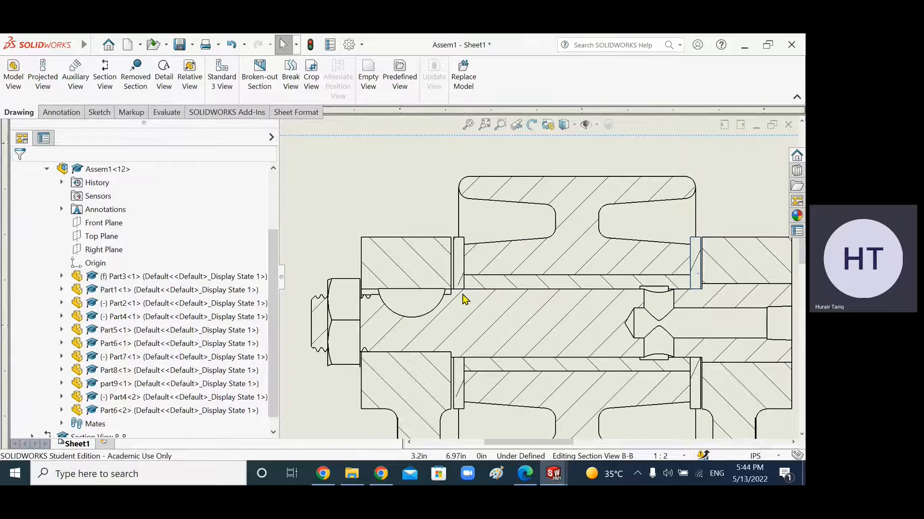
Step: Zoom out over section view B-B to review the adjusted hatching
scroll(463, 270, "down", 1)
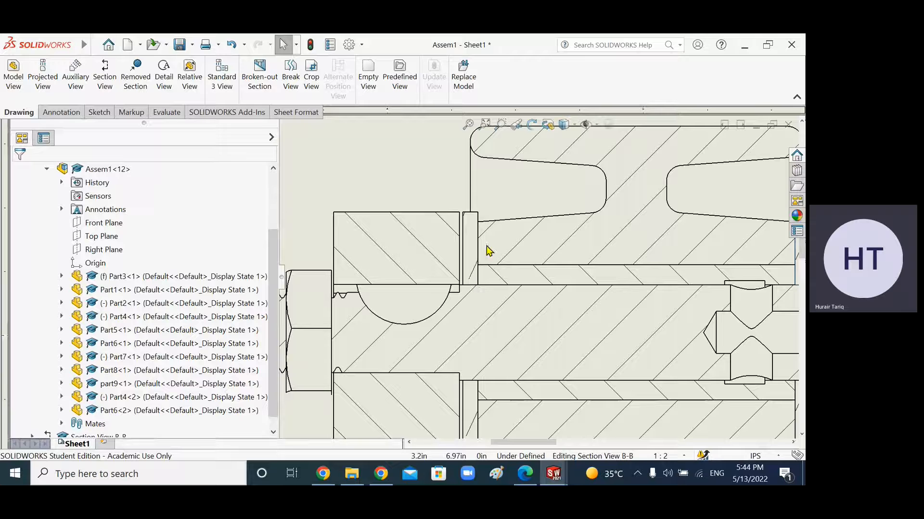
scroll(488, 299, "up", 1)
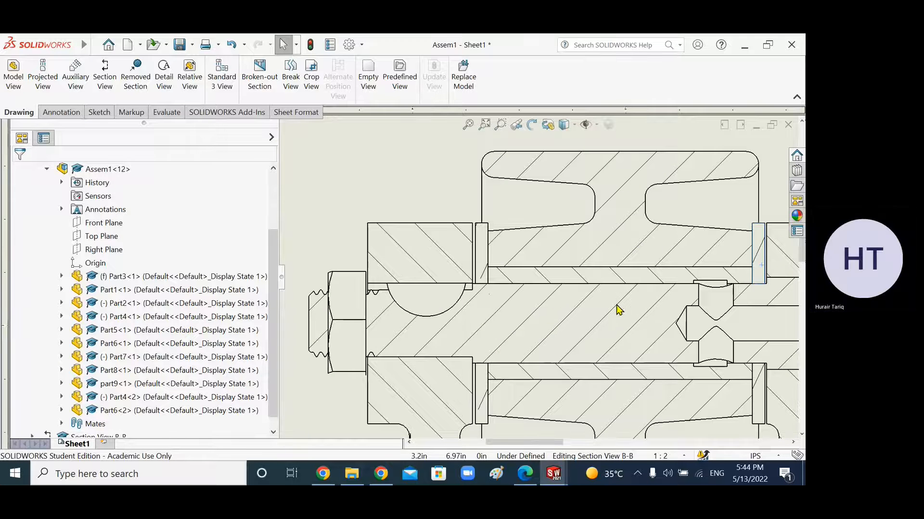
scroll(536, 275, "up", 1)
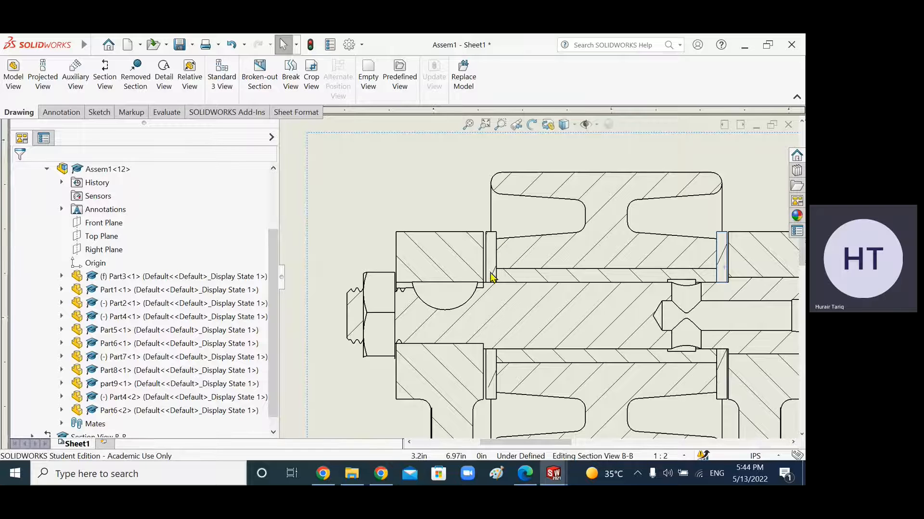
scroll(555, 407, "up", 1)
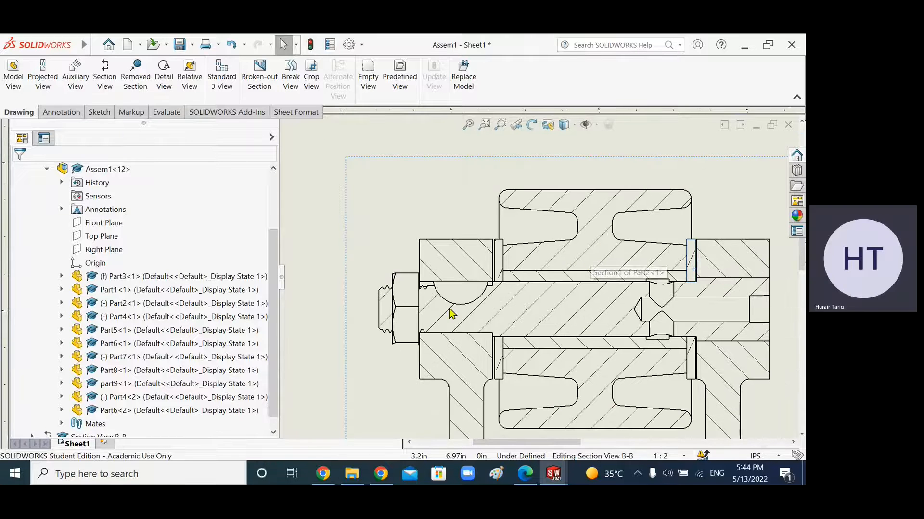
scroll(617, 375, "up", 2)
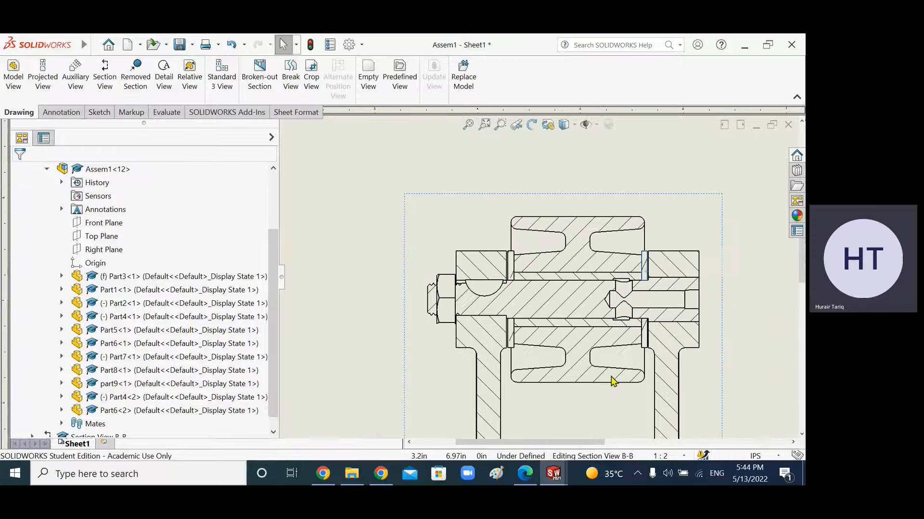
scroll(584, 330, "up", 1)
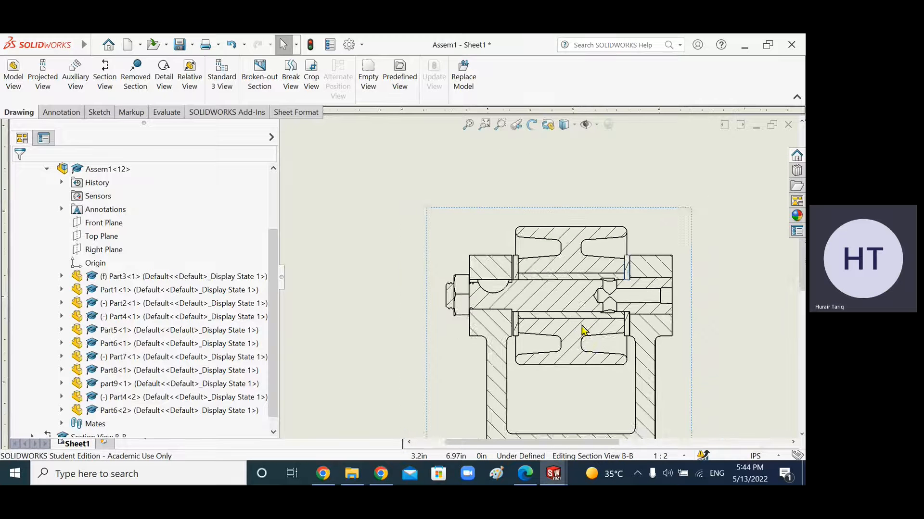
Step: Zoom in and out across section view B-B to inspect the hatching of each part
scroll(566, 269, "up", 1)
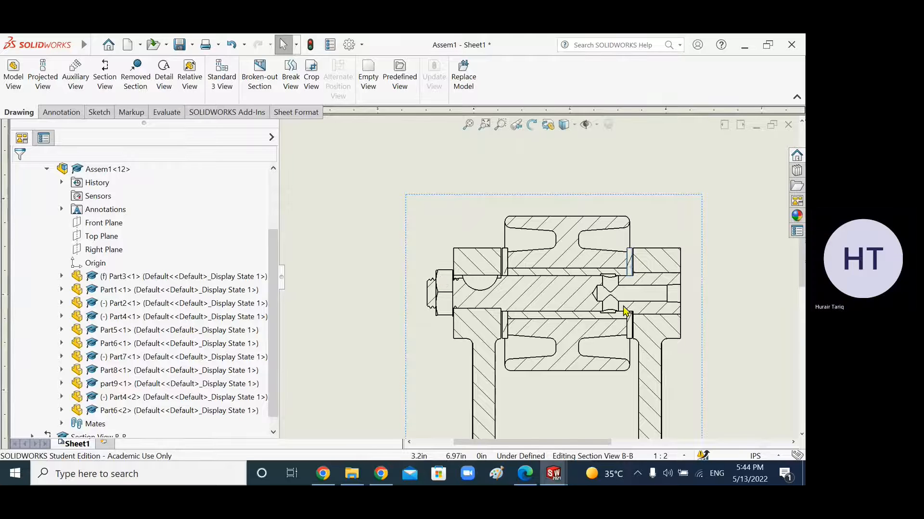
scroll(618, 306, "up", 3)
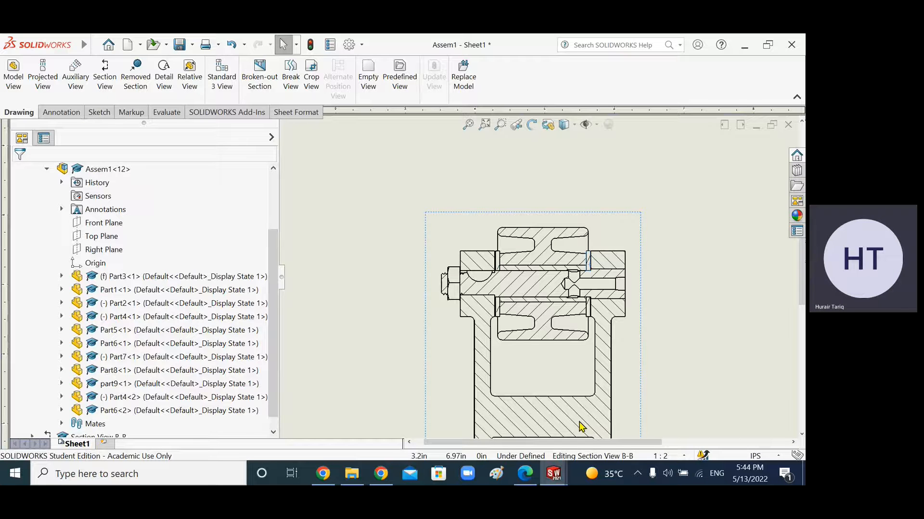
scroll(473, 374, "down", 2)
scroll(585, 164, "up", 1)
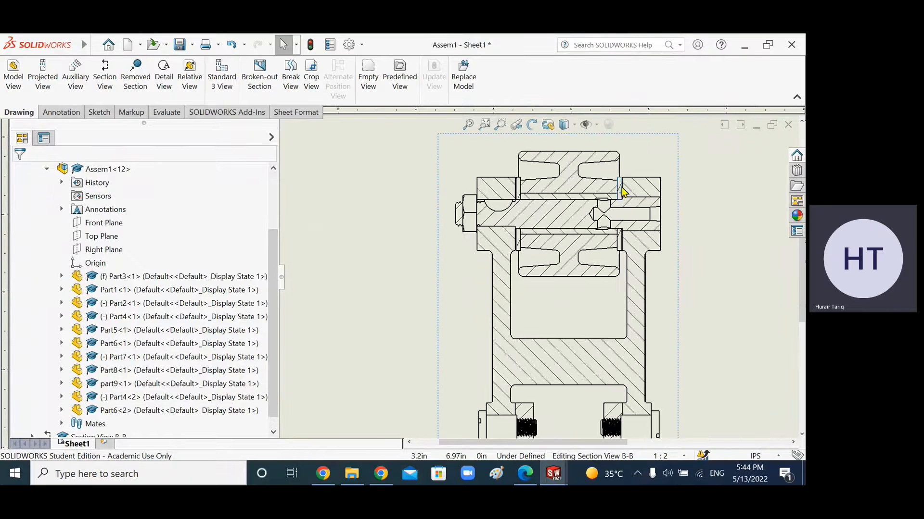
scroll(622, 191, "down", 1)
scroll(619, 193, "down", 2)
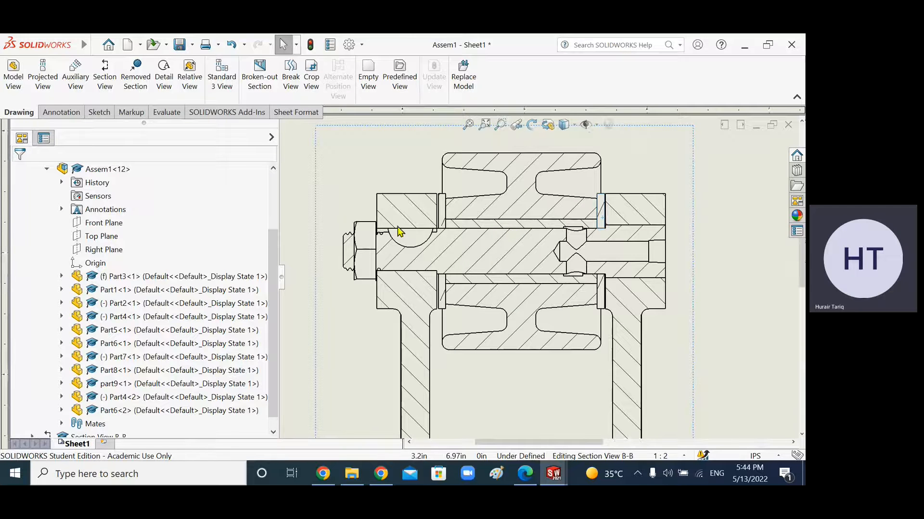
scroll(529, 310, "up", 3)
scroll(503, 311, "up", 3)
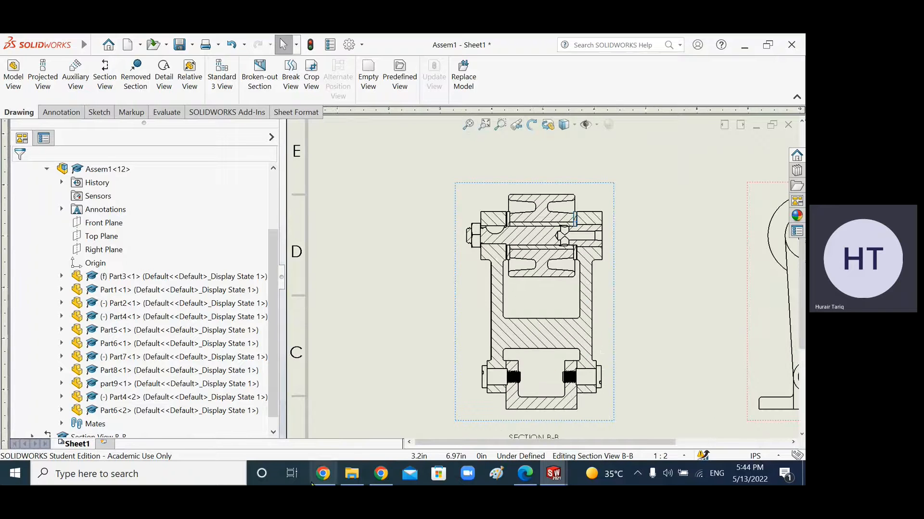
Step: Highlight the front full-section and top/right side view requirements in the assignment PDF and return to the drawing
left_click(524, 473)
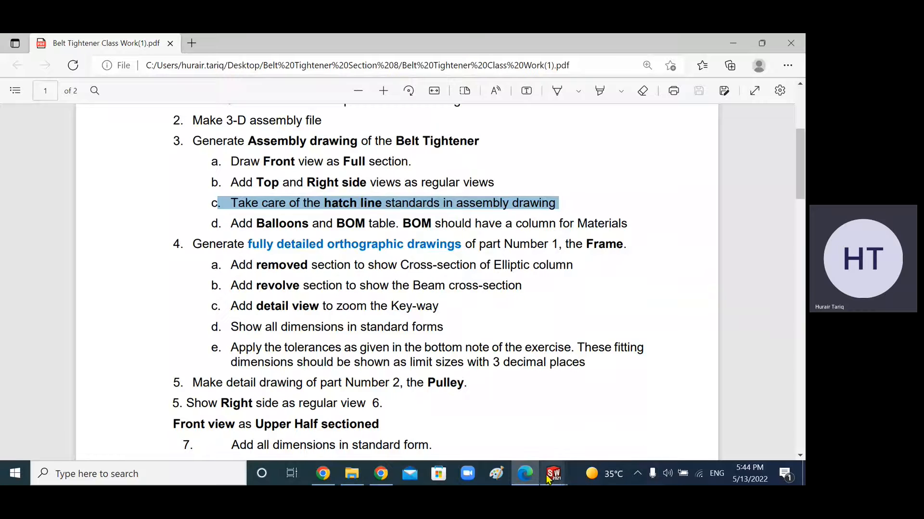
left_click(527, 476)
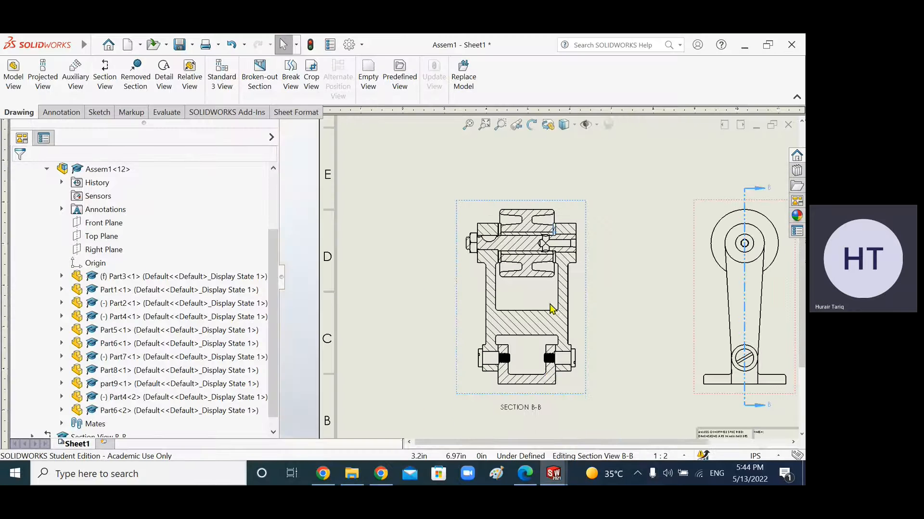
left_click(530, 480)
left_click_drag(231, 225, 588, 226)
left_click(375, 184)
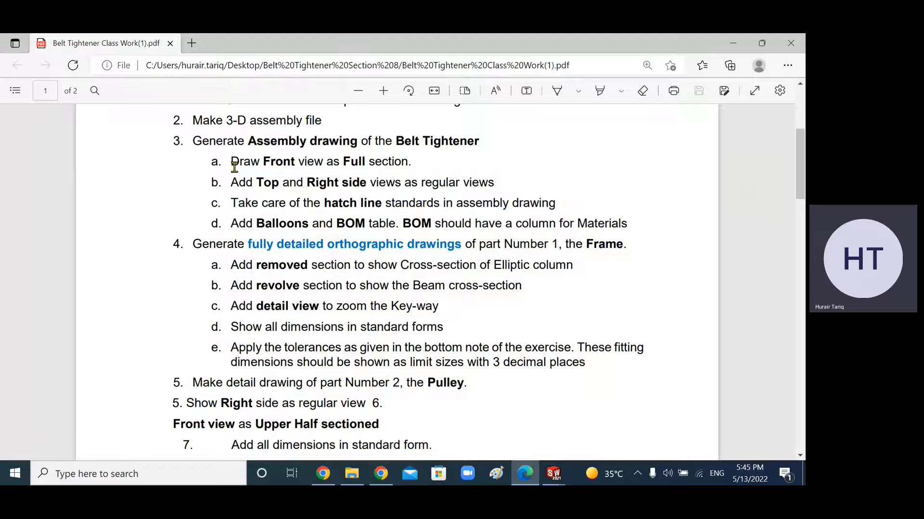
left_click_drag(259, 163, 417, 159)
left_click(432, 164)
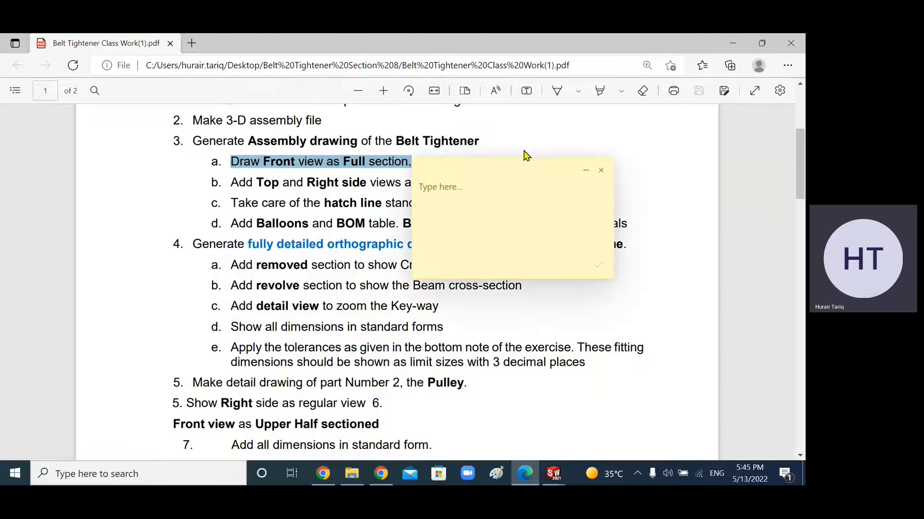
left_click(602, 171)
left_click_drag(230, 186, 495, 171)
left_click(553, 472)
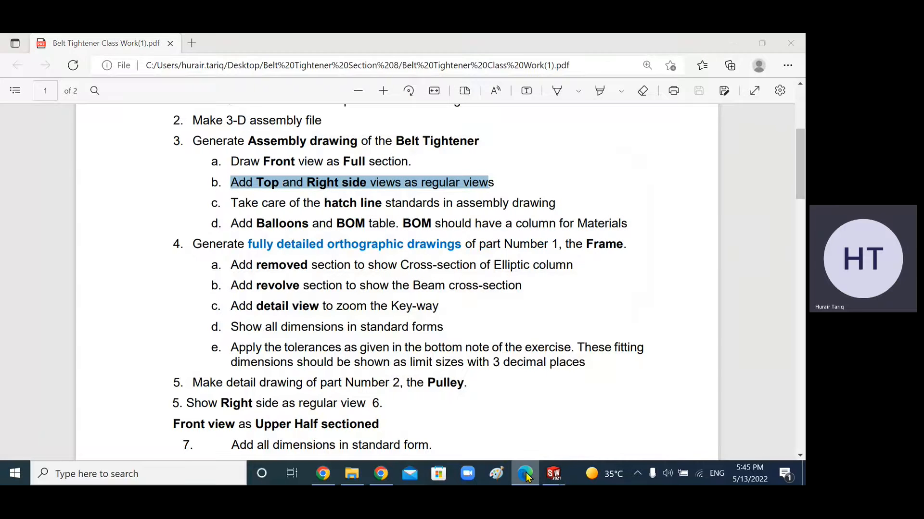
Step: Project a top view from section view B-B and place it above the section view
key("f")
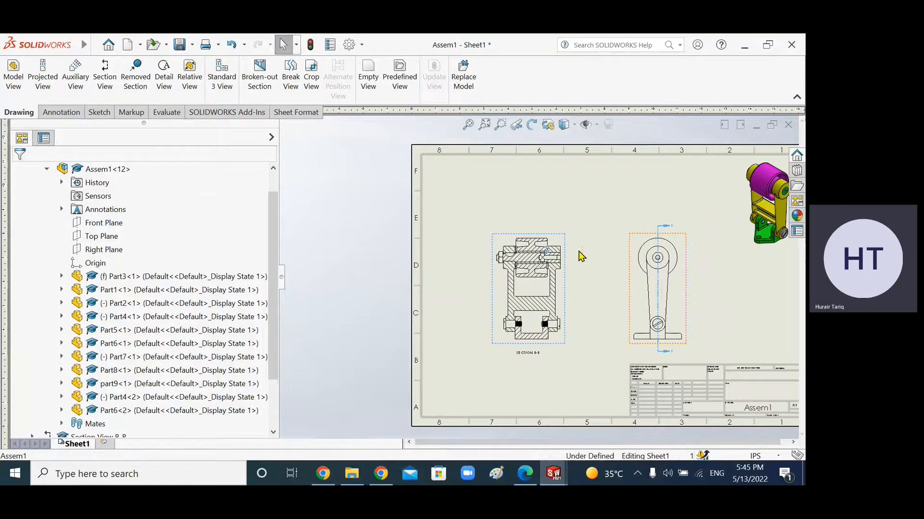
left_click(554, 250)
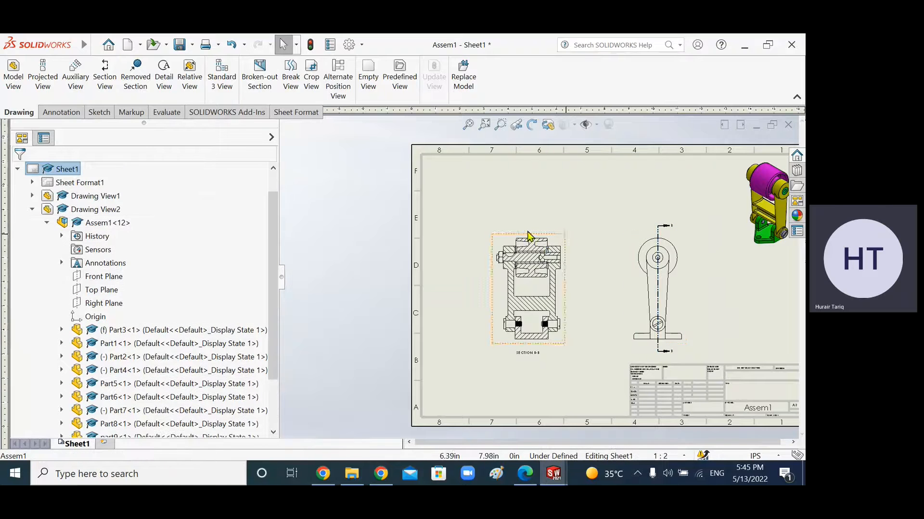
left_click(44, 90)
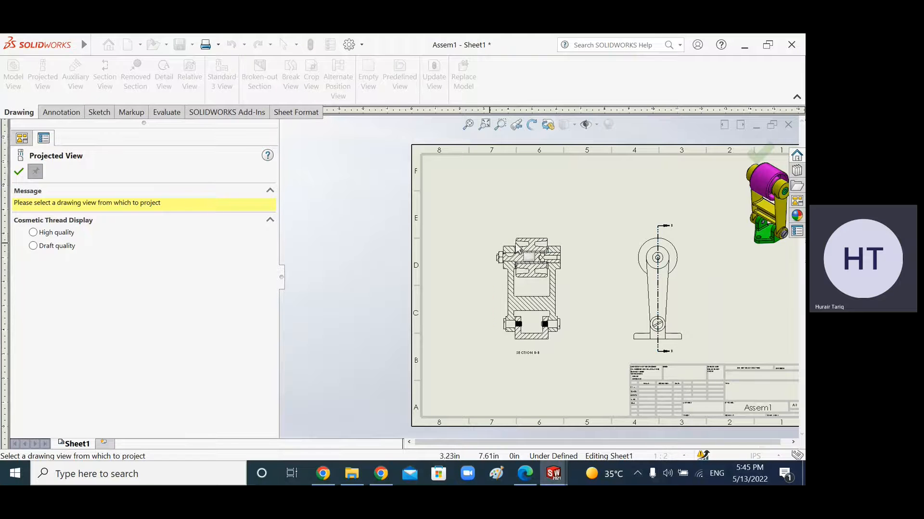
left_click(535, 247)
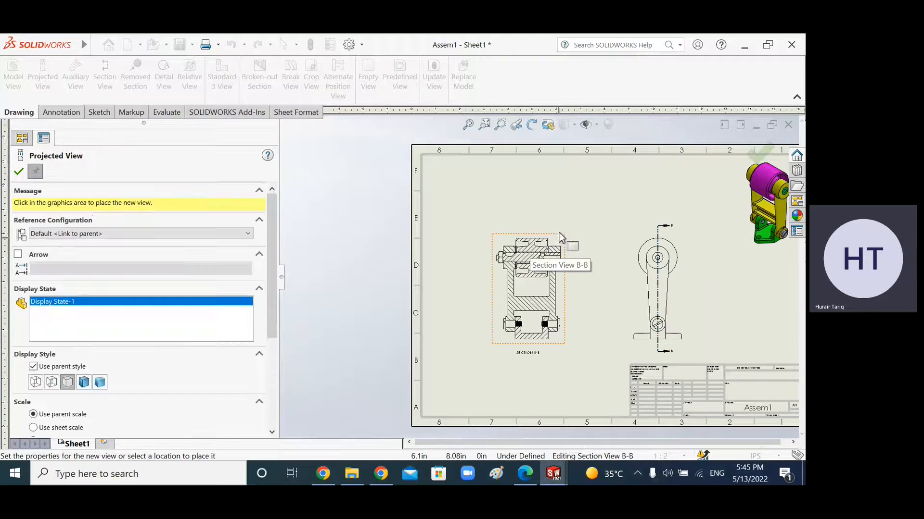
scroll(525, 212, "down", 5)
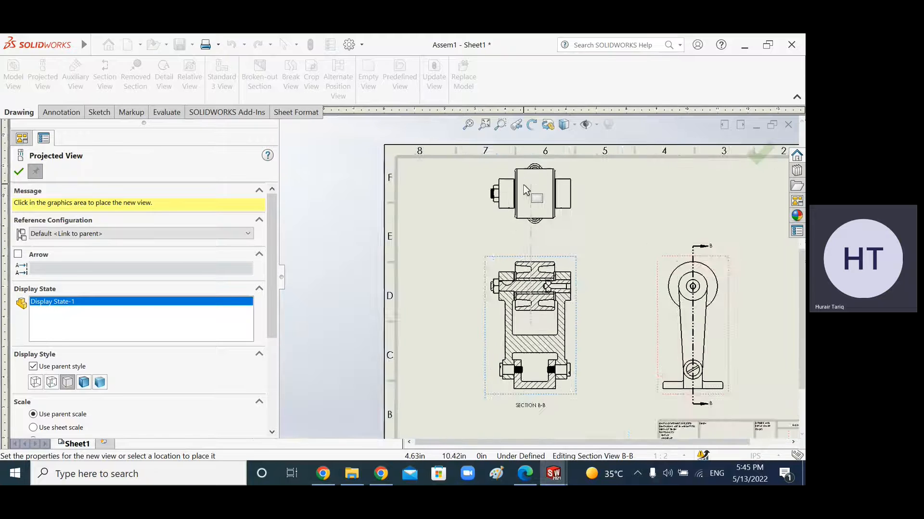
left_click(523, 213)
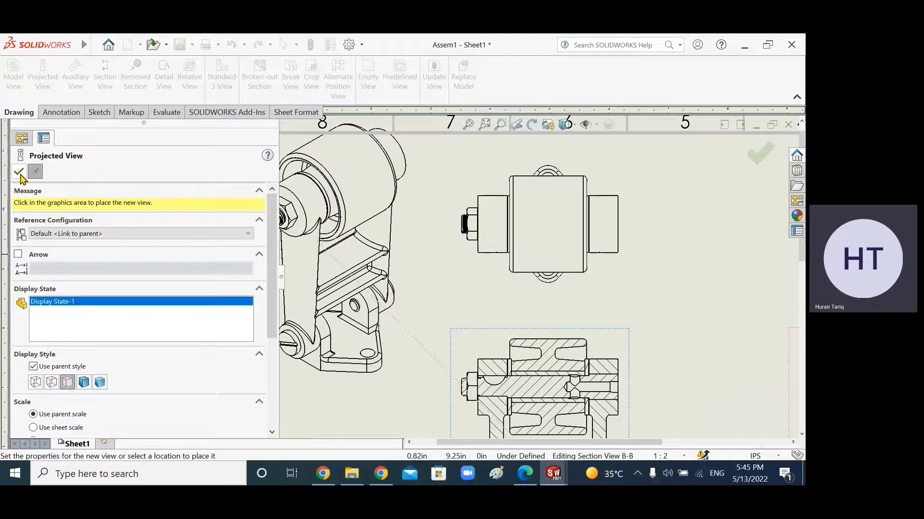
left_click(612, 291)
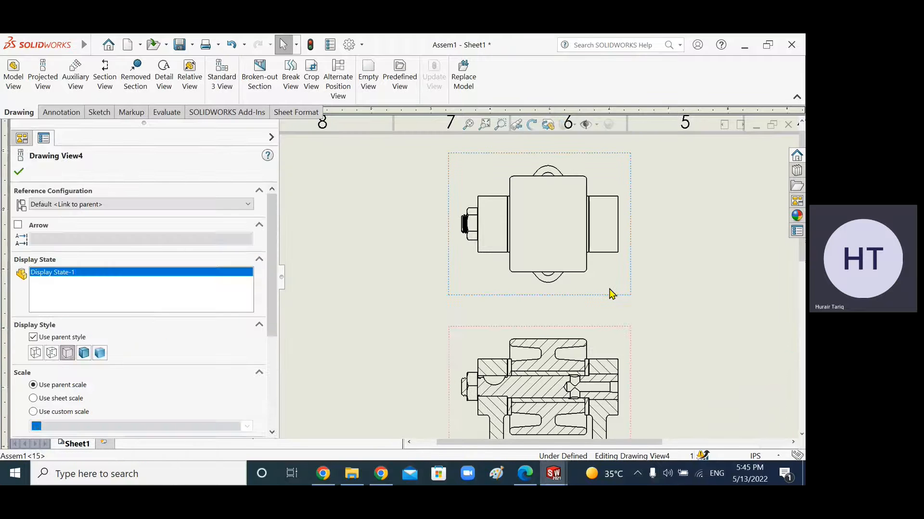
Step: Set the new top view's tangent edges to removed
right_click(620, 289)
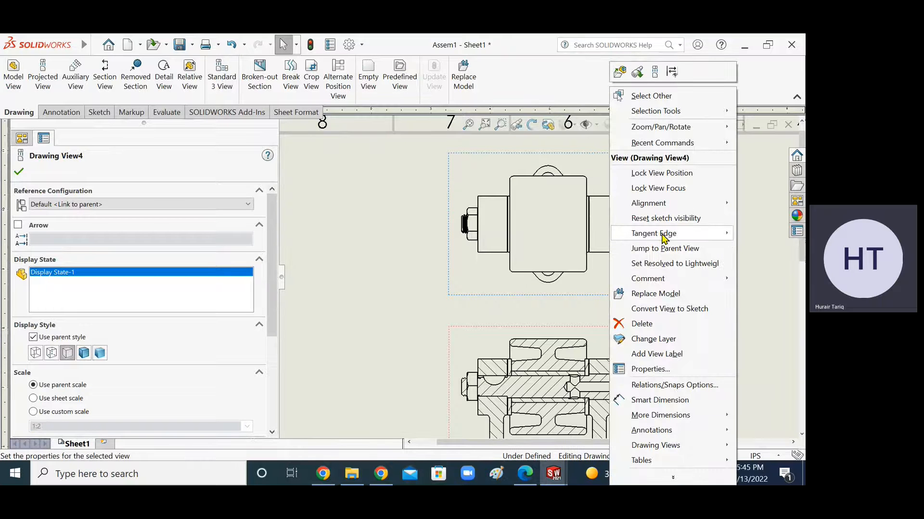
mouse_move(663, 238)
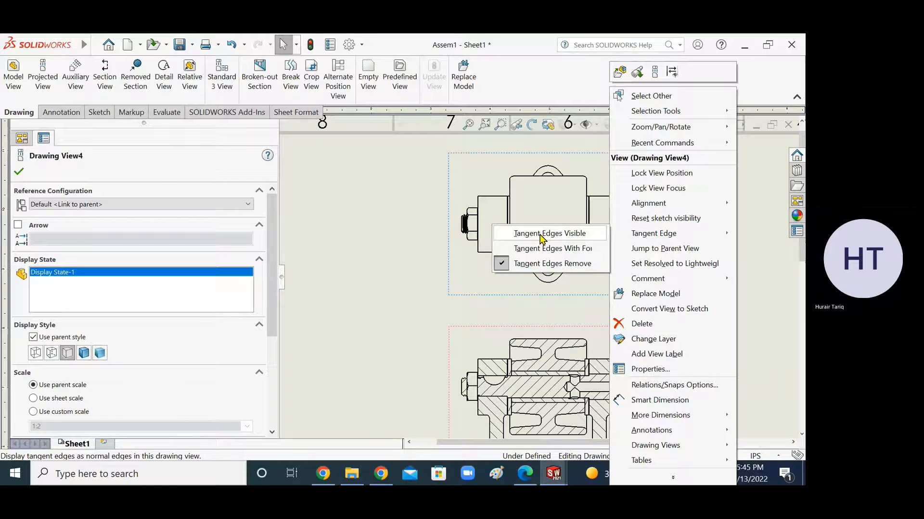
left_click(532, 264)
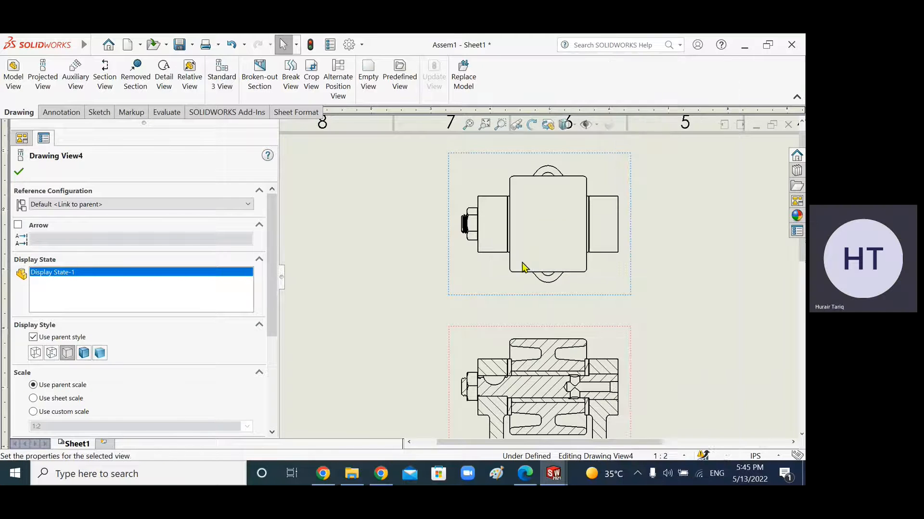
left_click(654, 270)
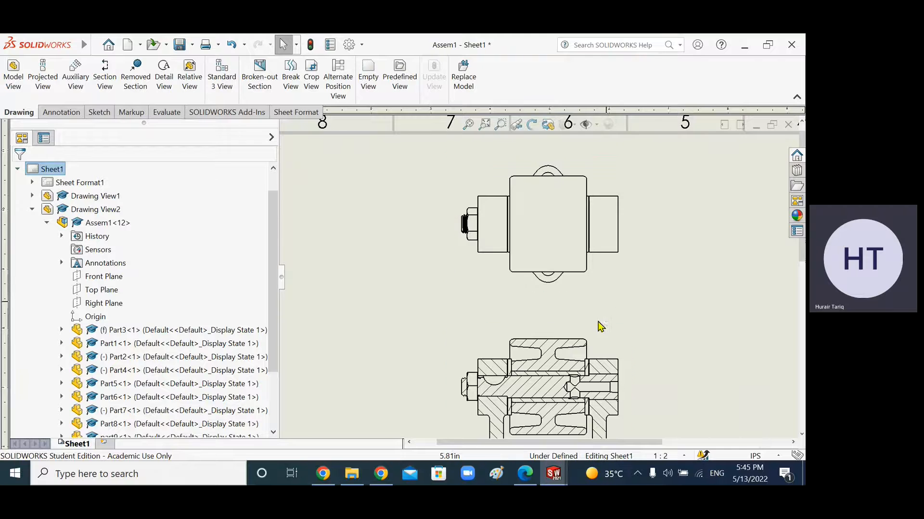
Step: Zoom out to review the whole A3 sheet with the top, section, side and isometric views
scroll(600, 342, "up", 2)
scroll(597, 360, "up", 1)
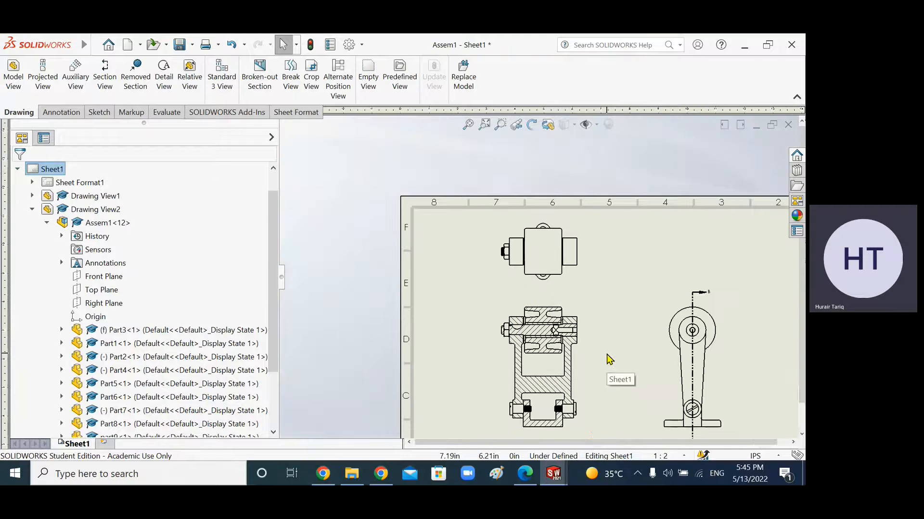
scroll(605, 361, "up", 1)
scroll(705, 265, "down", 4)
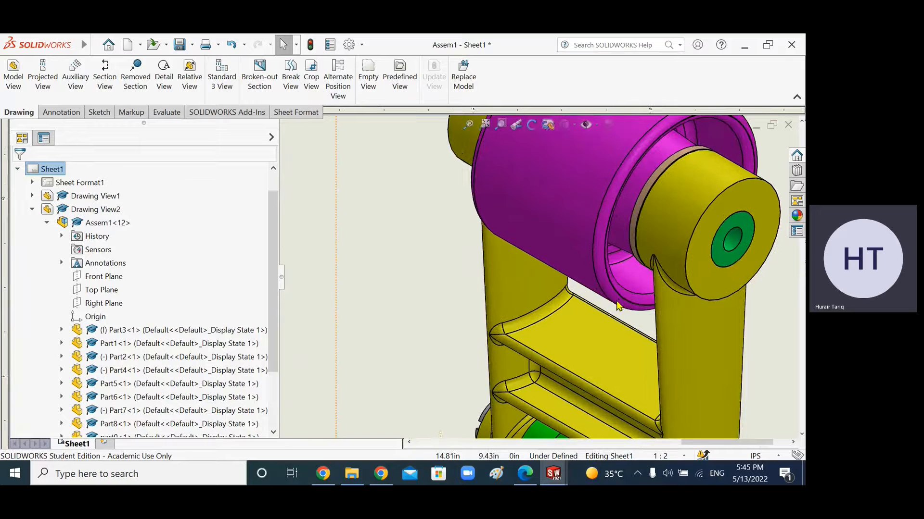
scroll(510, 271, "up", 3)
scroll(500, 273, "up", 3)
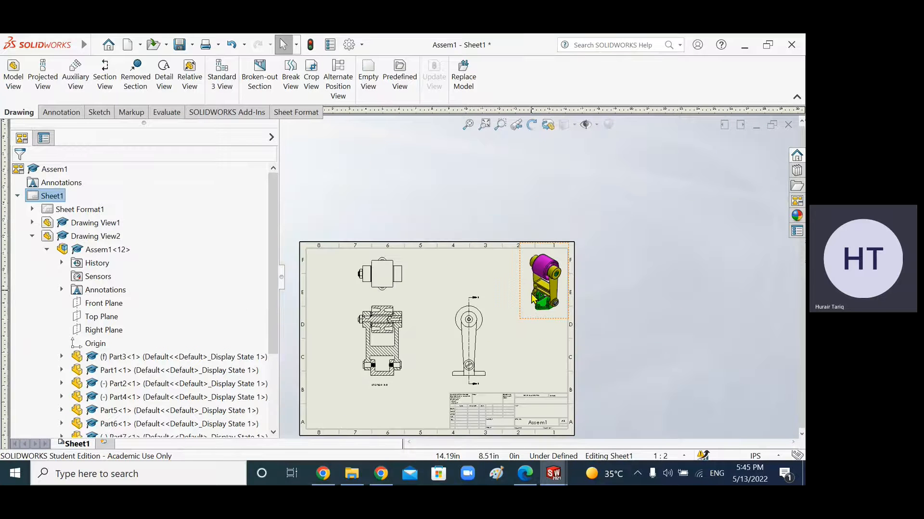
scroll(457, 289, "down", 3)
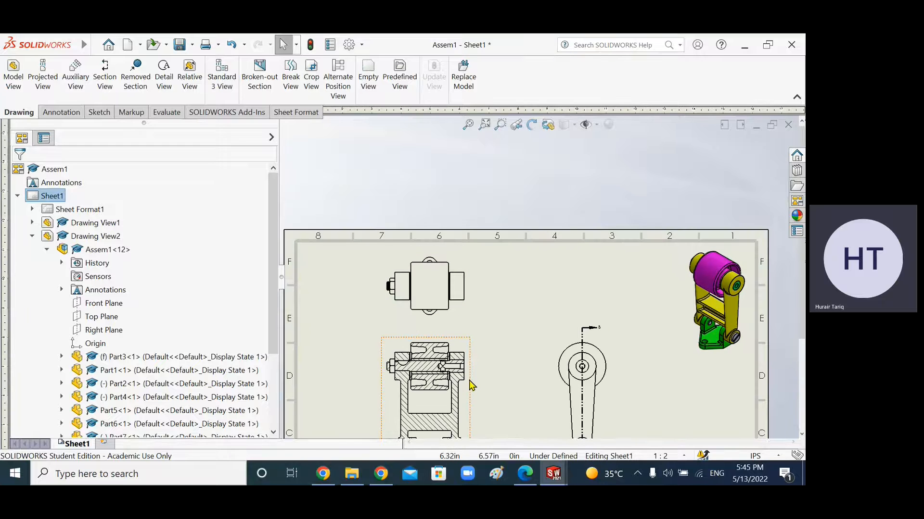
scroll(536, 367, "up", 1)
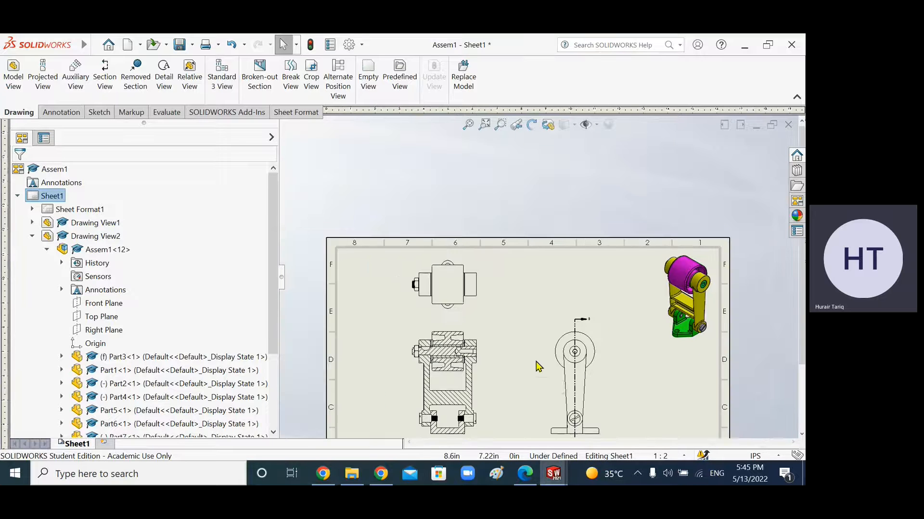
Step: Zoom into section view B-B around the shaft end and pin to inspect the cut
scroll(536, 371, "down", 2)
scroll(475, 375, "down", 4)
scroll(471, 289, "down", 3)
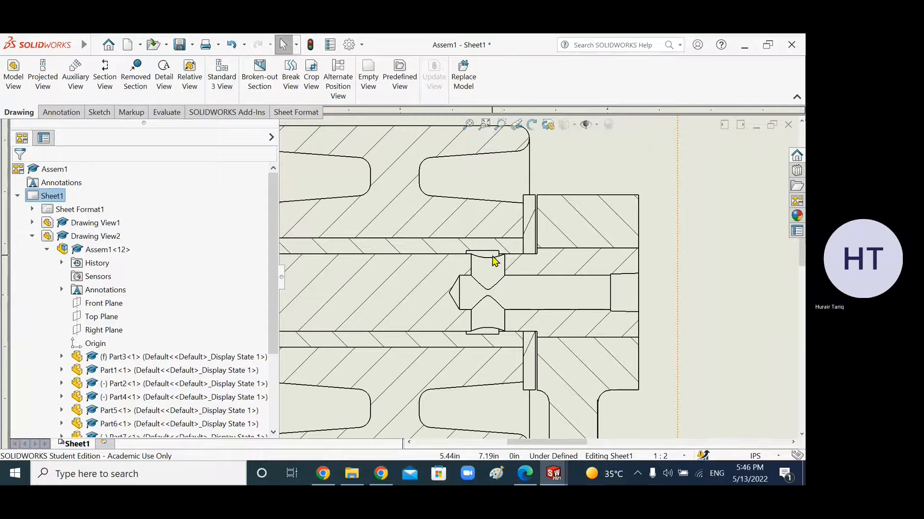
scroll(495, 262, "down", 3)
scroll(691, 310, "up", 3)
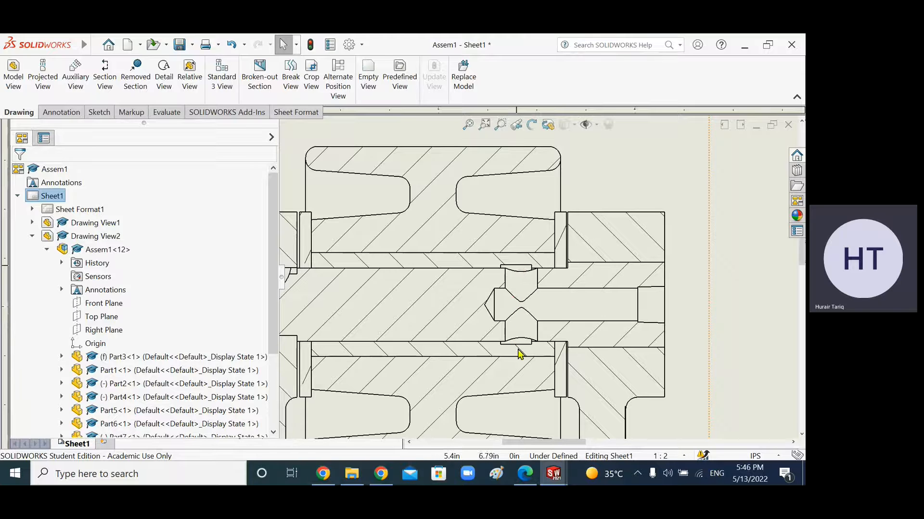
scroll(522, 289, "down", 2)
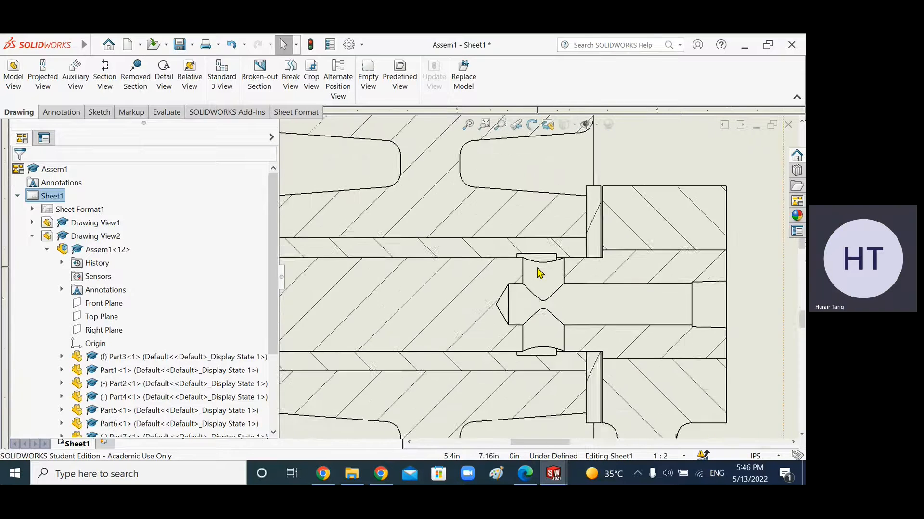
scroll(539, 273, "down", 2)
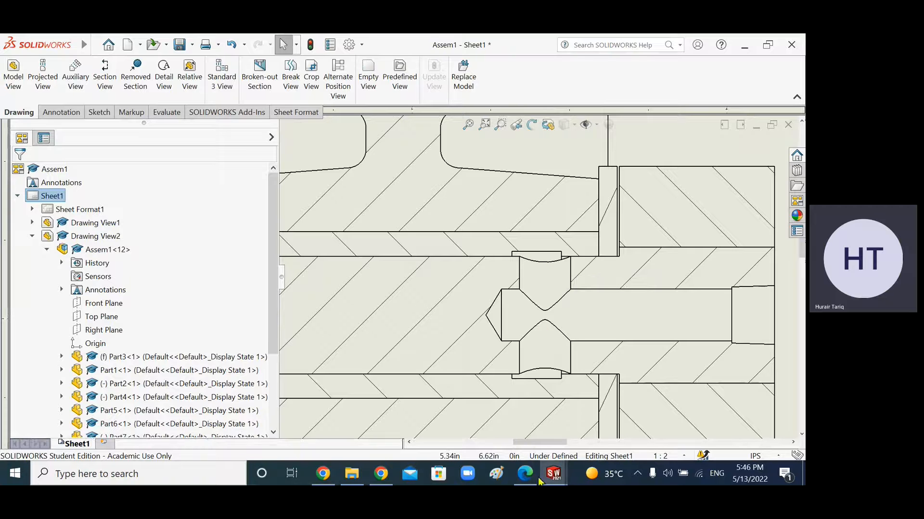
Step: Switch to the assembly window and turn off its section view
mouse_move(553, 474)
left_click(519, 413)
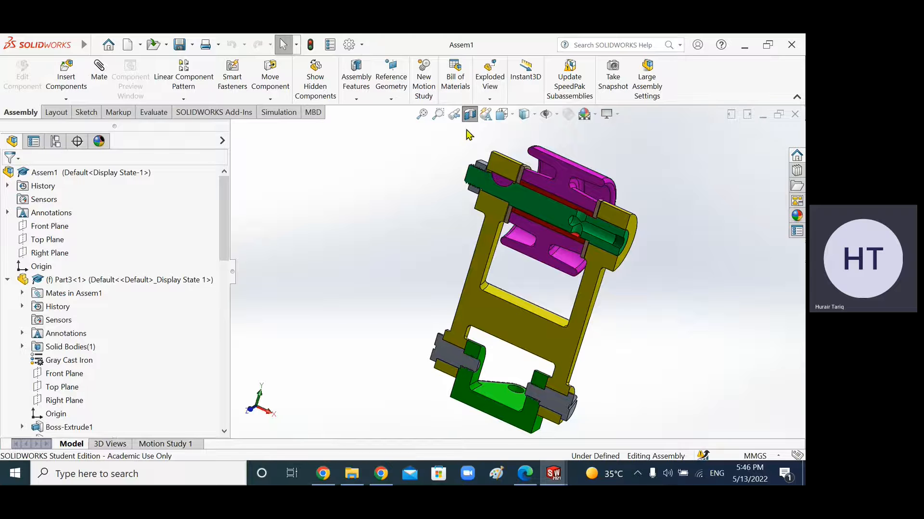
left_click(469, 115)
middle_click_drag(425, 235, 465, 162)
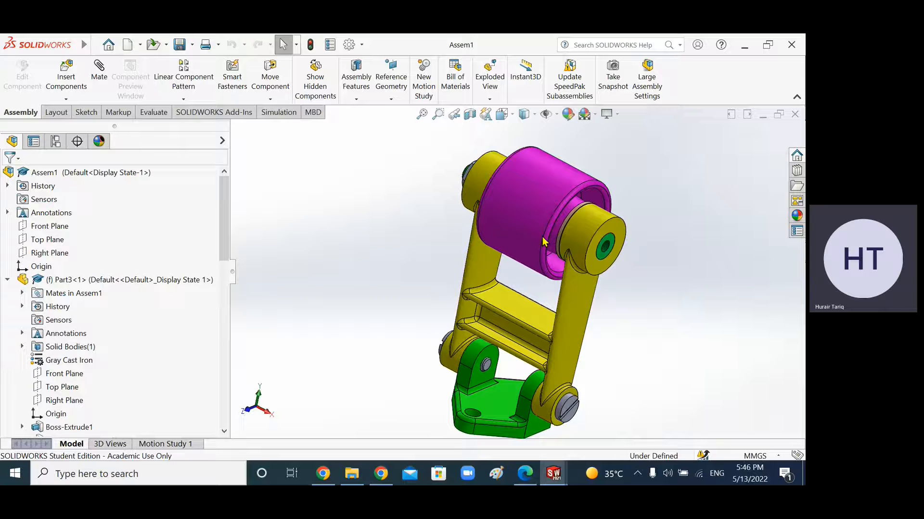
Step: Hide the pulley component, Part2, in the assembly
left_click(532, 180)
right_click(532, 180)
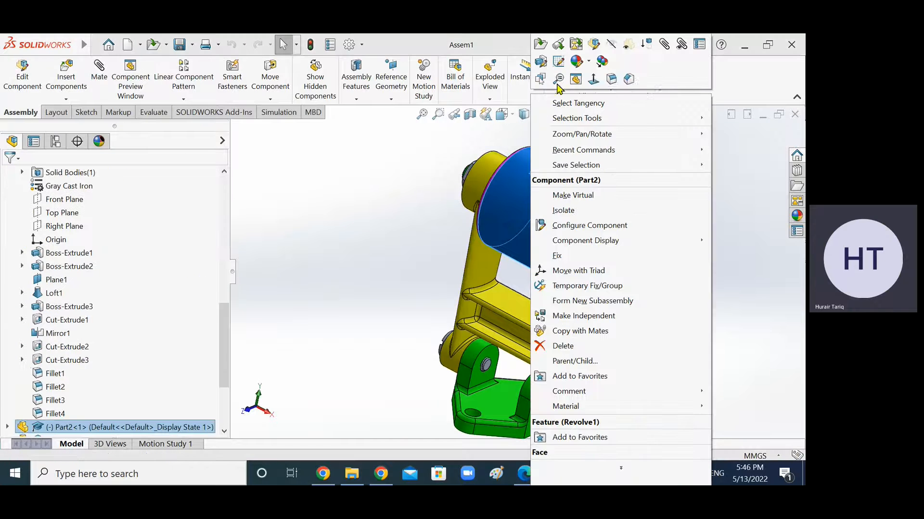
left_click(612, 46)
Step: Make the shaft component, Part7, transparent in the assembly
mouse_move(548, 226)
middle_mouse_down()
mouse_move(582, 231)
mouse_move(558, 241)
middle_mouse_up()
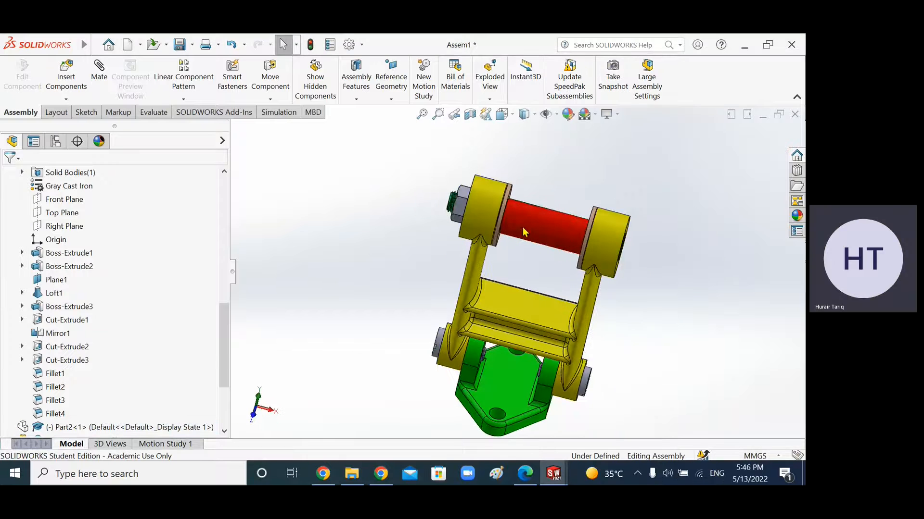
right_click(548, 235)
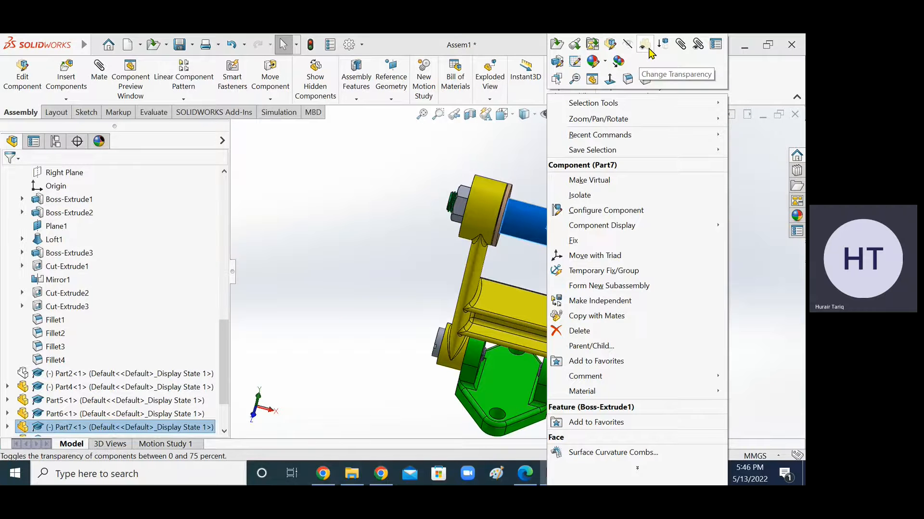
left_click(647, 47)
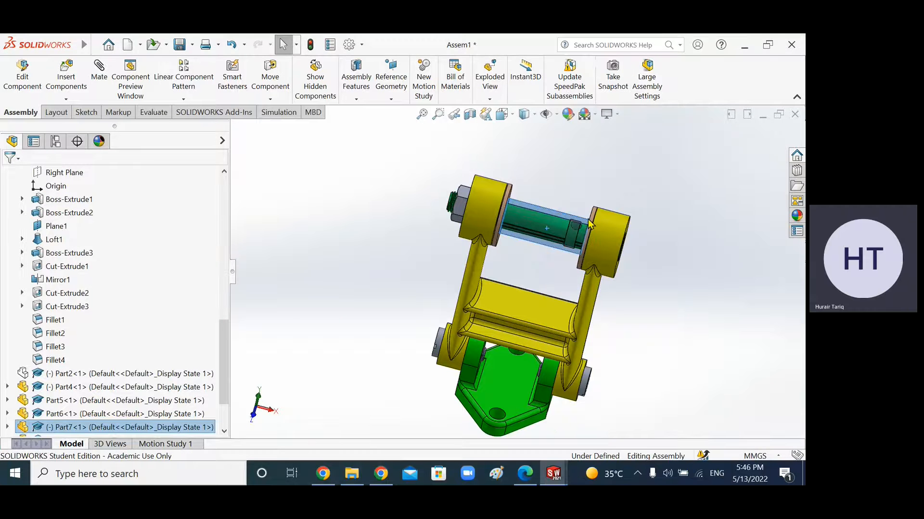
Step: Zoom in and orbit around the shaft end to inspect the pin and bushing inside the support
scroll(537, 269, "up", 5)
middle_click_drag(537, 273, 538, 336)
scroll(539, 278, "down", 4)
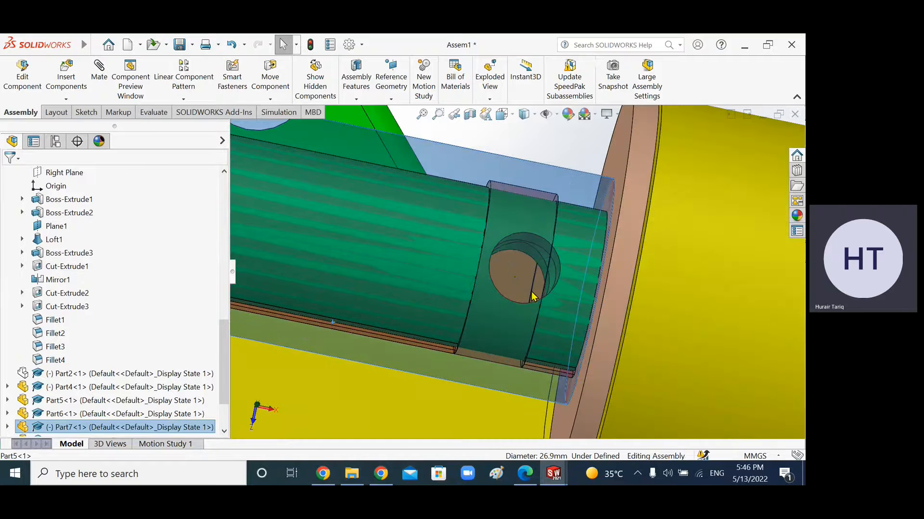
middle_click_drag(546, 314, 733, 308)
middle_click_drag(447, 308, 598, 235)
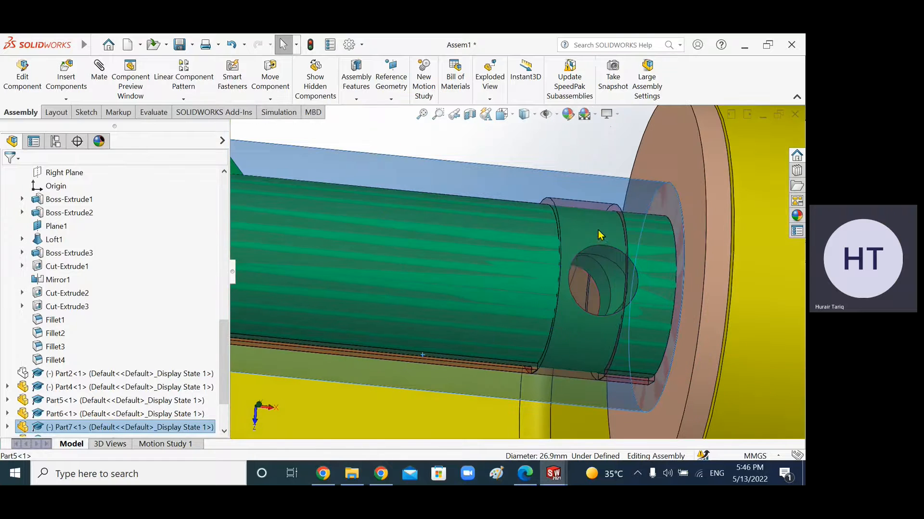
left_click(508, 283)
left_click(582, 142)
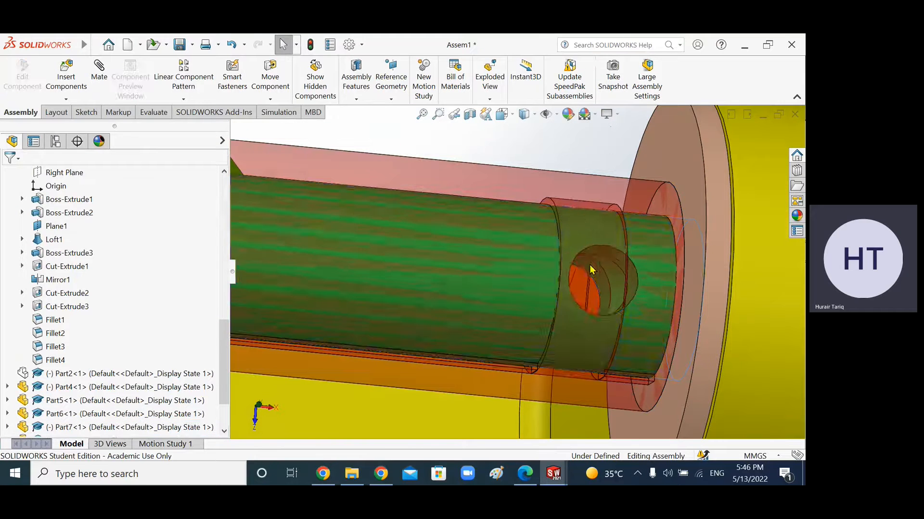
scroll(590, 271, "up", 3)
mouse_move(585, 274)
middle_mouse_down()
mouse_move(558, 269)
mouse_move(570, 282)
middle_mouse_up()
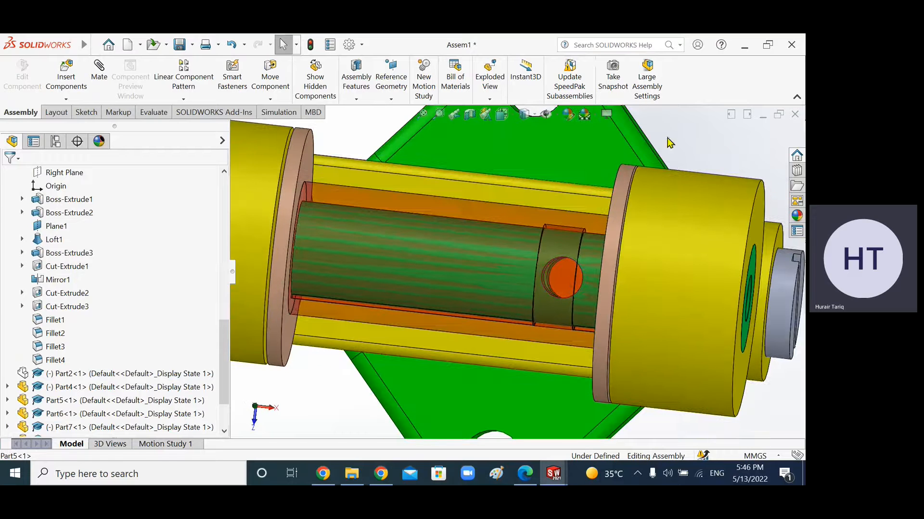
middle_click_drag(539, 350, 529, 296)
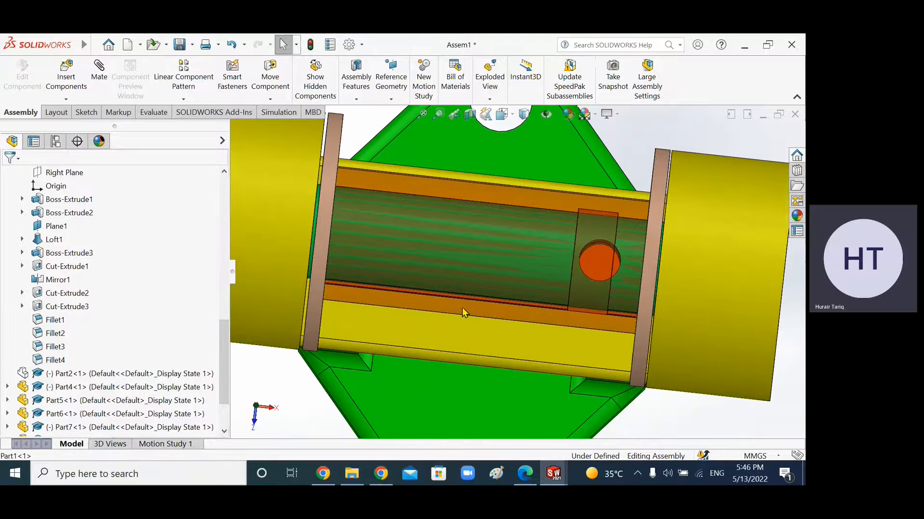
left_click_drag(320, 266, 342, 304)
key("Escape")
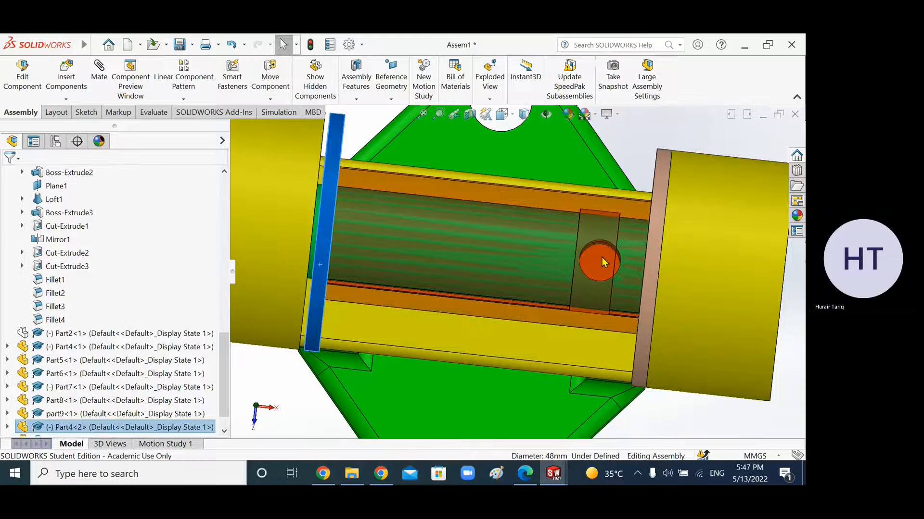
Step: Set the hidden pulley component, Part2, to transparent
mouse_move(321, 250)
left_mouse_down()
mouse_move(368, 265)
mouse_move(308, 246)
left_mouse_up()
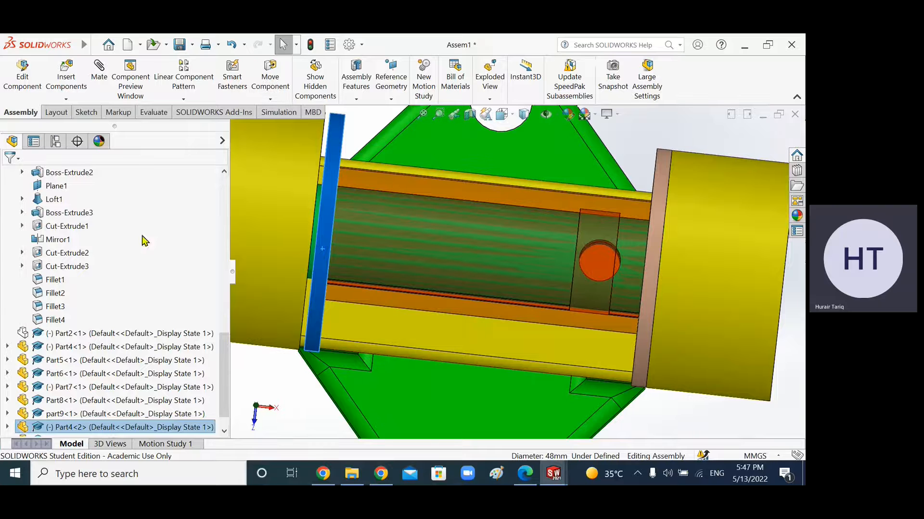
scroll(222, 326, "down", 1)
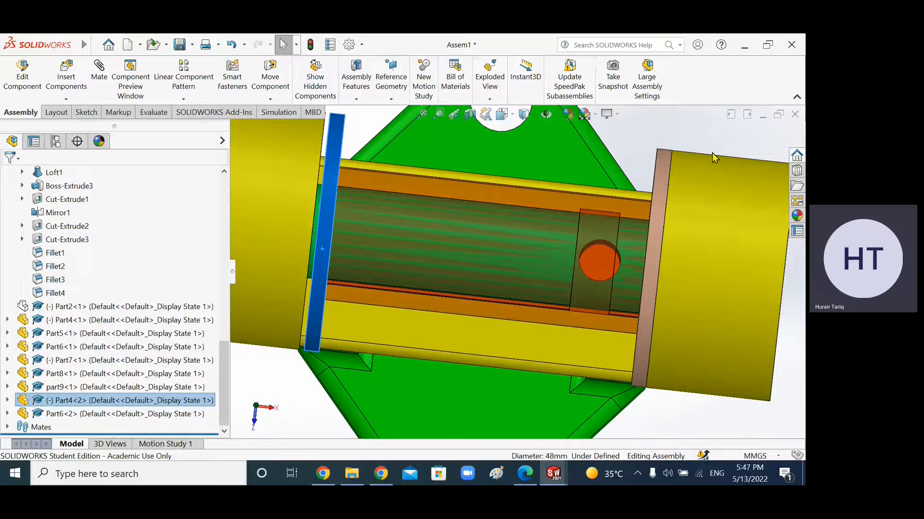
scroll(545, 239, "up", 4)
middle_click_drag(526, 364, 518, 288)
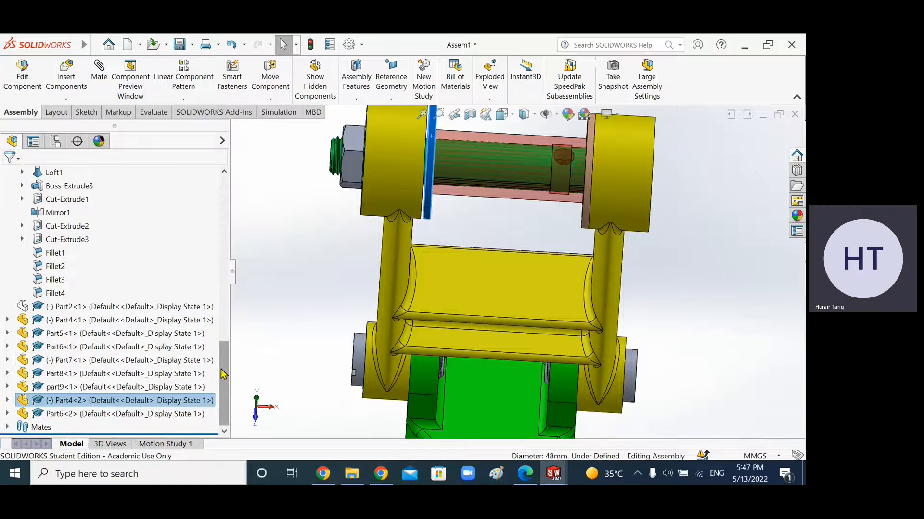
scroll(215, 367, "up", 2)
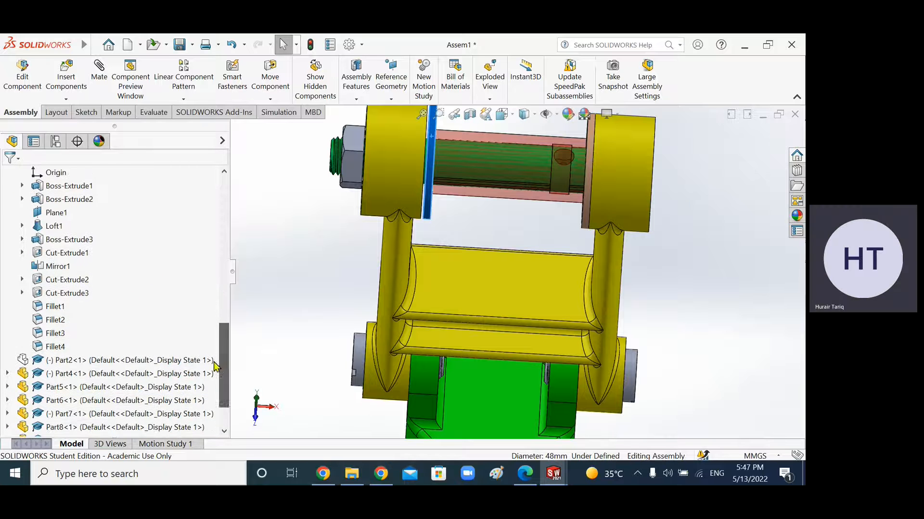
right_click(23, 368)
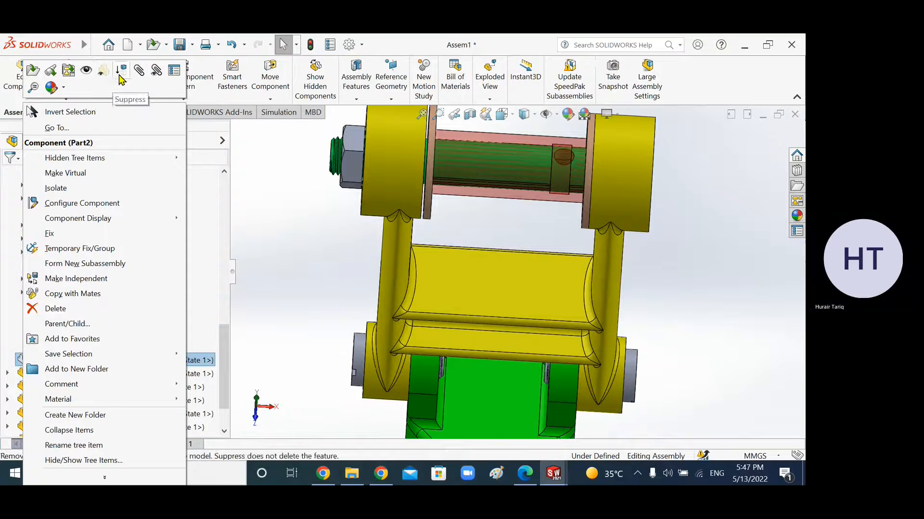
left_click(262, 234)
right_click(30, 363)
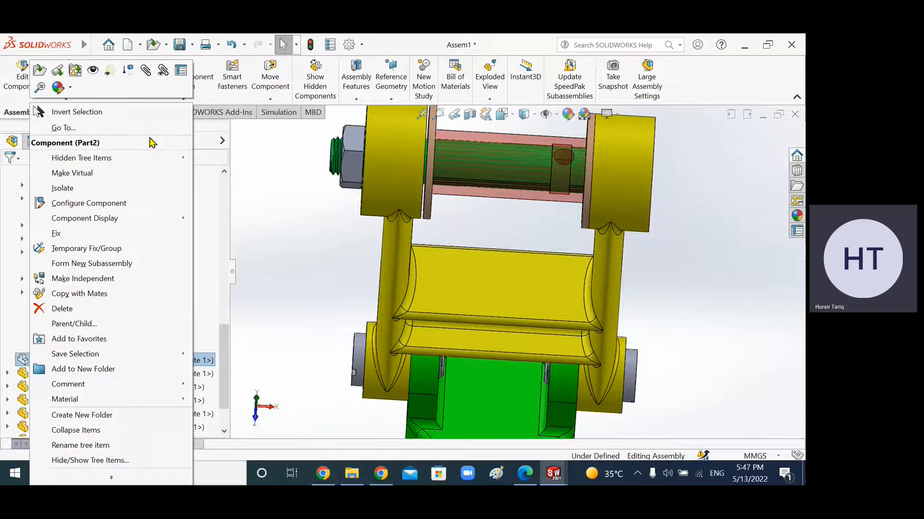
left_click(111, 72)
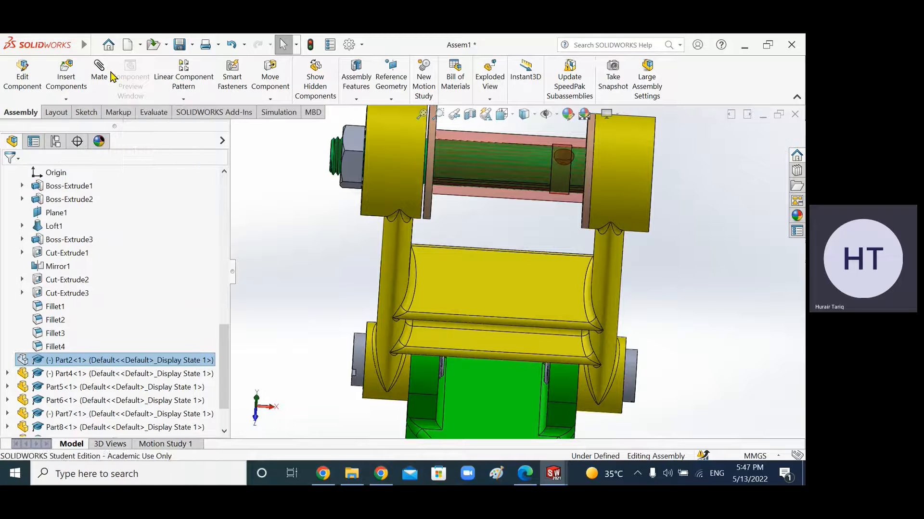
Step: Show the hidden pulley component, Part2, in the assembly again
left_click(302, 326)
scroll(84, 342, "up", 3)
scroll(81, 336, "up", 4)
left_click(7, 320)
scroll(82, 336, "down", 1)
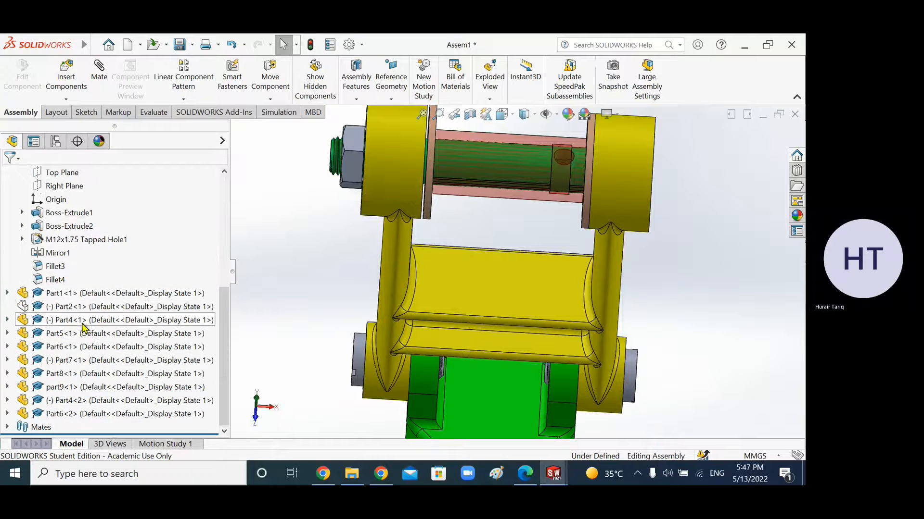
right_click(54, 309)
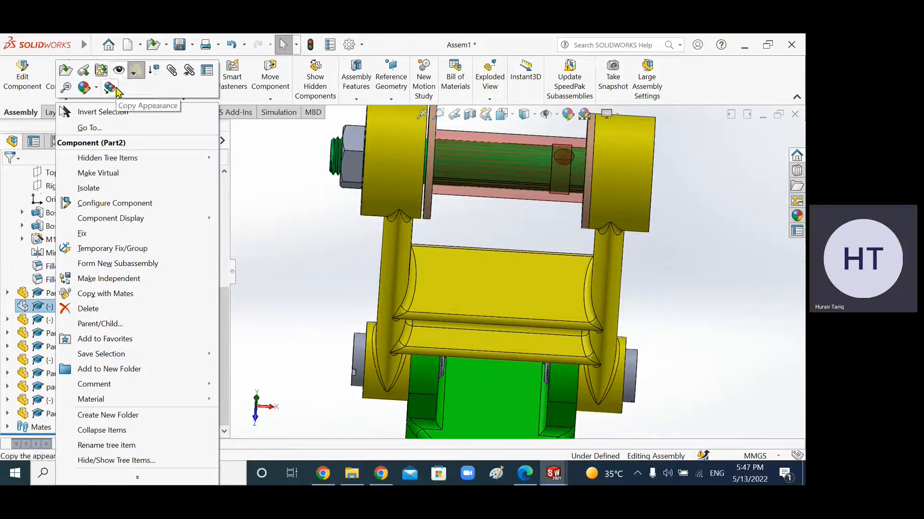
left_click(119, 73)
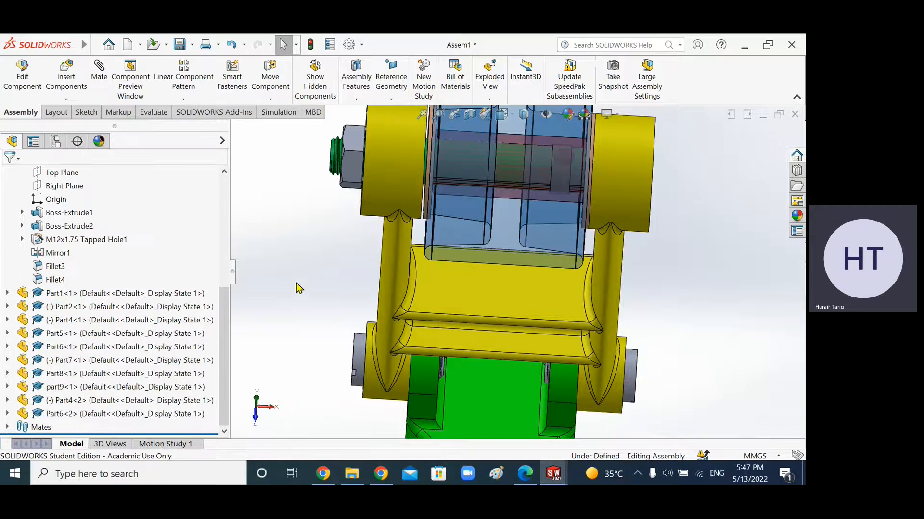
Step: Make the bushing component, Part5, transparent
scroll(423, 277, "up", 4)
middle_click_drag(422, 277, 492, 223)
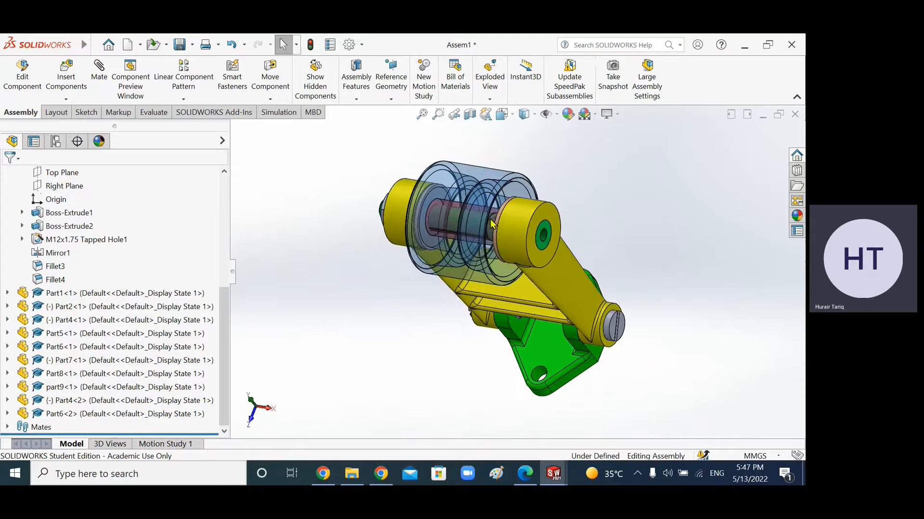
right_click(455, 219)
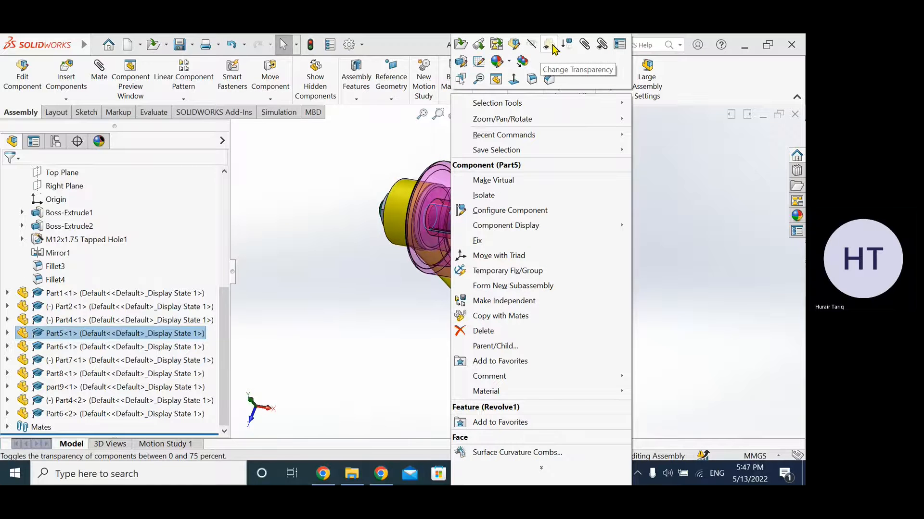
left_click(552, 47)
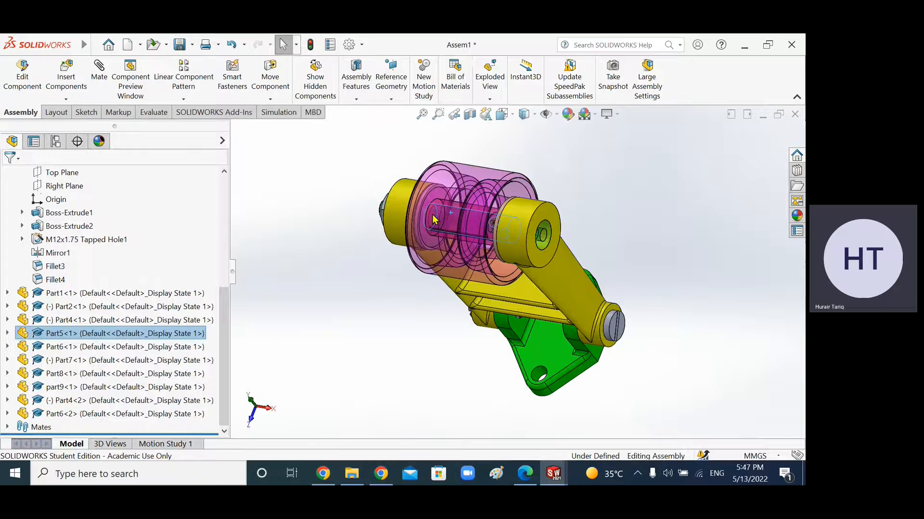
Step: Turn off the transparency of the pulley component, Part2
middle_click_drag(433, 220, 463, 204)
right_click(512, 171)
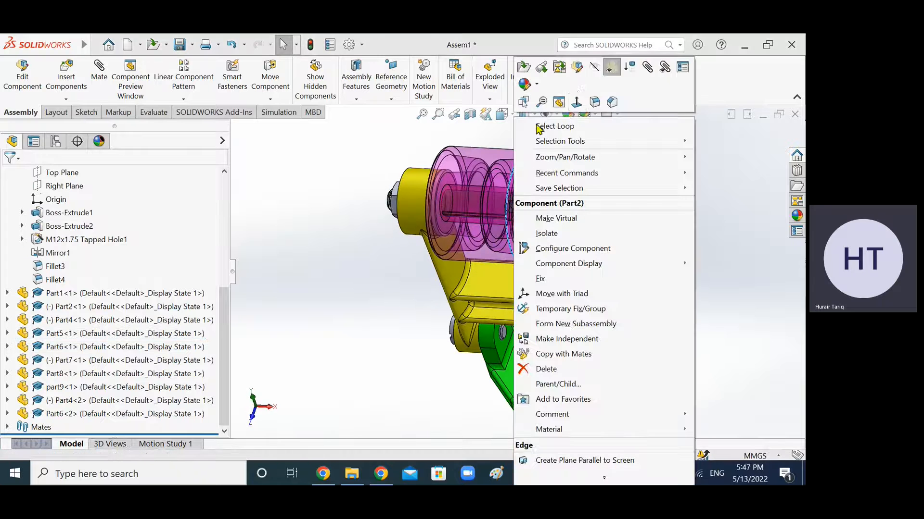
left_click(611, 67)
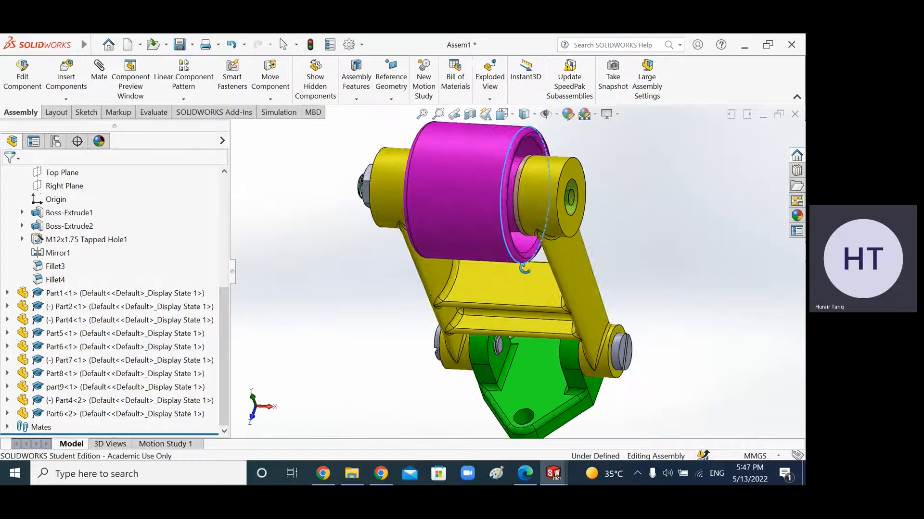
Step: Switch the assembly display to the isometric view
middle_click_drag(528, 273, 517, 271)
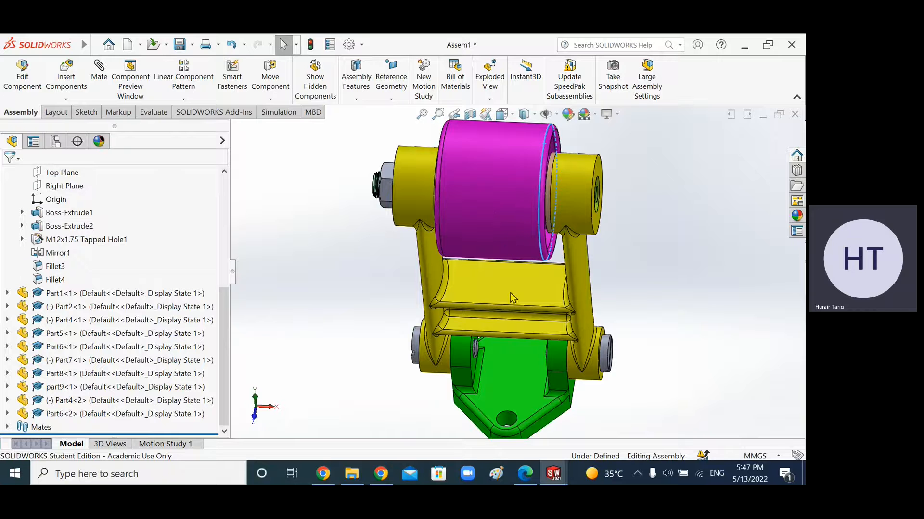
mouse_move(497, 221)
middle_mouse_down()
mouse_move(501, 232)
mouse_move(474, 247)
mouse_move(484, 228)
middle_mouse_up()
scroll(489, 247, "up", 2)
left_click(511, 117)
mouse_move(511, 119)
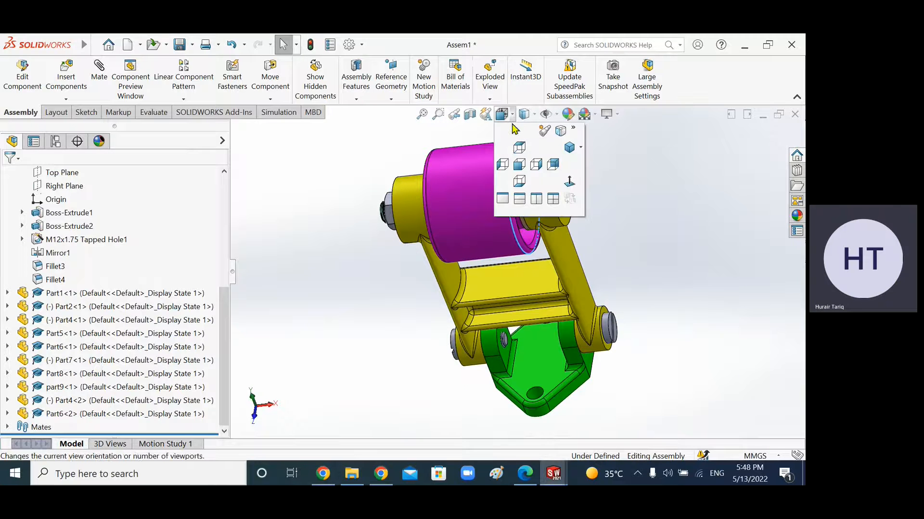
left_click(569, 148)
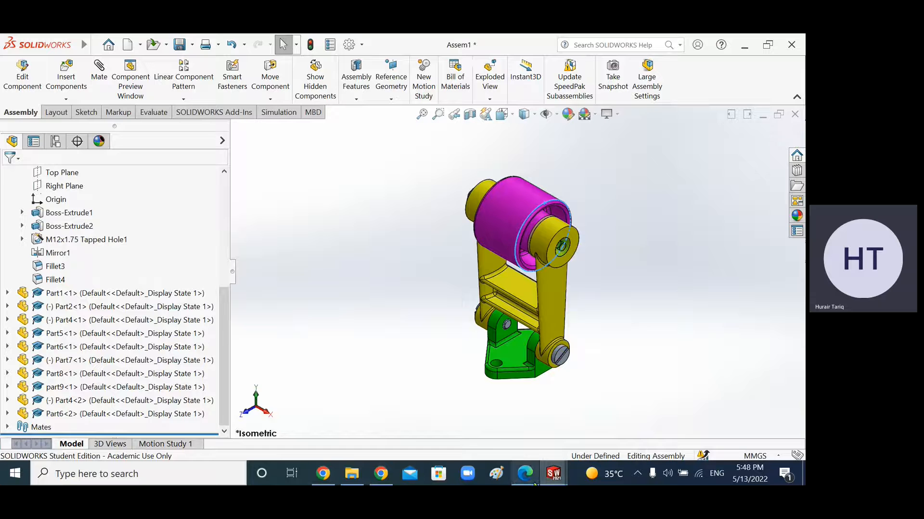
Step: Switch to the assignment PDF and highlight task 3d about adding balloons and a BOM table with a Materials column
mouse_move(553, 476)
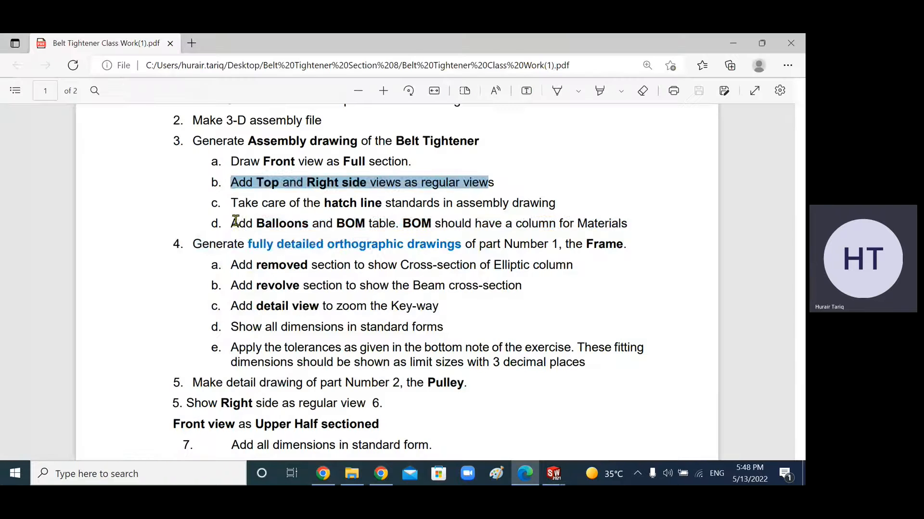
left_click_drag(231, 223, 440, 223)
mouse_move(230, 161)
left_mouse_down()
mouse_move(579, 216)
mouse_move(543, 201)
left_mouse_up()
left_click(225, 224)
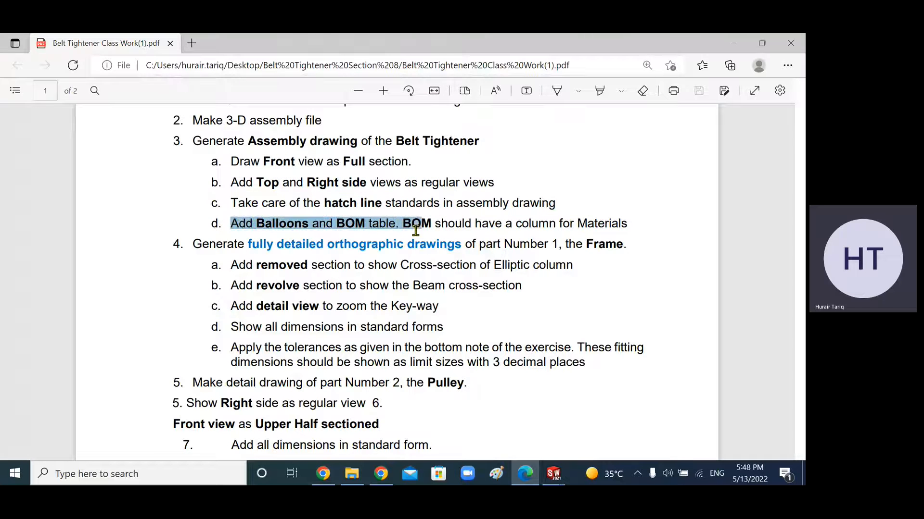
left_click_drag(429, 228, 611, 232)
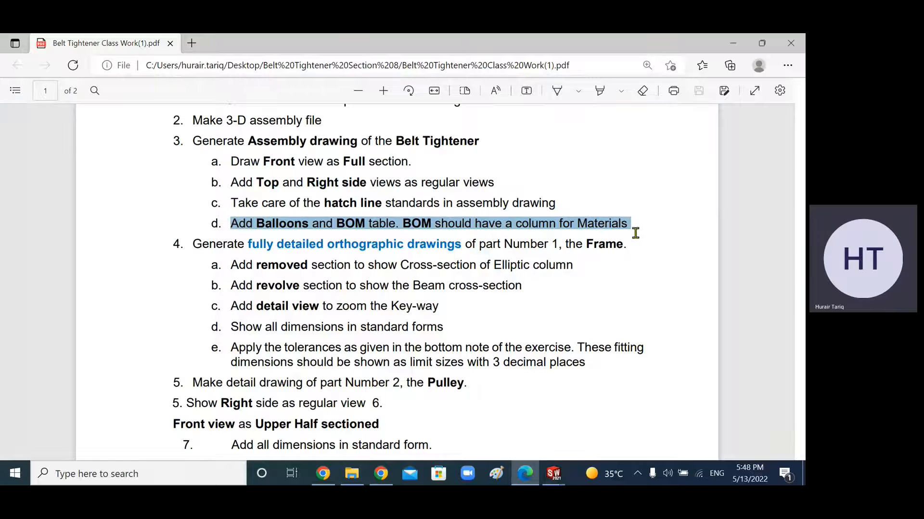
Step: Switch back to the drawing and shift the isometric view slightly left on the sheet
left_click(553, 474)
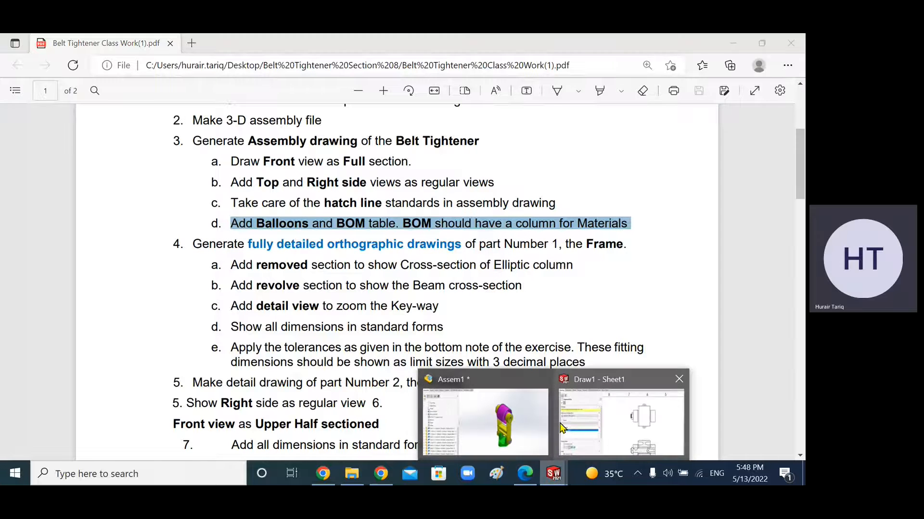
left_click(593, 419)
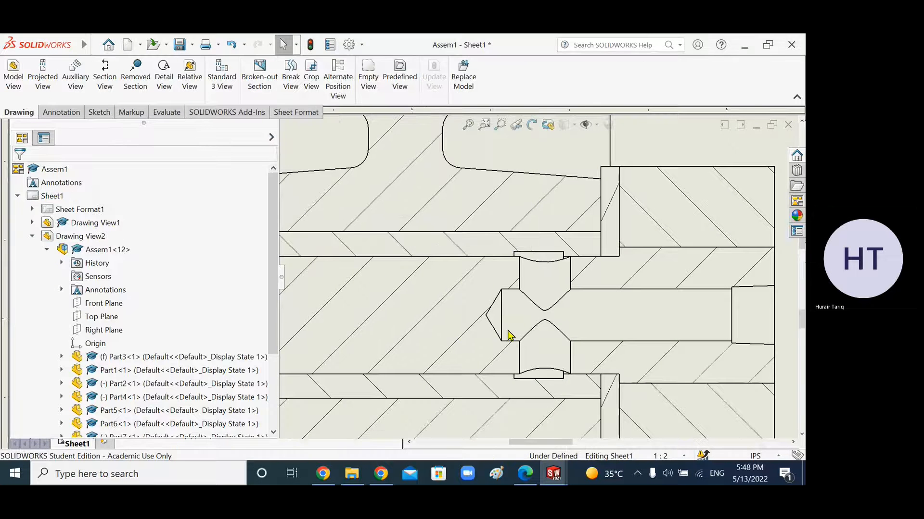
scroll(497, 331, "up", 11)
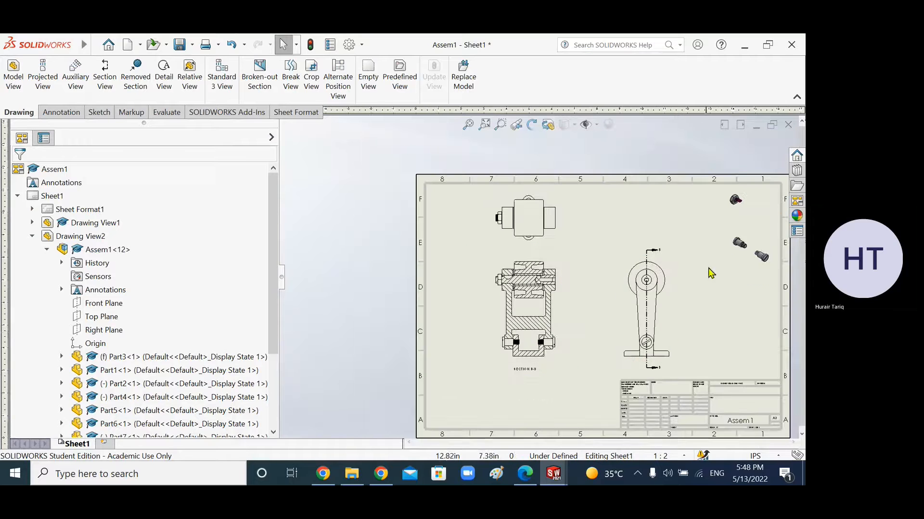
scroll(751, 234, "down", 1)
scroll(749, 232, "up", 2)
left_click(677, 267)
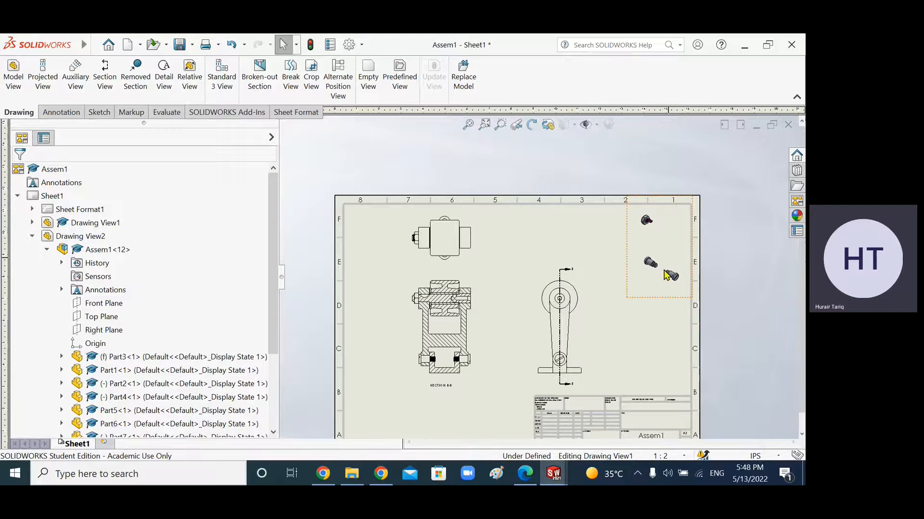
mouse_move(632, 298)
left_mouse_down()
mouse_move(610, 325)
mouse_move(621, 300)
left_mouse_up()
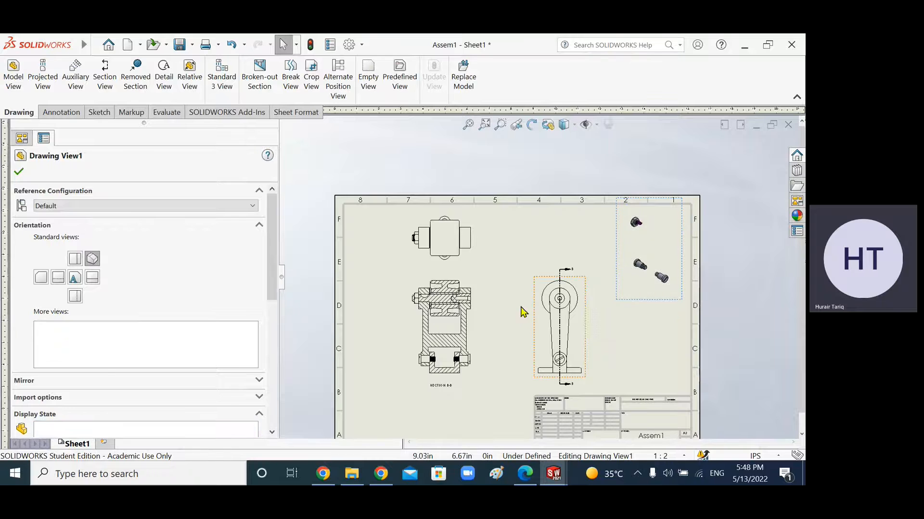
left_click(19, 172)
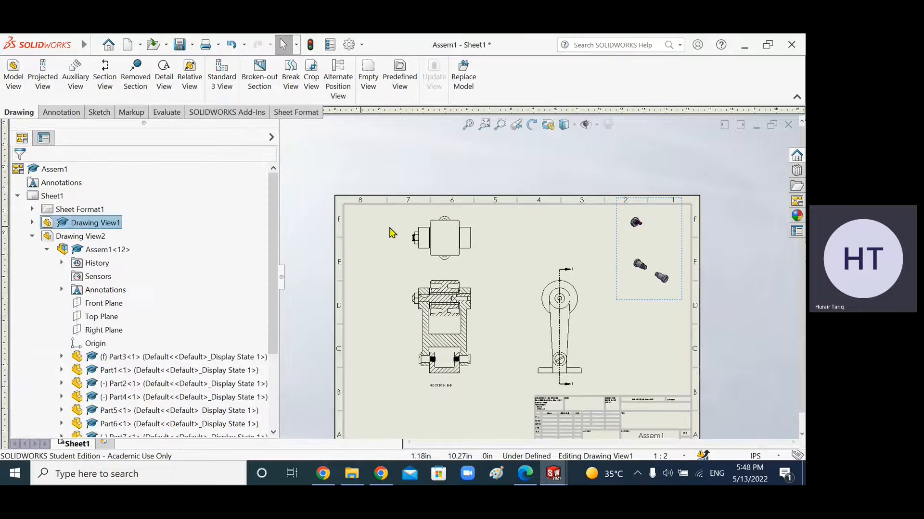
Step: Rebuild the drawing so the isometric view updates to the assembly's current display
left_click(583, 302)
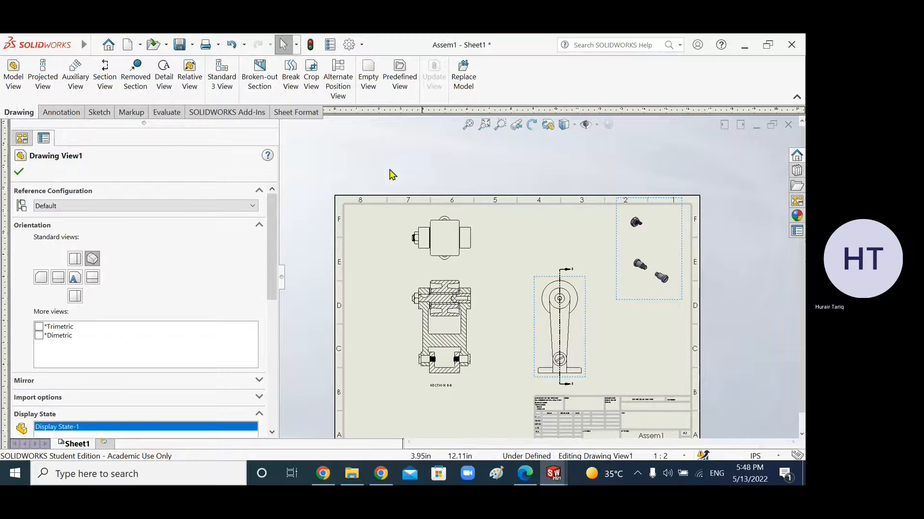
left_click(312, 49)
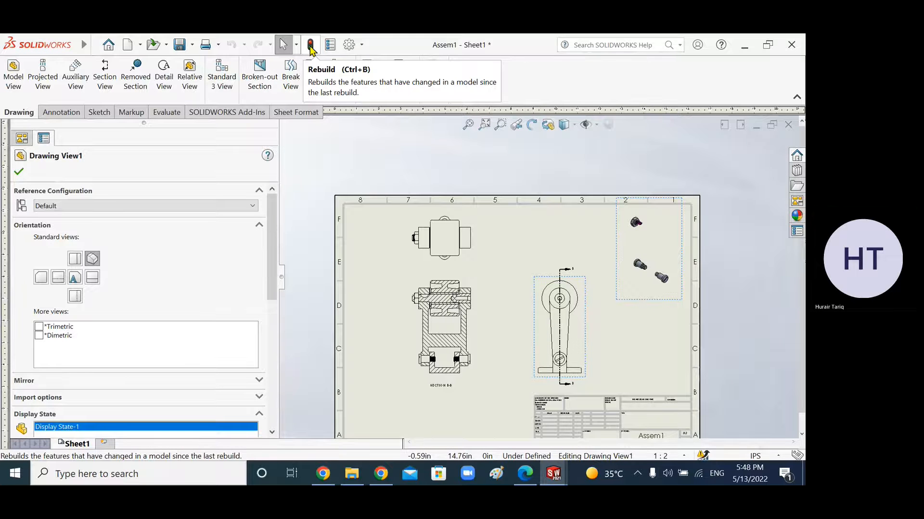
left_click(18, 172)
left_click(312, 51)
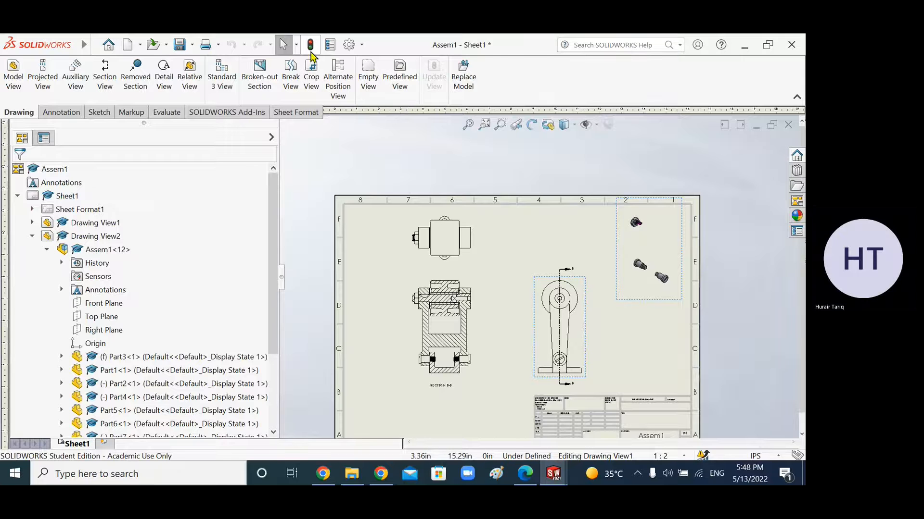
left_click(553, 474)
left_click(483, 418)
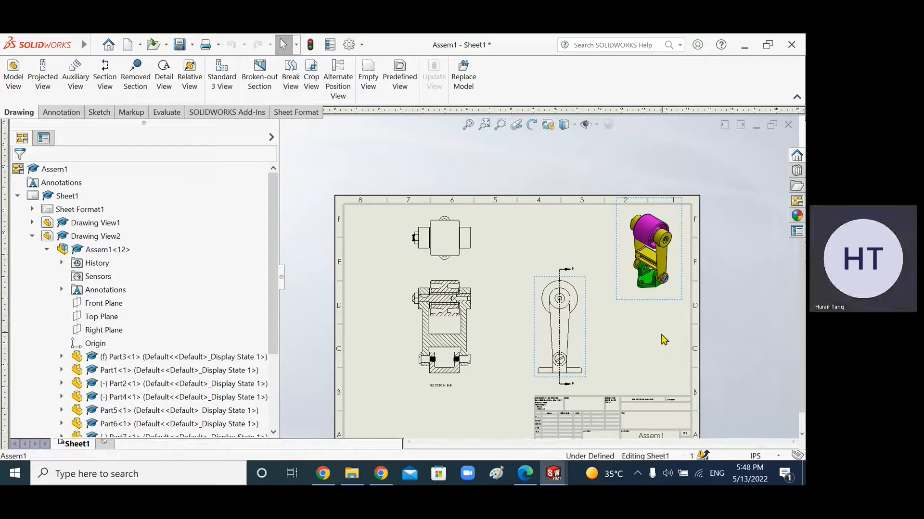
Step: Zoom in and out across the sheet to inspect the section and side views
left_click(662, 340)
scroll(583, 316, "down", 1)
scroll(584, 316, "up", 3)
mouse_move(556, 472)
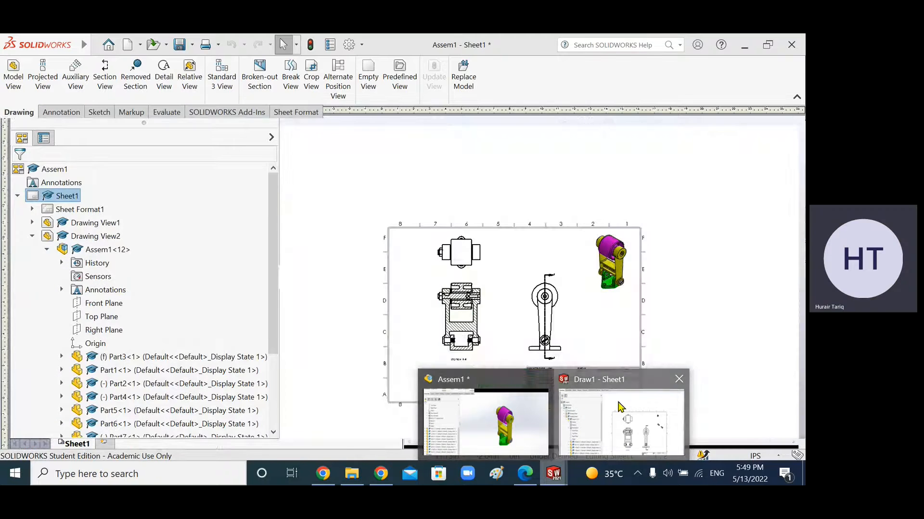
left_click(620, 408)
scroll(444, 315, "up", 3)
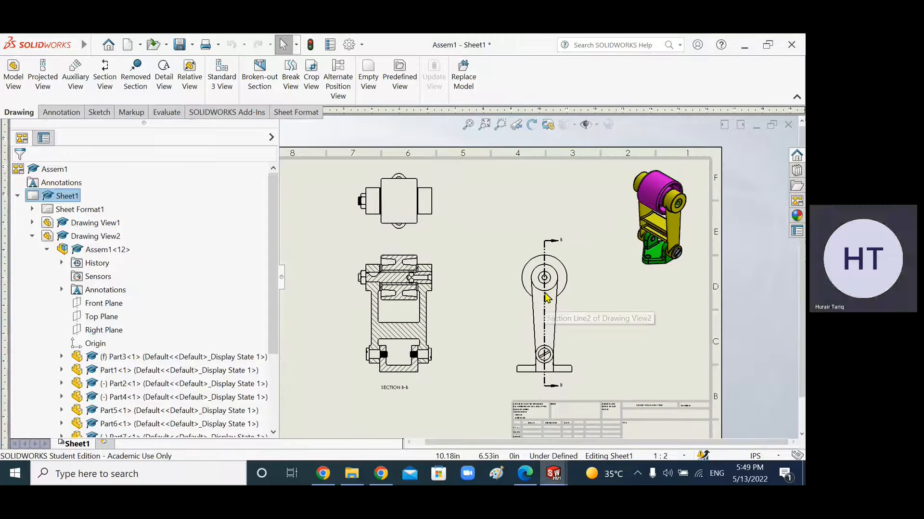
scroll(414, 296, "up", 2)
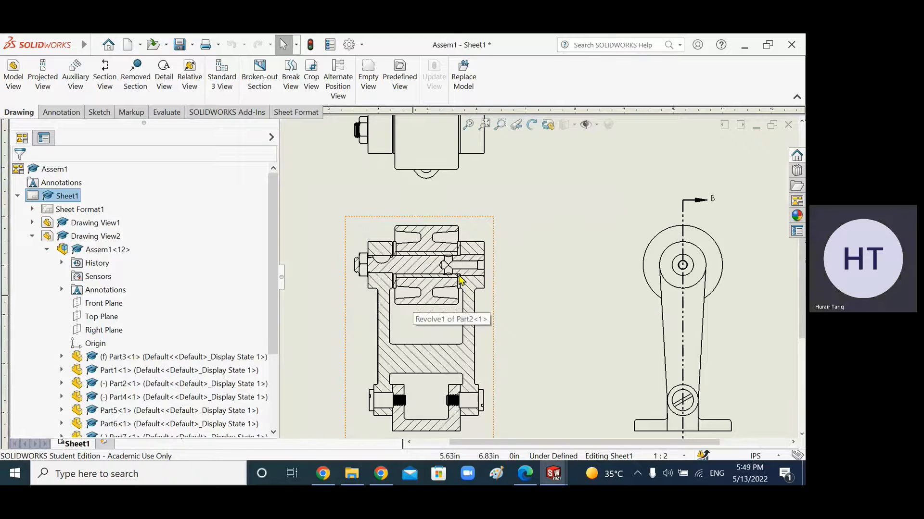
scroll(534, 278, "up", 5)
scroll(625, 262, "down", 2)
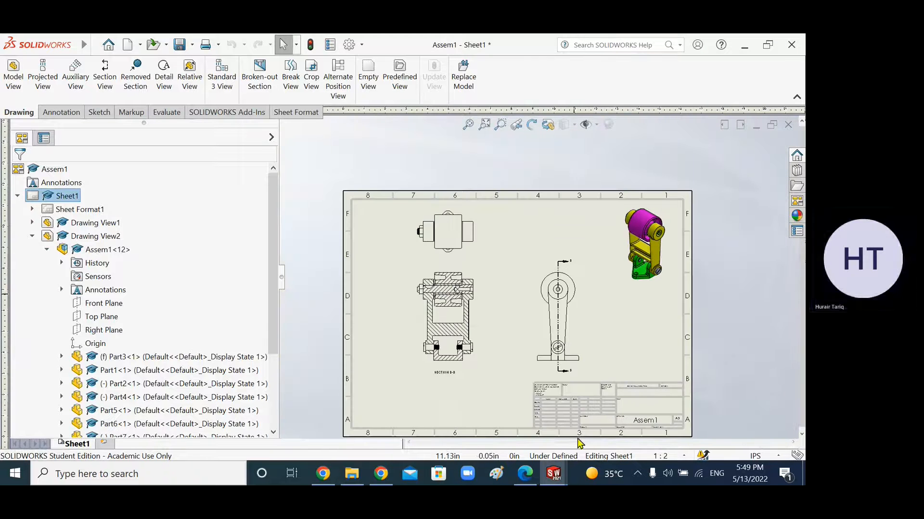
scroll(551, 409, "down", 1)
scroll(579, 258, "down", 2)
scroll(577, 270, "up", 1)
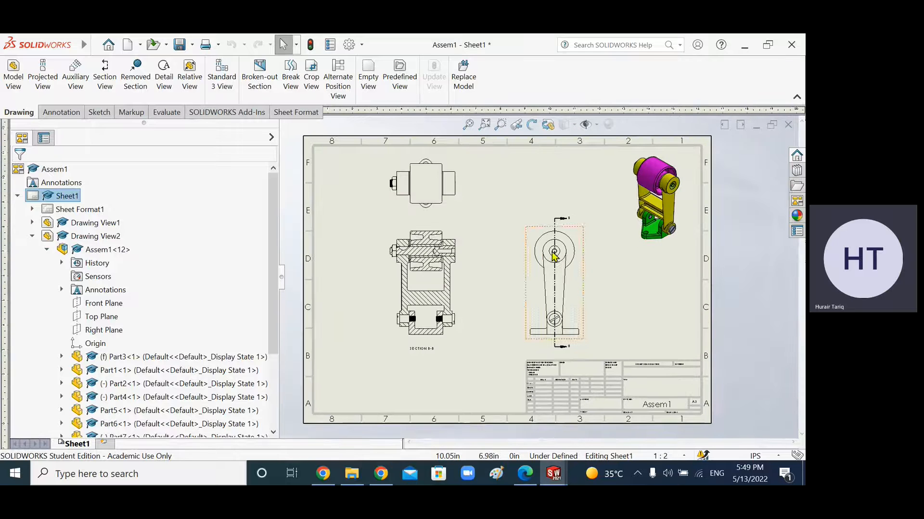
left_click(18, 196)
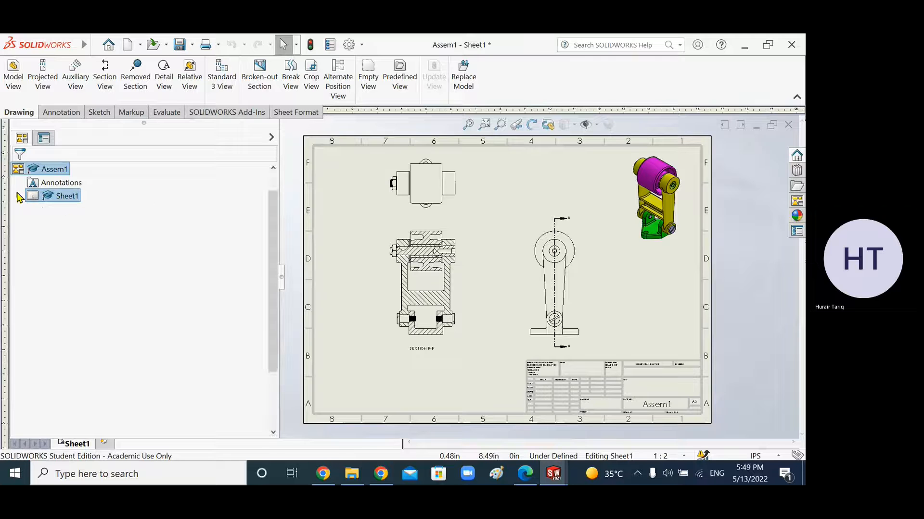
left_click(18, 196)
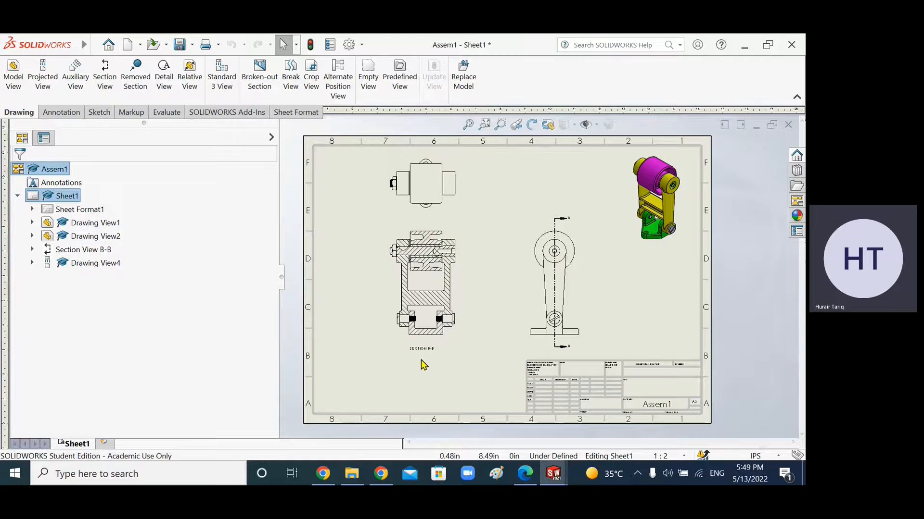
scroll(423, 365, "down", 4)
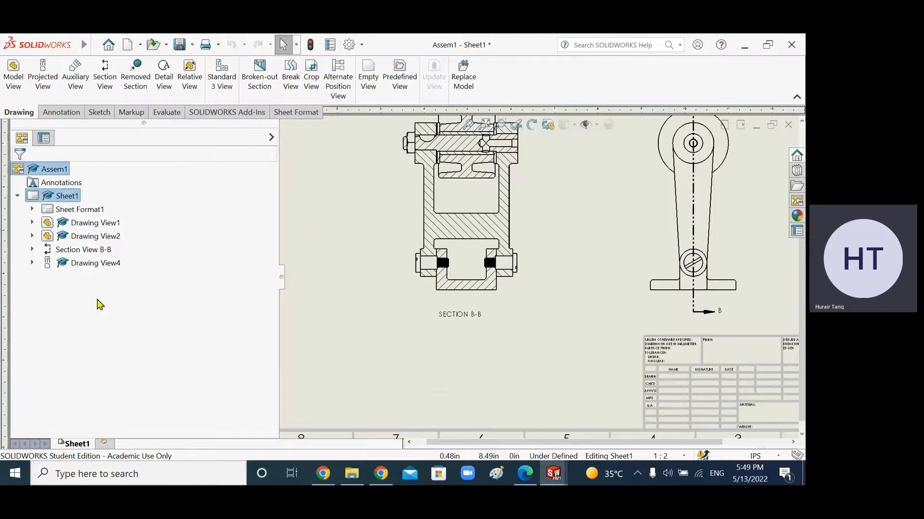
scroll(623, 311, "up", 6)
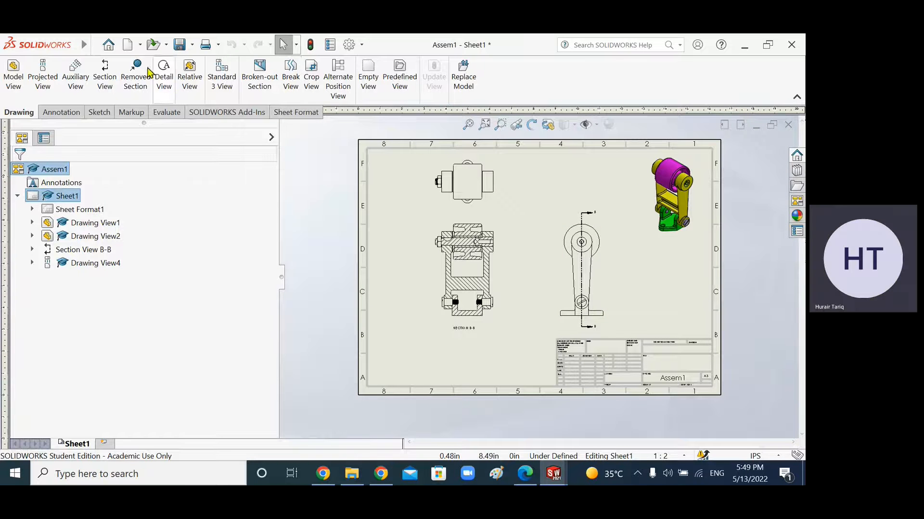
Step: Start the Balloon tool and set the balloon style to Circular Split Line
left_click(78, 114)
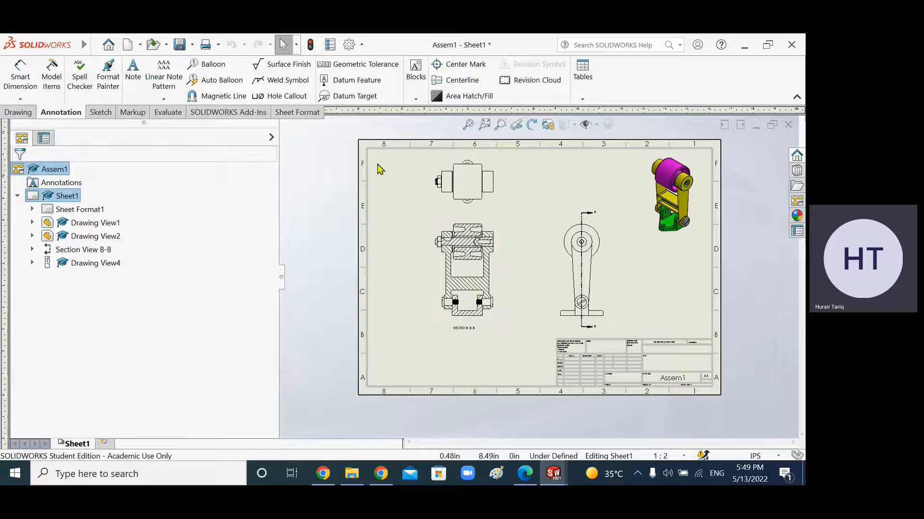
left_click(219, 67)
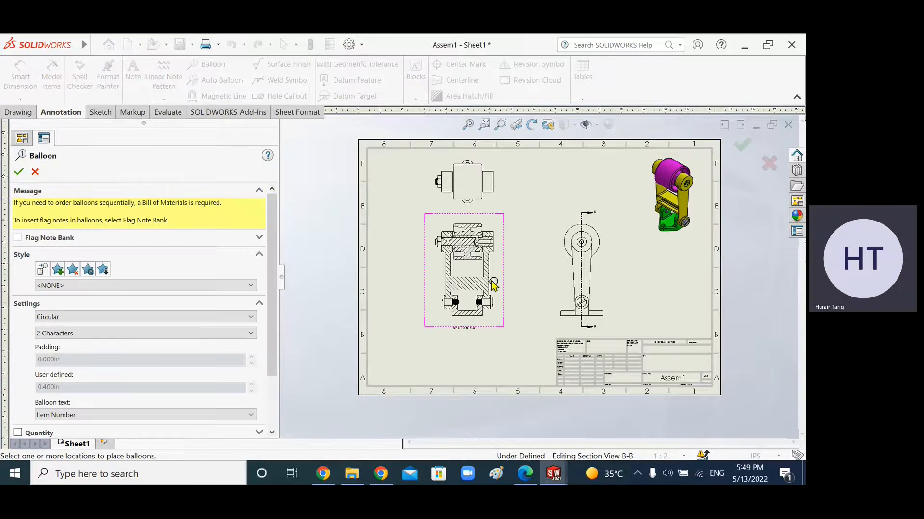
scroll(494, 285, "down", 2)
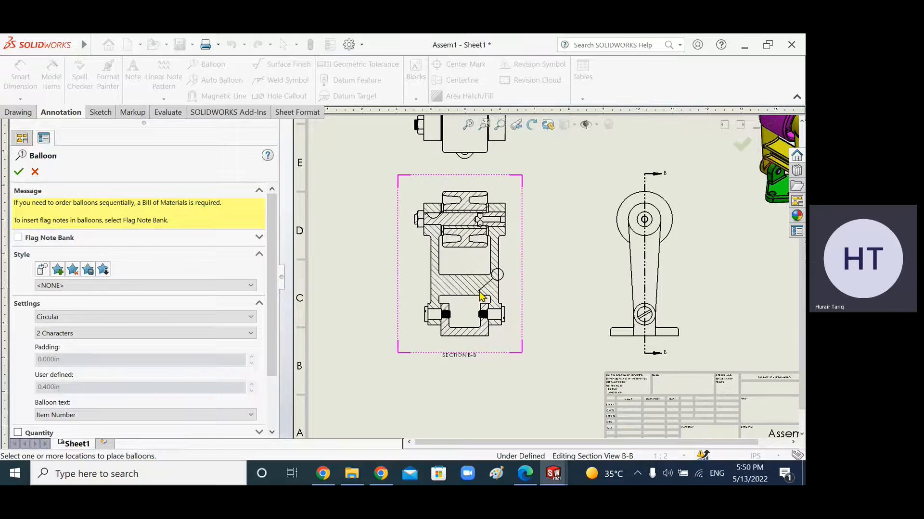
left_click(133, 317)
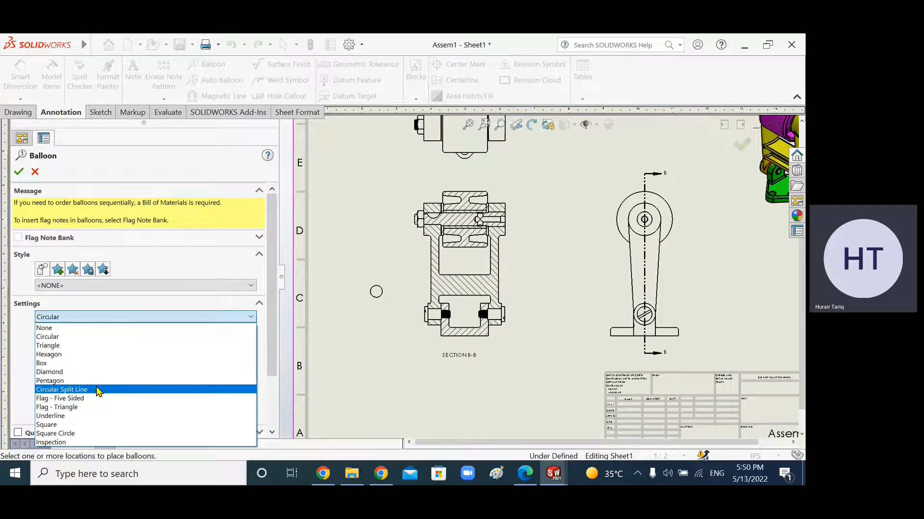
left_click(61, 389)
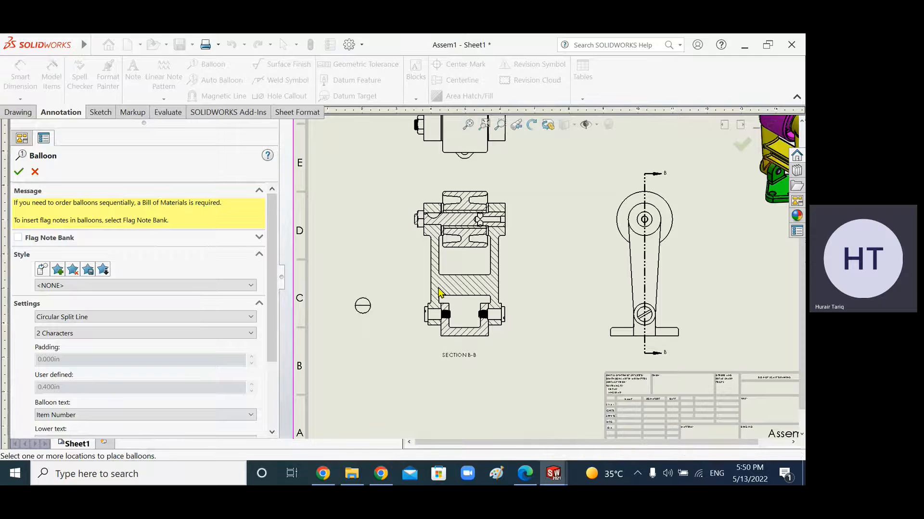
Step: Attach a balloon to the frame (Part1) in Section B-B, placing it to the right of the view
left_click(493, 285)
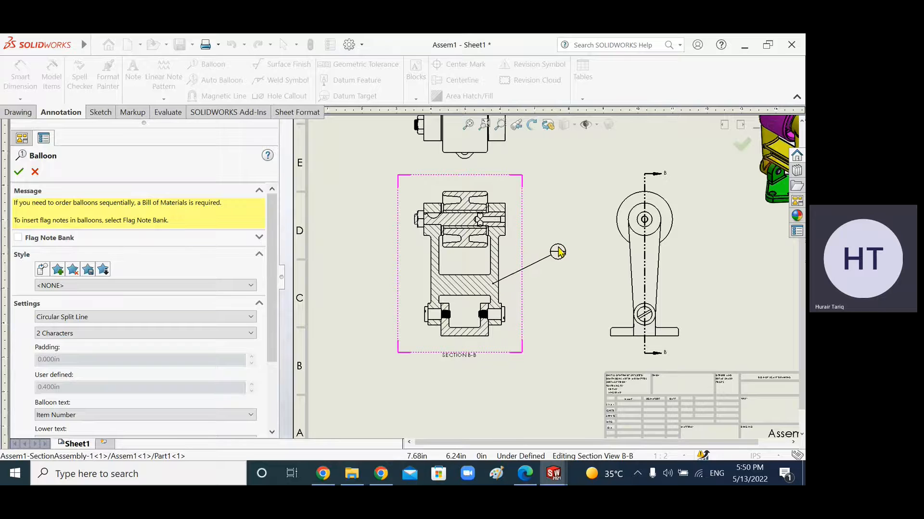
left_click(558, 251)
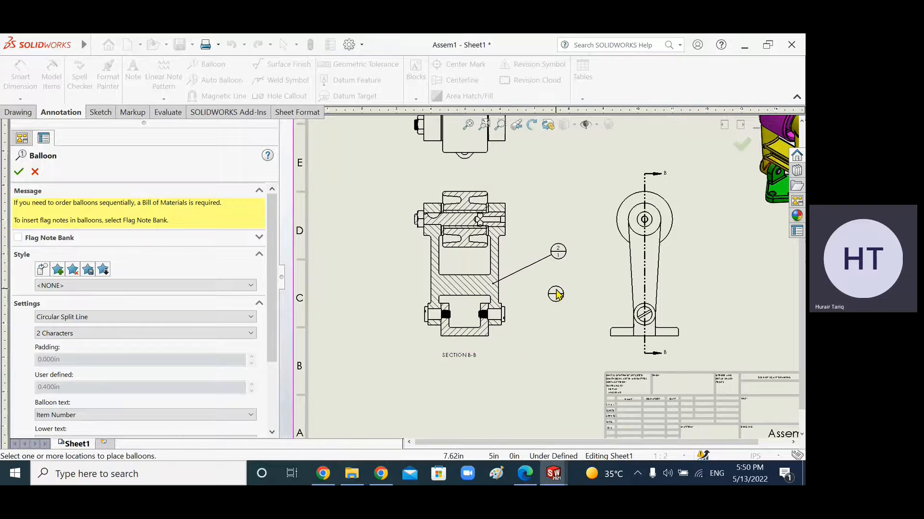
scroll(554, 254, "down", 5)
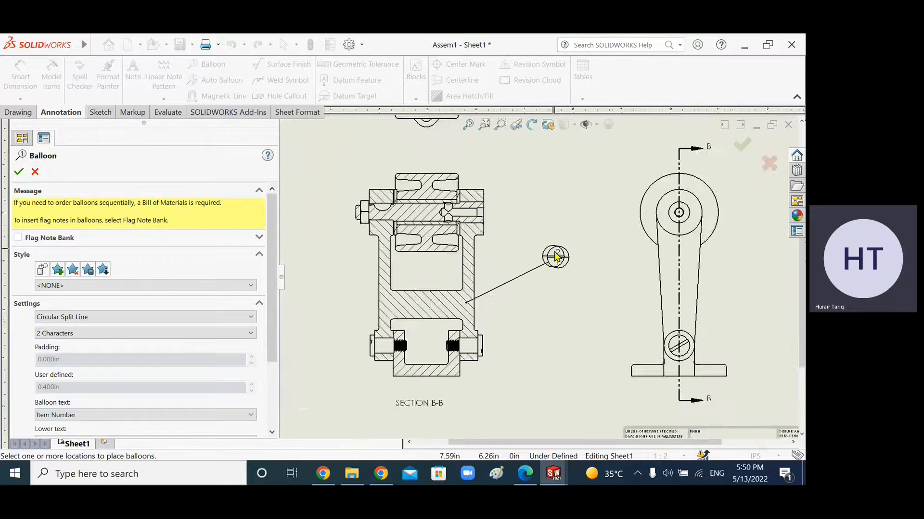
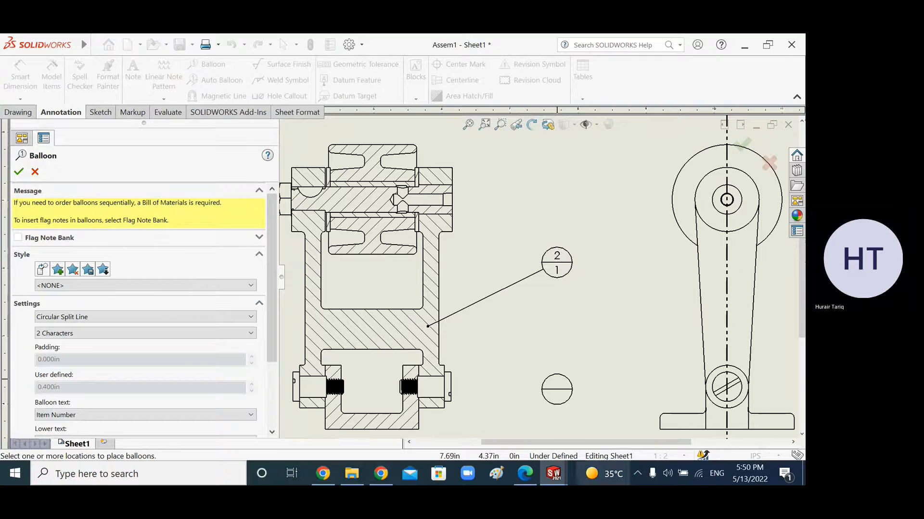
Step: Attach a balloon to the shaft in Section B-B, placing it above and to the right of the view
mouse_move(554, 477)
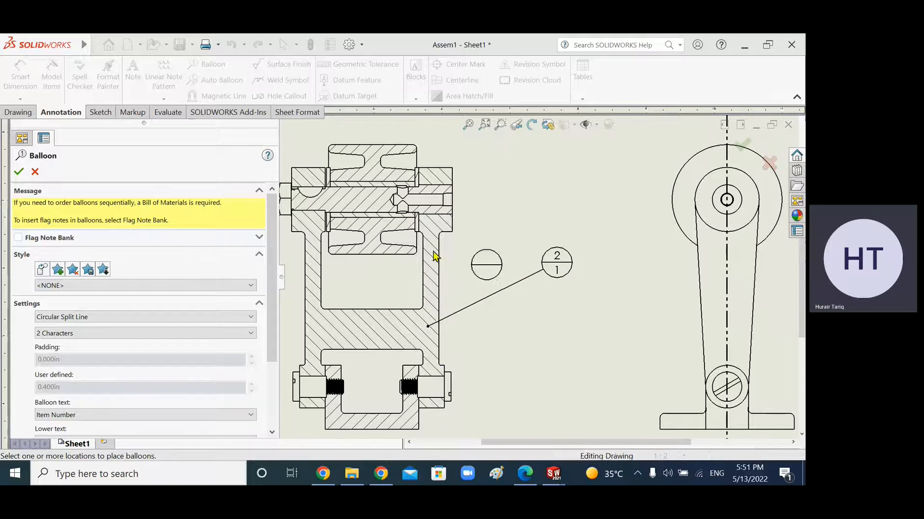
scroll(448, 202, "up", 3)
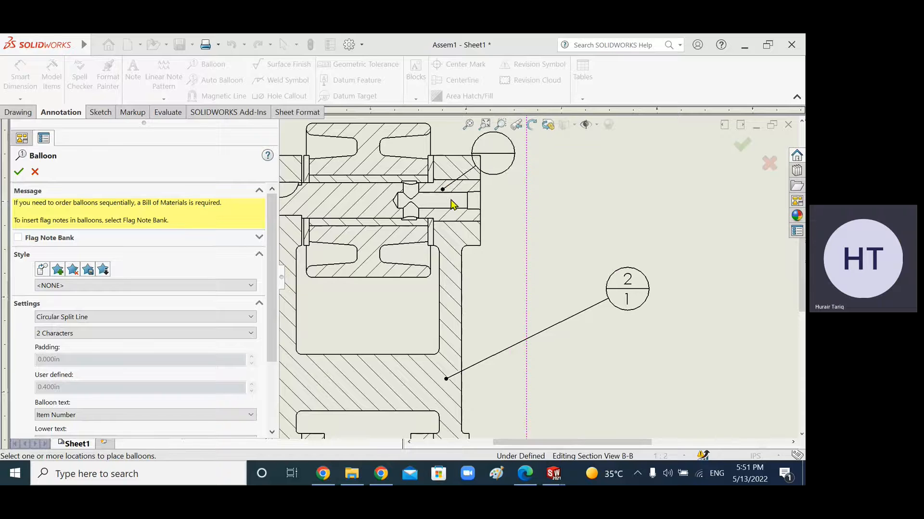
left_click(465, 187)
left_click(606, 162)
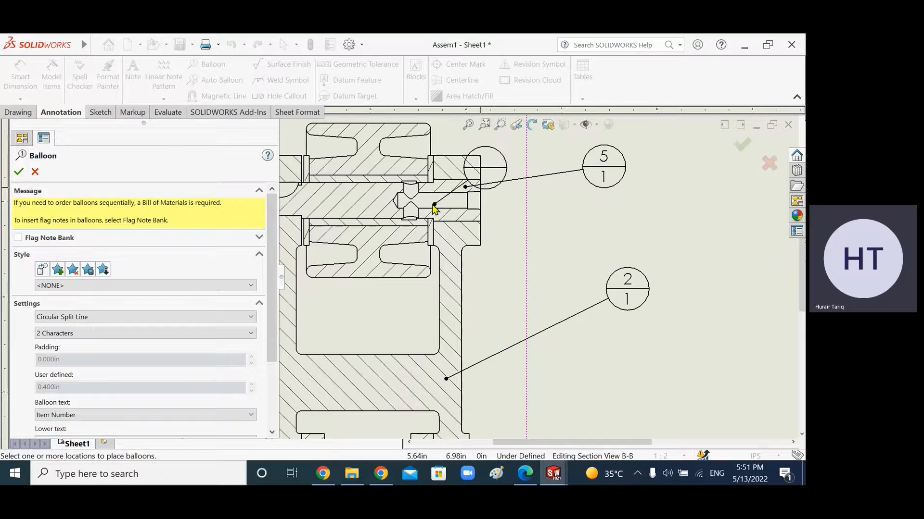
Step: Attach a balloon to the collar at the shaft's right end, placing it at the upper right of the section
scroll(431, 208, "up", 2)
scroll(433, 208, "down", 5)
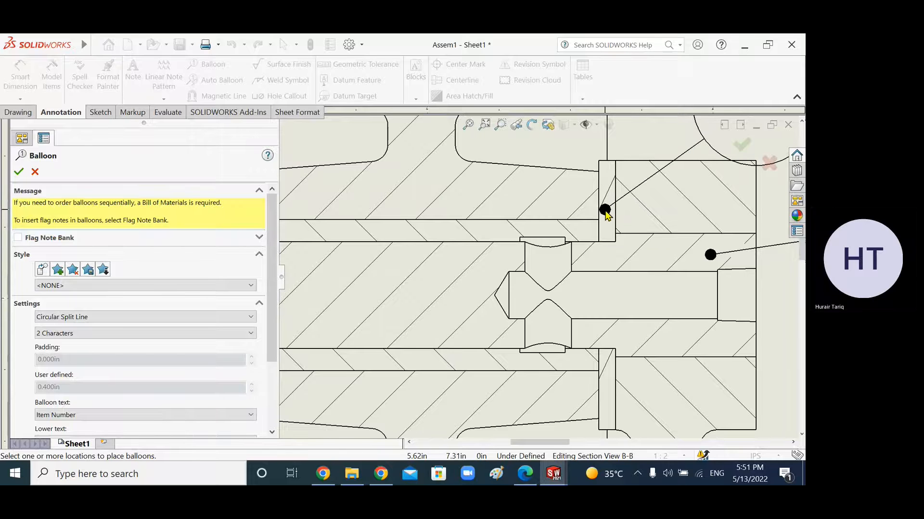
left_click(605, 209)
scroll(786, 130, "up", 4)
left_click(654, 172)
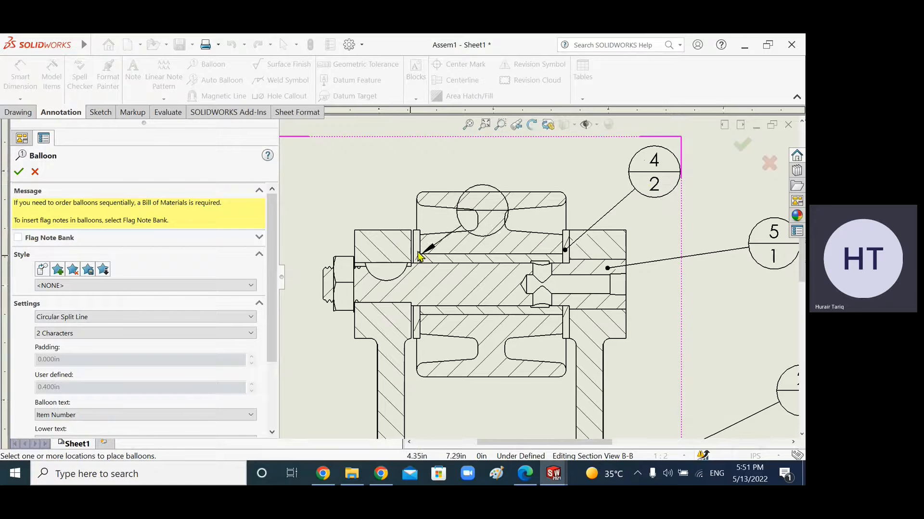
Step: Attach a balloon to the bolt head at the shaft's left end, placing it above and left of it
left_click(346, 267)
left_click(317, 183)
Step: Place a balloon for the lower-left set screw part, positioned to the left of the section view
scroll(353, 258, "down", 5)
scroll(423, 344, "up", 3)
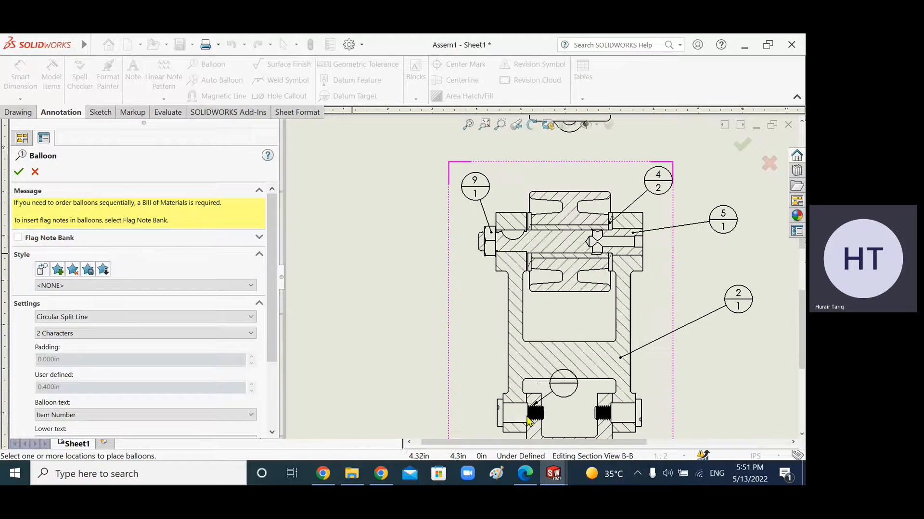
left_click(400, 342)
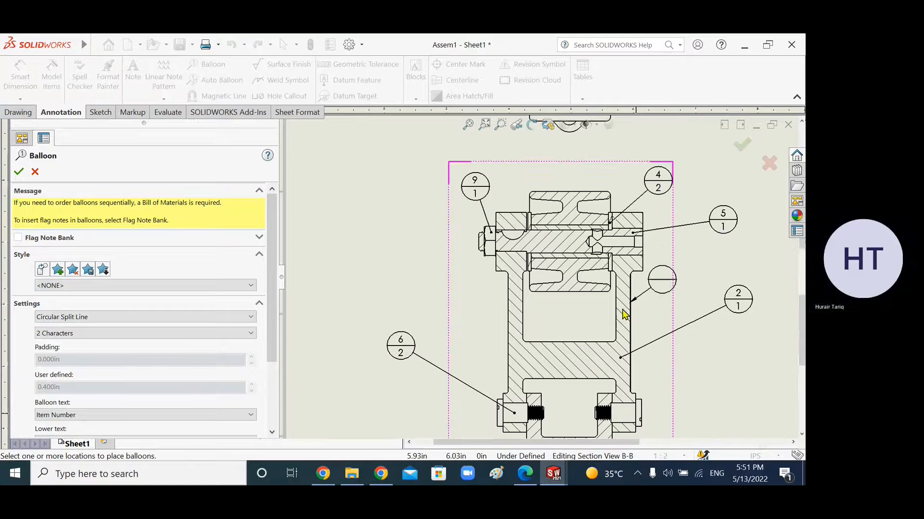
Step: Attach a balloon to the pulley at the top of Section B-B, placing it above the view
scroll(624, 315, "down", 2)
scroll(601, 250, "up", 3)
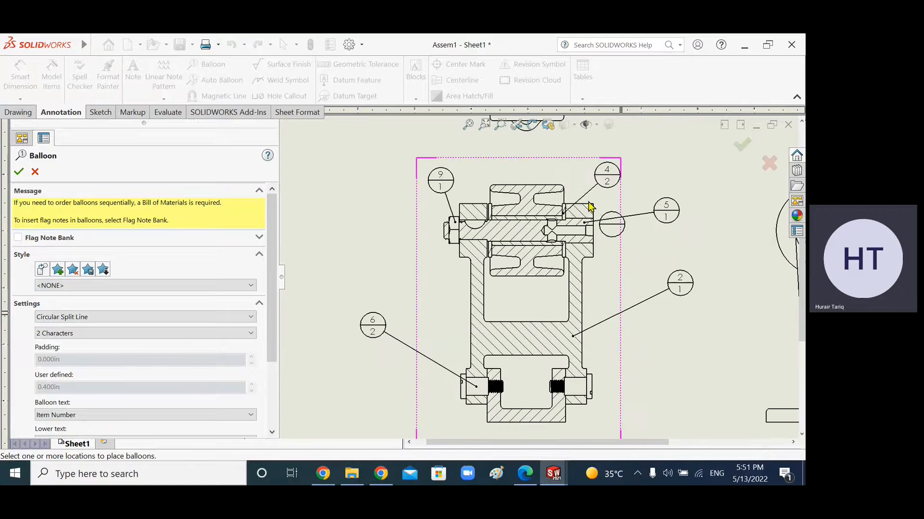
left_click(526, 192)
left_click(585, 147)
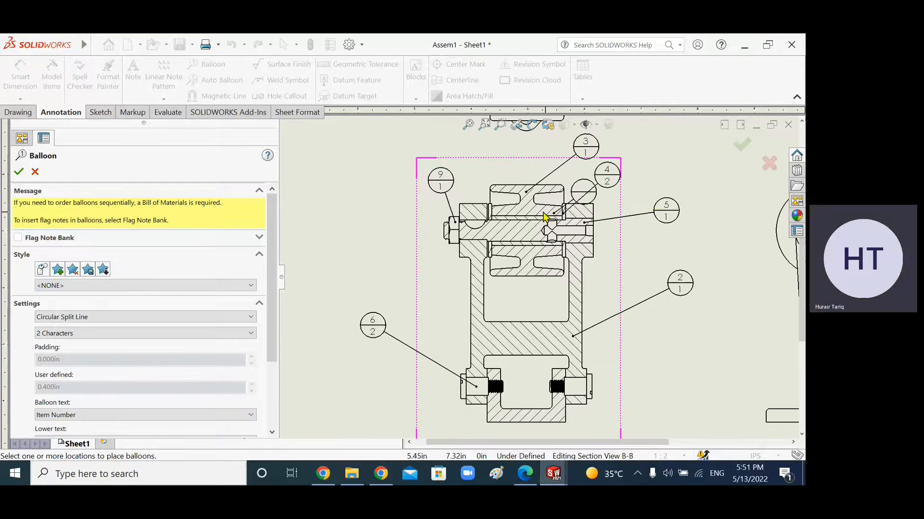
Step: Attach a balloon to the bushing (Part7) around the shaft, placing it above the section
scroll(534, 259, "down", 2)
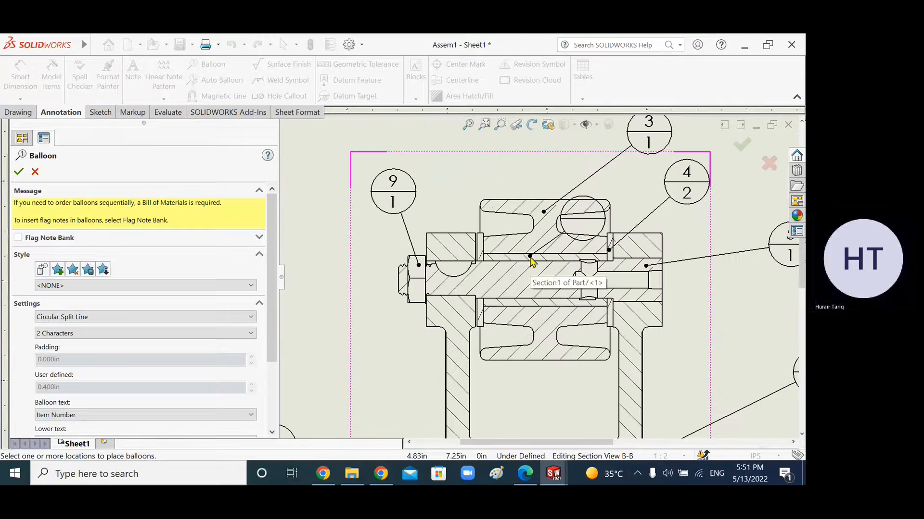
scroll(531, 261, "down", 1)
left_click(534, 259)
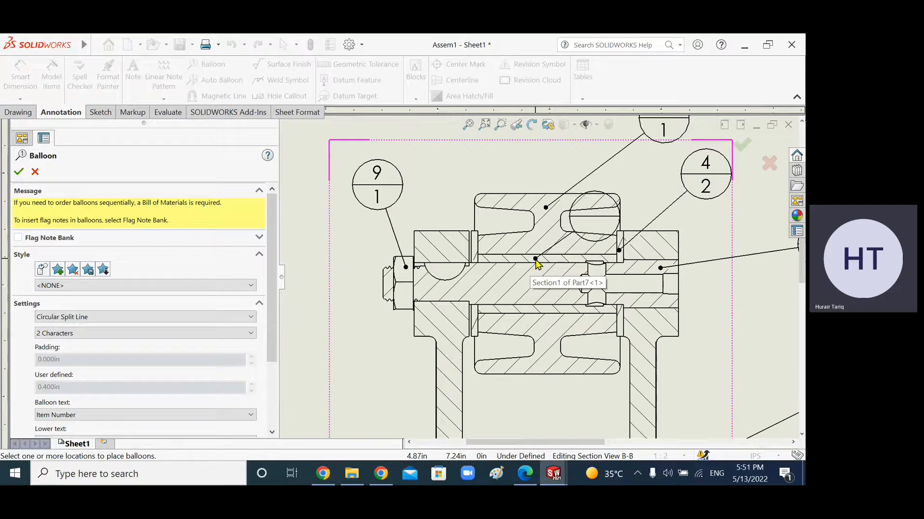
scroll(478, 160, "up", 2)
left_click(459, 163)
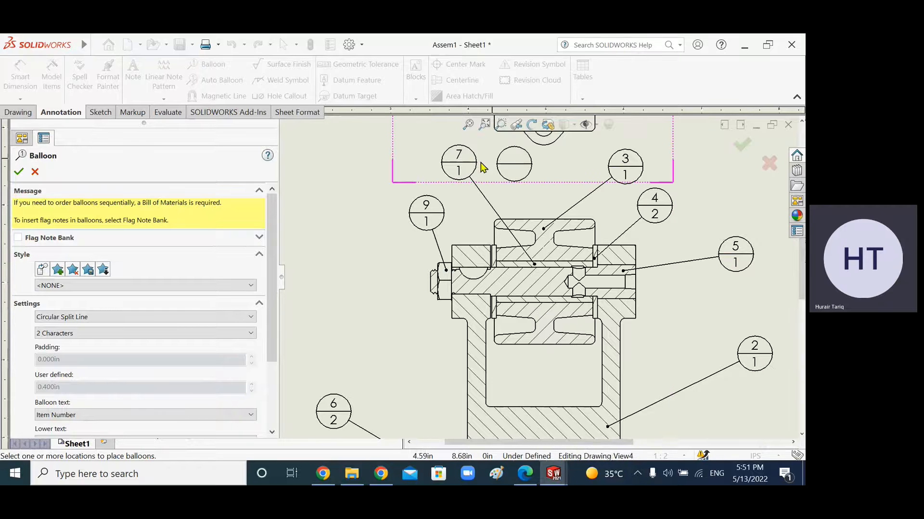
Step: Attach a balloon to the bottom base block of Section B-B, placing it to the lower left
scroll(347, 404, "up", 3)
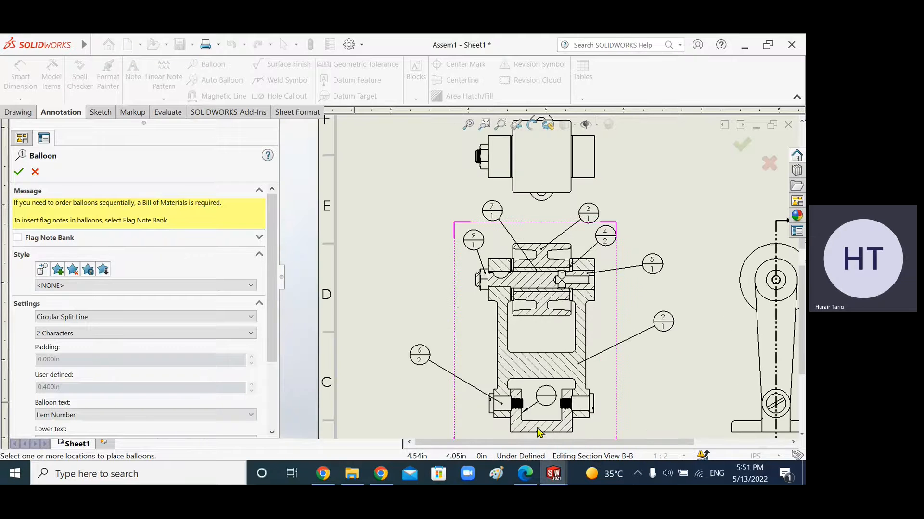
scroll(534, 435, "down", 3)
left_click(517, 390)
left_click(375, 383)
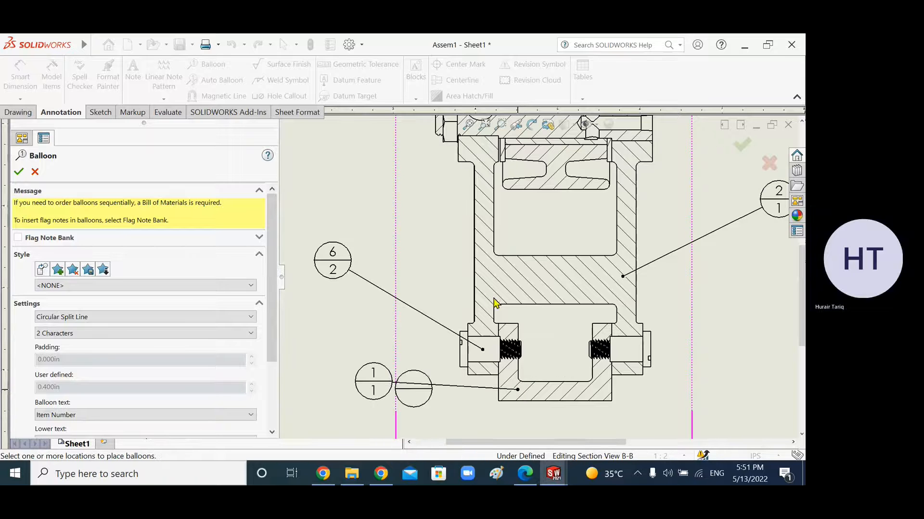
Step: Attach a balloon to the pin beside the bolt head, place it above the view, and close the Balloon tool
scroll(472, 353, "up", 3)
scroll(520, 243, "down", 5)
scroll(533, 209, "up", 5)
scroll(524, 222, "down", 5)
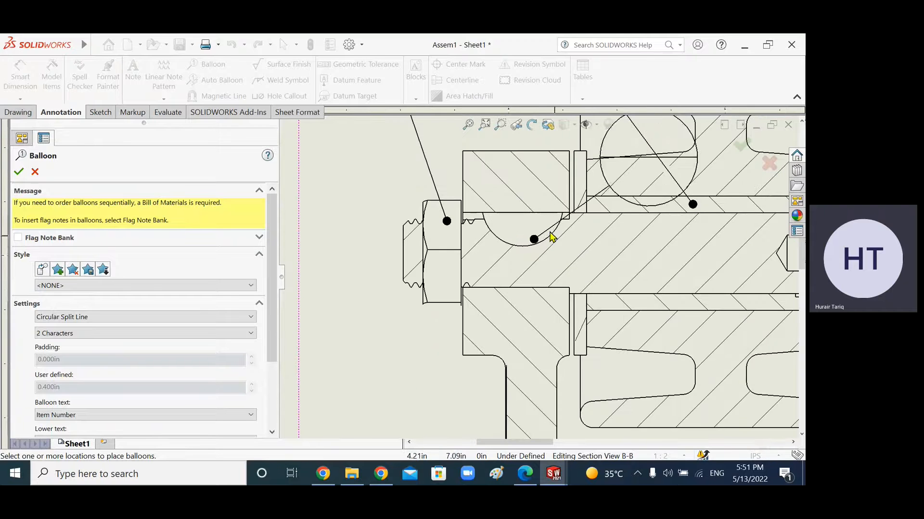
left_click(527, 235)
scroll(551, 155, "up", 3)
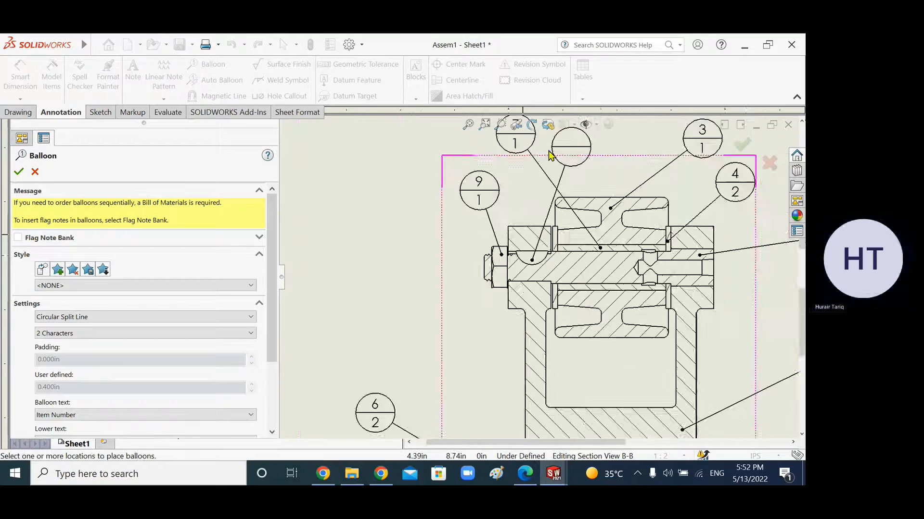
scroll(539, 183, "up", 1)
left_click(528, 192)
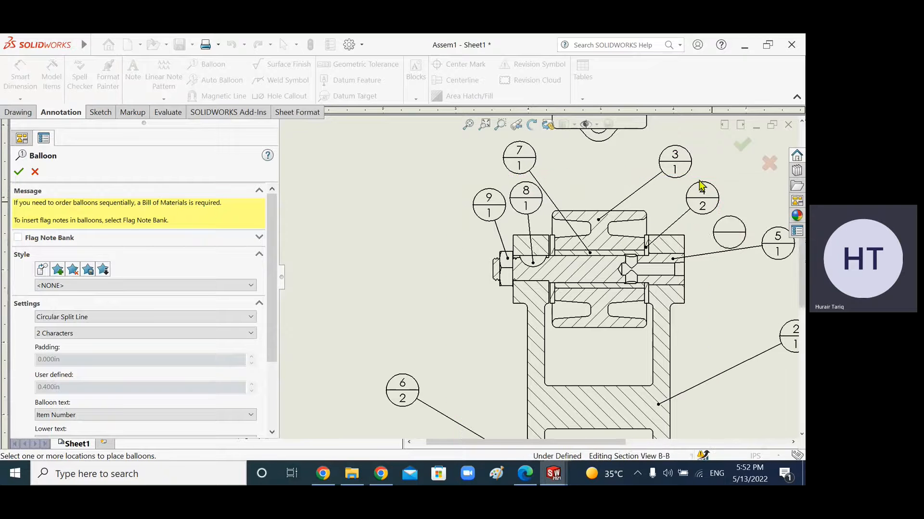
scroll(410, 396, "down", 3)
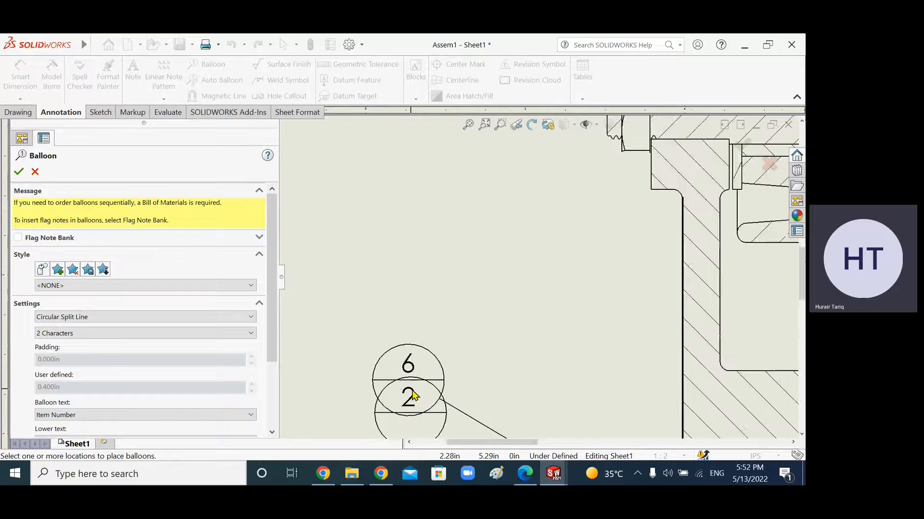
scroll(412, 395, "up", 3)
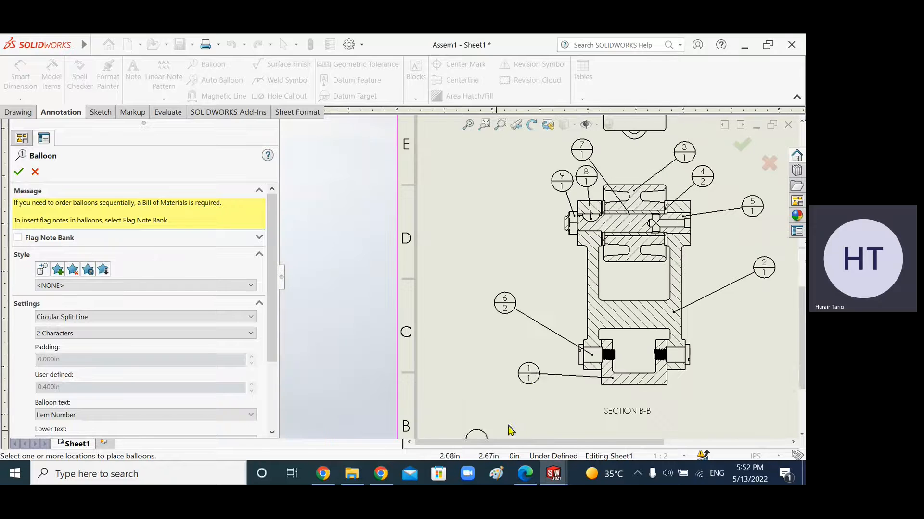
left_click(19, 173)
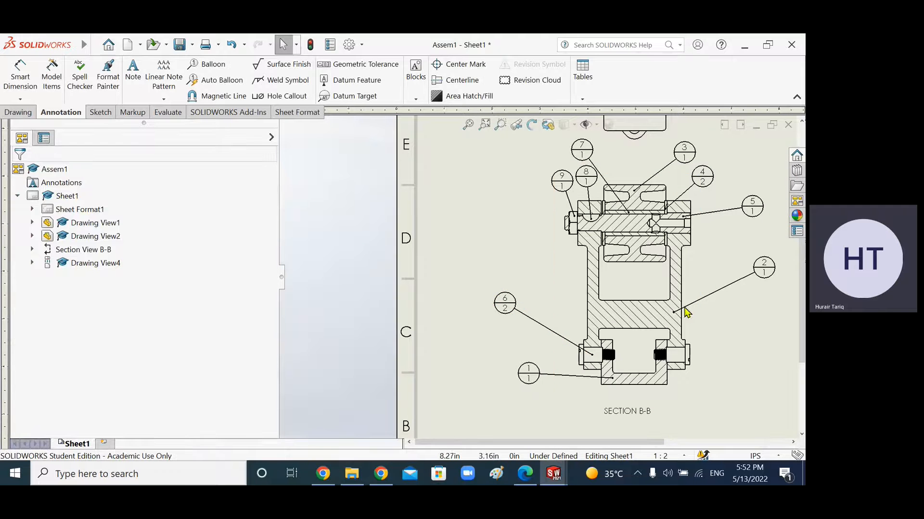
Step: Reposition the balloons on the left side of Section B-B into a neater arrangement
scroll(628, 239, "down", 2)
scroll(534, 289, "up", 2)
left_click_drag(496, 390, 452, 399)
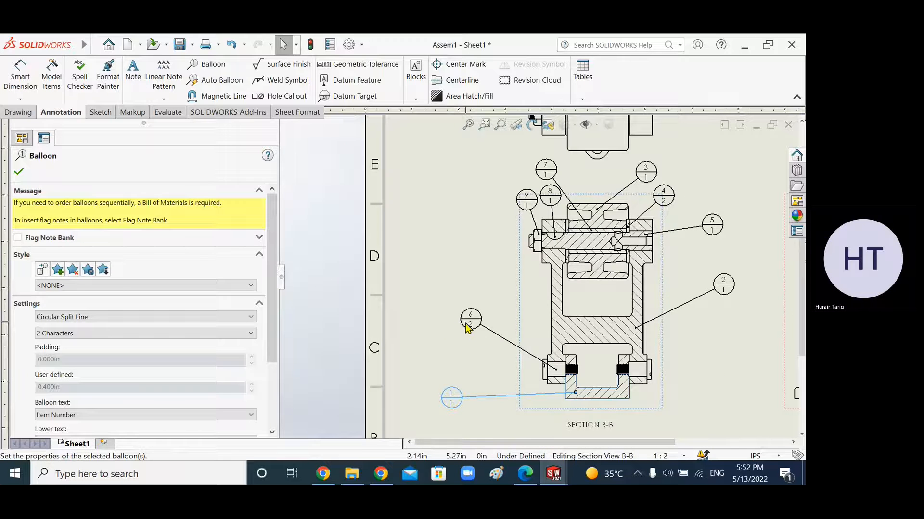
left_click_drag(468, 328, 449, 361)
left_click_drag(523, 207, 462, 237)
mouse_move(546, 196)
left_mouse_down()
mouse_move(487, 198)
mouse_move(498, 169)
left_mouse_up()
Step: Reposition the balloons along the top and right side of Section B-B for even spacing
scroll(541, 192, "up", 2)
left_click_drag(544, 191, 555, 201)
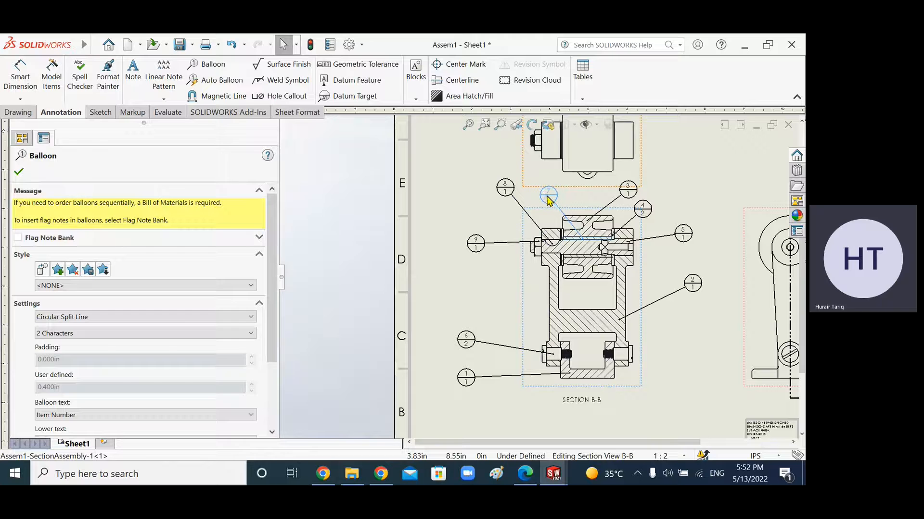
left_click_drag(625, 193, 682, 239)
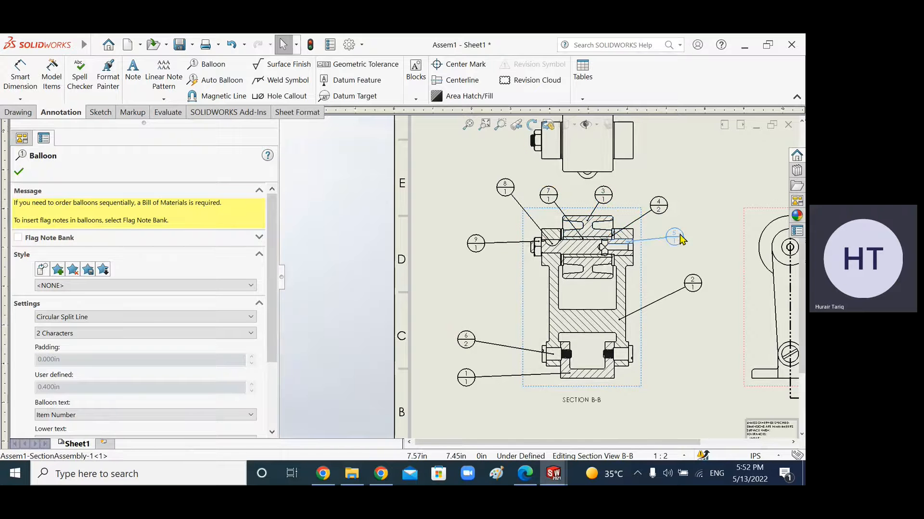
left_click_drag(697, 284, 670, 308)
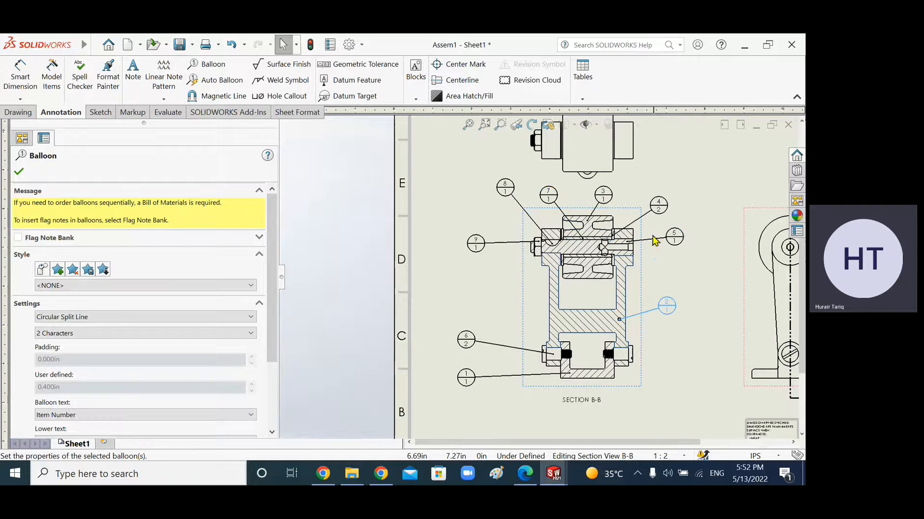
Step: Nudge the section view and side view slightly to realign them on the sheet
scroll(612, 196, "down", 1)
scroll(609, 196, "up", 2)
left_click_drag(610, 140, 612, 144)
scroll(621, 212, "down", 1)
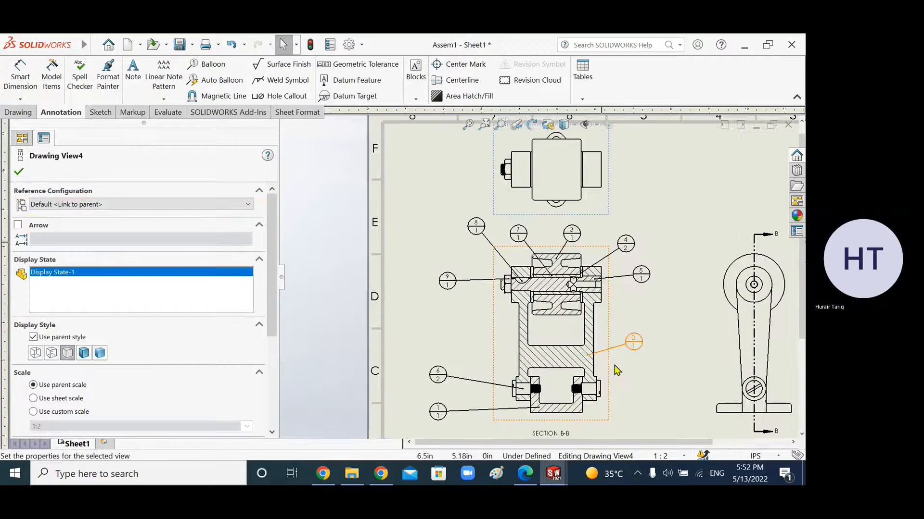
left_click_drag(609, 435, 615, 435)
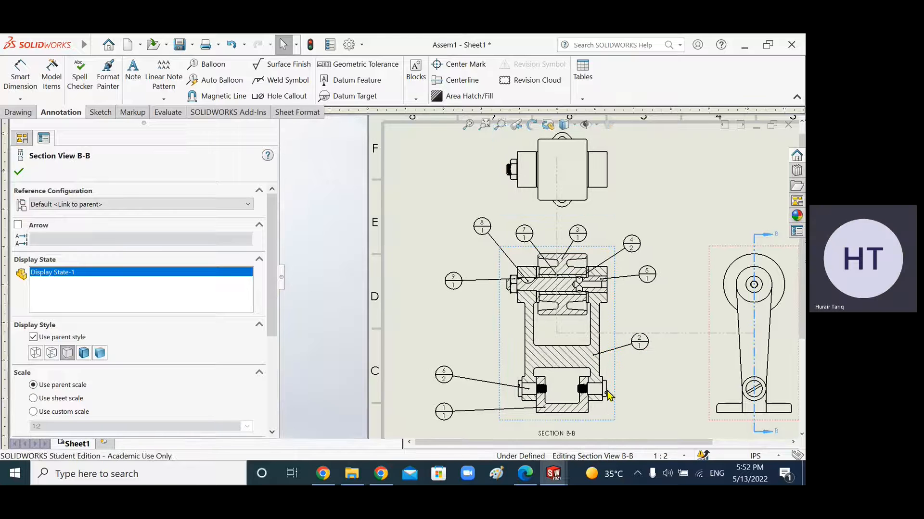
left_click_drag(706, 424, 708, 436)
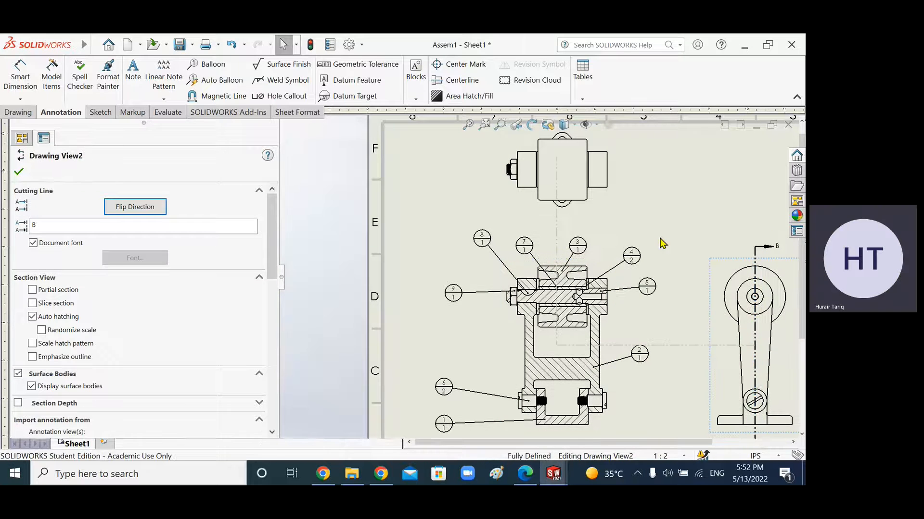
left_click(677, 211)
scroll(692, 310, "up", 5)
scroll(694, 315, "down", 2)
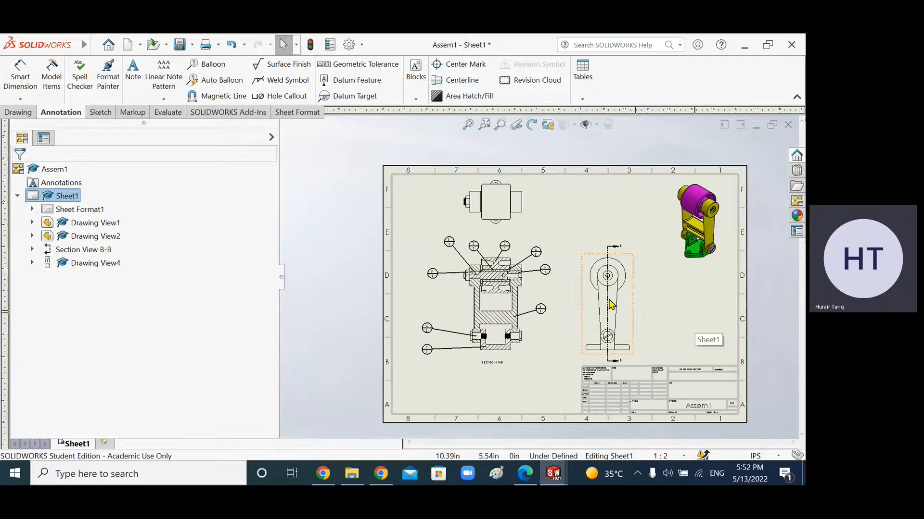
scroll(498, 270, "down", 2)
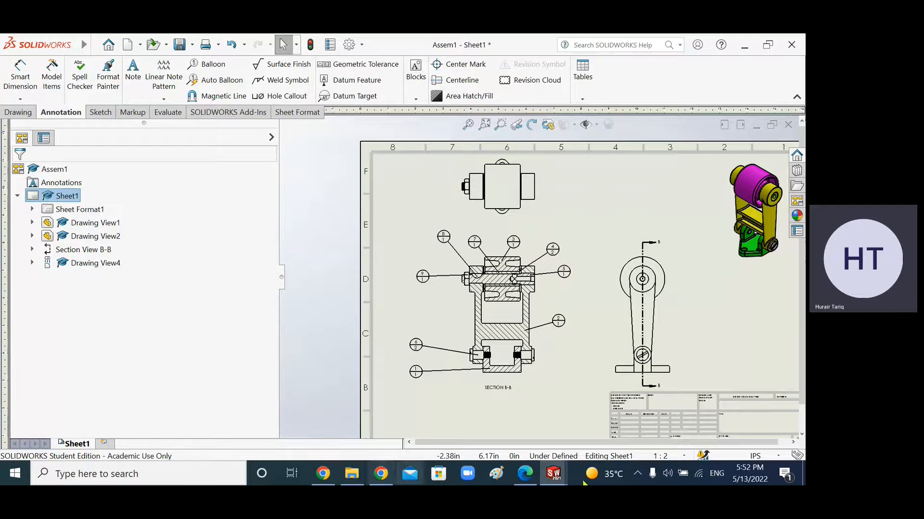
scroll(534, 339, "down", 2)
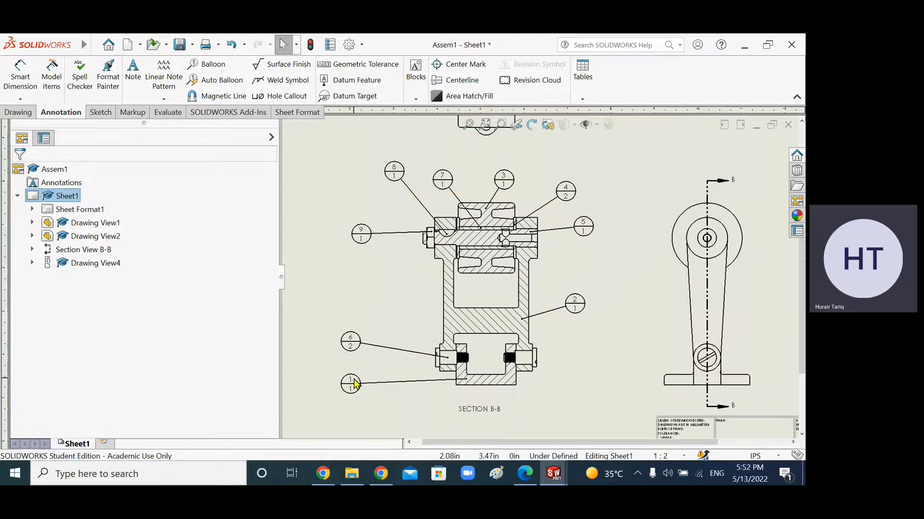
Step: Switch to the Assem1 assembly window and narrow the feature tree pane slightly
left_click(553, 474)
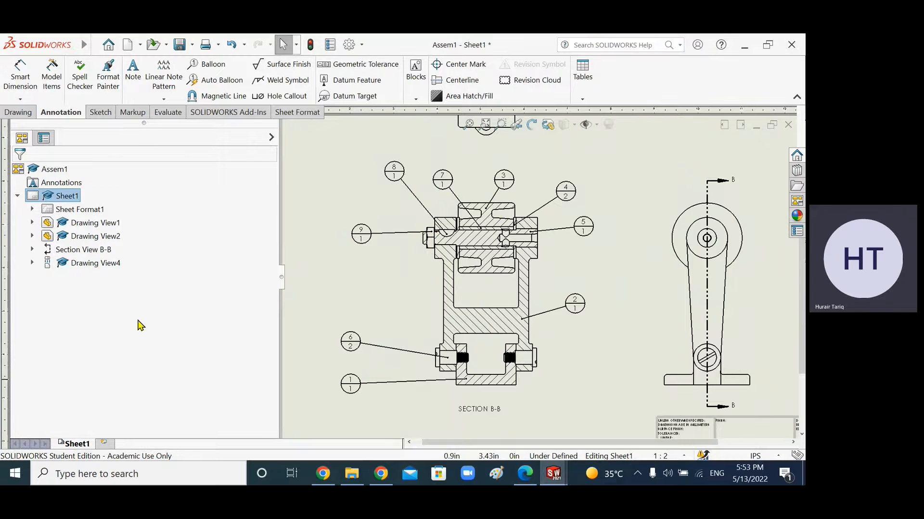
left_click(553, 474)
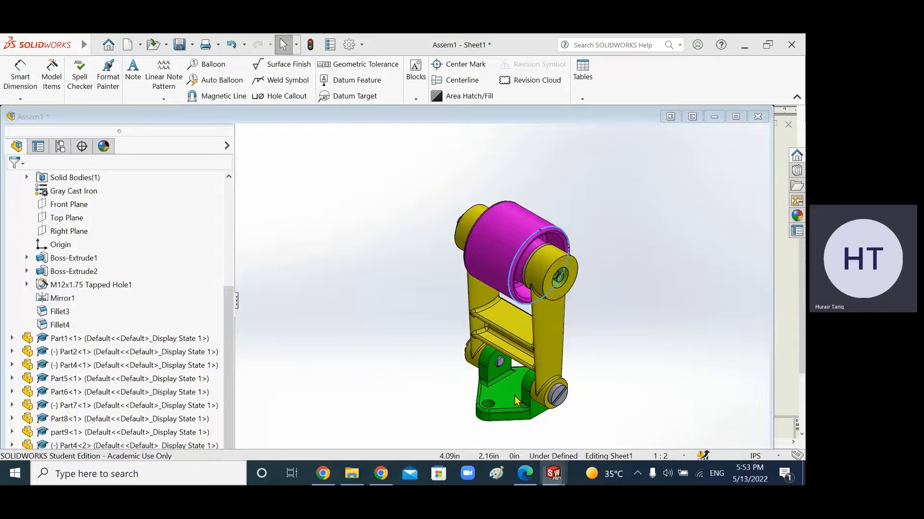
left_click(514, 398)
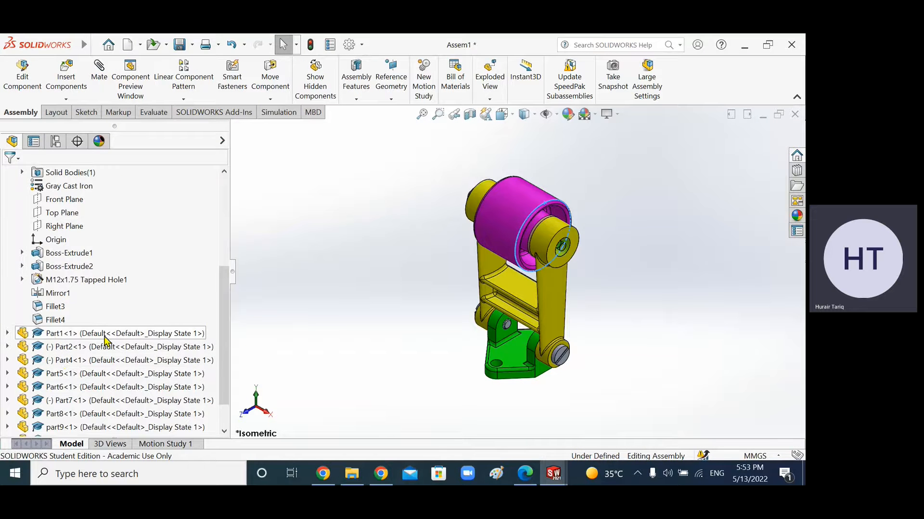
left_click(232, 296)
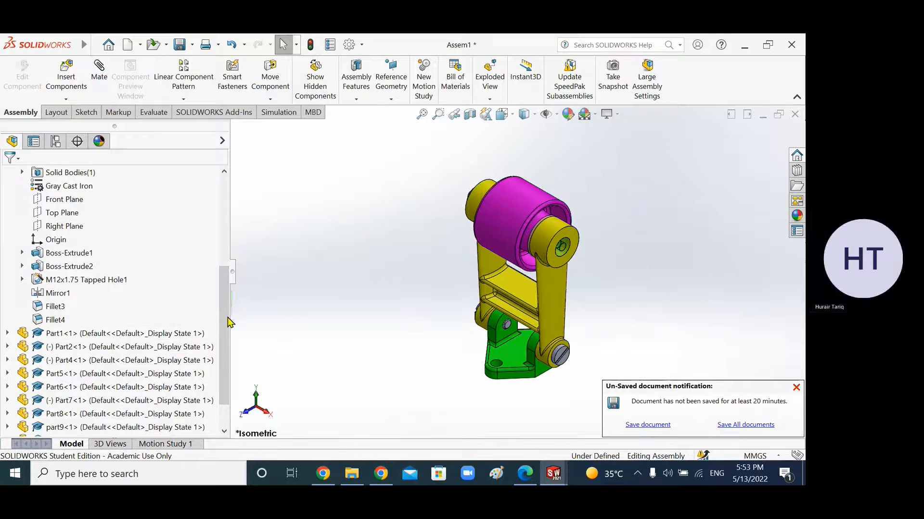
left_click_drag(230, 298, 215, 334)
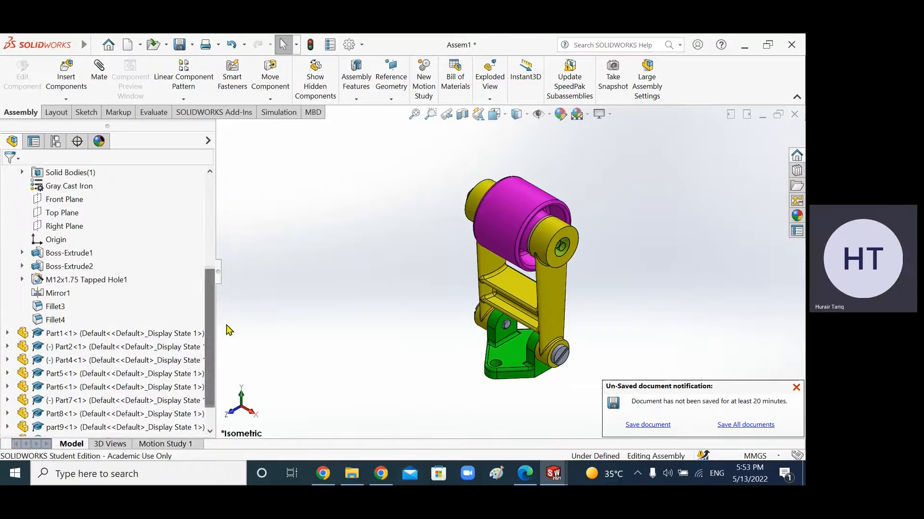
Step: Select assembly components one by one in the feature tree to identify each part in the model
left_click_drag(218, 278, 303, 287)
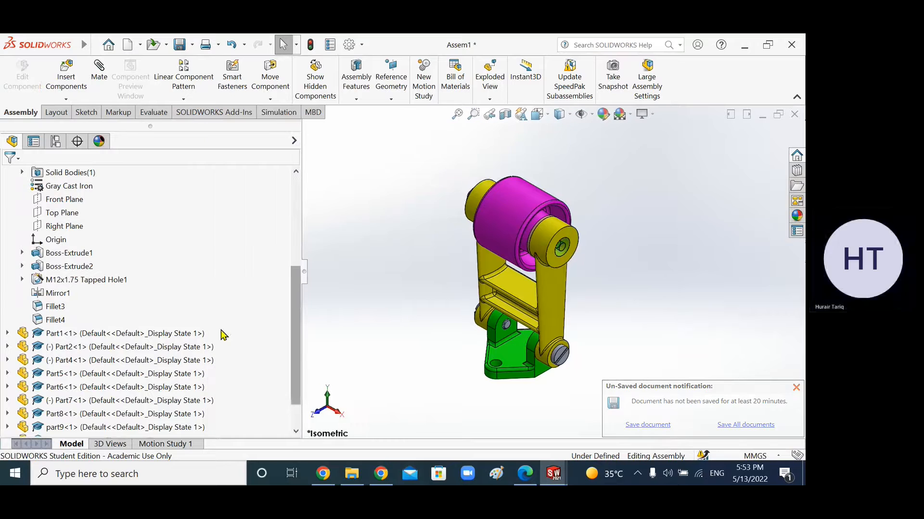
scroll(120, 337, "down", 2)
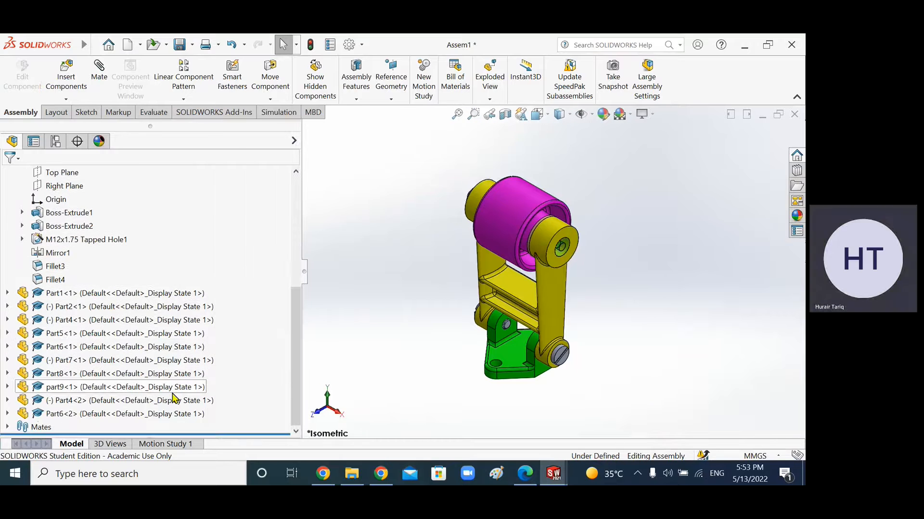
left_click(95, 295)
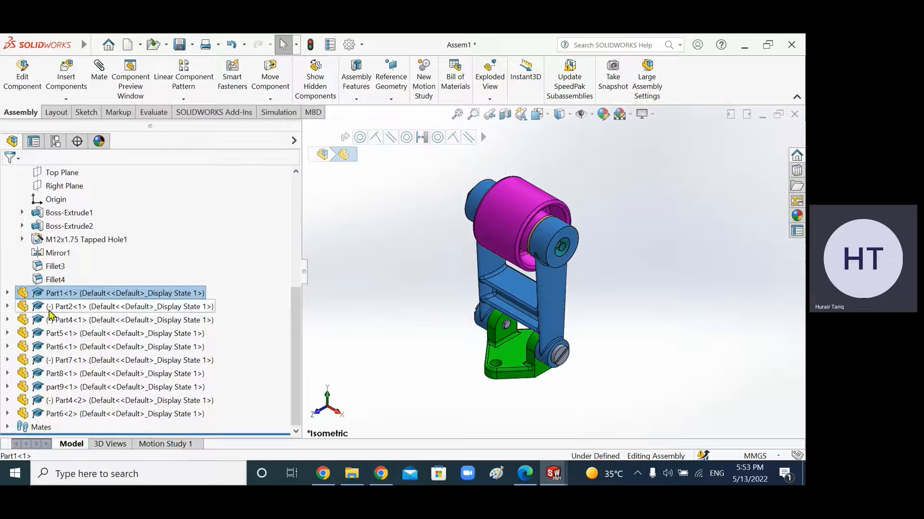
left_click(69, 308)
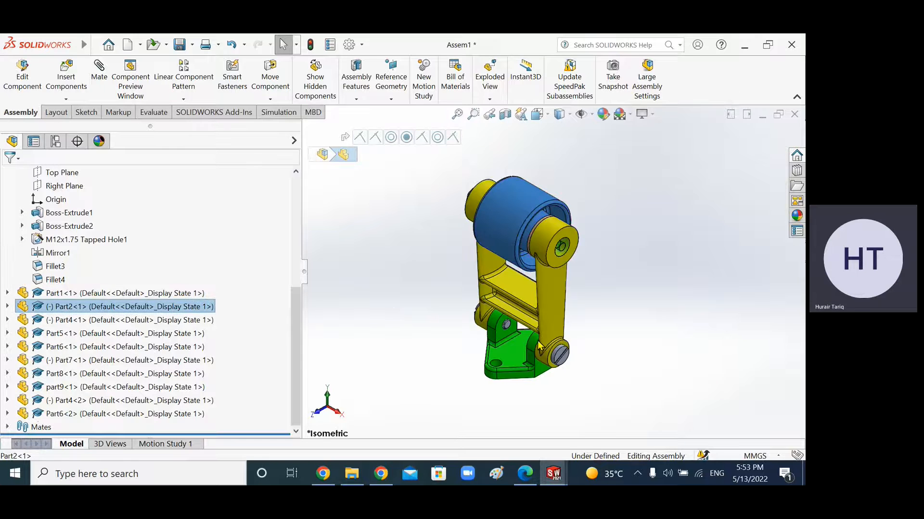
middle_click_drag(505, 407, 523, 355)
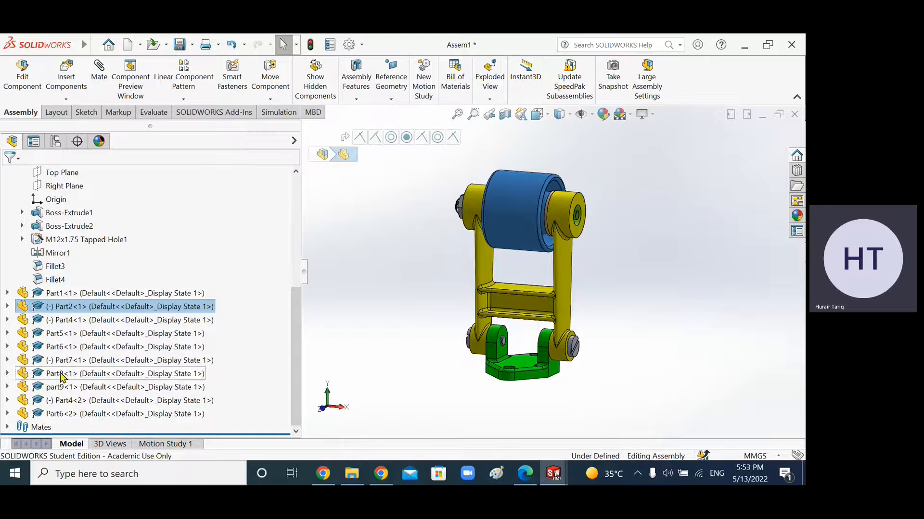
scroll(230, 377, "up", 3)
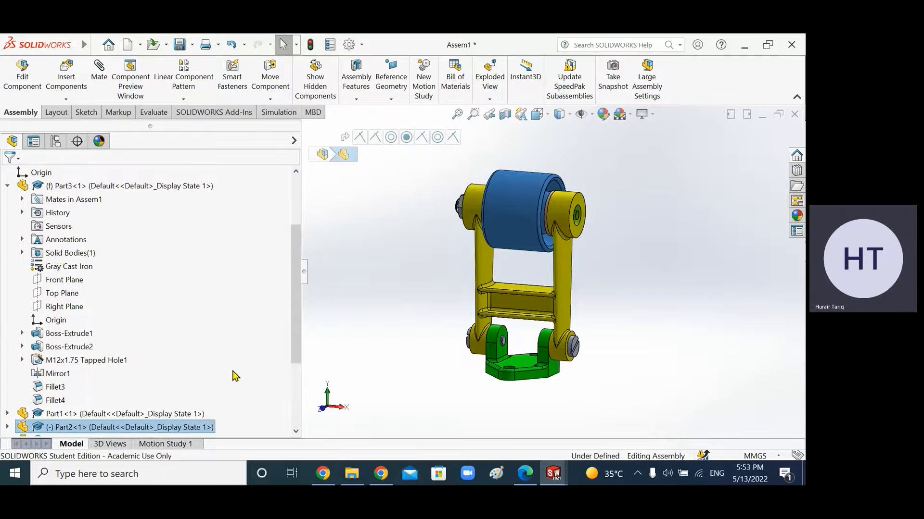
left_click(7, 187)
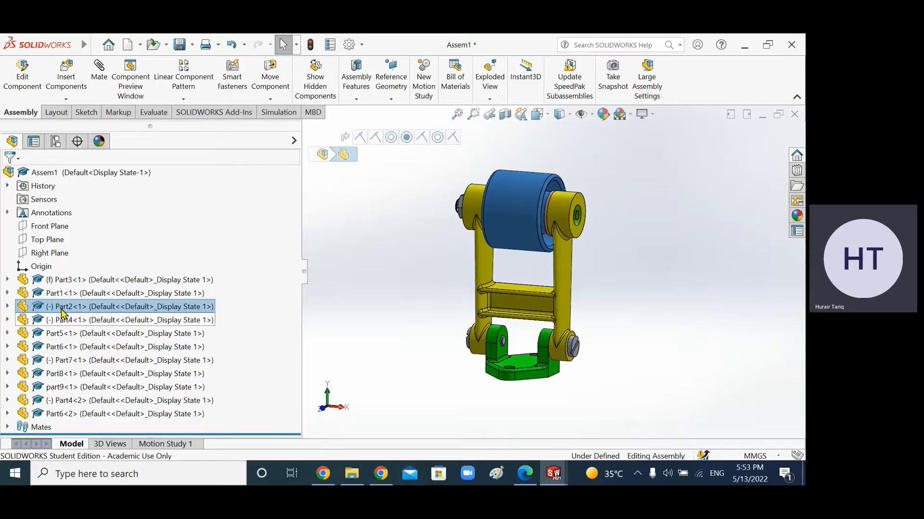
left_click(70, 281)
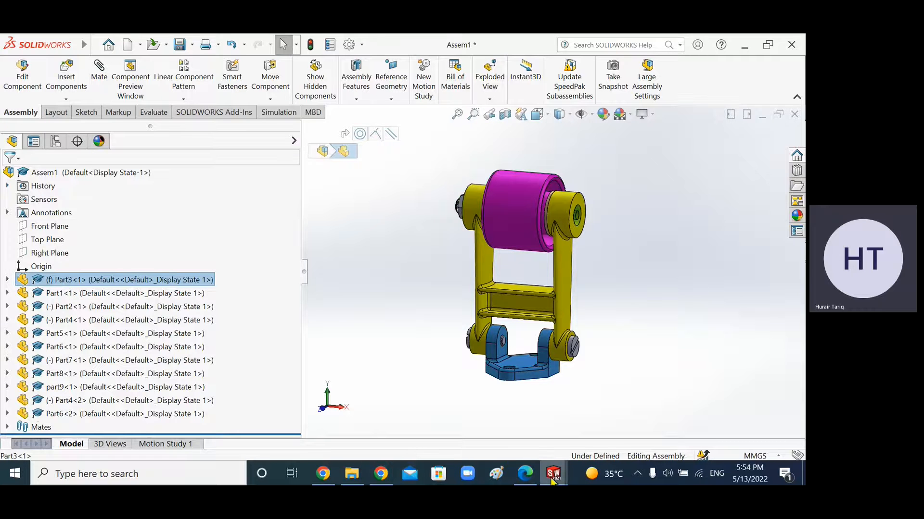
Step: Compare the drawing with the assembly by selecting Part1, Part2 and Part4 in the feature tree
mouse_move(552, 481)
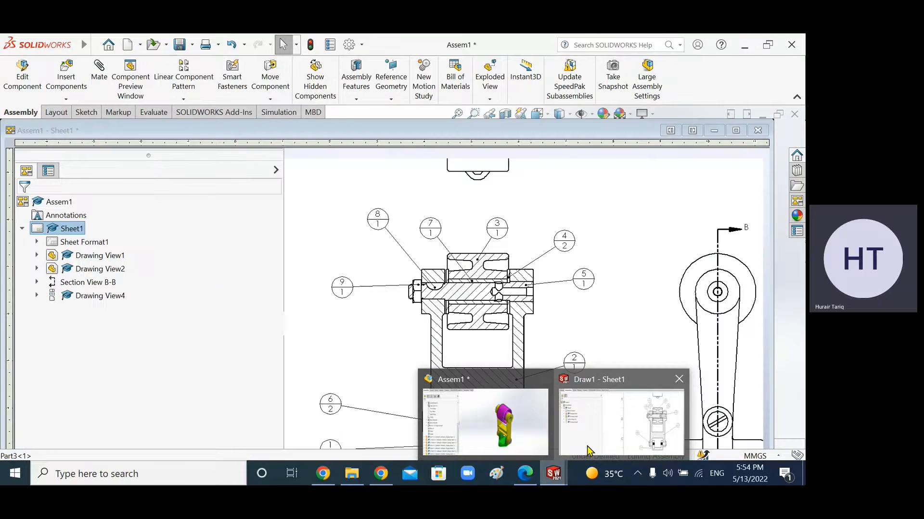
left_click(588, 450)
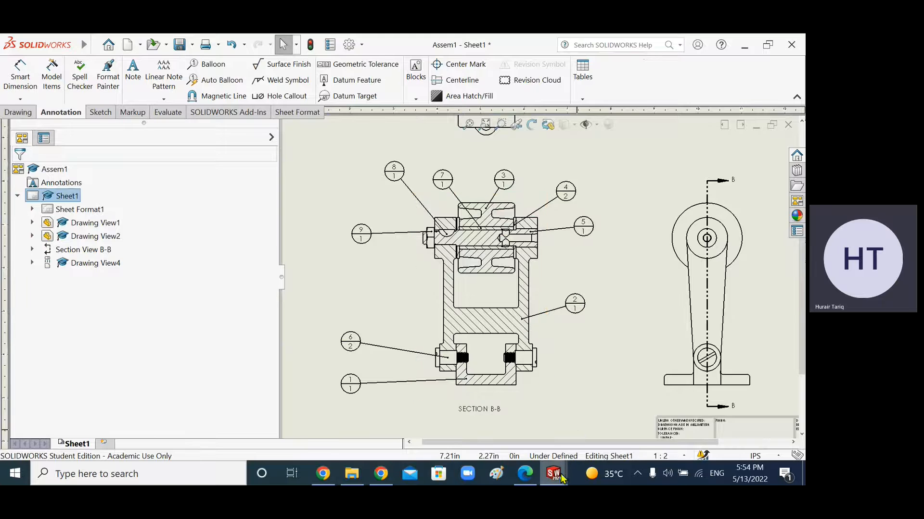
mouse_move(553, 474)
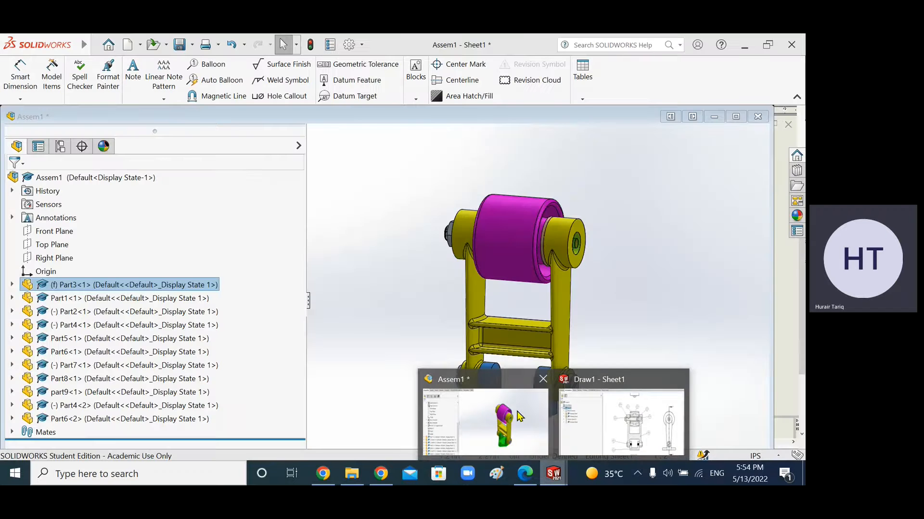
left_click(519, 417)
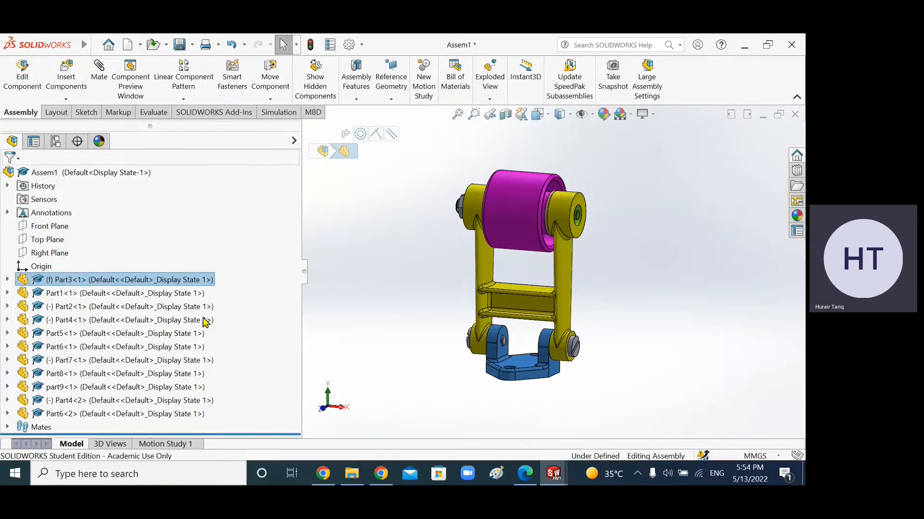
left_click(132, 296)
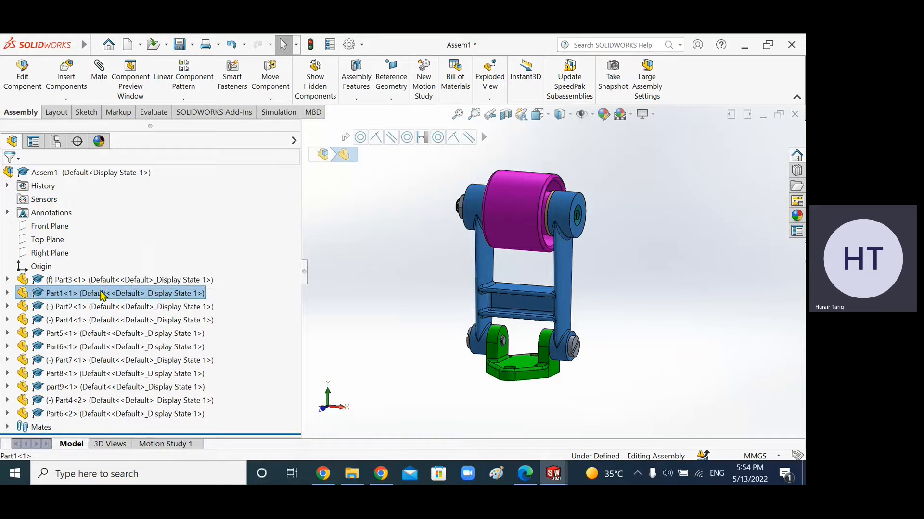
left_click(66, 312)
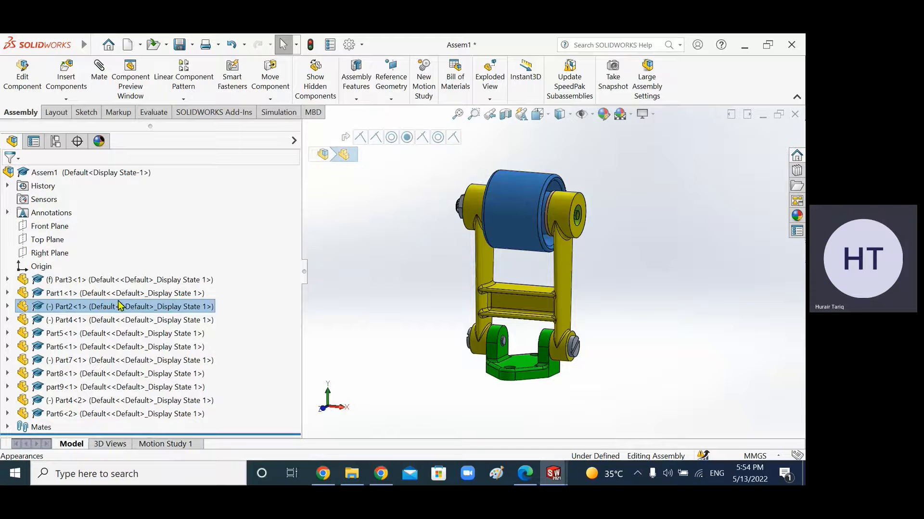
left_click(102, 321)
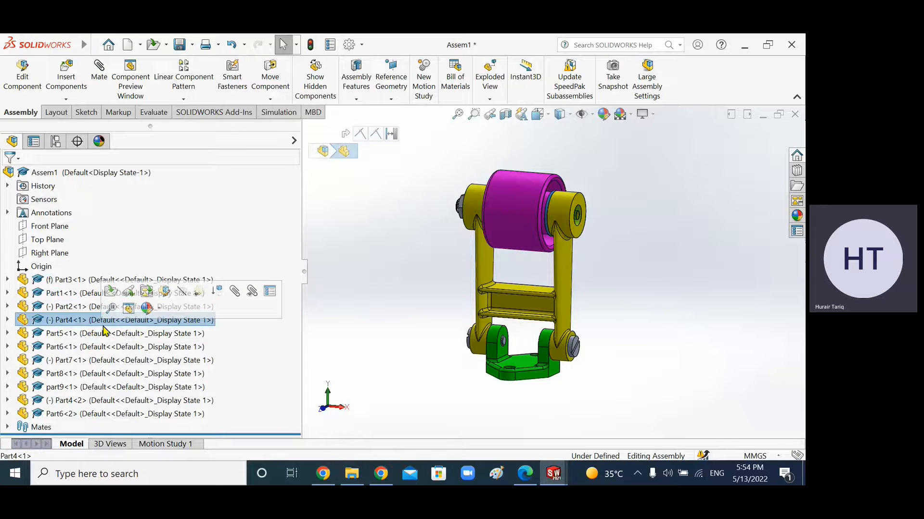
middle_click_drag(637, 200, 675, 208)
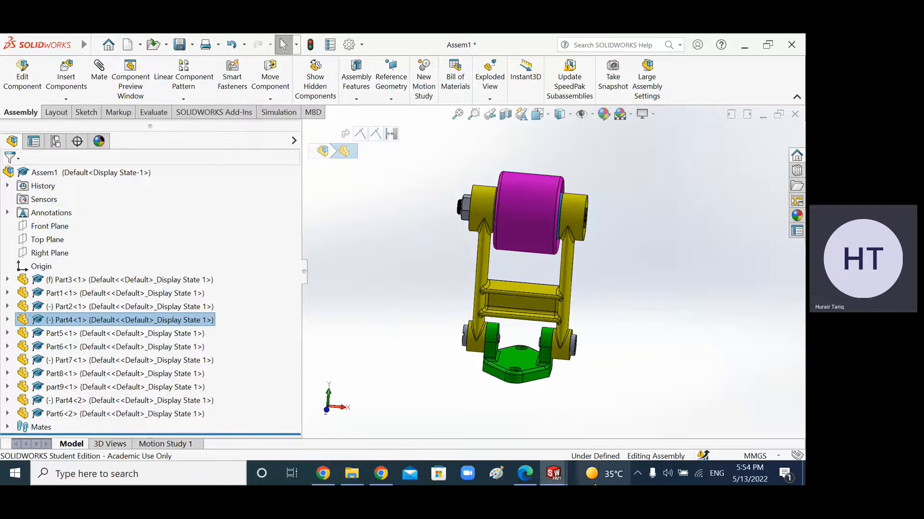
Step: Check the balloon numbers on Section B-B in the drawing, then return to the assembly
mouse_move(554, 476)
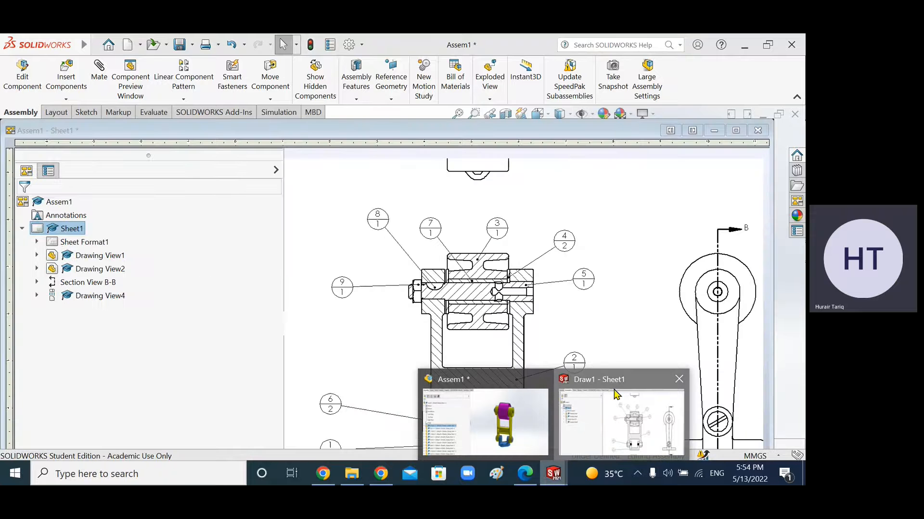
left_click(614, 389)
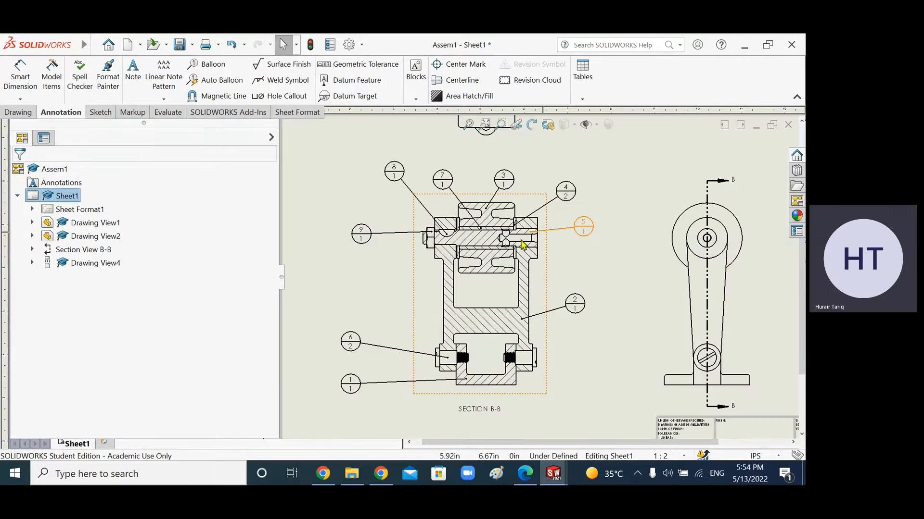
scroll(524, 241, "down", 2)
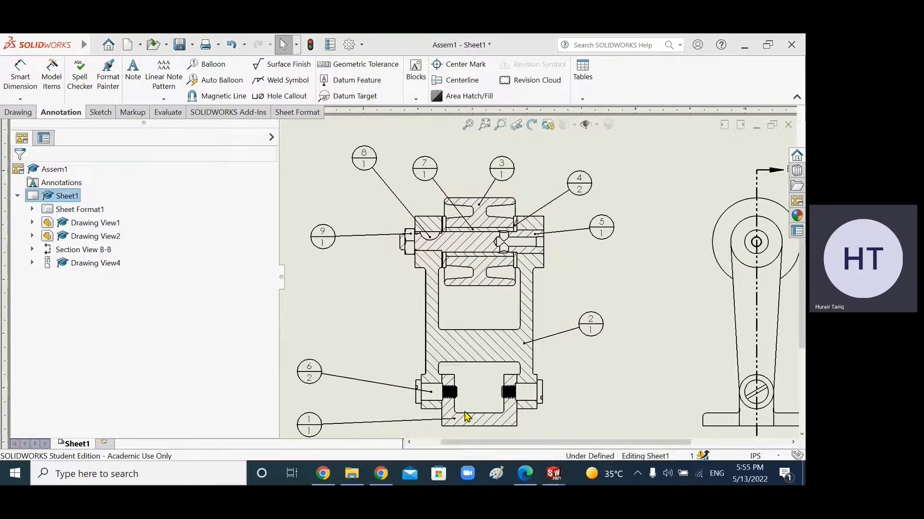
key("ctrl+Tab")
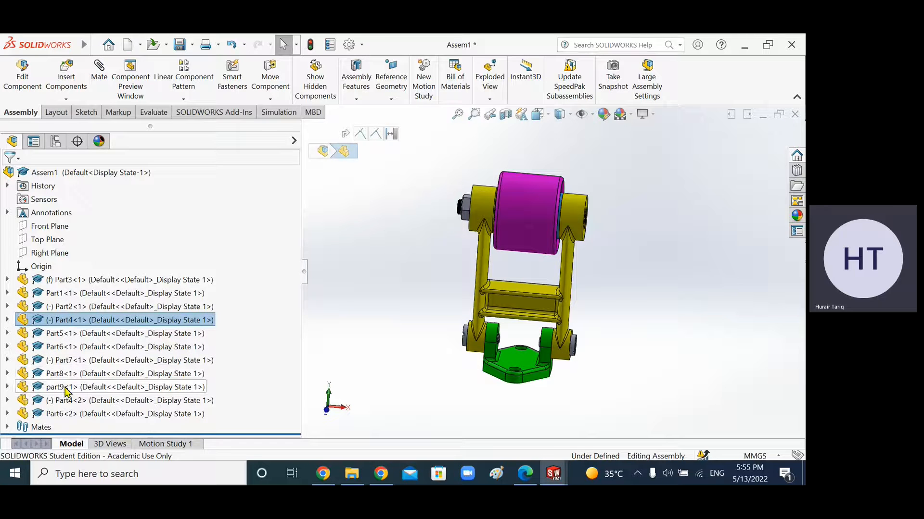
Step: Review the assignment PDF's requirement to add balloons and a BOM table with a Materials column
mouse_move(358, 468)
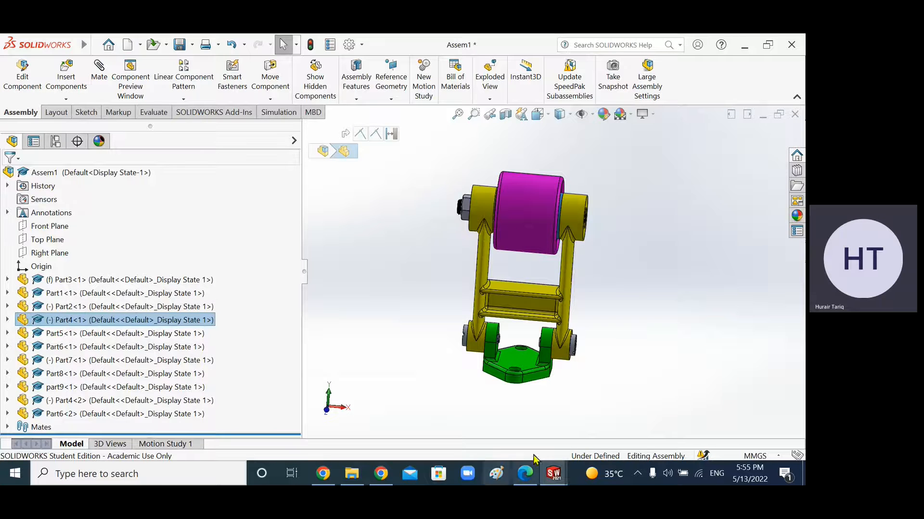
left_click(531, 483)
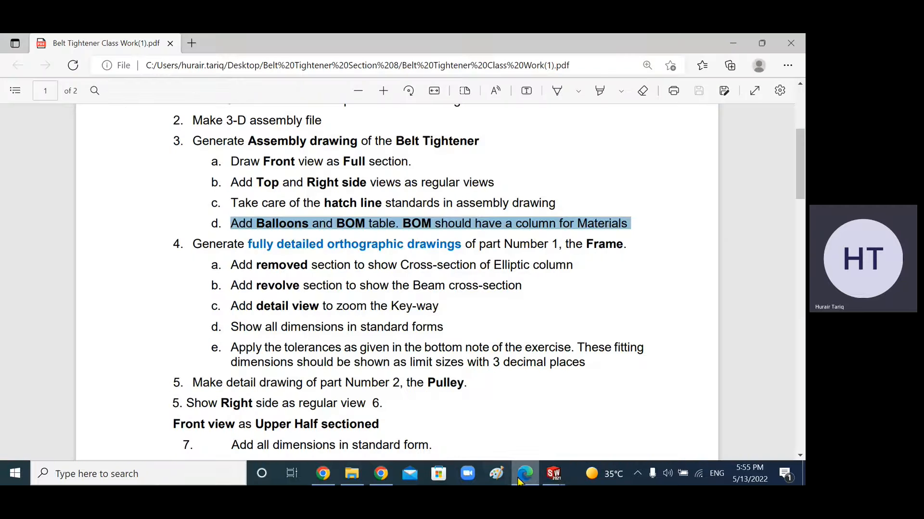
scroll(404, 252, "up", 1)
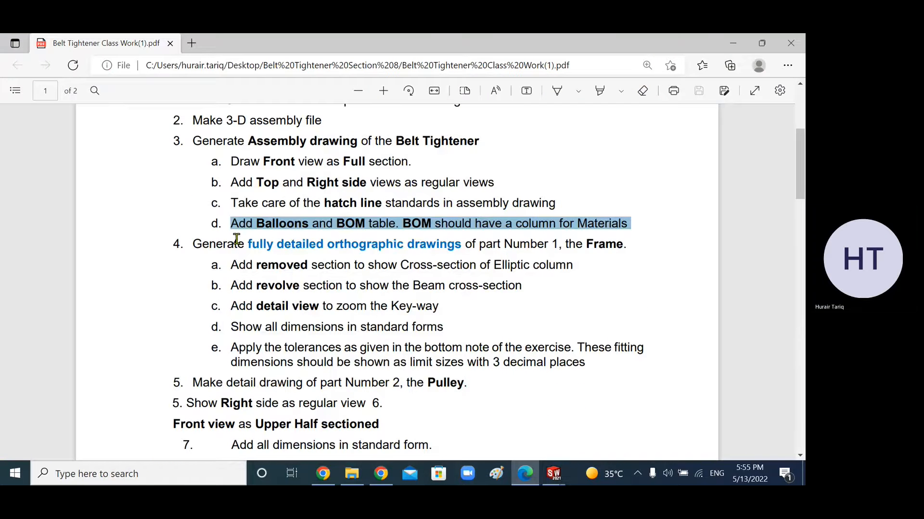
left_click(233, 224)
left_click_drag(232, 223, 398, 225)
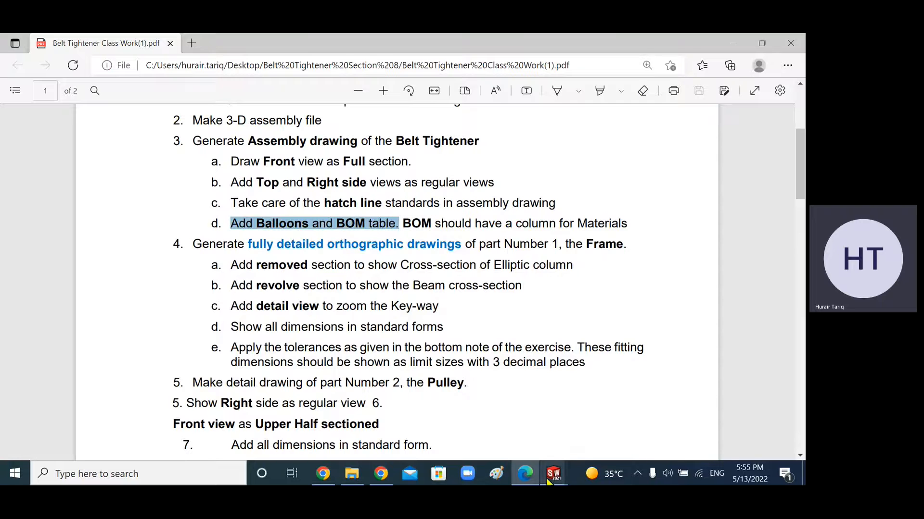
left_click(465, 236)
left_click_drag(400, 228, 662, 216)
left_click(662, 217)
Step: Start a Bill of Materials table in the drawing based on Section View B-B
left_click(553, 474)
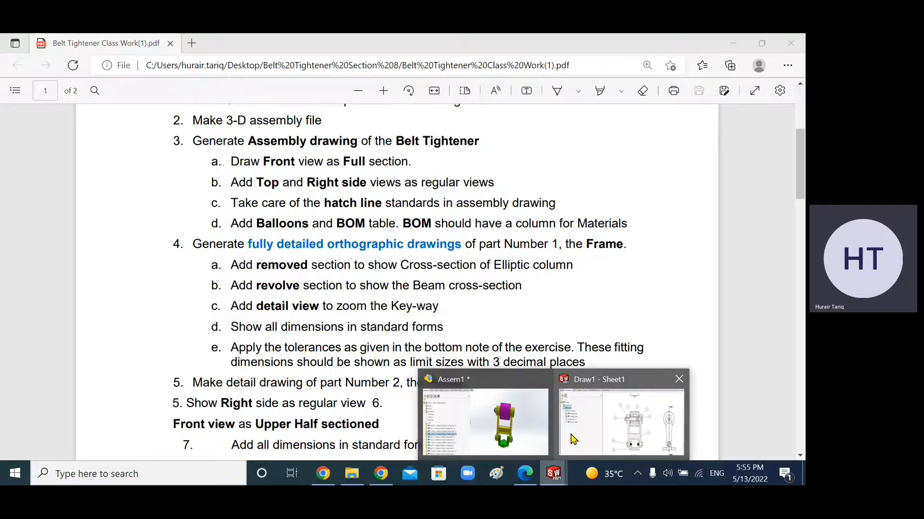
left_click(596, 419)
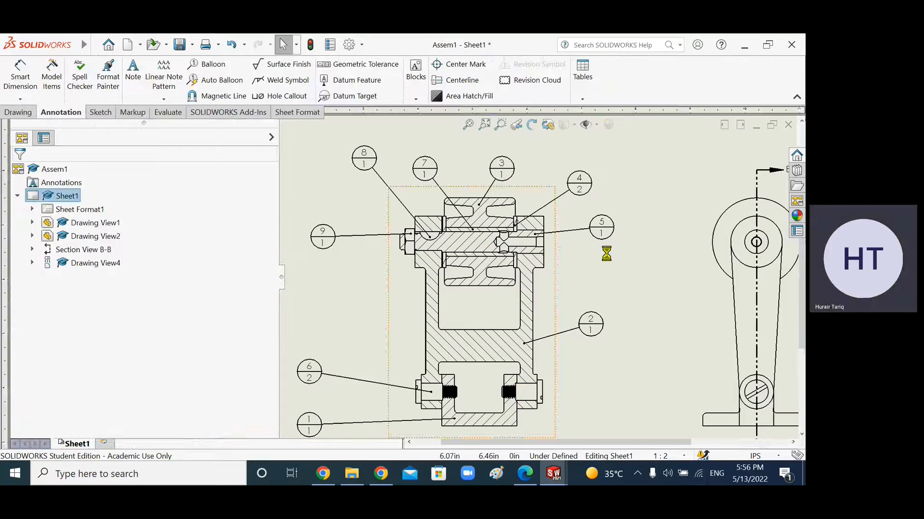
key("f")
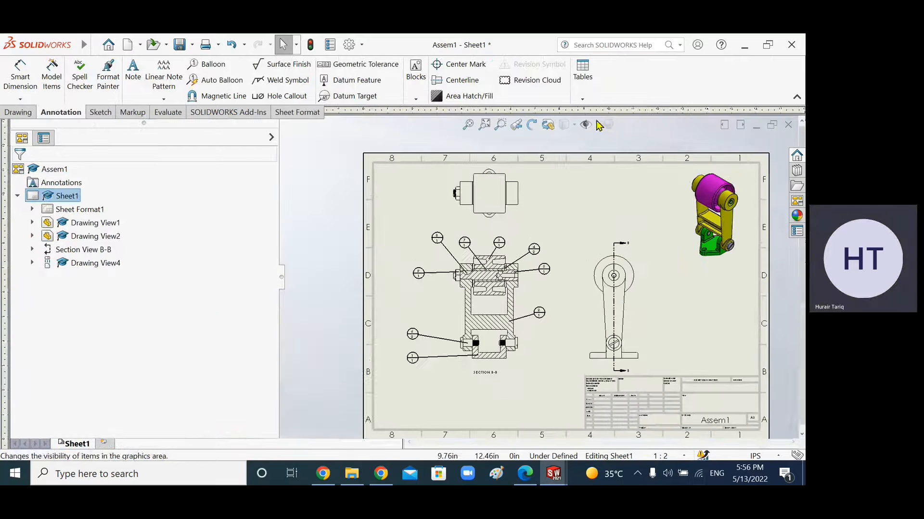
left_click(582, 99)
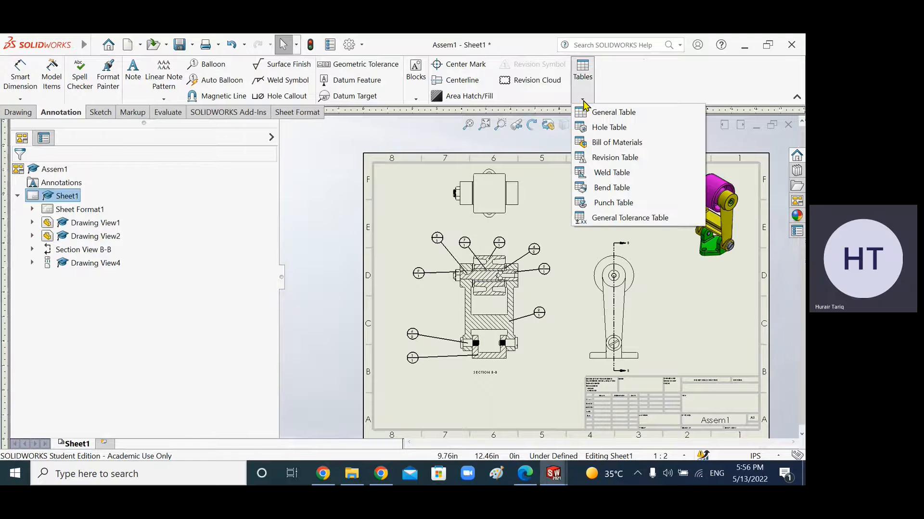
left_click(609, 144)
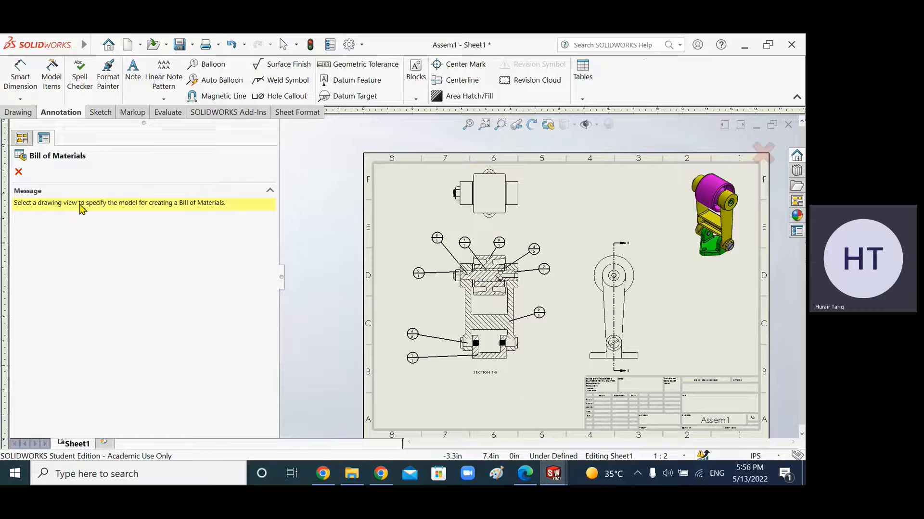
left_click(524, 366)
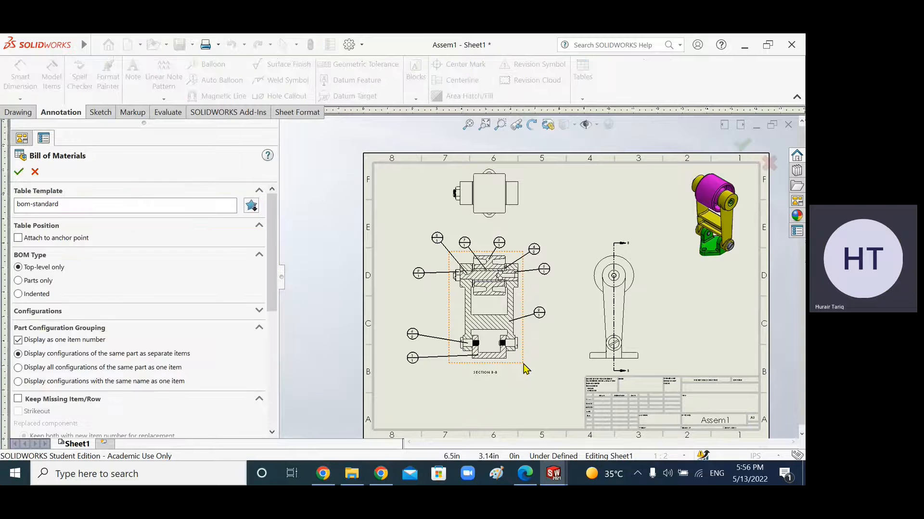
Step: Set the BOM table template to bom-material
double_click(22, 204)
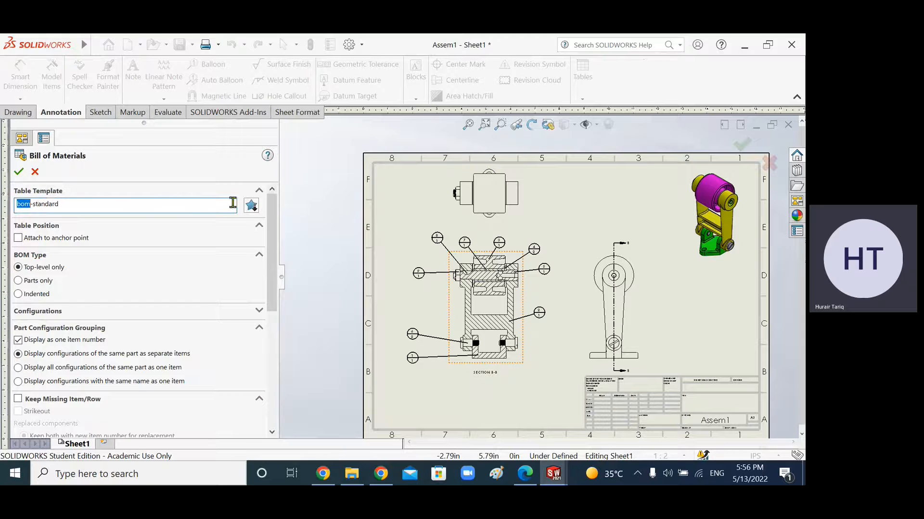
left_click(254, 210)
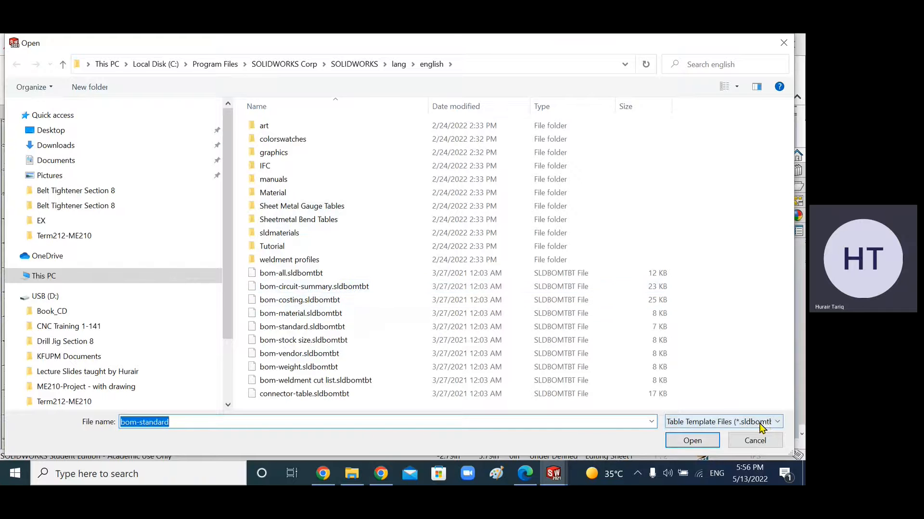
left_click(761, 423)
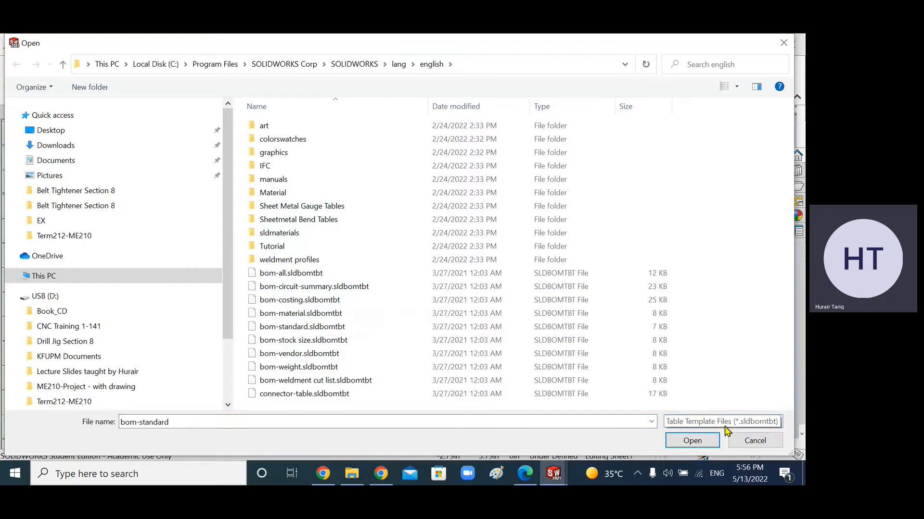
left_click(724, 434)
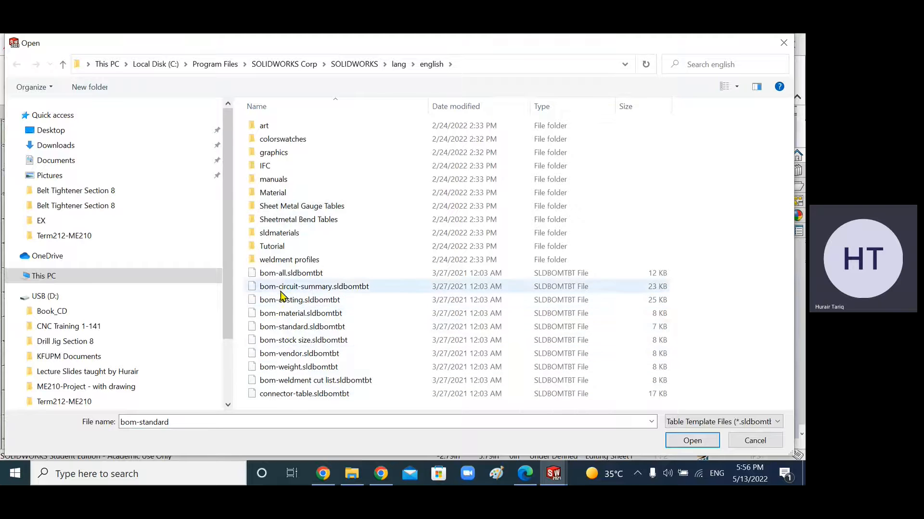
left_click(302, 315)
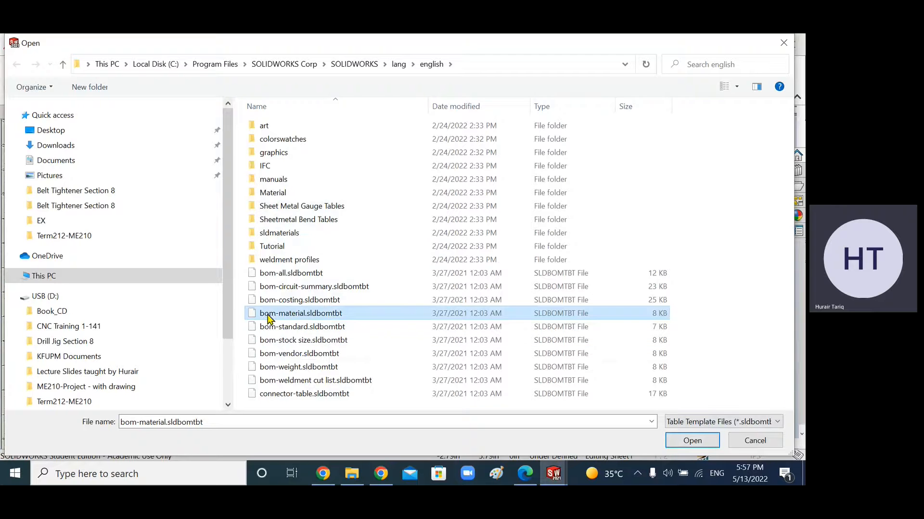
left_click(691, 441)
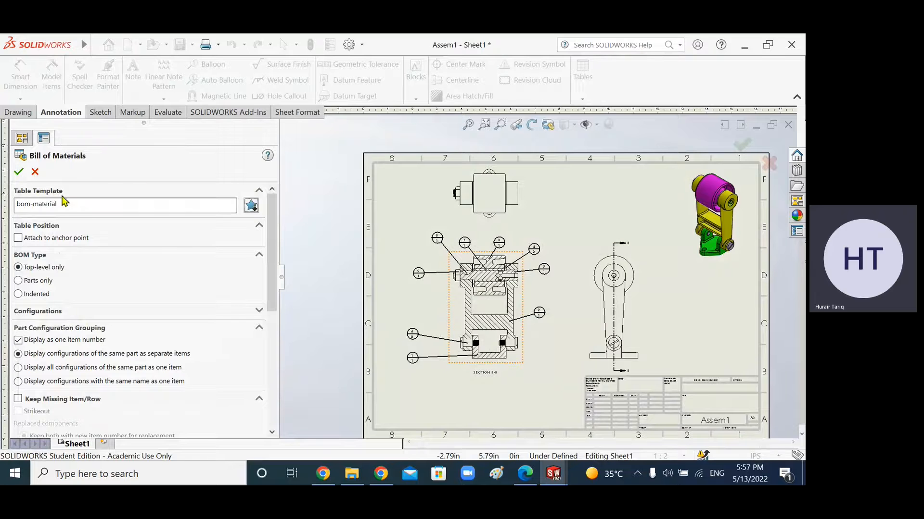
Step: Confirm the Bill of Materials and place the table near the top of the sheet above the side view
left_click(20, 173)
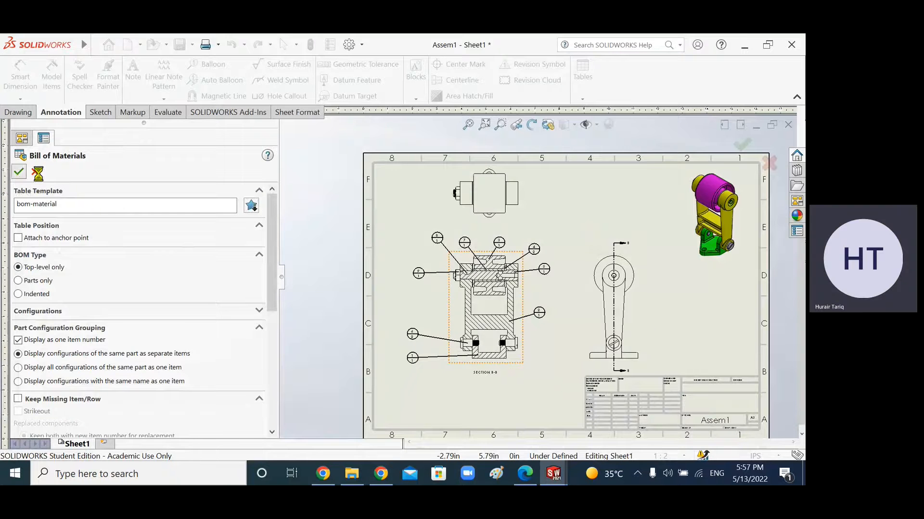
scroll(519, 179, "down", 5)
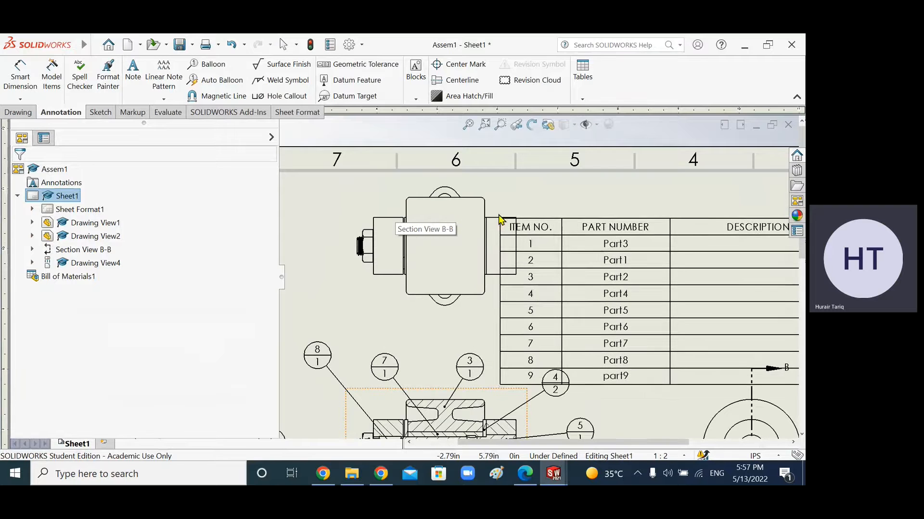
scroll(500, 212, "up", 2)
scroll(549, 229, "up", 1)
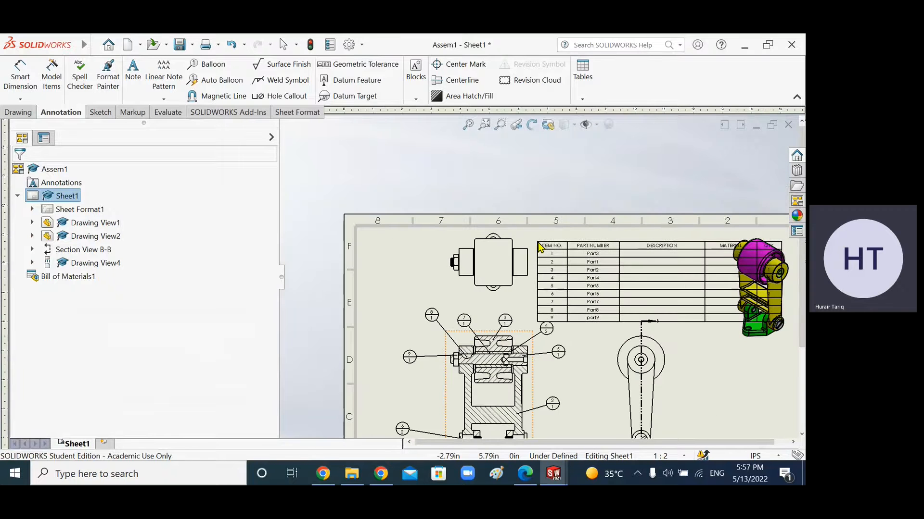
left_click(540, 243)
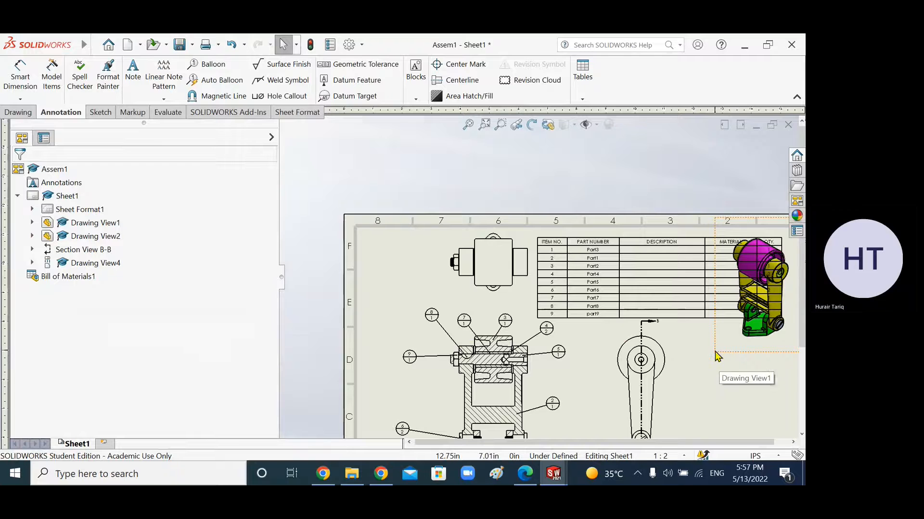
Step: Inspect the BOM table's item numbers and part numbers against the balloons on the sheet
scroll(715, 355, "up", 4)
scroll(543, 269, "down", 3)
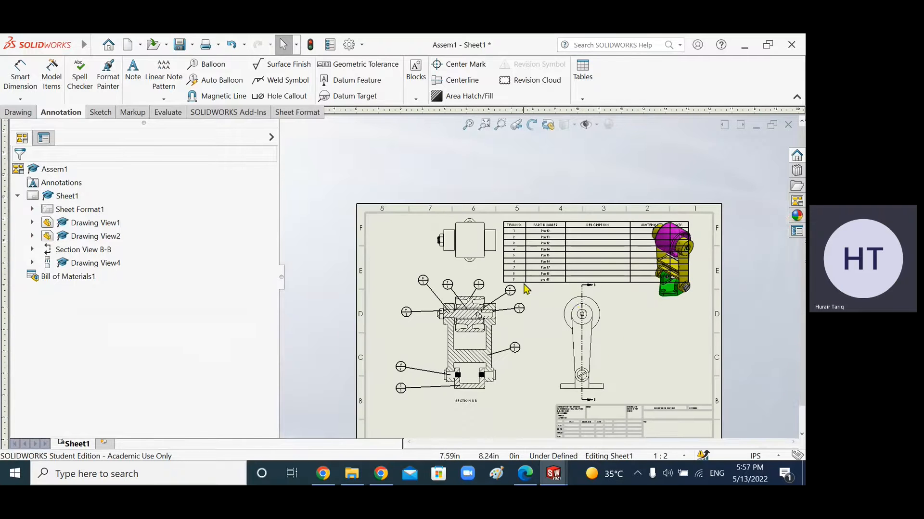
scroll(534, 250, "down", 2)
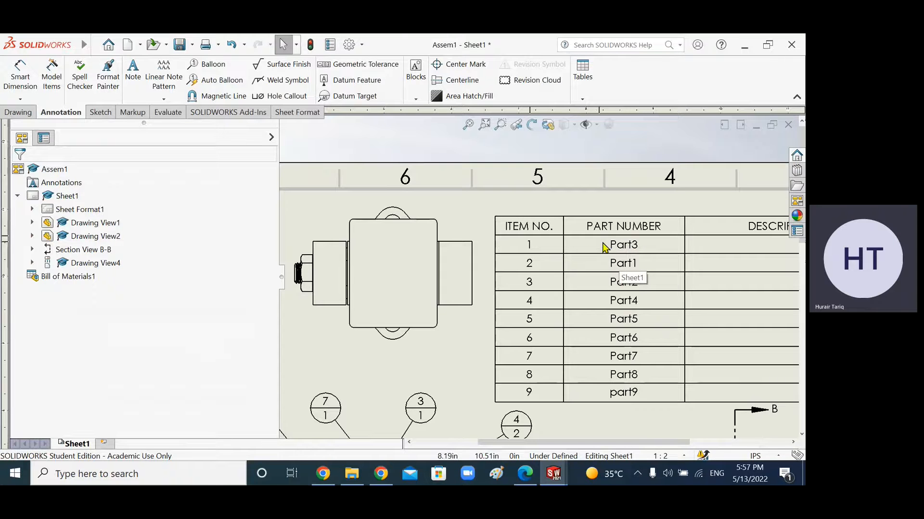
left_click(528, 253)
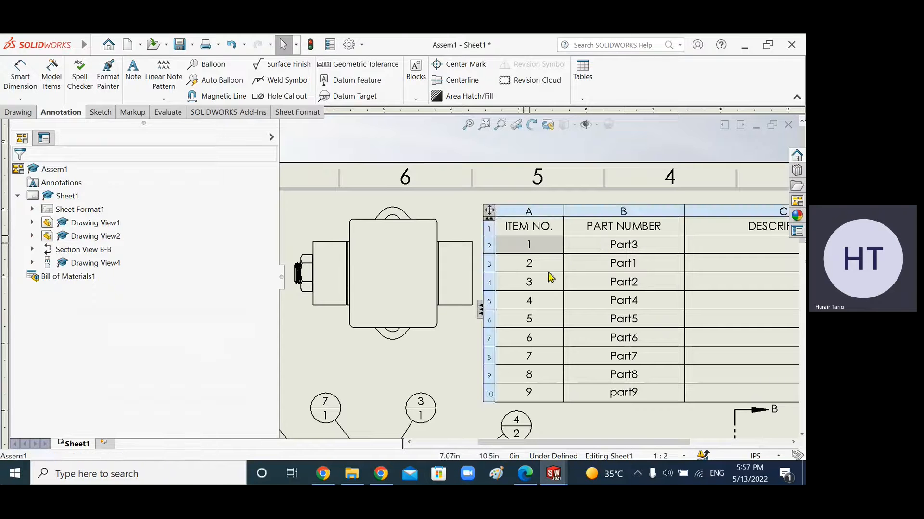
scroll(552, 311, "up", 3)
scroll(532, 398, "up", 2)
scroll(494, 406, "down", 4)
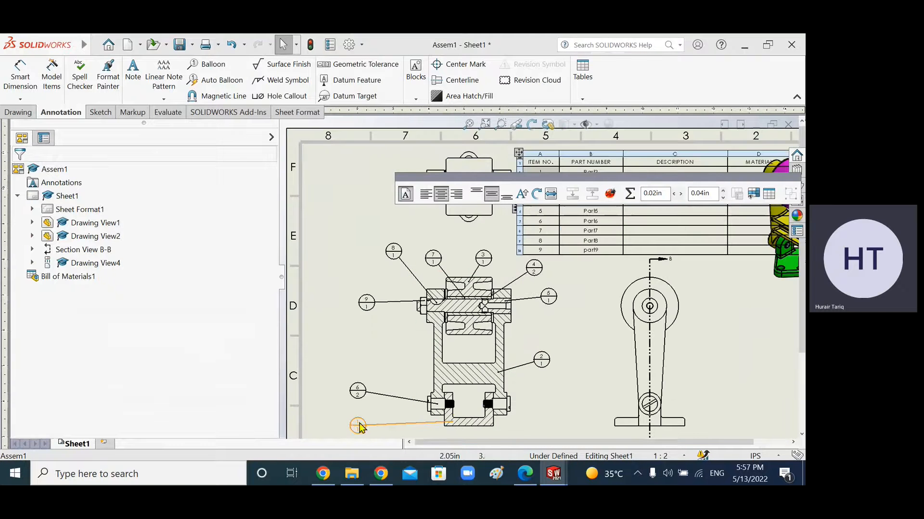
scroll(548, 279, "up", 2)
scroll(551, 210, "down", 2)
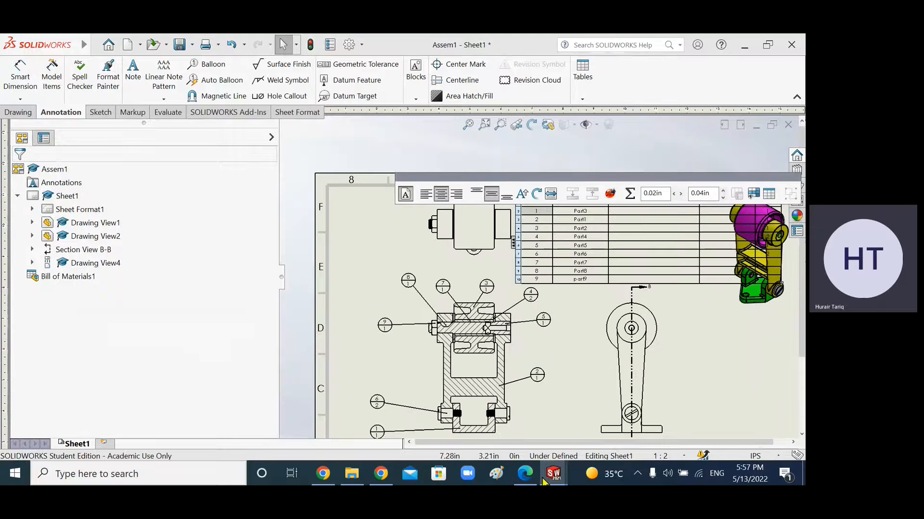
Step: Compare the BOM part list with the assembly's component tree, then return to the drawing and dismiss the unsaved-document notice
mouse_move(550, 476)
left_click(460, 431)
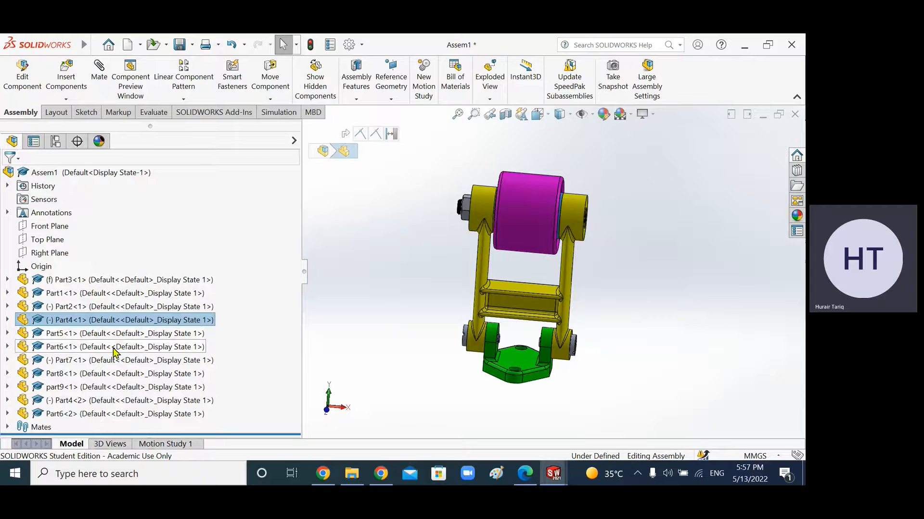
mouse_move(553, 475)
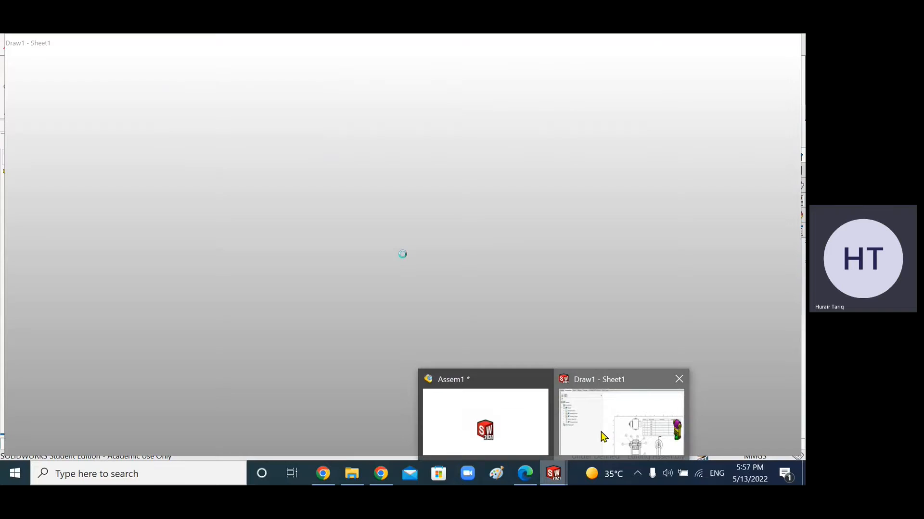
left_click(604, 433)
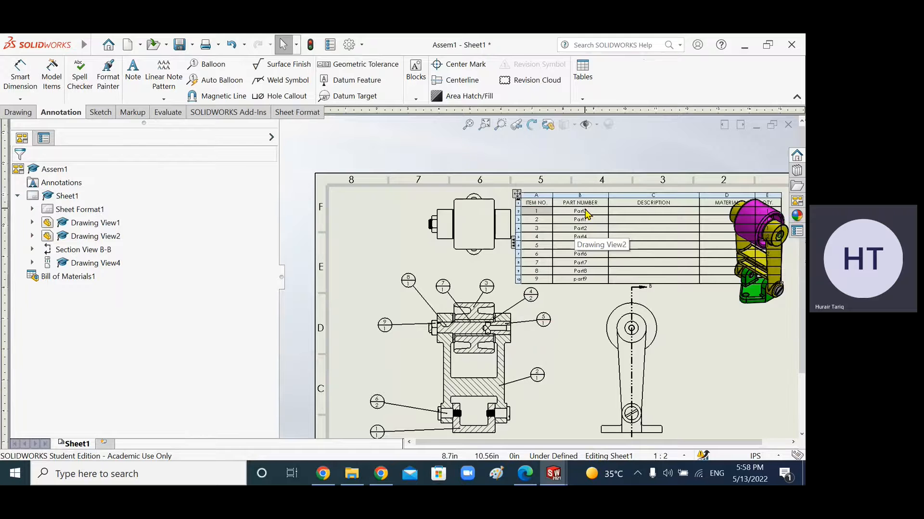
scroll(587, 214, "up", 5)
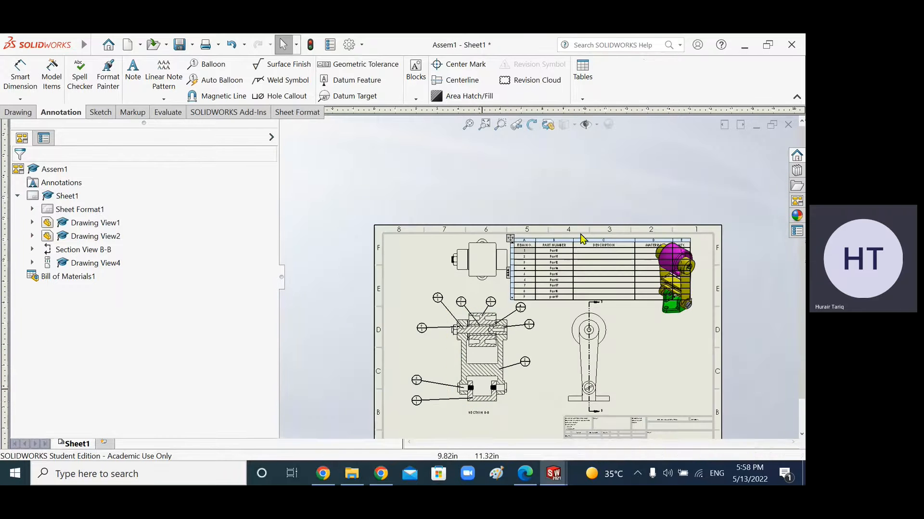
scroll(601, 233, "down", 2)
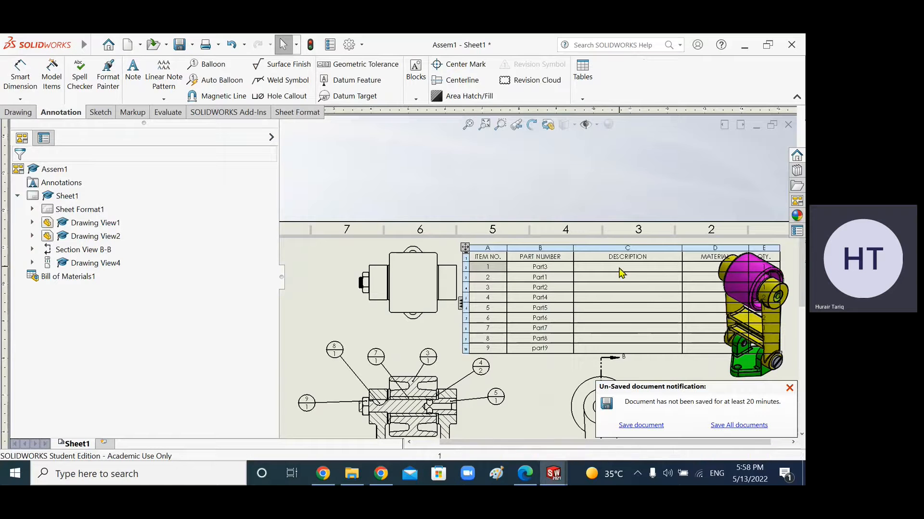
left_click(790, 388)
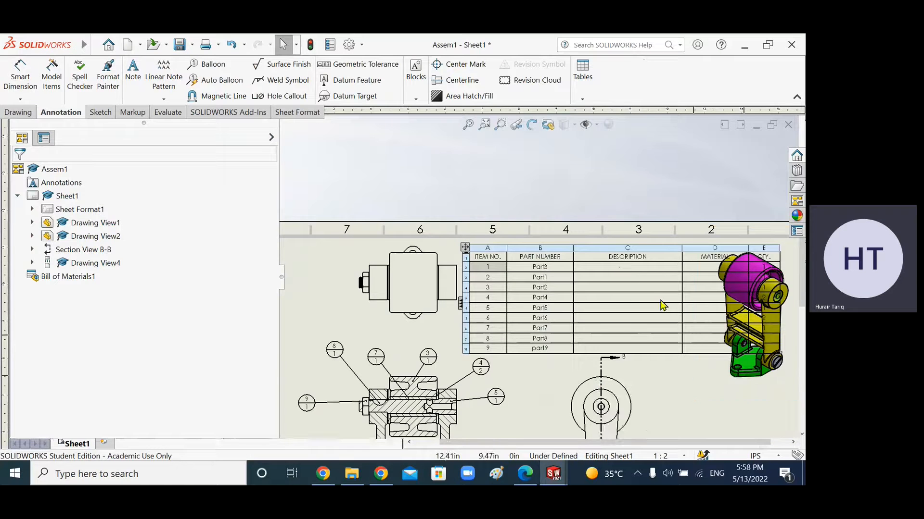
Step: Enter Bracket as the description for item 1, Part3, keeping the cell's property link
scroll(667, 292, "down", 3)
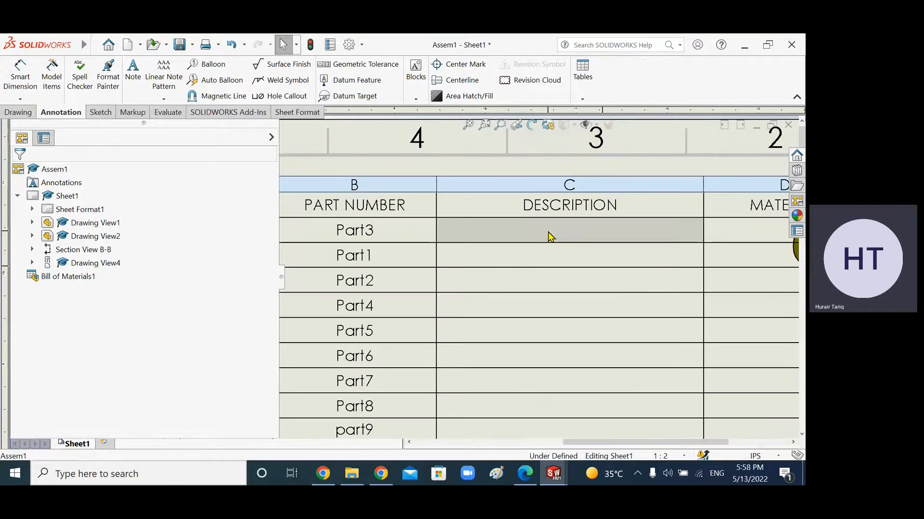
double_click(551, 236)
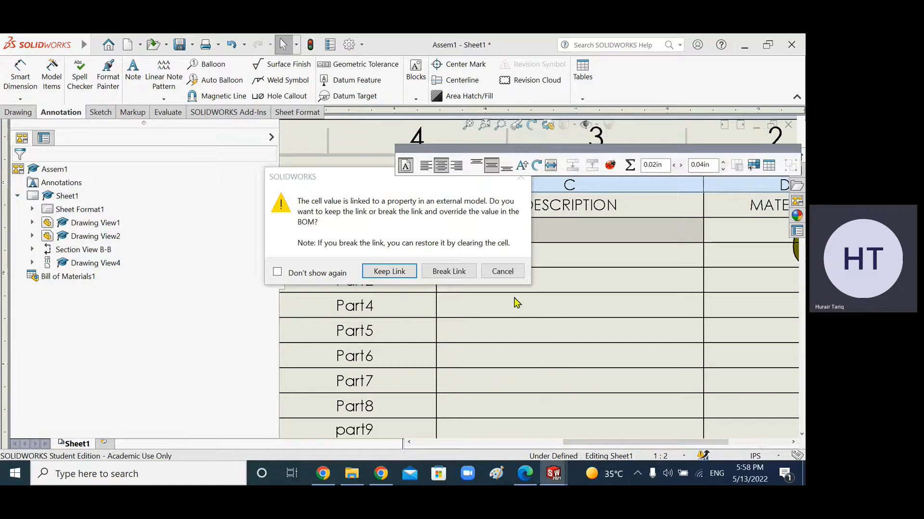
left_click(389, 272)
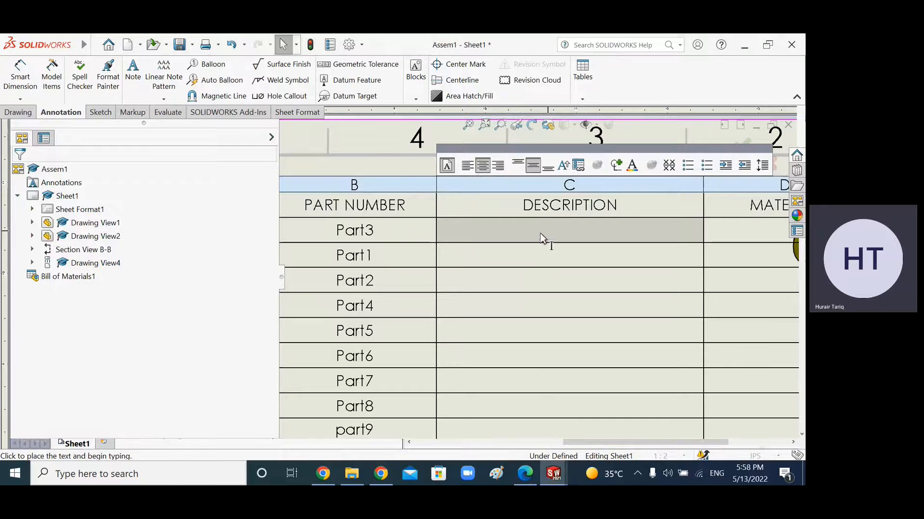
type("Bracket")
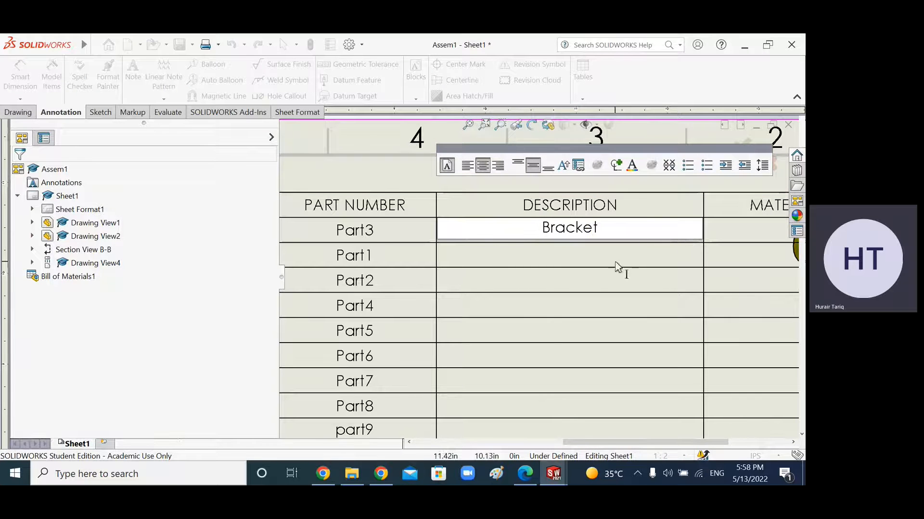
Step: Enter Frame as the description for item 2, Part1, keeping the link, and finish editing the cell
scroll(541, 305, "up", 2)
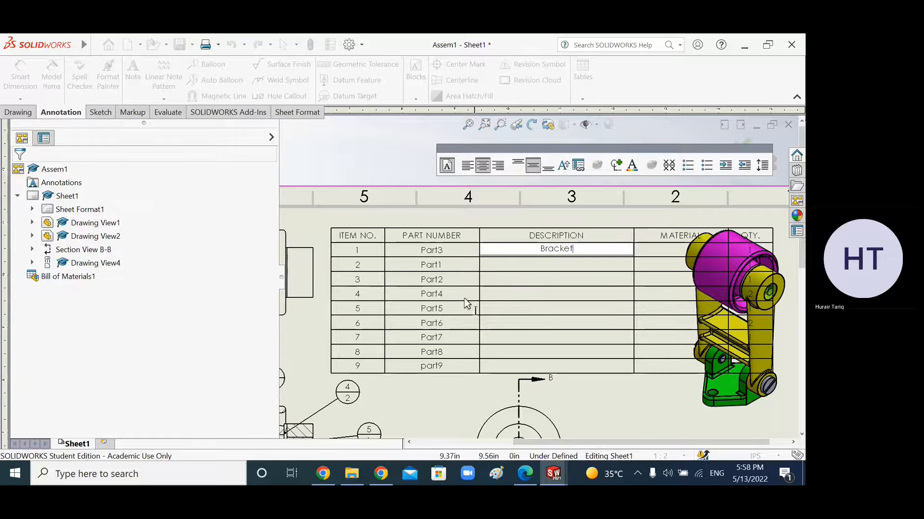
left_click(529, 269)
double_click(532, 277)
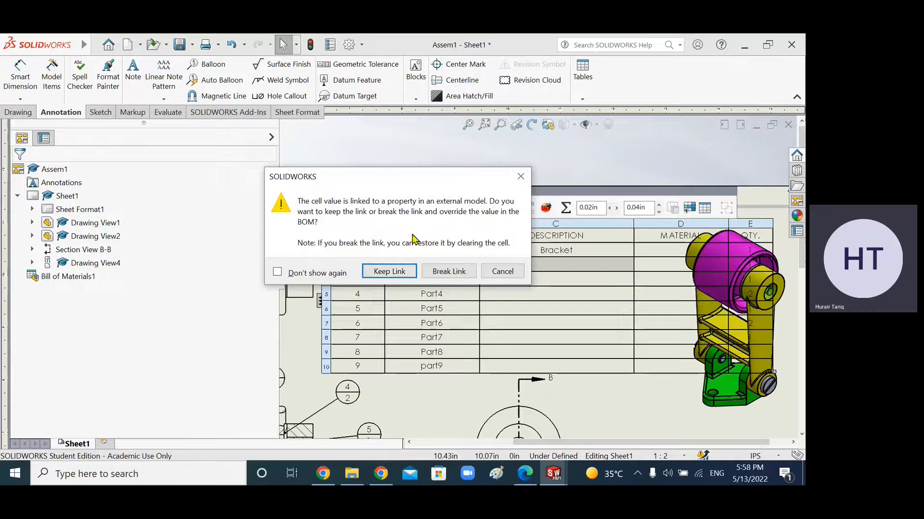
left_click(387, 271)
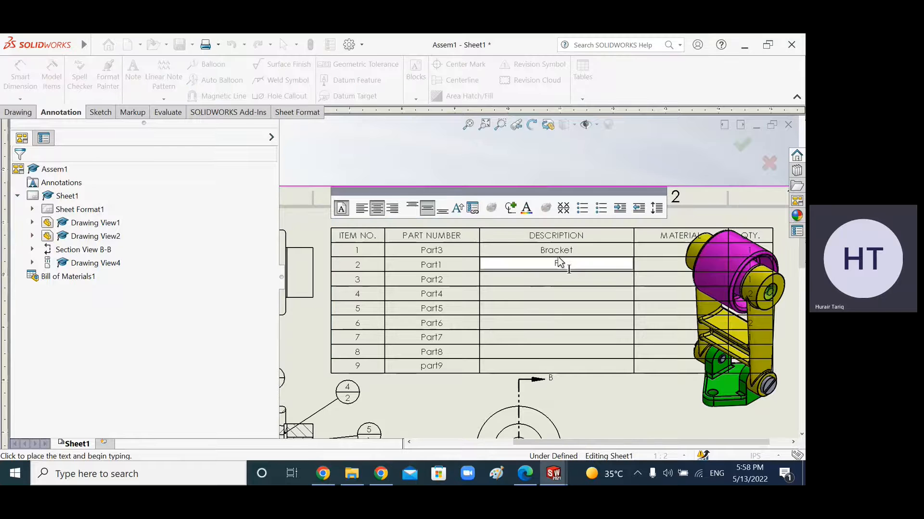
type("Frame")
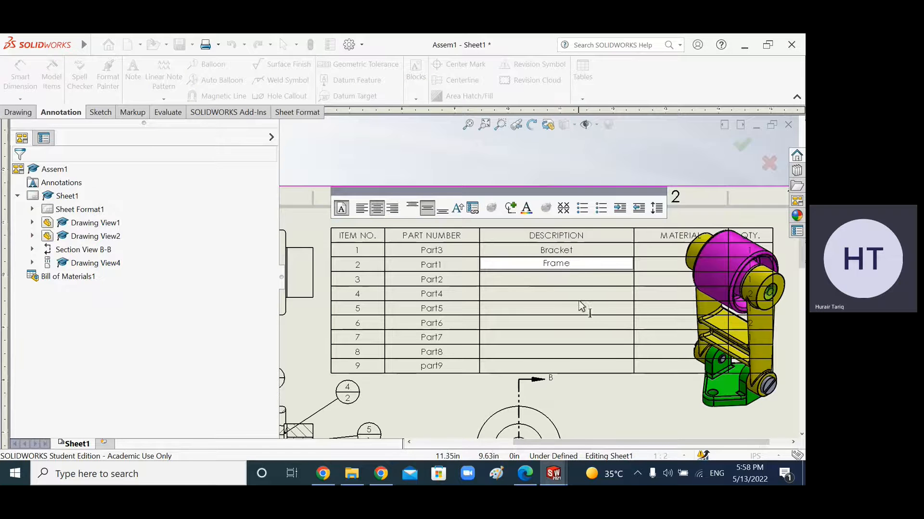
left_click(580, 284)
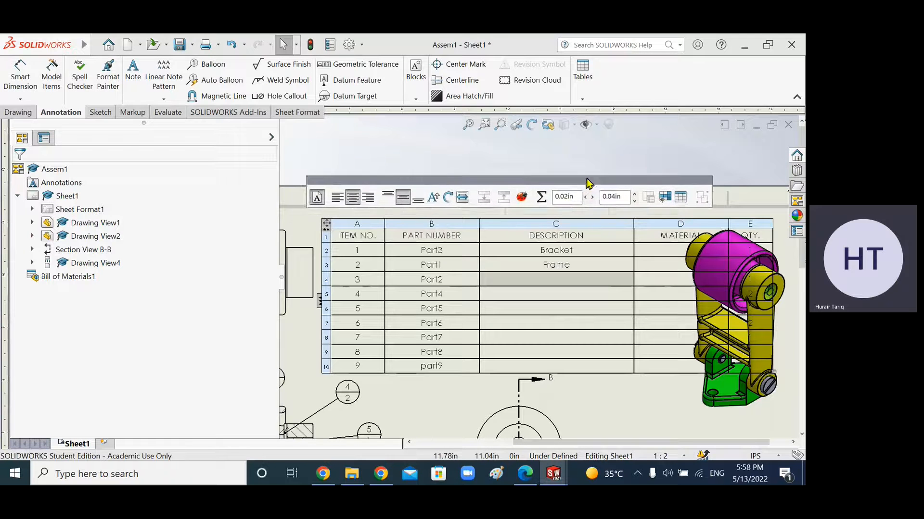
left_click(583, 224)
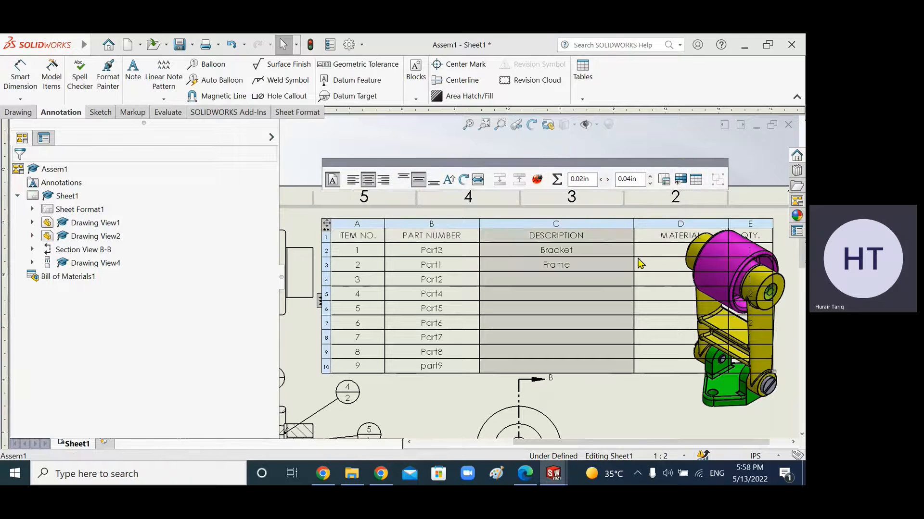
Step: Look up the part names and materials in the assignment PDF's exercise drawing, then return to the drawing
left_click(525, 474)
scroll(378, 298, "up", 5)
scroll(377, 298, "down", 15)
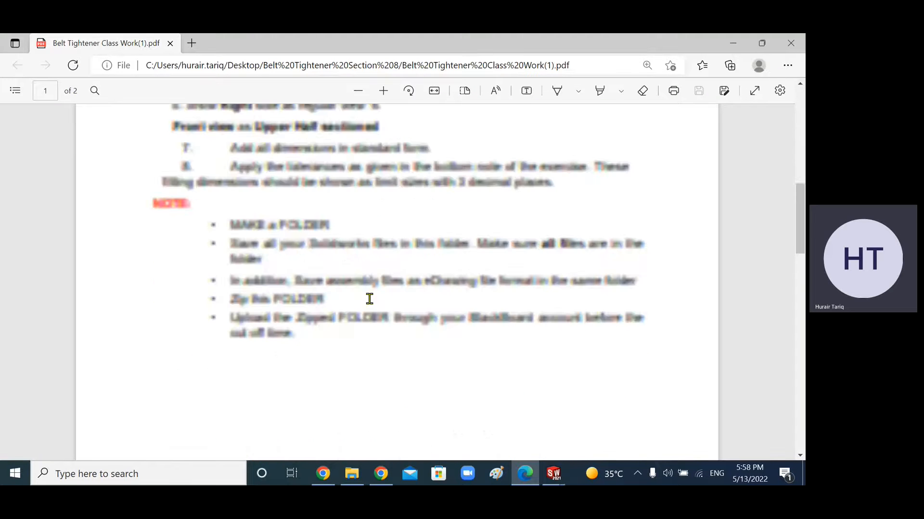
scroll(331, 279, "up", 1)
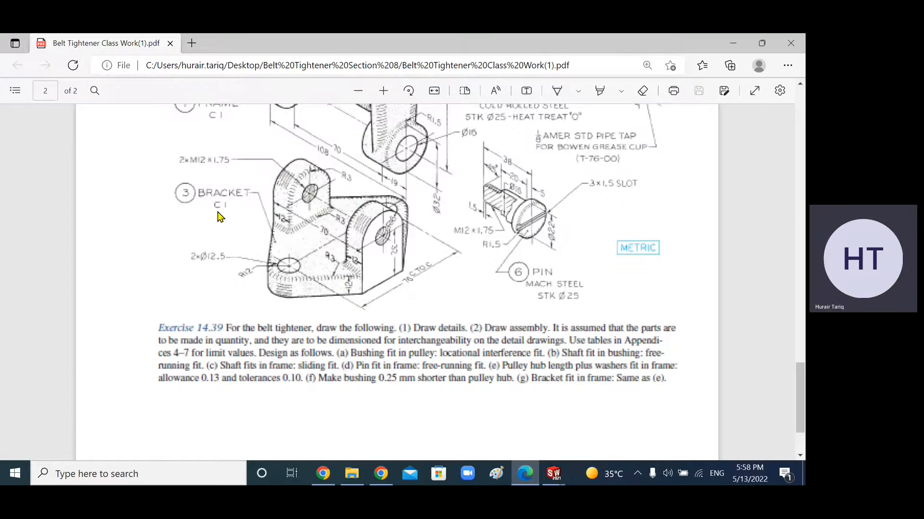
scroll(226, 235, "up", 6)
scroll(226, 235, "down", 3)
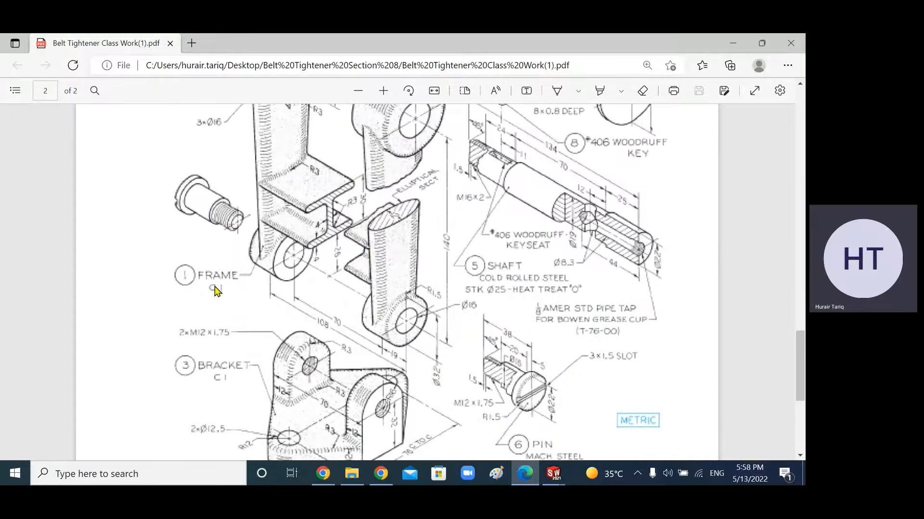
scroll(253, 313, "up", 4)
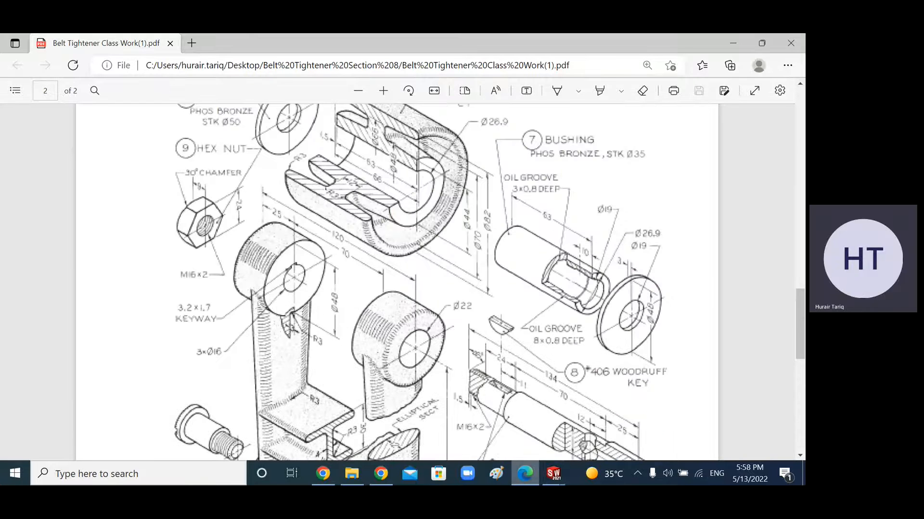
left_click(553, 474)
left_click(608, 418)
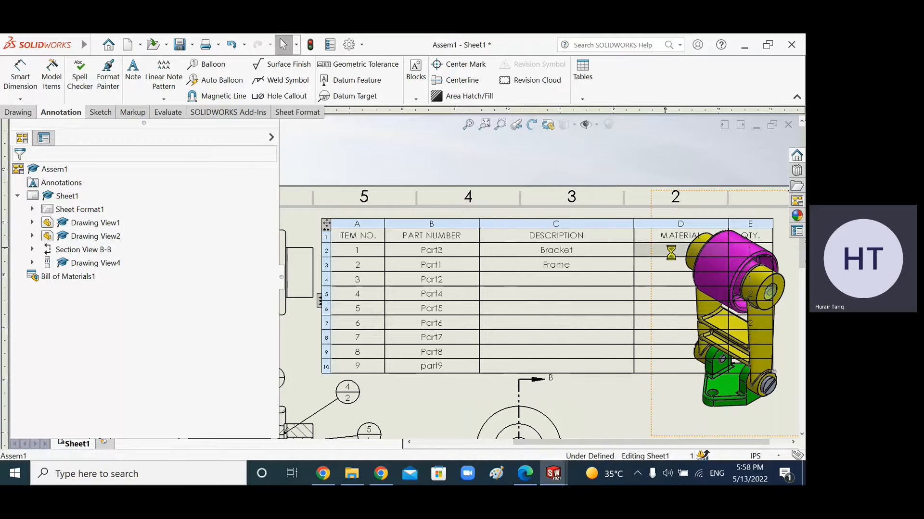
Step: Enter Cast Iron as the material for item 1, Part3, keeping the cell's property link
double_click(672, 255)
left_click(389, 271)
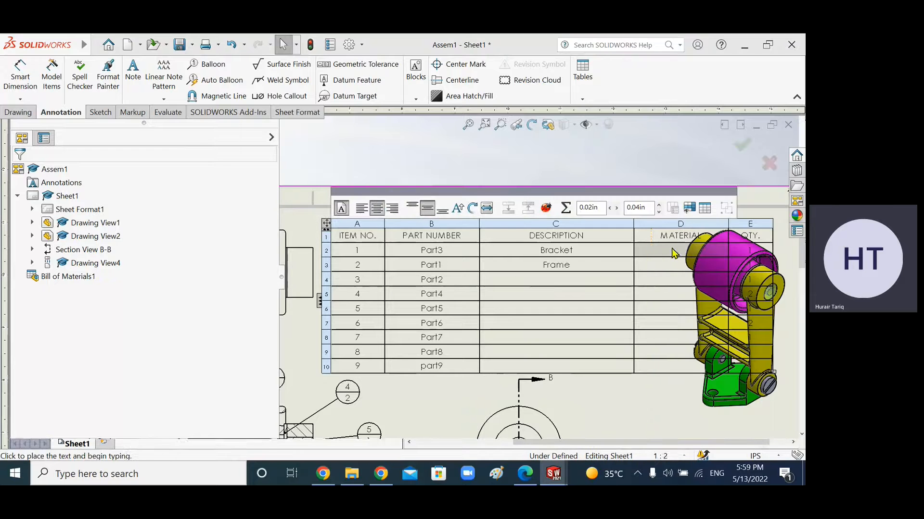
type("Cast Iron")
left_click(673, 267)
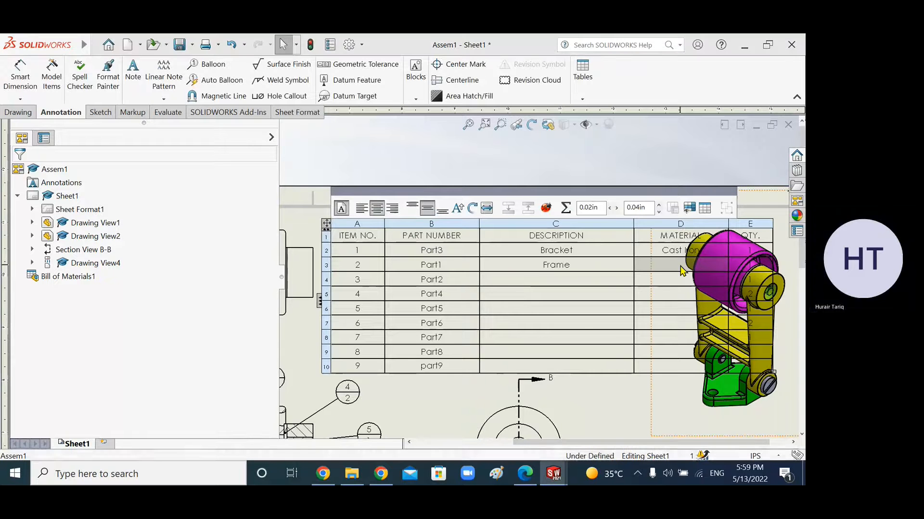
Step: Enter Cast Iron as the material for item 2, Part1, keeping the link
double_click(679, 273)
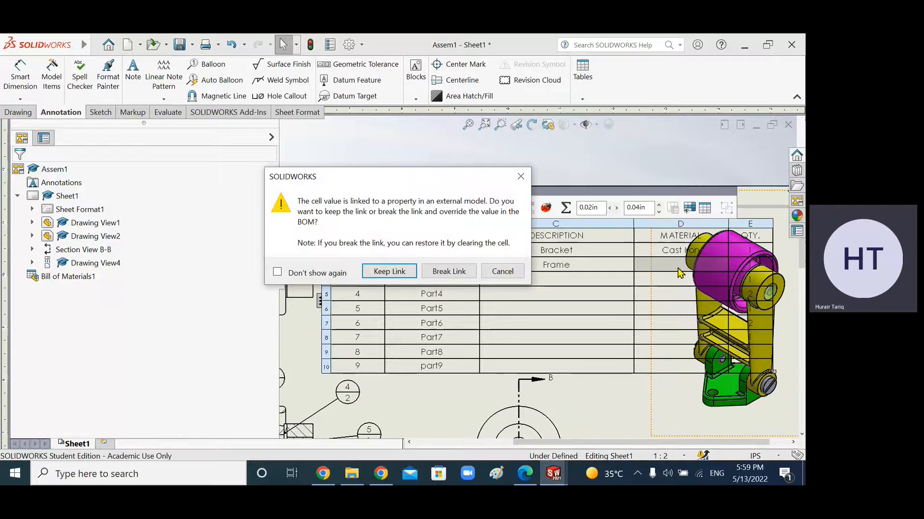
left_click(388, 270)
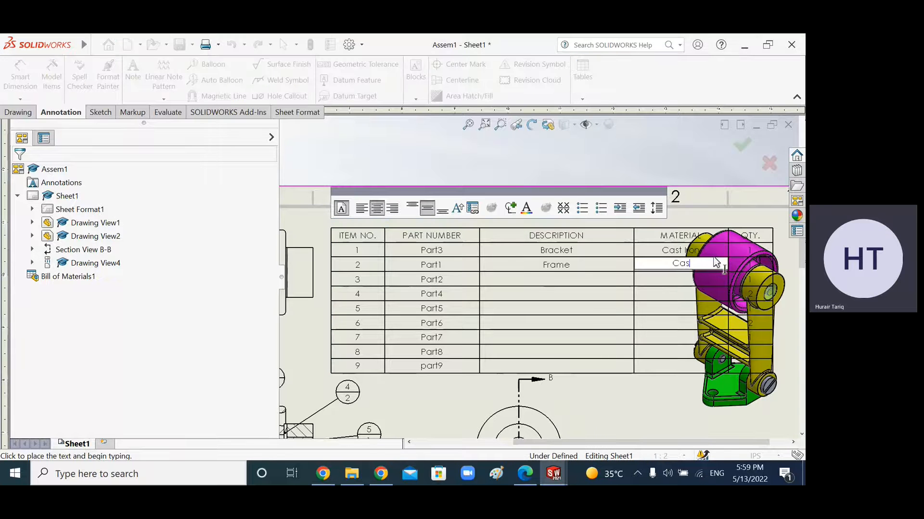
type("Cast Iron")
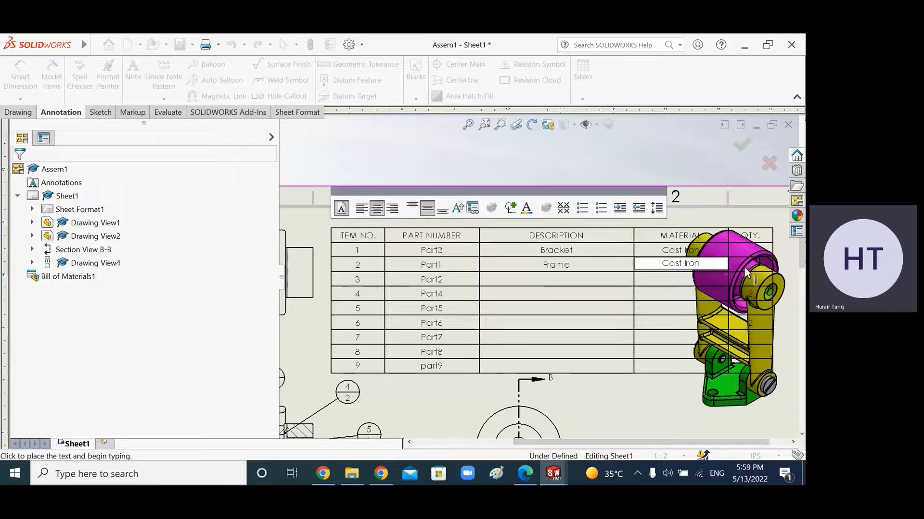
Step: Resize the BOM table's columns so the headings fit and the table becomes more compact
left_click(656, 404)
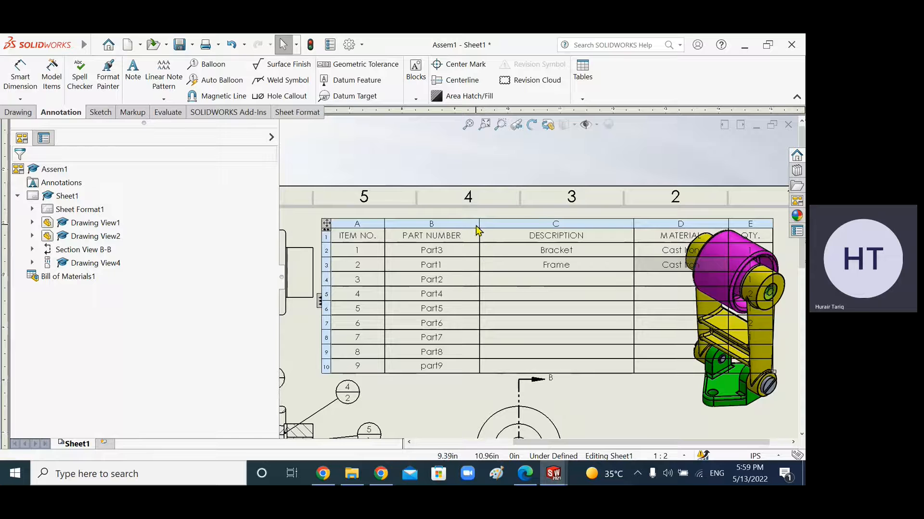
left_click_drag(481, 231, 452, 231)
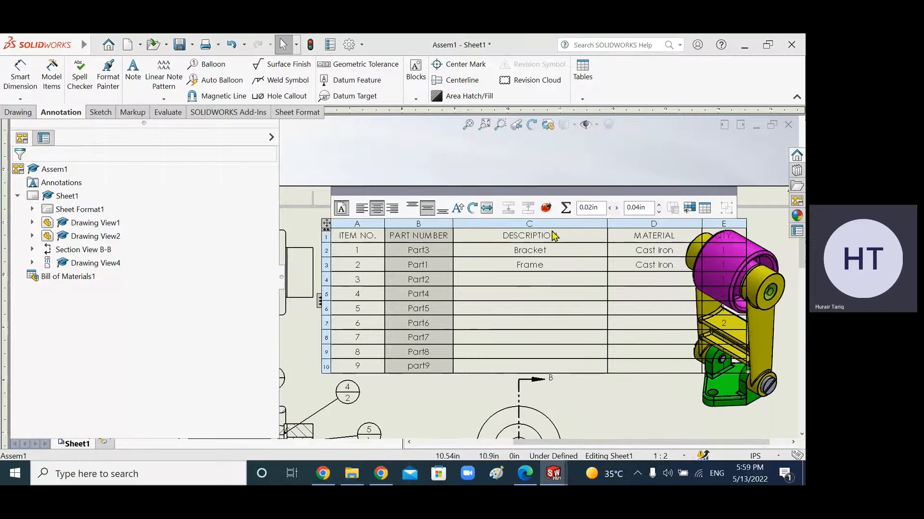
left_click_drag(608, 232, 534, 232)
left_click(606, 227)
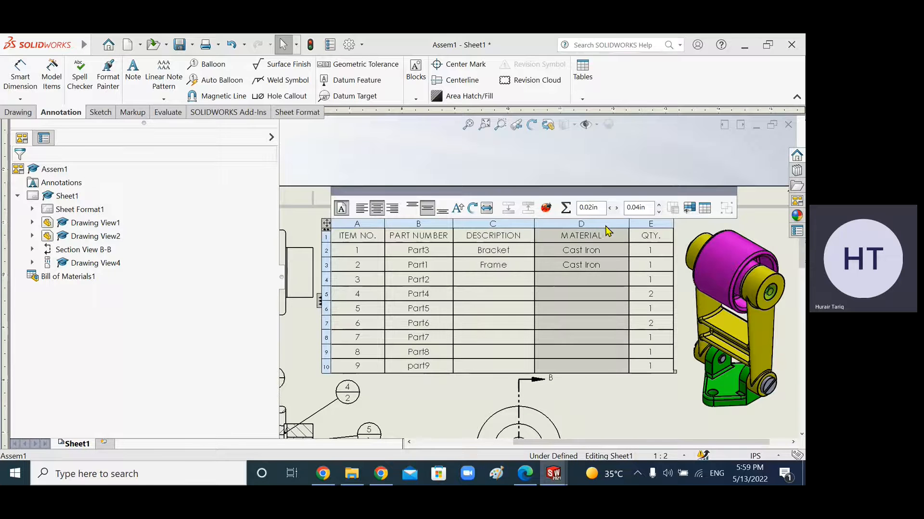
mouse_move(630, 229)
left_mouse_down()
mouse_move(597, 231)
mouse_move(632, 230)
mouse_move(620, 231)
left_mouse_up()
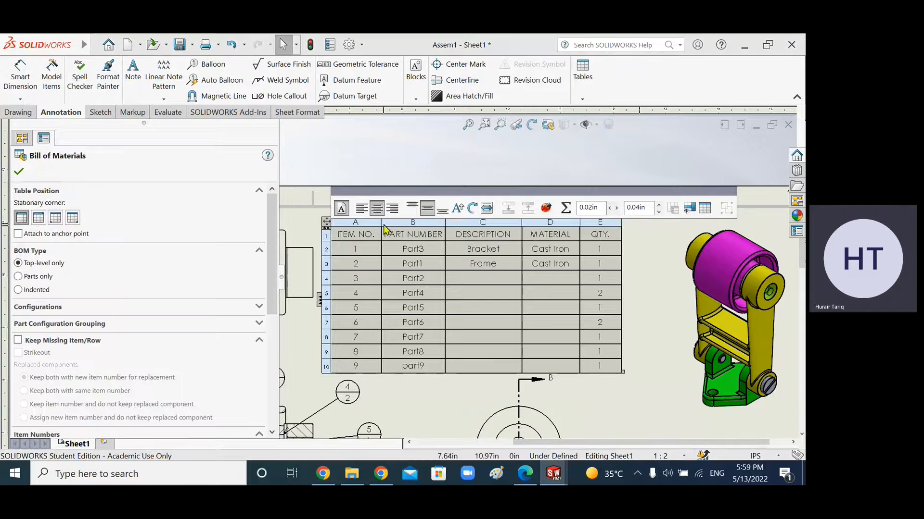
mouse_move(382, 229)
left_mouse_down()
mouse_move(370, 228)
mouse_move(422, 220)
left_mouse_up()
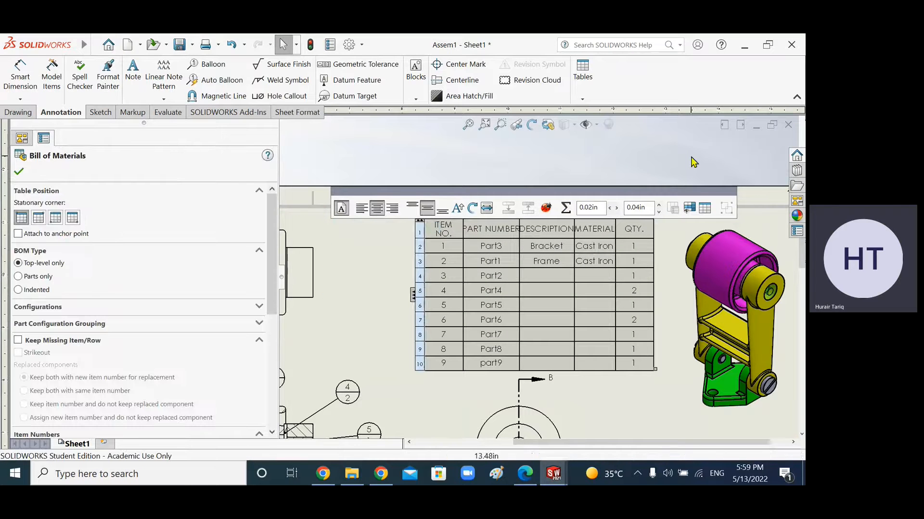
left_click(693, 158)
scroll(598, 340, "down", 2)
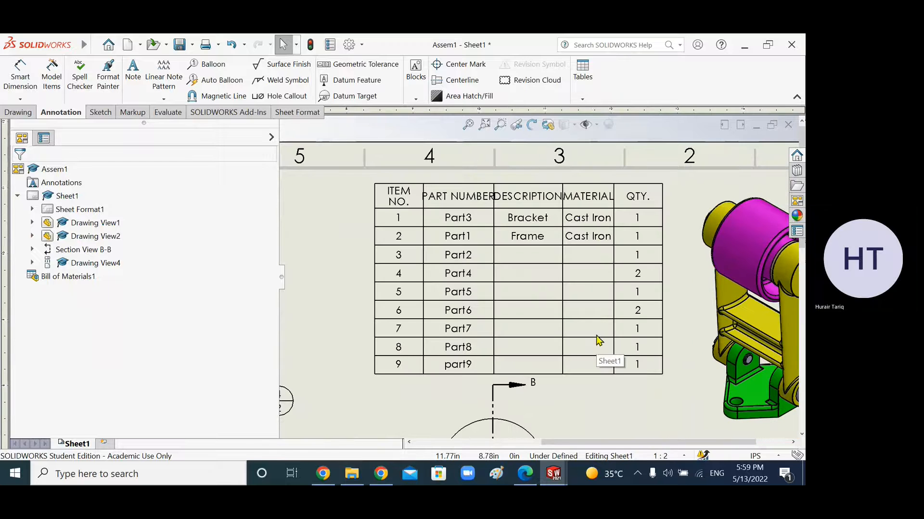
left_click(567, 206)
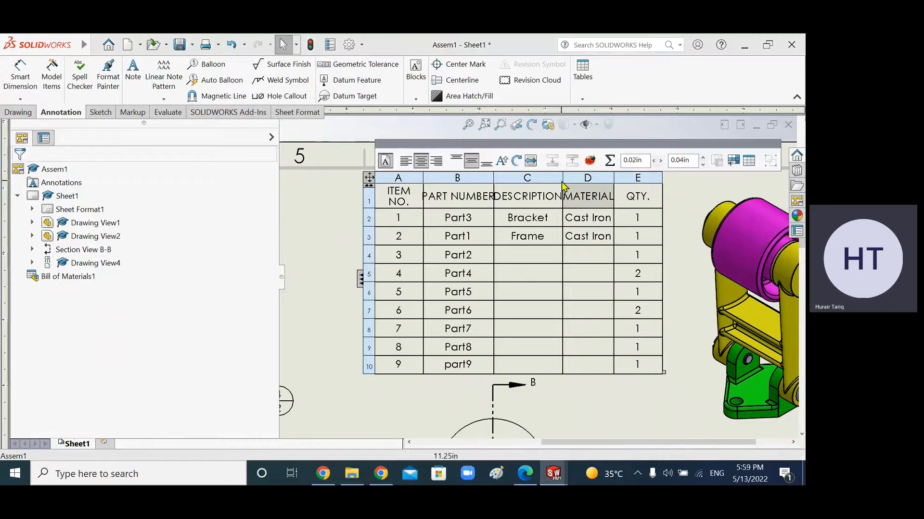
left_click_drag(571, 183, 635, 189)
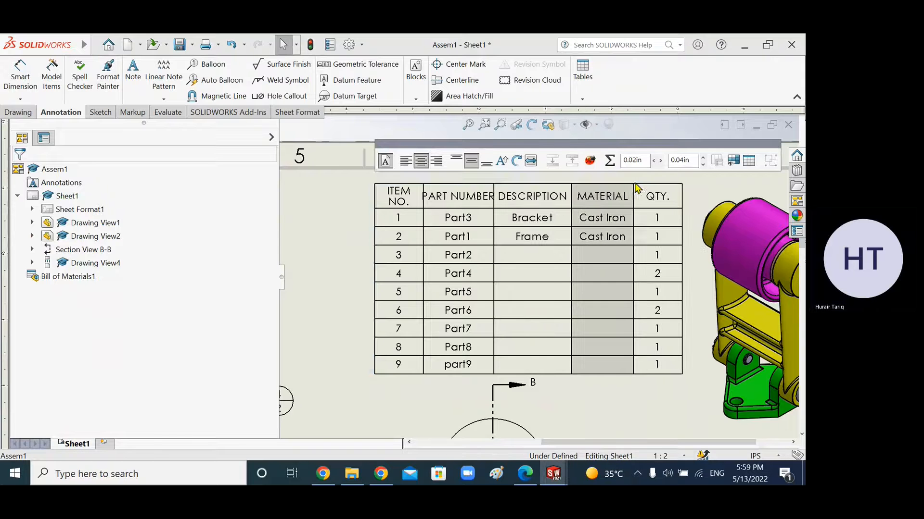
left_click(583, 388)
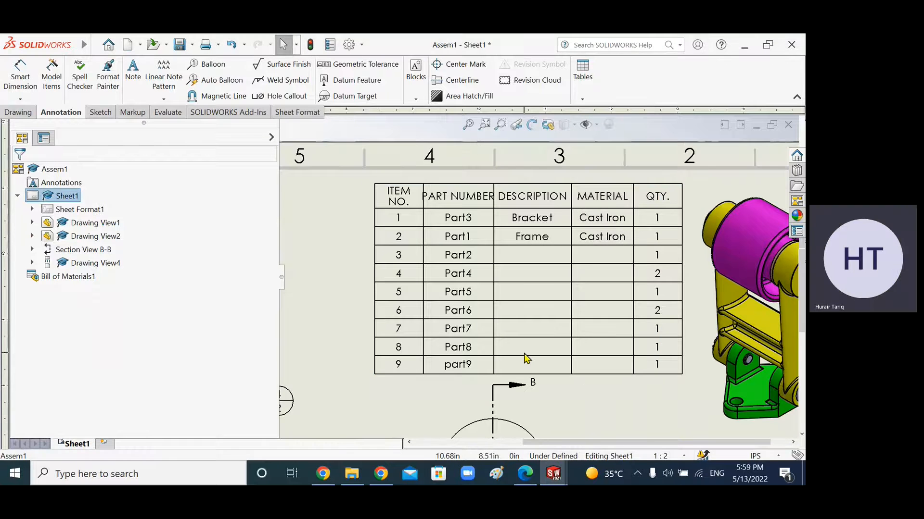
Step: Reposition the isometric, side, top and section views slightly to tidy the sheet layout
scroll(525, 354, "up", 3)
left_click_drag(725, 377, 747, 381)
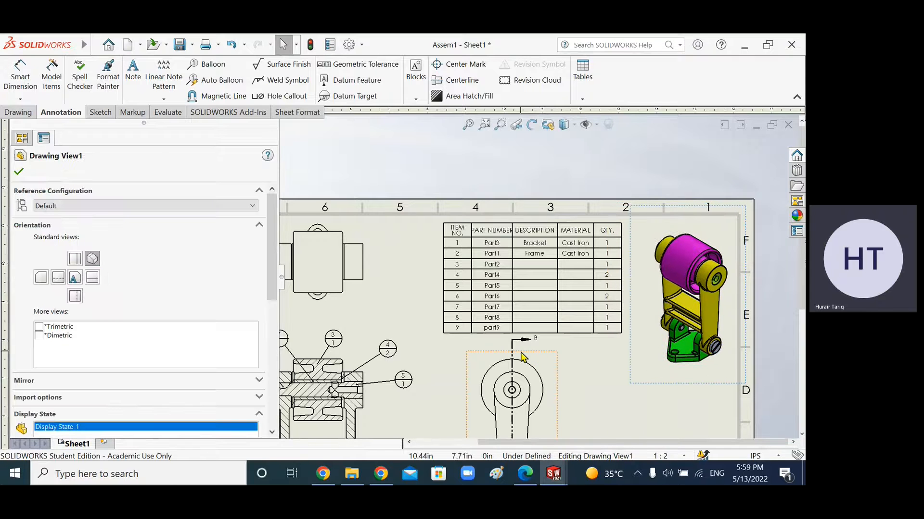
scroll(545, 378, "up", 3)
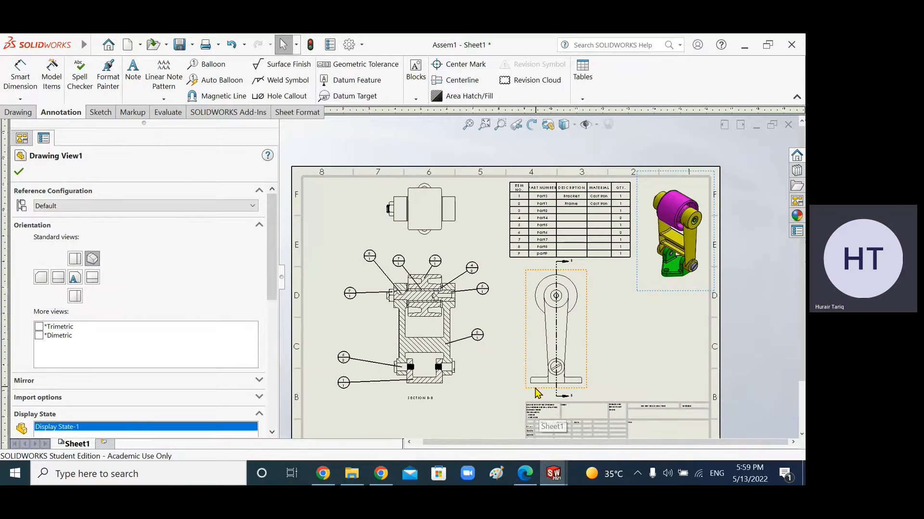
left_click_drag(528, 390, 528, 398)
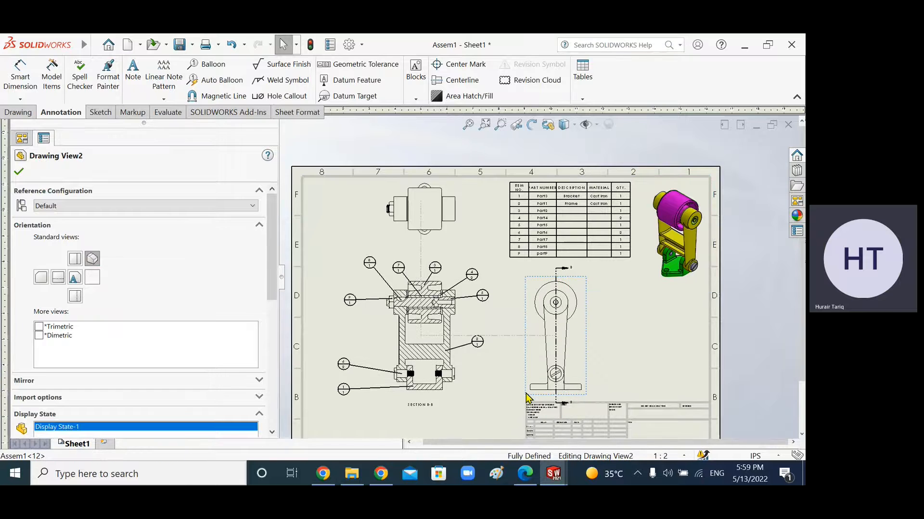
left_click(677, 456)
key("Escape")
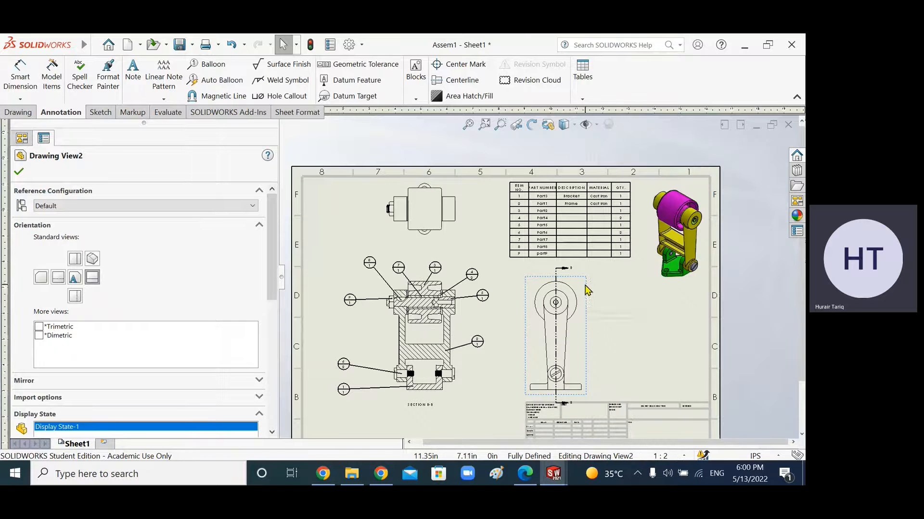
left_click_drag(586, 282, 593, 282)
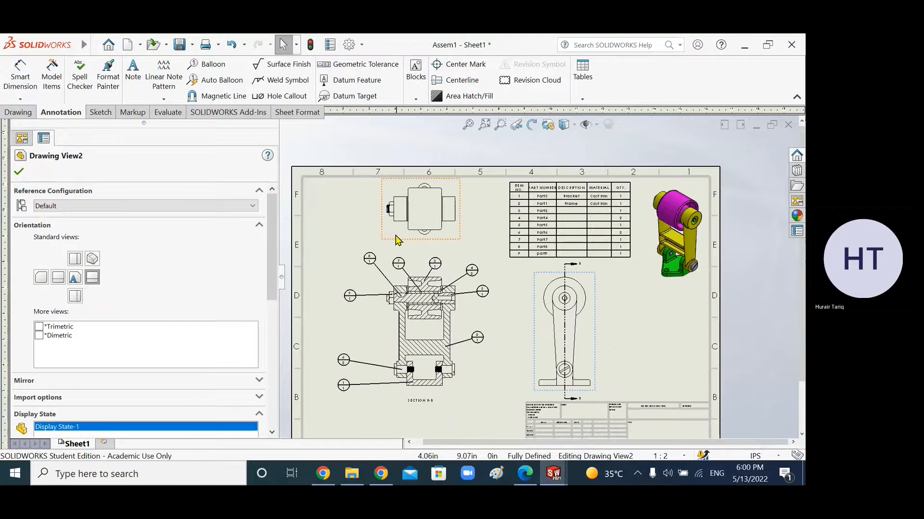
left_click(380, 243)
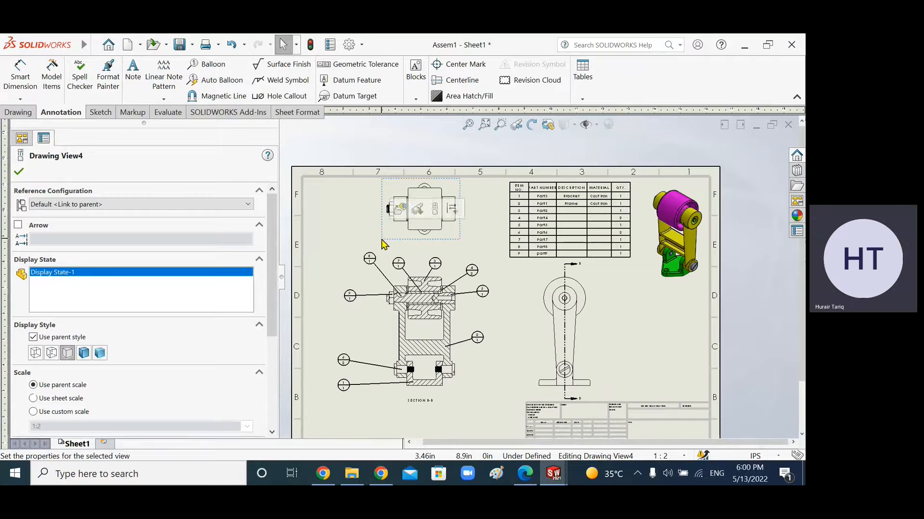
left_click_drag(364, 246, 366, 238)
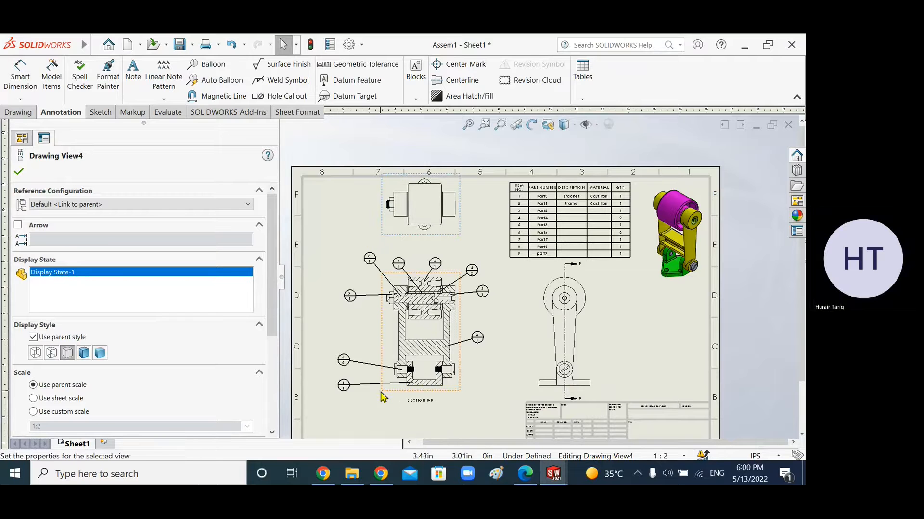
left_click_drag(370, 395, 381, 393)
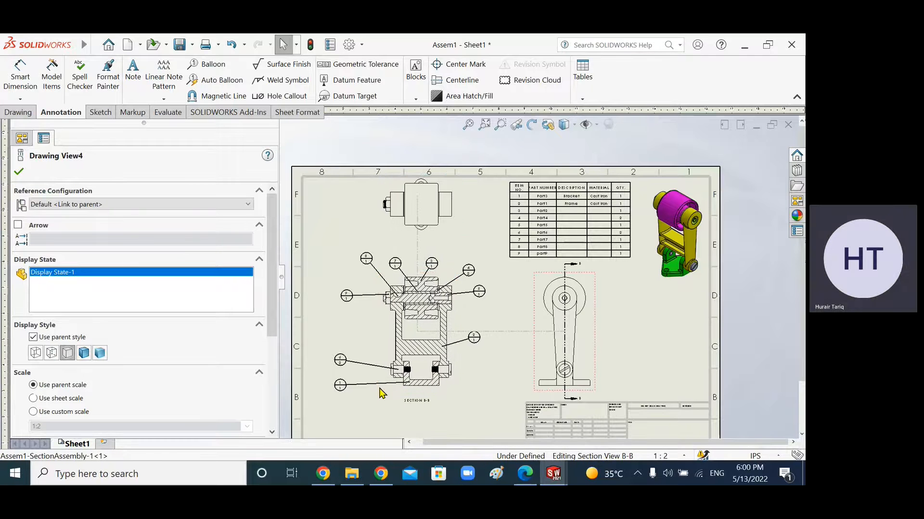
left_click(382, 393)
left_click_drag(538, 393, 531, 392)
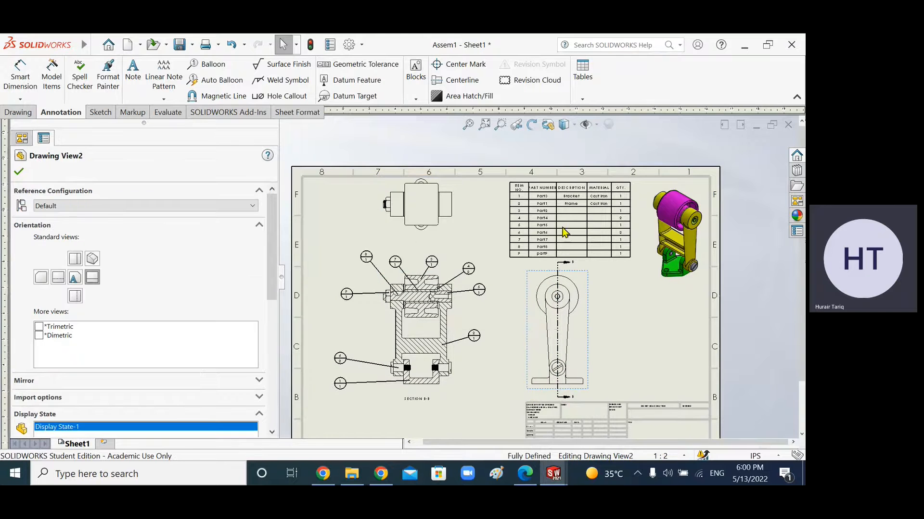
scroll(582, 250, "down", 4)
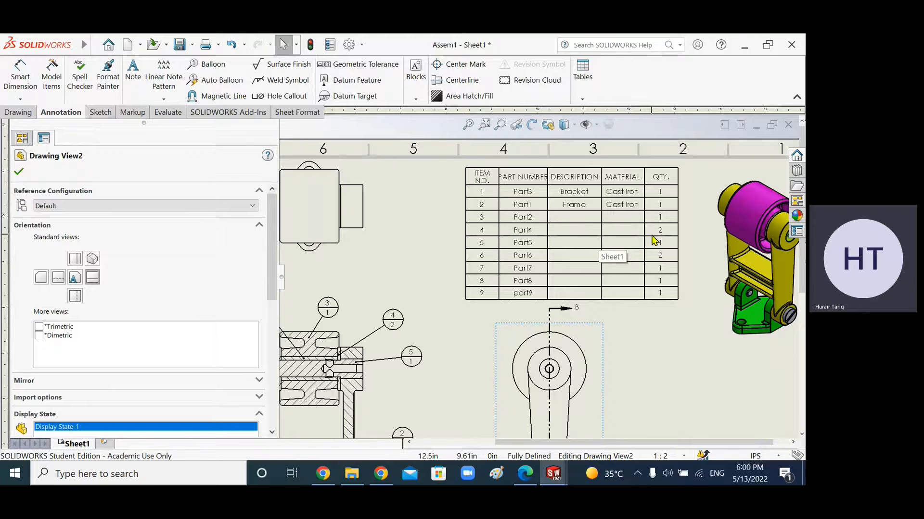
Step: Enter Washer as the description for item 4, Part4, and finish editing the cell
double_click(577, 238)
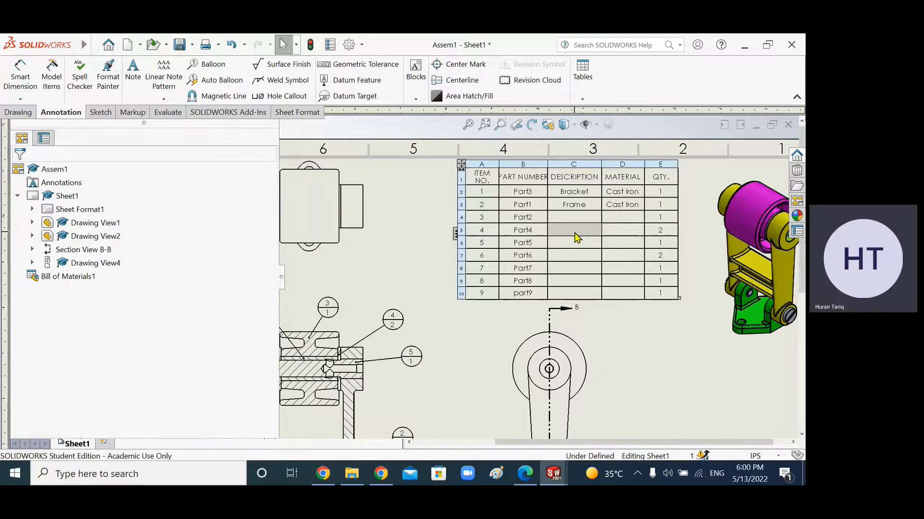
left_click(410, 278)
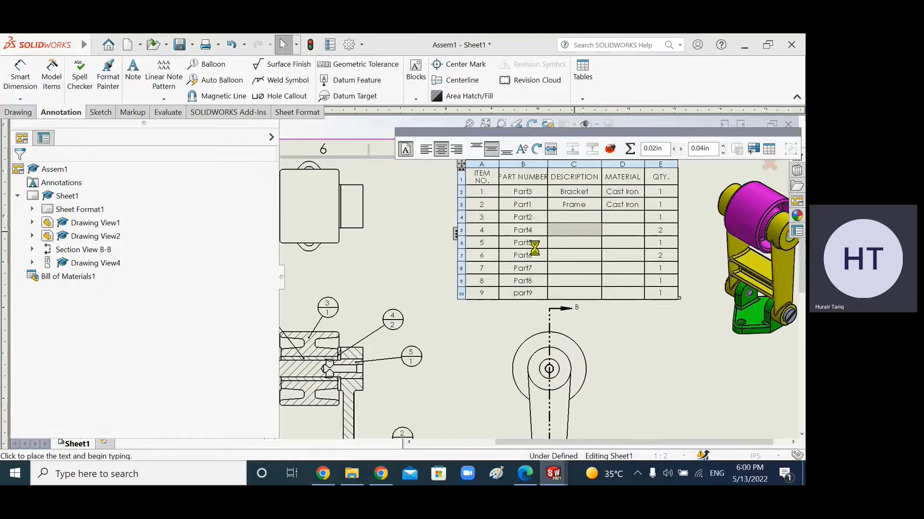
type("E")
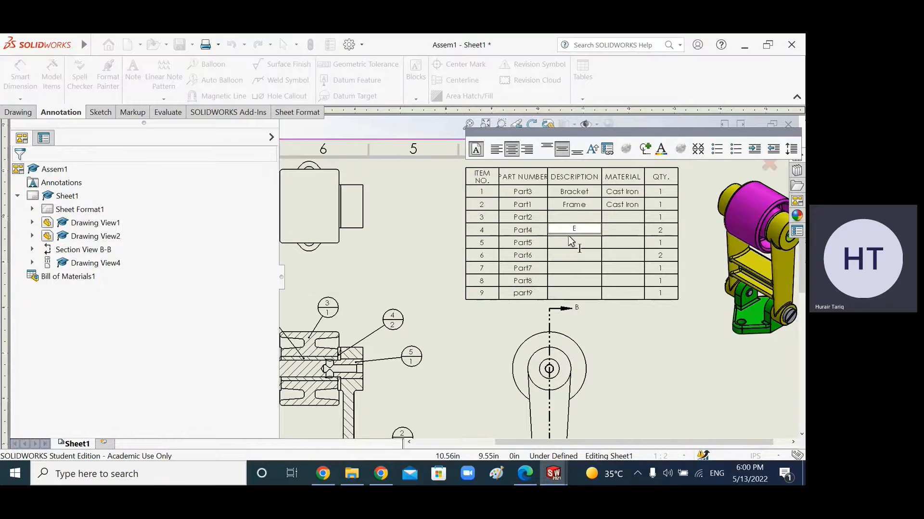
key("BackSpace")
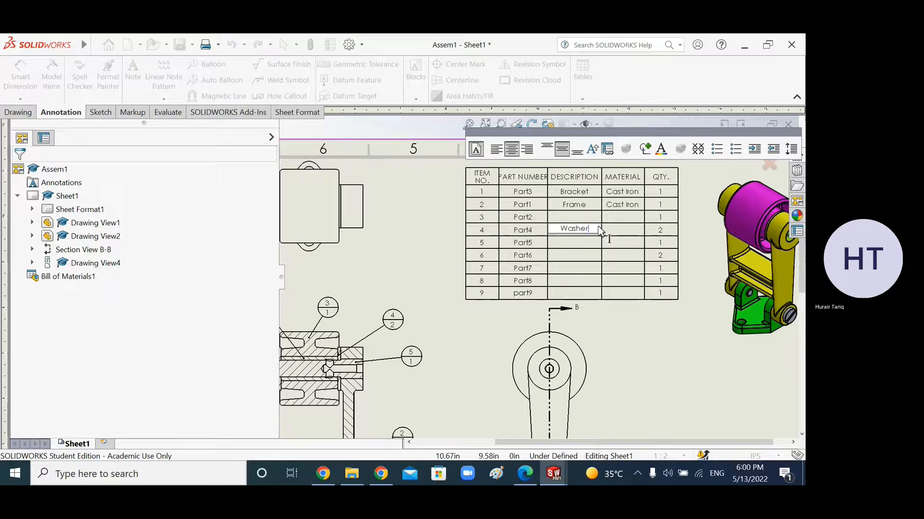
left_click(616, 229)
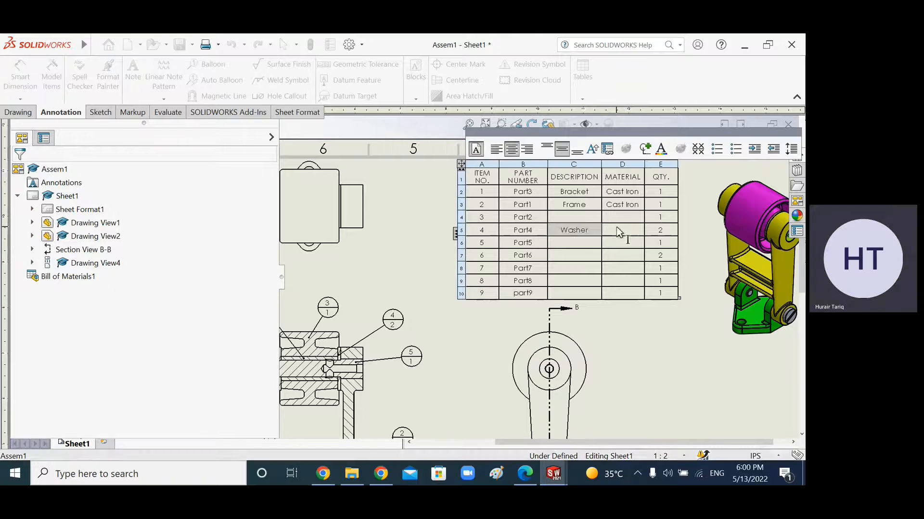
Step: Check the assignment PDF for the washer's material, then enter Phos Bronze as the material for item 4, Part4
left_click(525, 473)
scroll(266, 242, "up", 2)
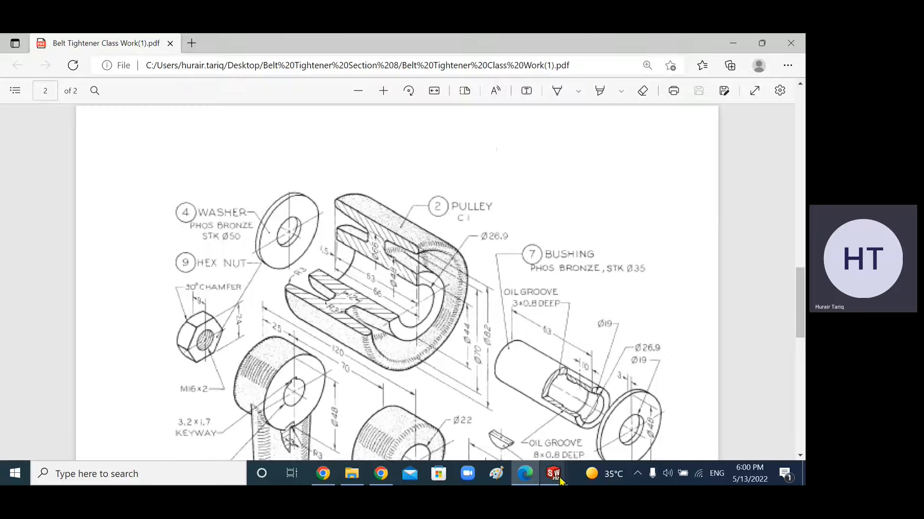
mouse_move(559, 476)
mouse_move(591, 440)
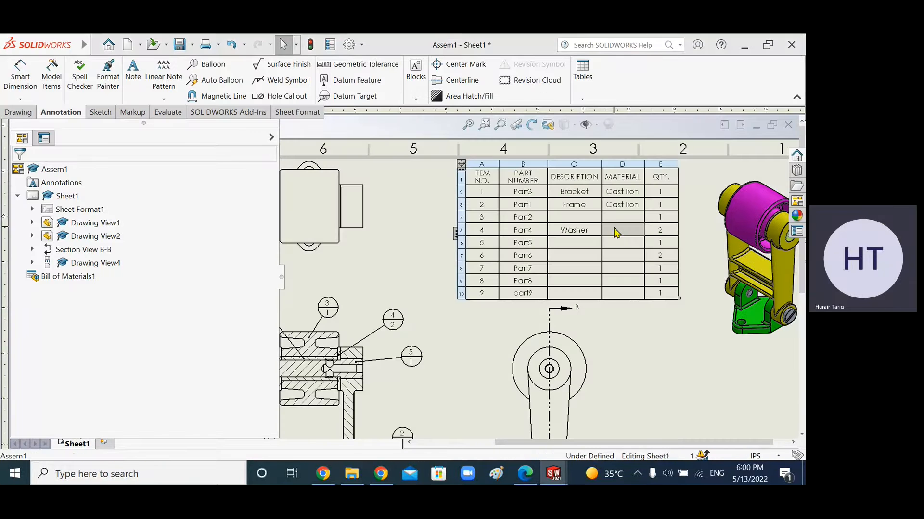
double_click(616, 233)
left_click(389, 272)
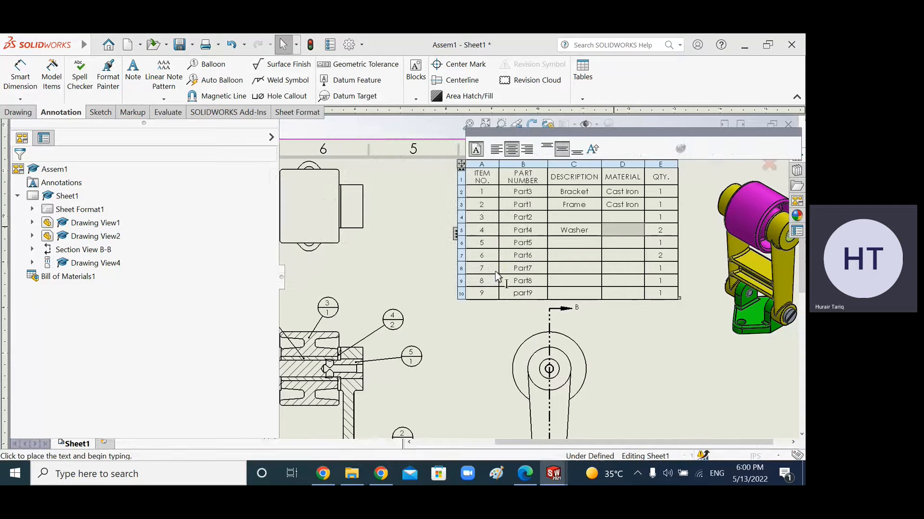
type("Ph")
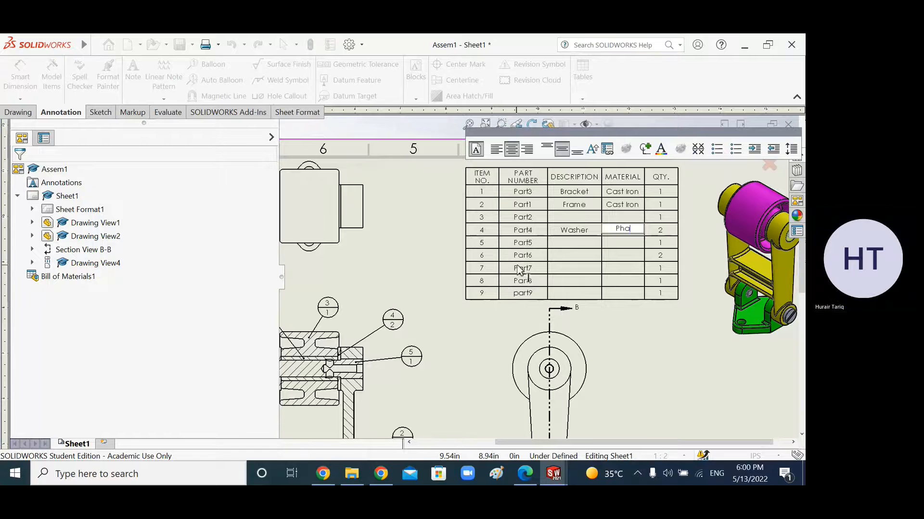
type("os Bronze")
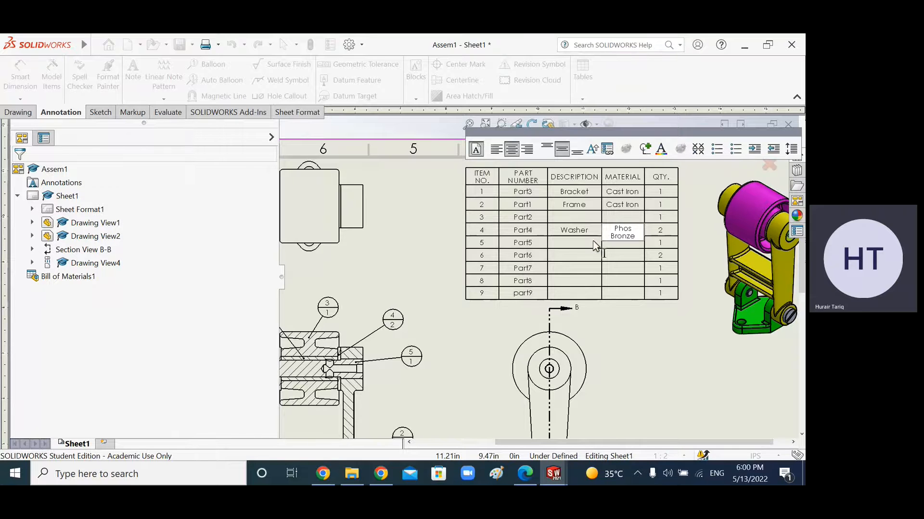
left_click(679, 340)
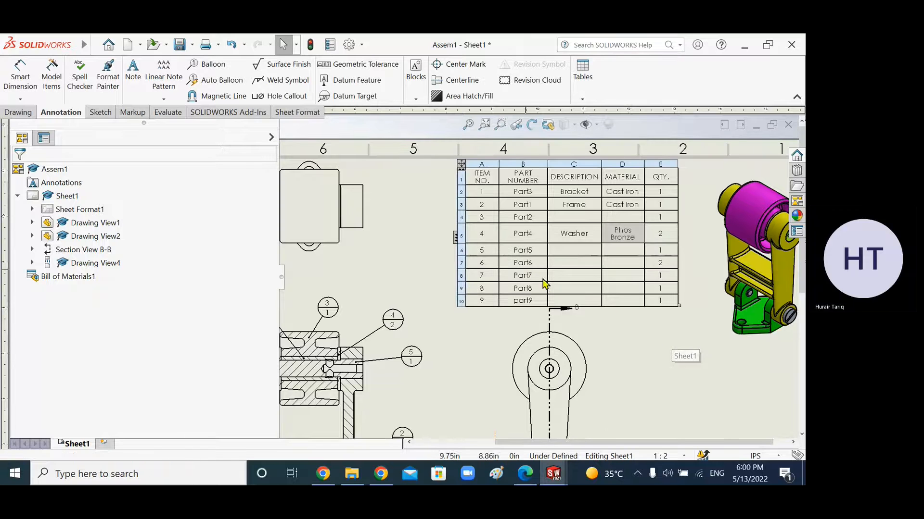
Step: Set the sheet scale to a user-defined 1:2.5
scroll(581, 349, "up", 3)
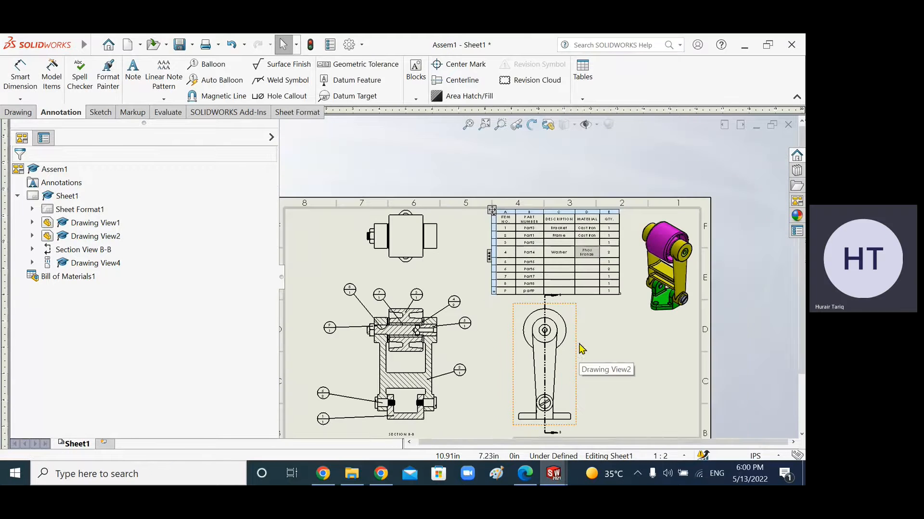
left_click(662, 456)
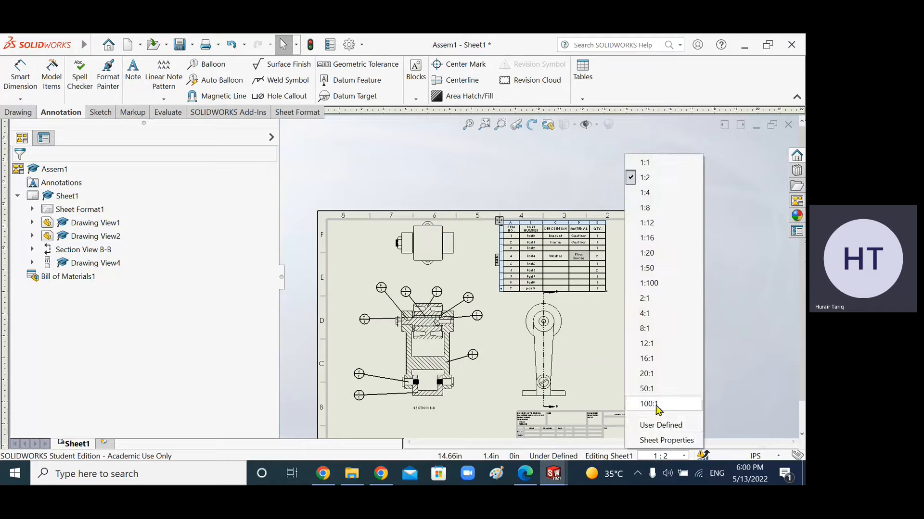
left_click(662, 425)
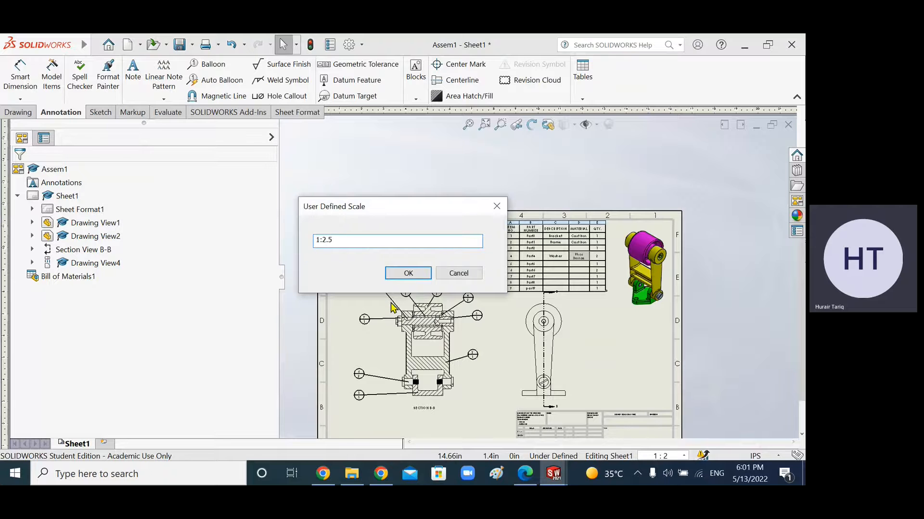
left_click(408, 273)
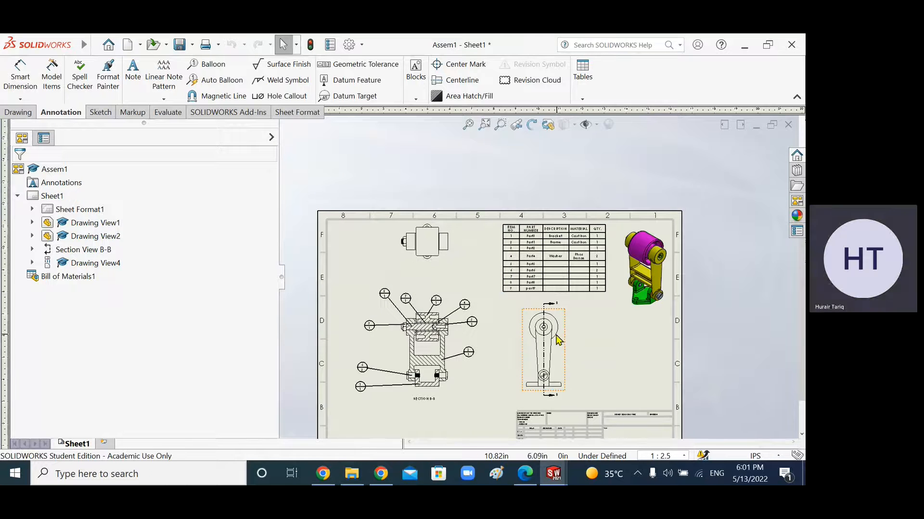
Step: Reposition the side view lower on the sheet after the scale change
scroll(565, 357, "down", 2)
left_click_drag(564, 392, 566, 412)
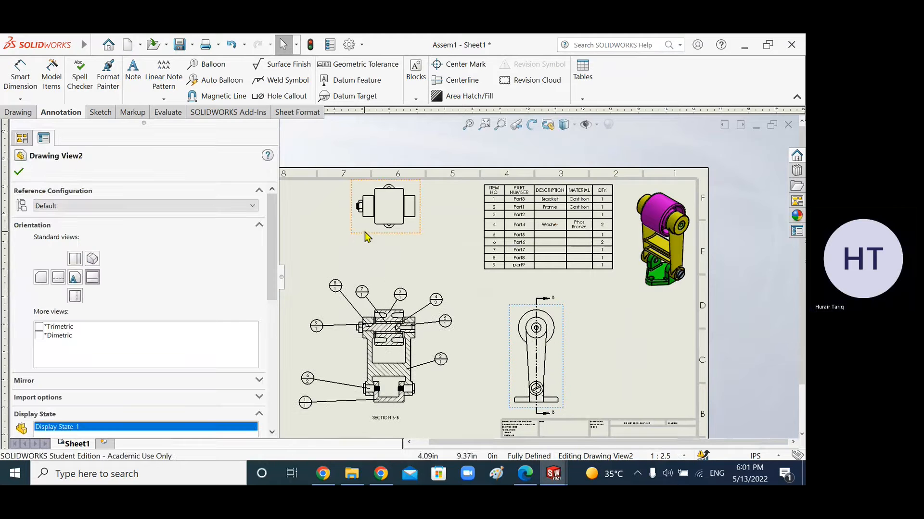
Step: Move the top view slightly lower on the sheet
left_click(352, 234)
left_click_drag(351, 233, 351, 252)
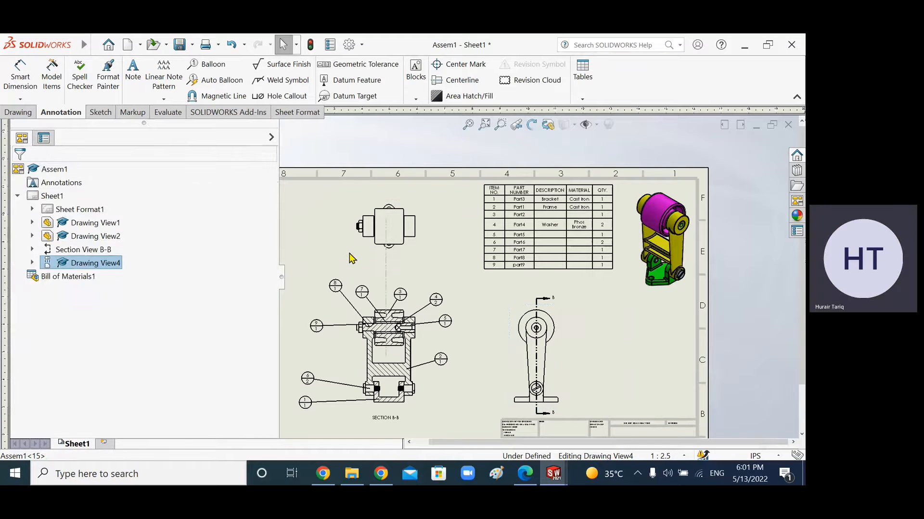
Step: Widen the BOM's Material column so Phos Bronze fits on one line
scroll(612, 269, "down", 2)
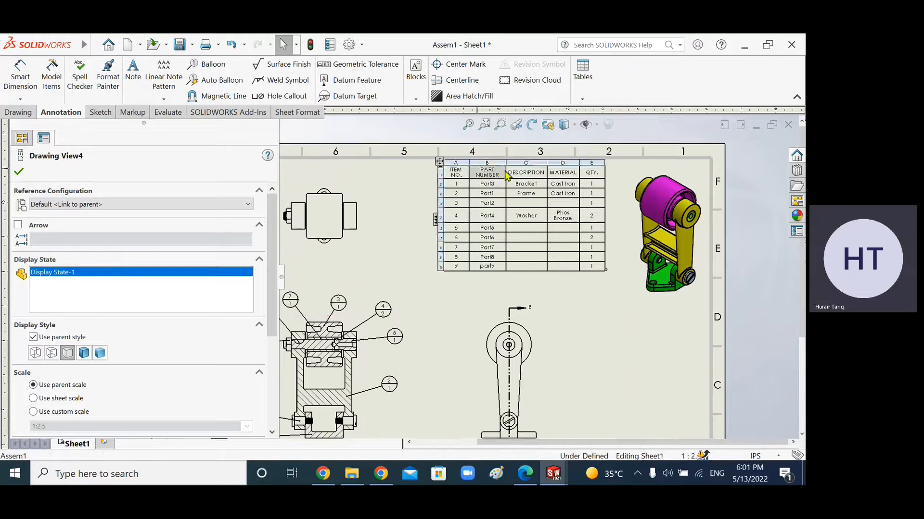
left_click(440, 170)
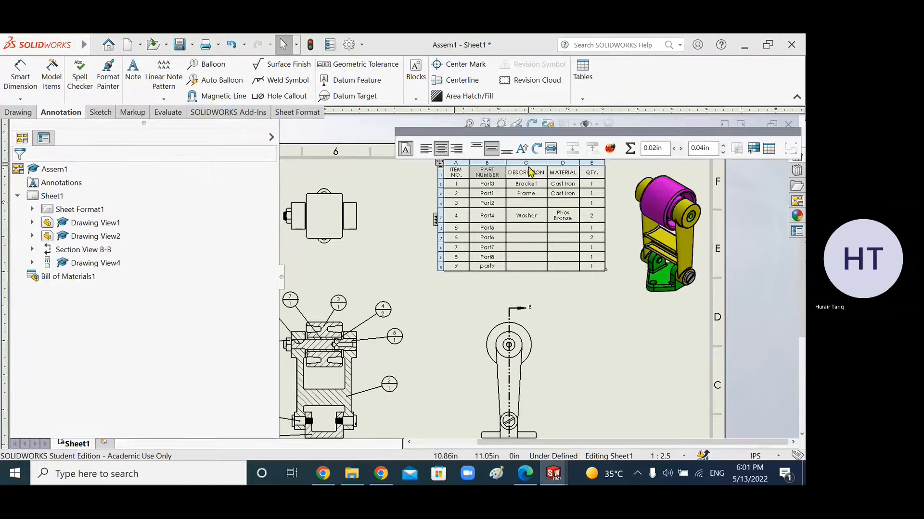
double_click(547, 165)
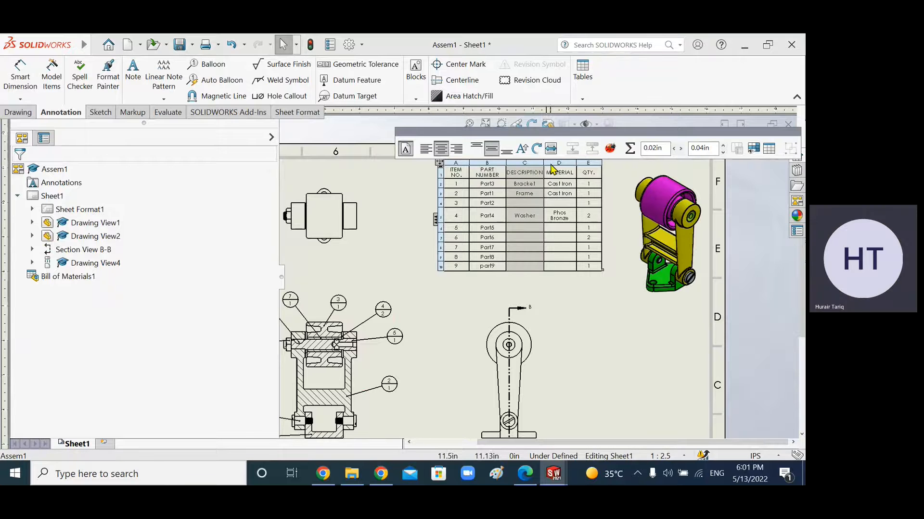
key("Escape")
scroll(575, 180, "down", 5)
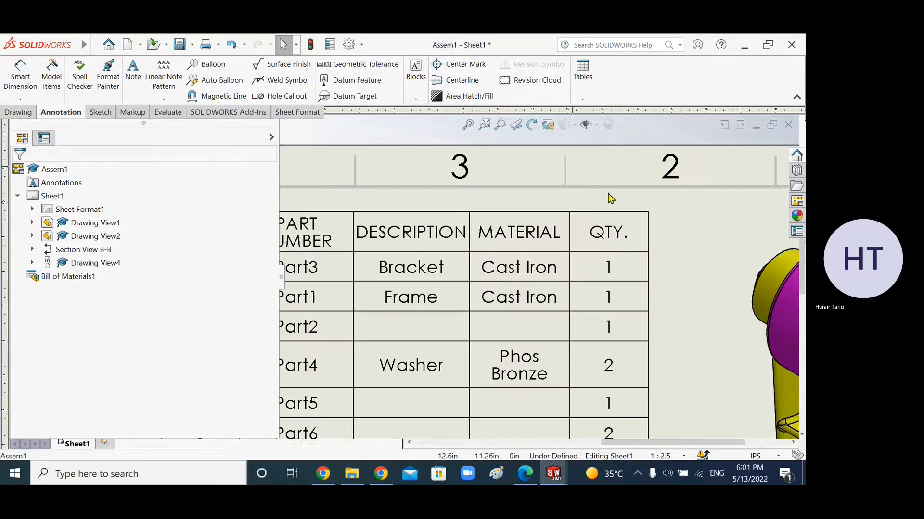
left_click(570, 224)
left_click_drag(570, 201, 598, 202)
scroll(548, 272, "up", 5)
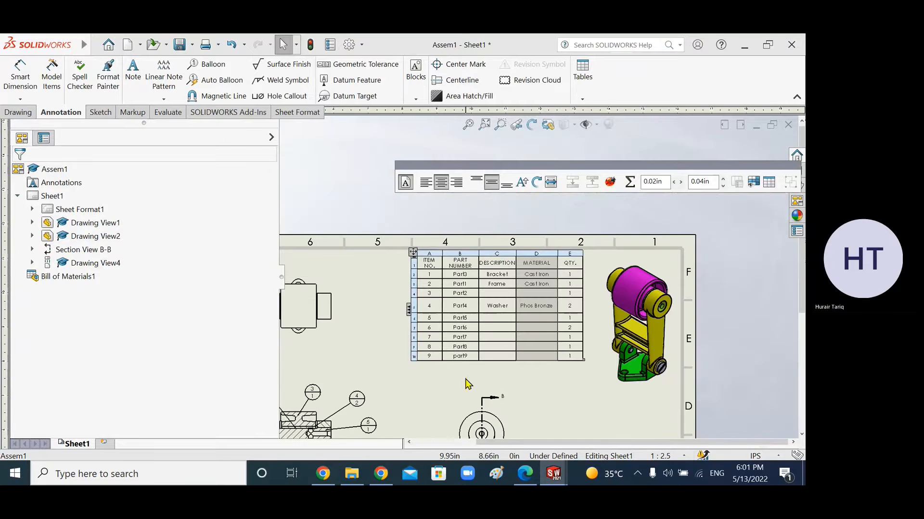
left_click(439, 385)
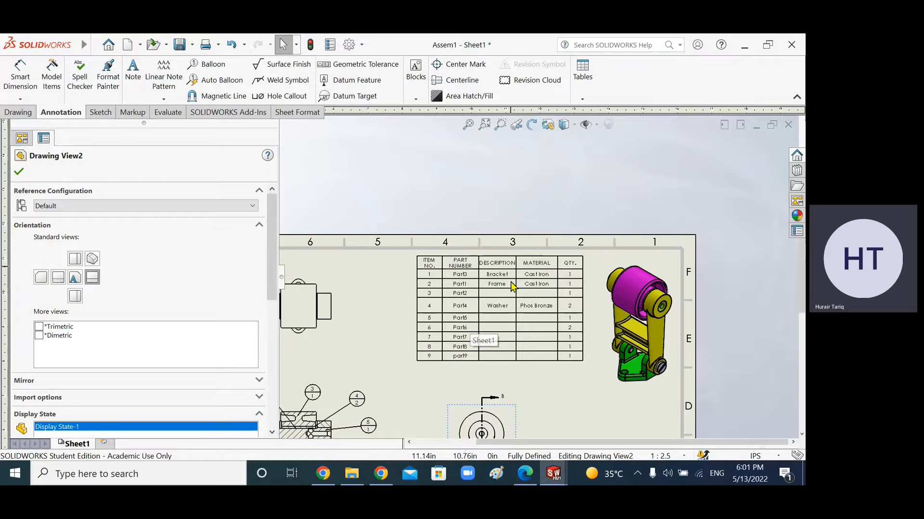
Step: Close the view properties and reposition the BOM table beside the isometric view
scroll(467, 343, "up", 6)
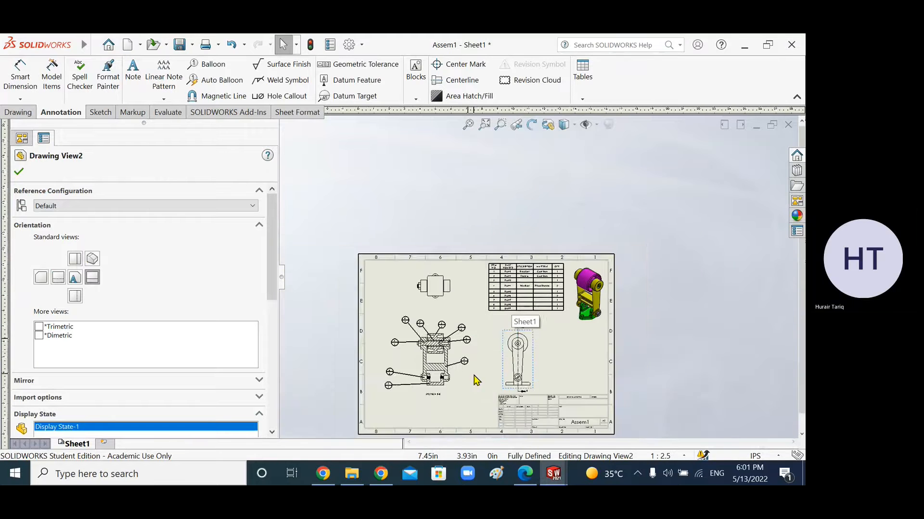
scroll(520, 393, "down", 2)
scroll(554, 217, "down", 1)
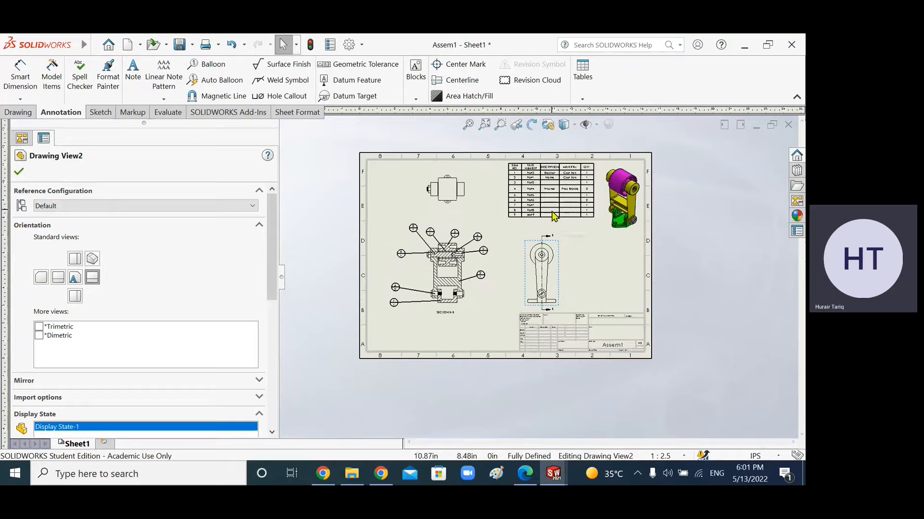
left_click(19, 172)
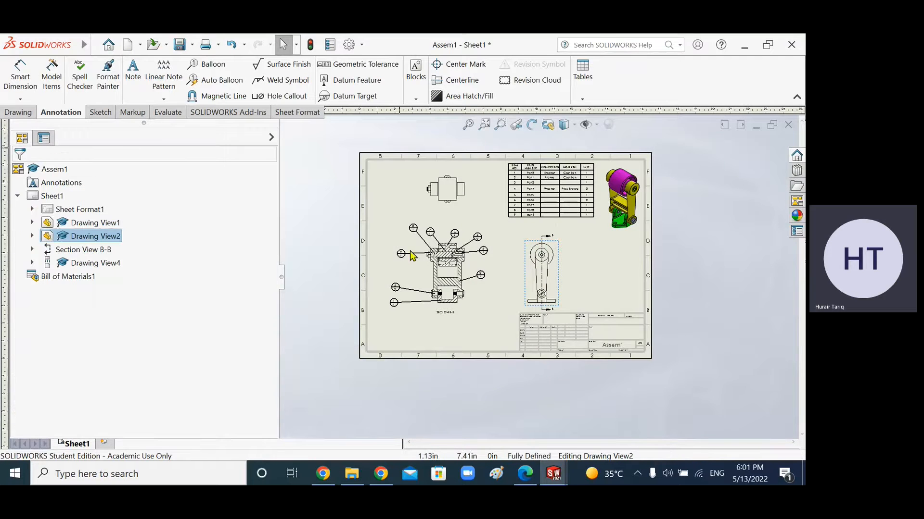
scroll(427, 274, "down", 3)
scroll(537, 220, "up", 2)
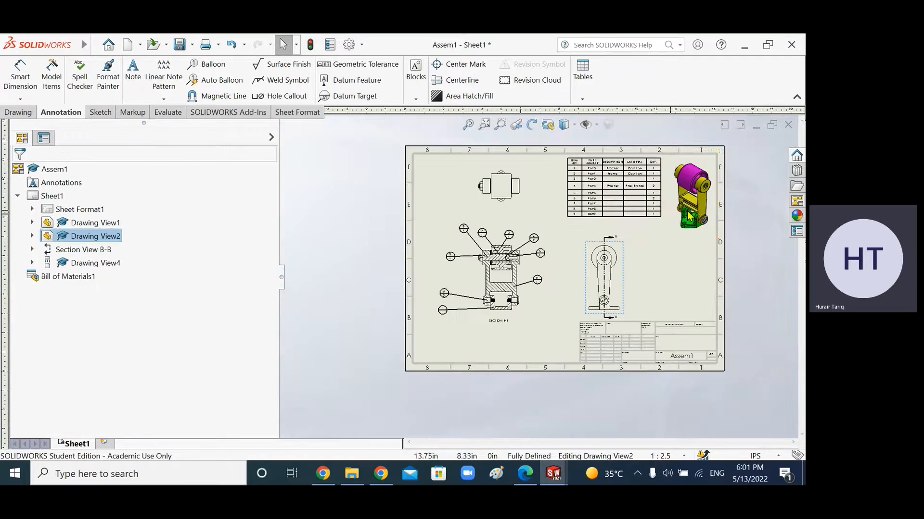
left_click(570, 214)
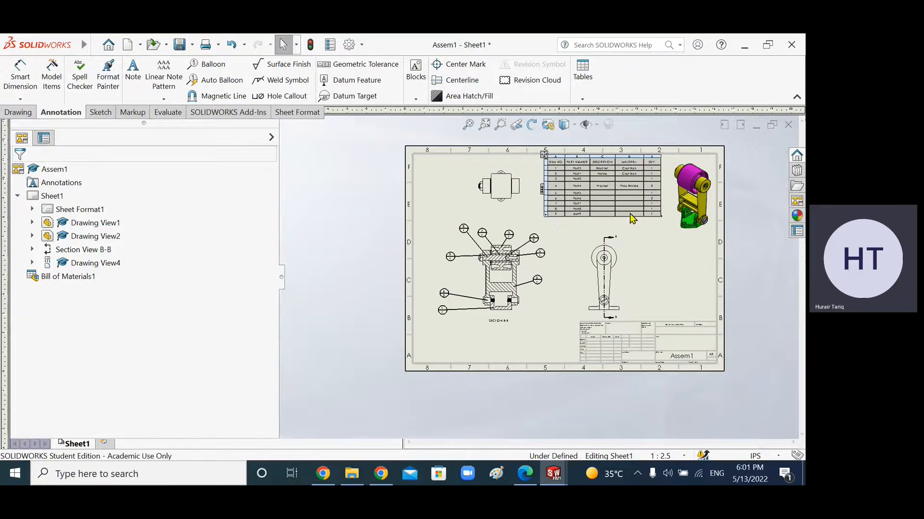
left_click(654, 246)
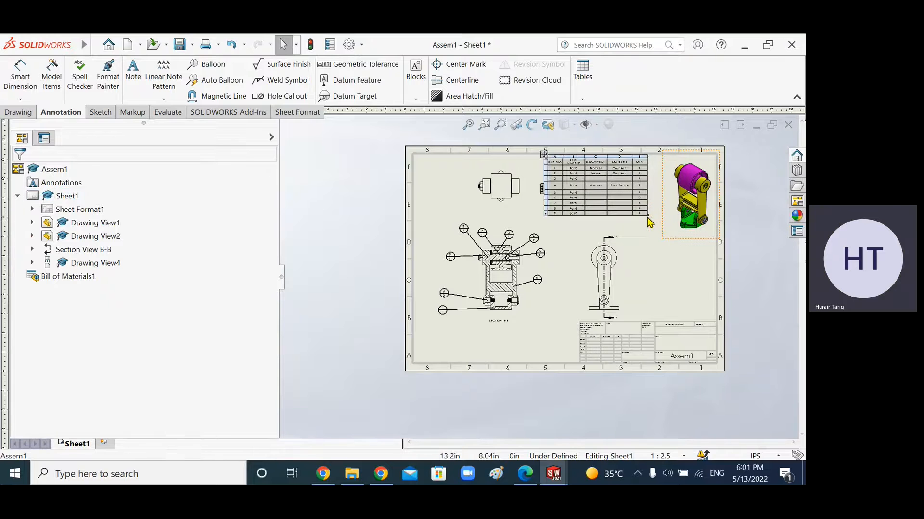
left_click(646, 217)
left_click(645, 295)
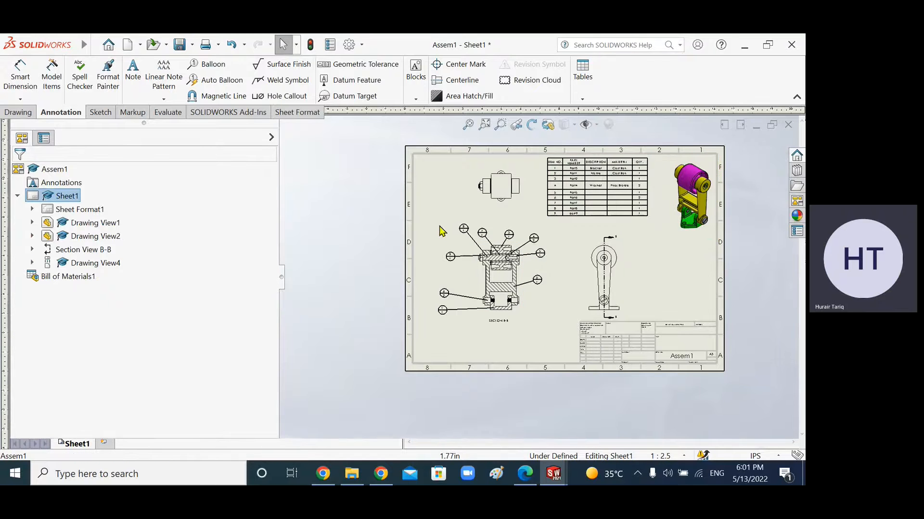
Step: Start saving the drawing together with all modified referenced documents
scroll(575, 203, "down", 2)
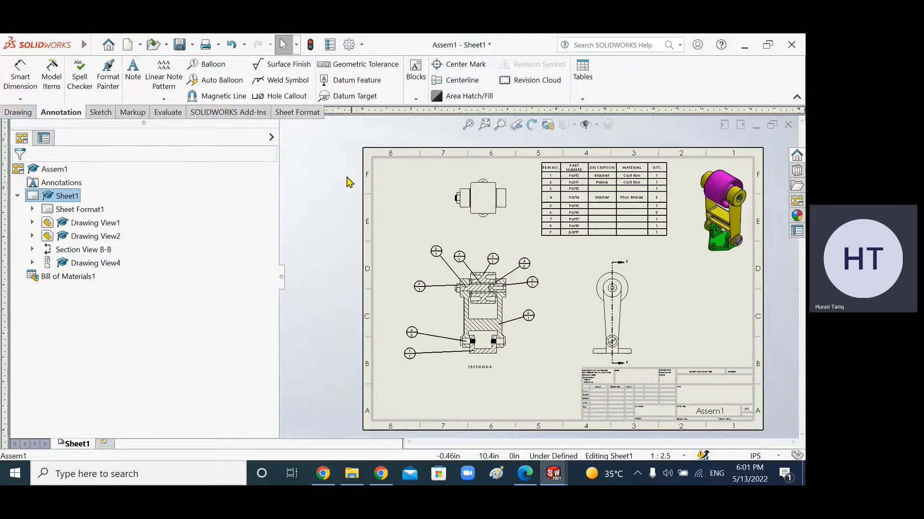
left_click(179, 46)
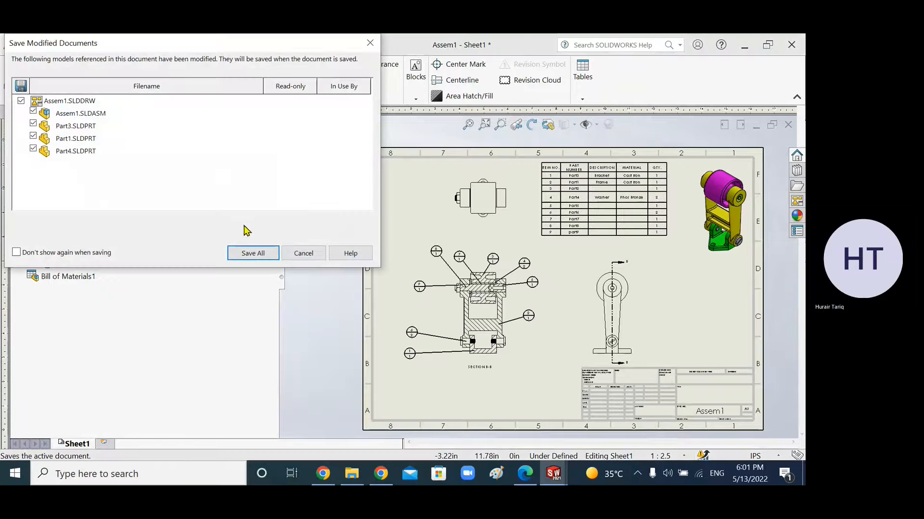
left_click(254, 253)
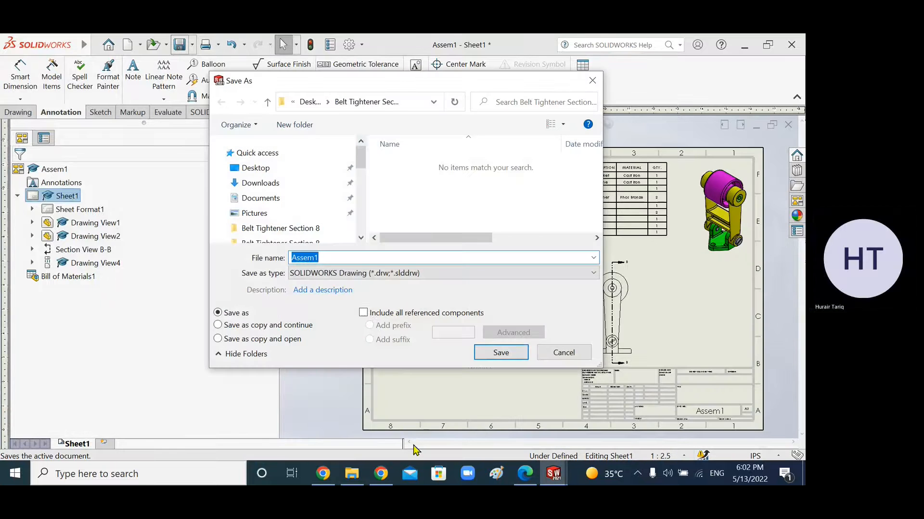
Step: Review the assignment instructions in the PDF, then return to the save dialog
left_click(529, 480)
scroll(318, 236, "down", 10)
scroll(288, 217, "up", 3)
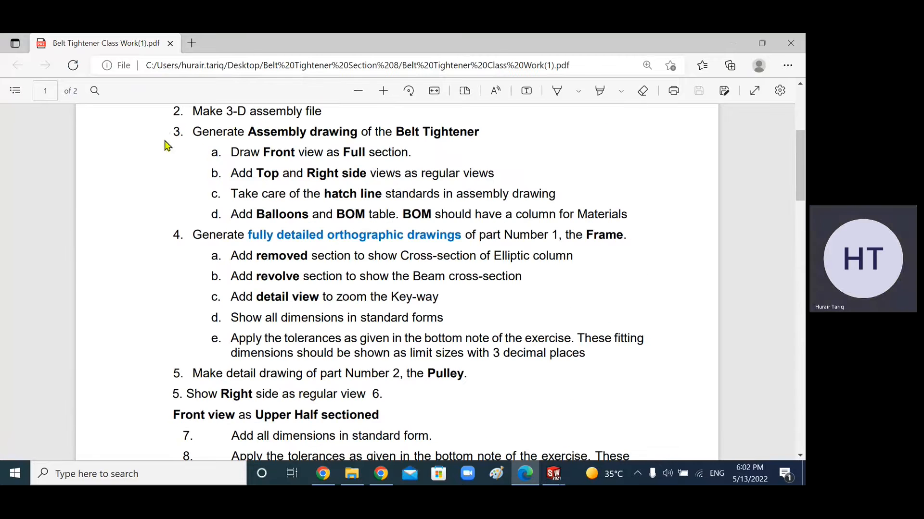
scroll(215, 182, "up", 4)
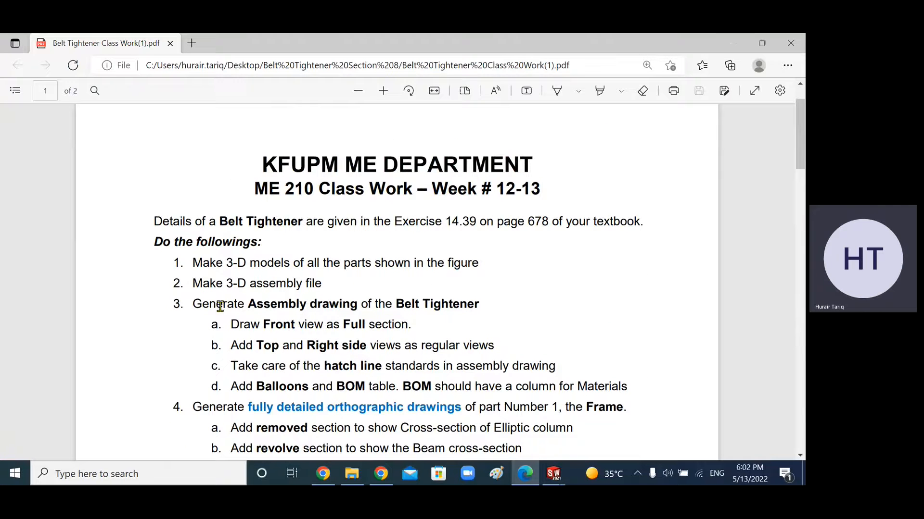
left_click(553, 474)
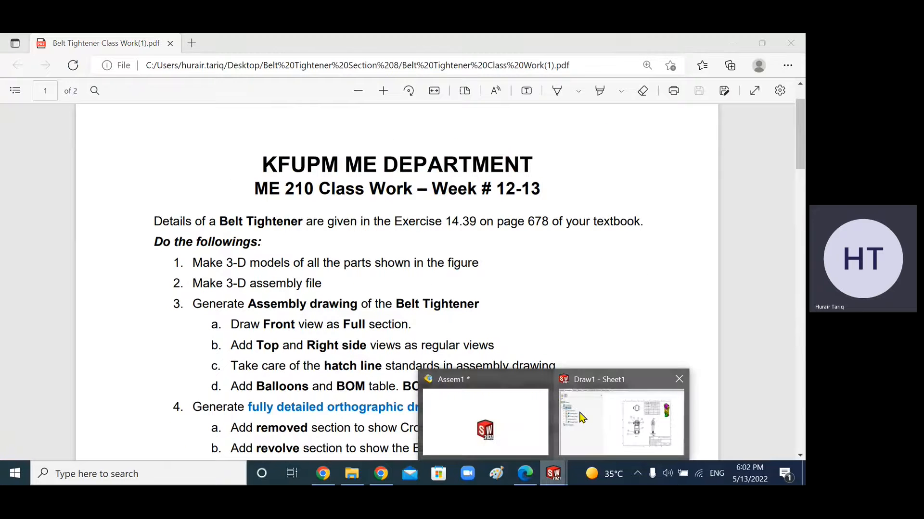
left_click(582, 418)
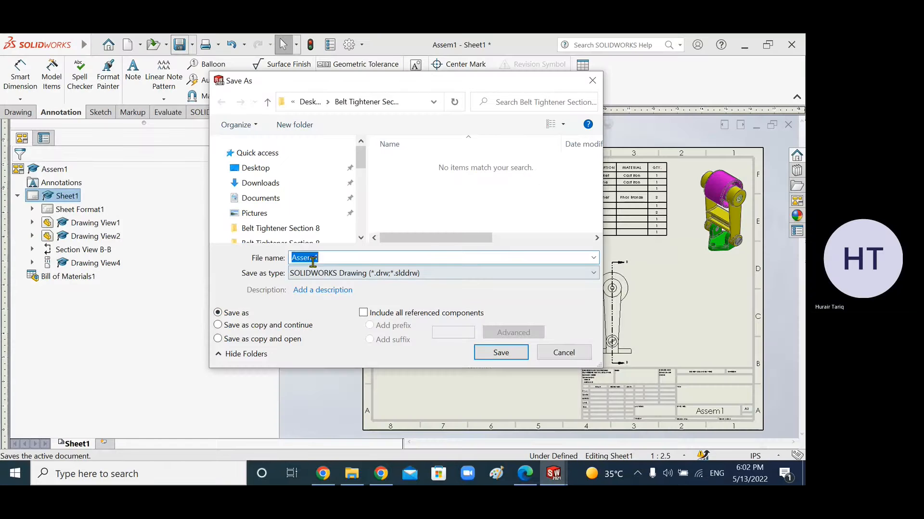
Step: Save the drawing as Drawing Part3 in the Belt Tightener Section 8 folder
type("Drawing")
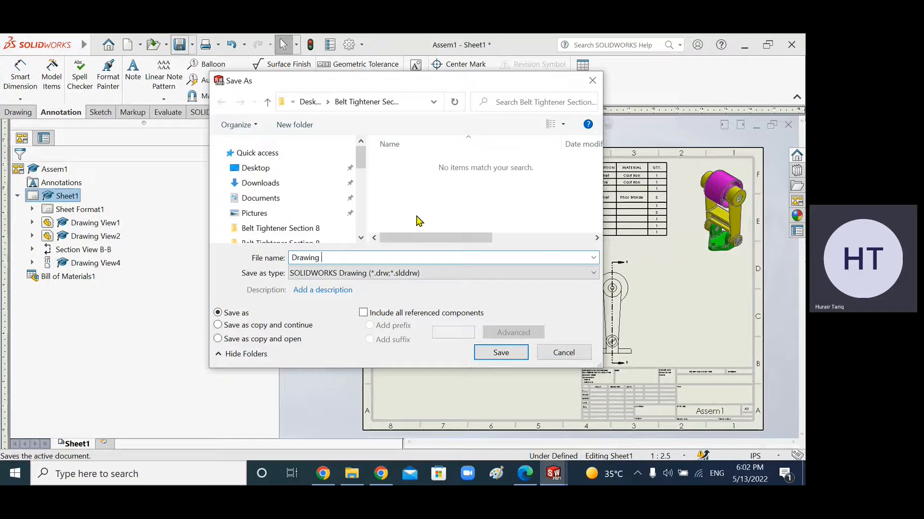
type("Part3")
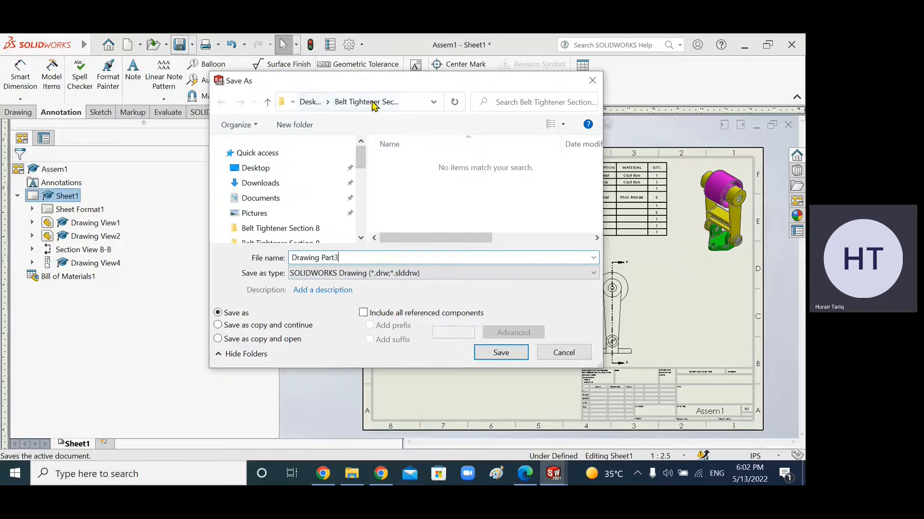
left_click(432, 102)
left_click(432, 103)
left_click(407, 102)
left_click(418, 102)
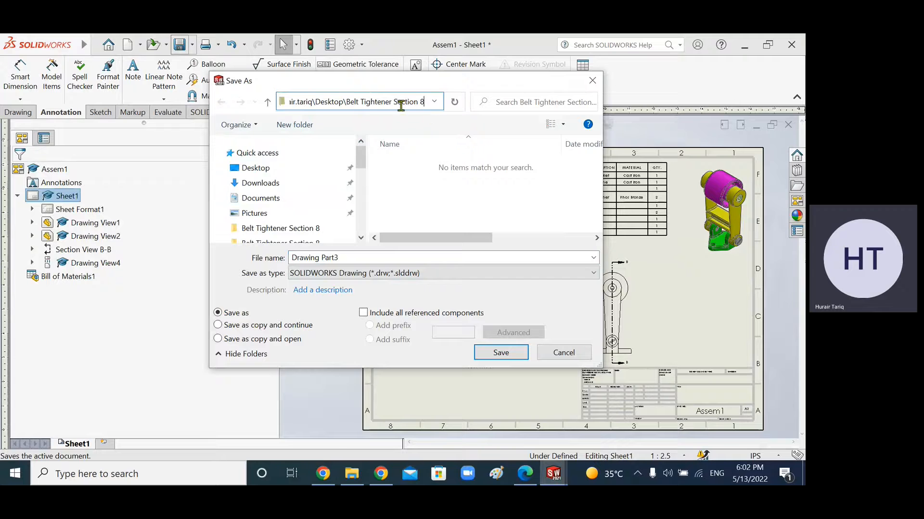
left_click(341, 257)
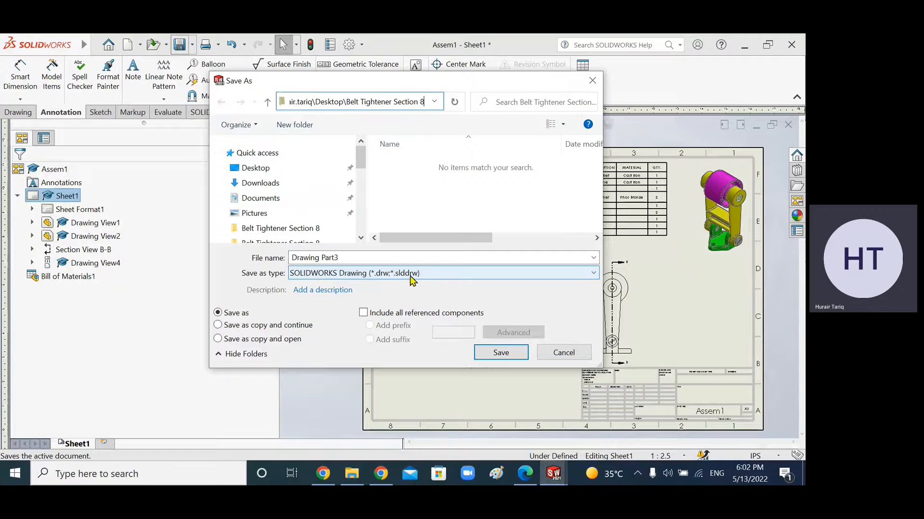
left_click(499, 357)
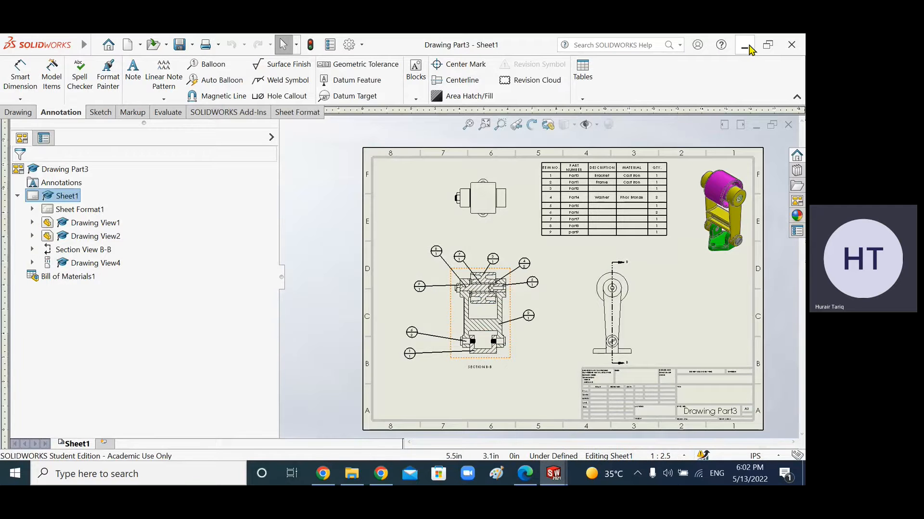
Step: Check the Belt Tightener Section 8 folder for the saved Drawing Part3 file
left_click(734, 46)
left_click(733, 46)
left_click(732, 45)
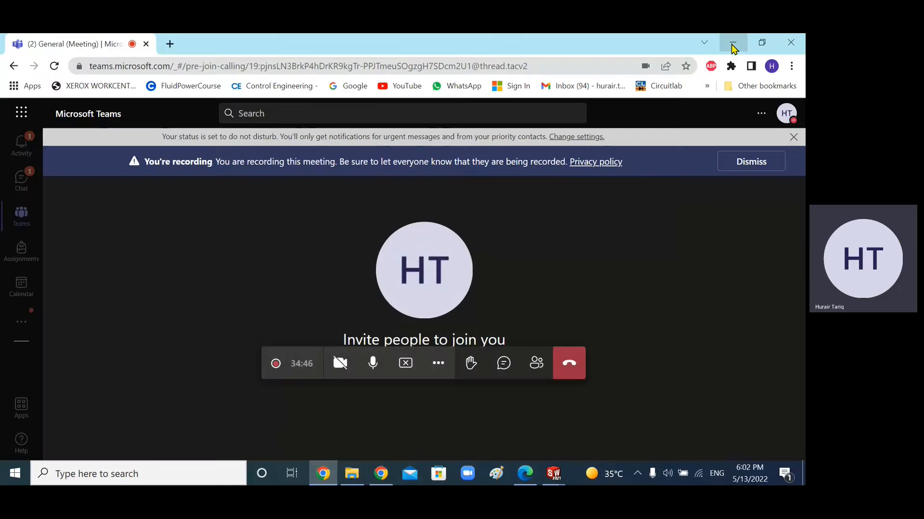
left_click(733, 43)
double_click(181, 171)
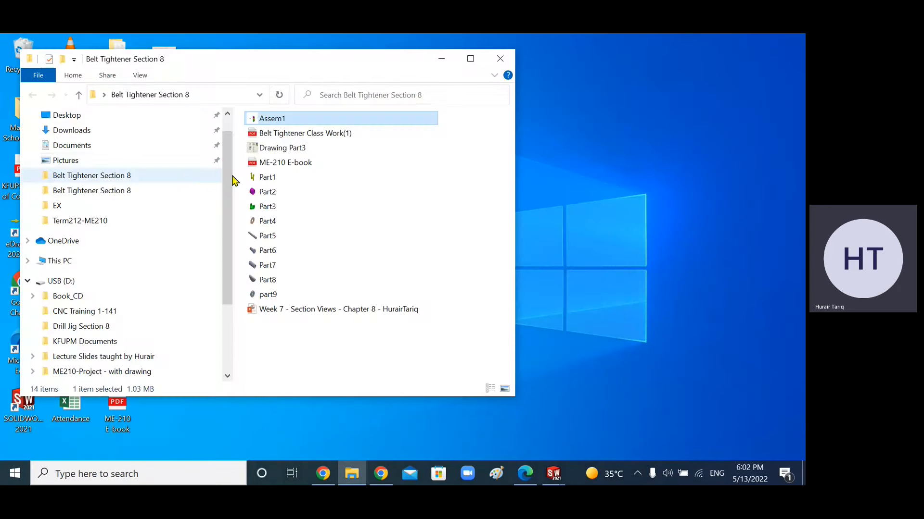
left_click(470, 59)
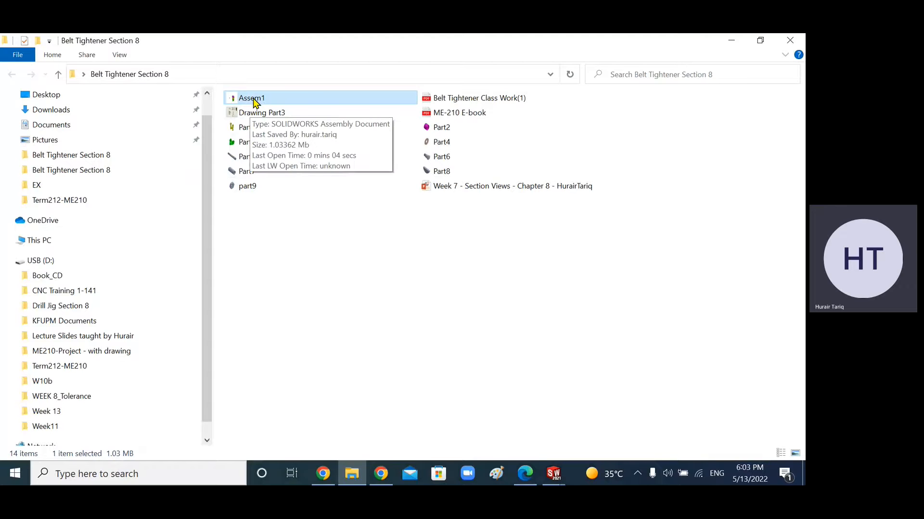
left_click(354, 243)
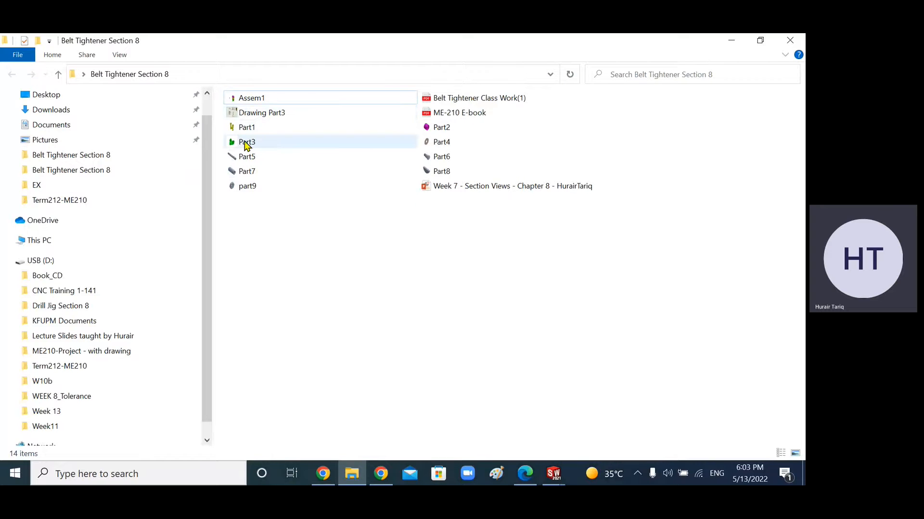
double_click(269, 114)
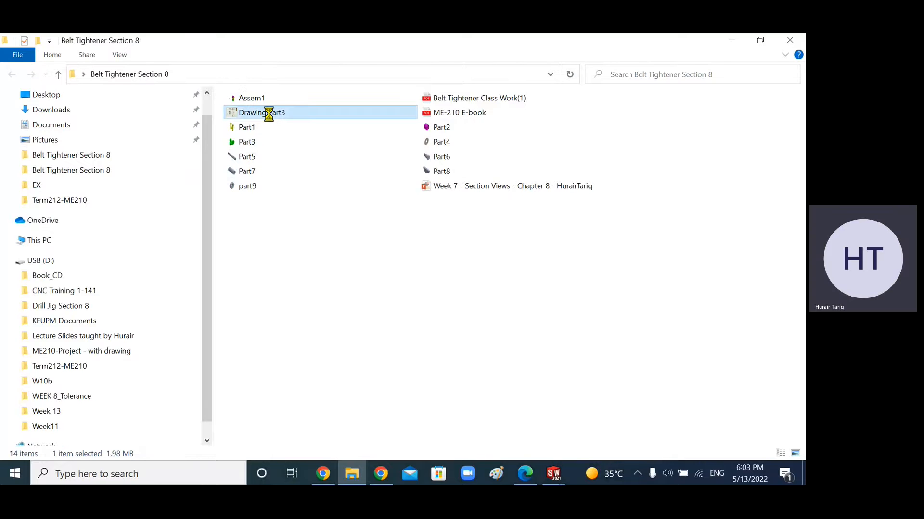
right_click(269, 113)
left_click(531, 285)
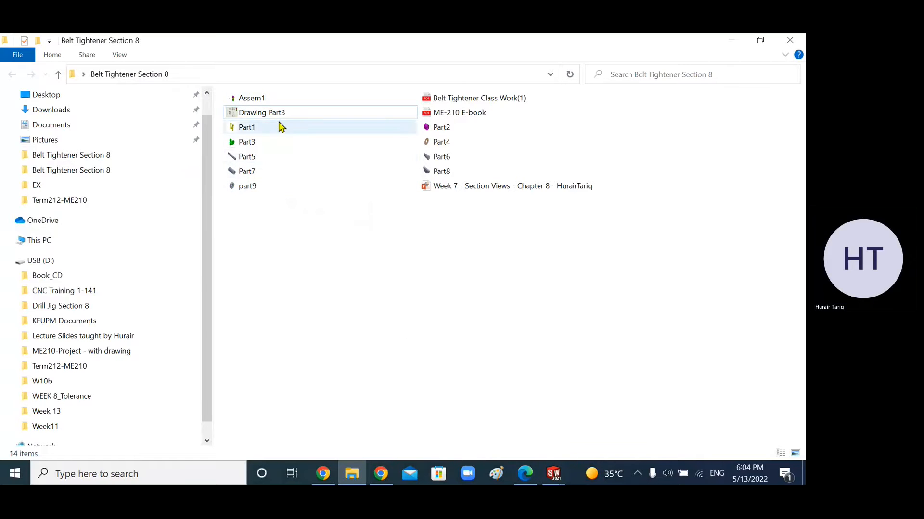
Step: Switch back to the SOLIDWORKS drawing and open the Print dialog
left_click(553, 474)
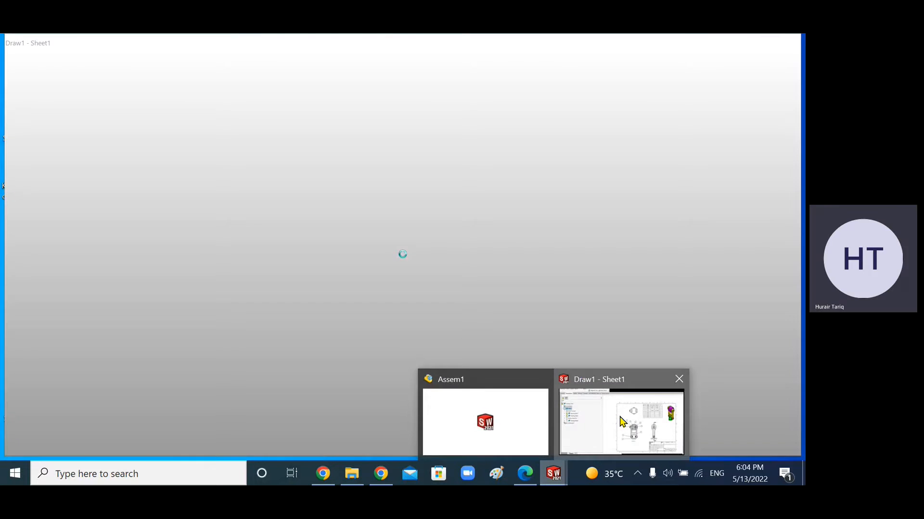
left_click(620, 422)
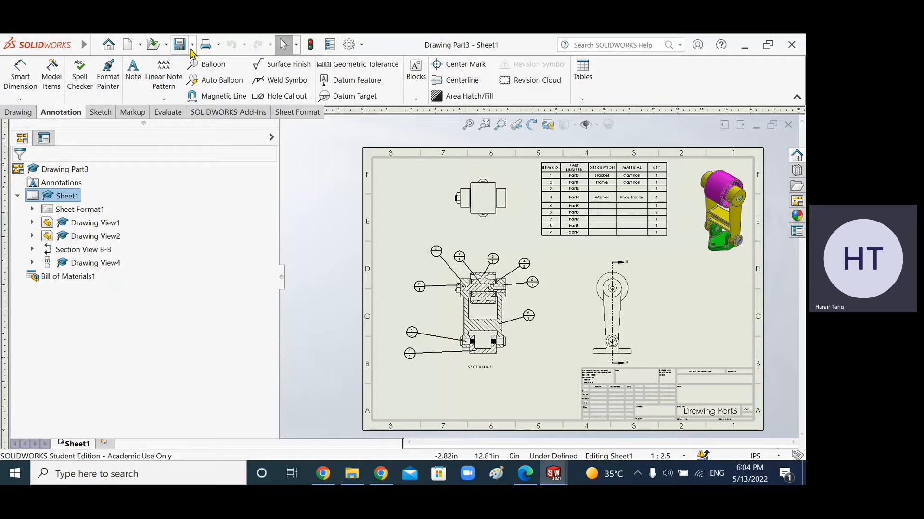
left_click(212, 47)
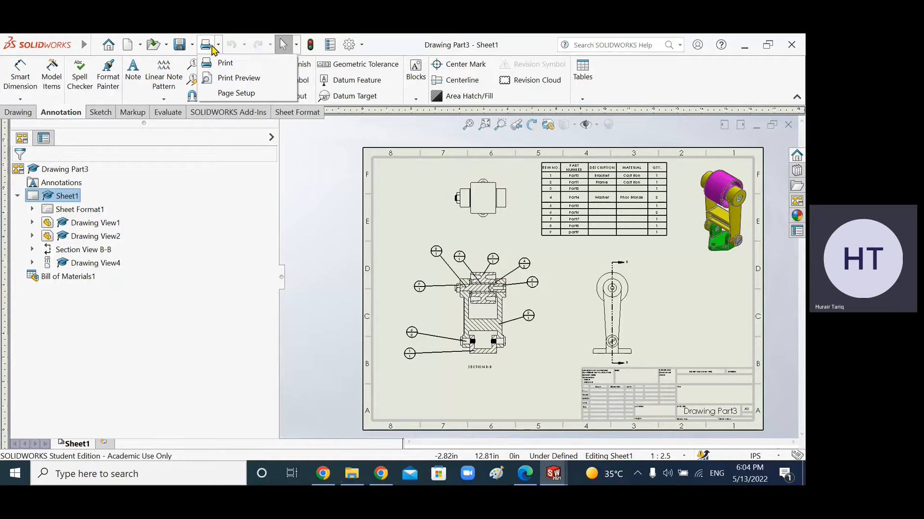
left_click(221, 63)
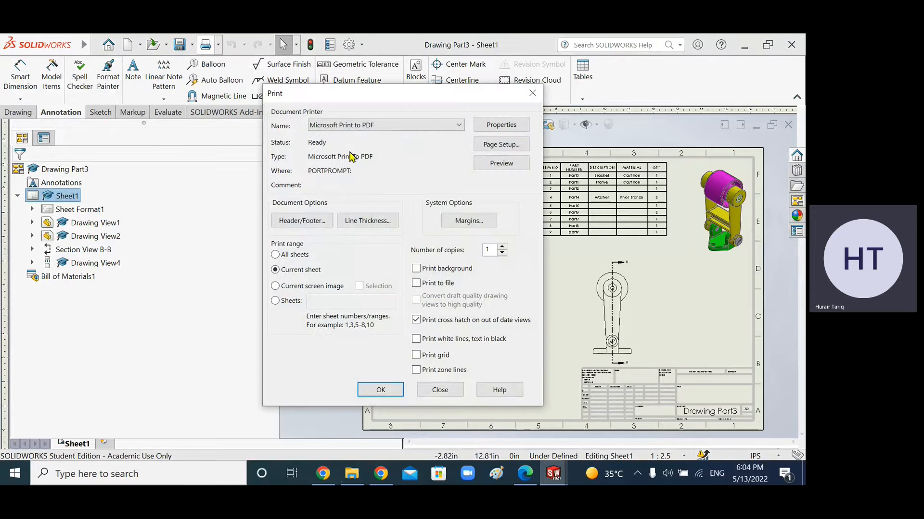
Step: In Page Setup, set the drawing to scale to fit on A4 paper in landscape orientation
left_click(398, 126)
left_click(398, 132)
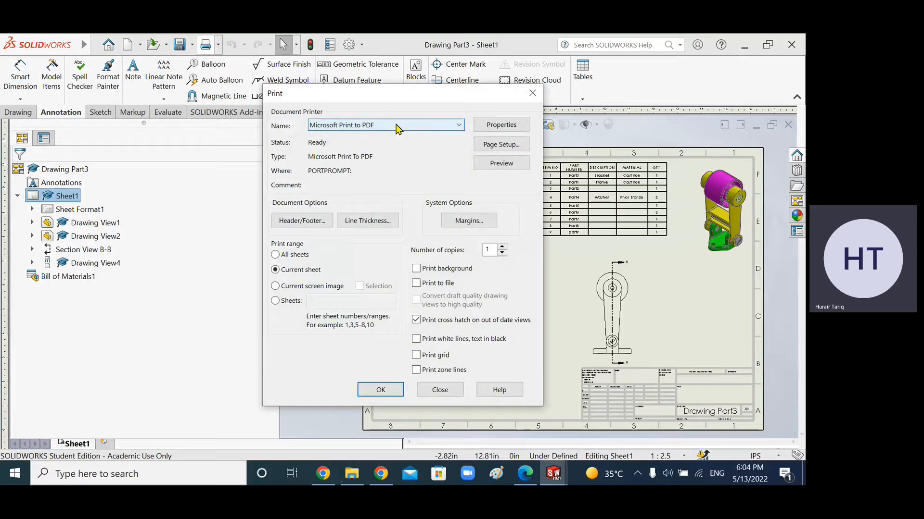
left_click(500, 145)
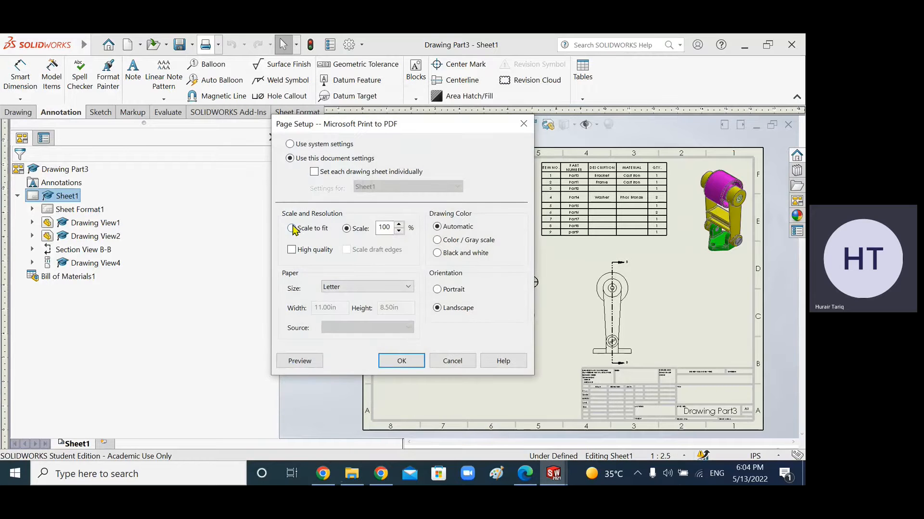
left_click(291, 229)
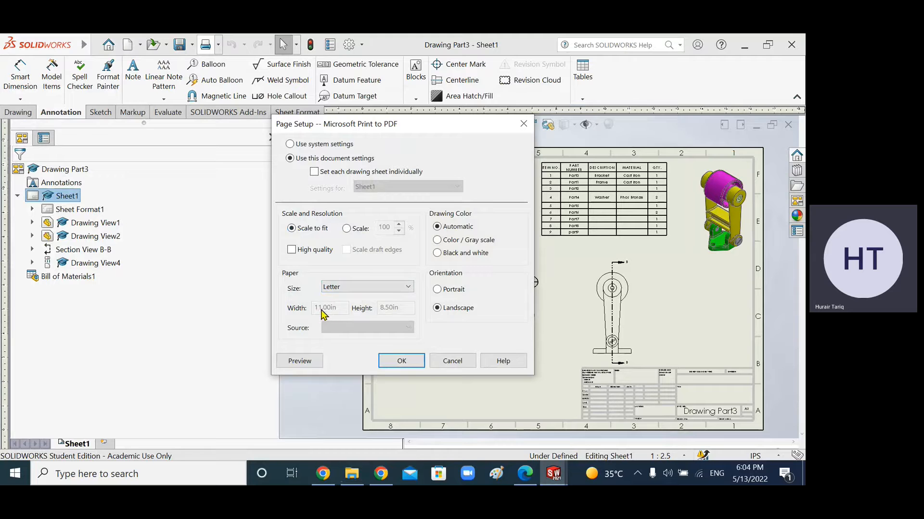
left_click(378, 291)
left_click(362, 312)
left_click(437, 290)
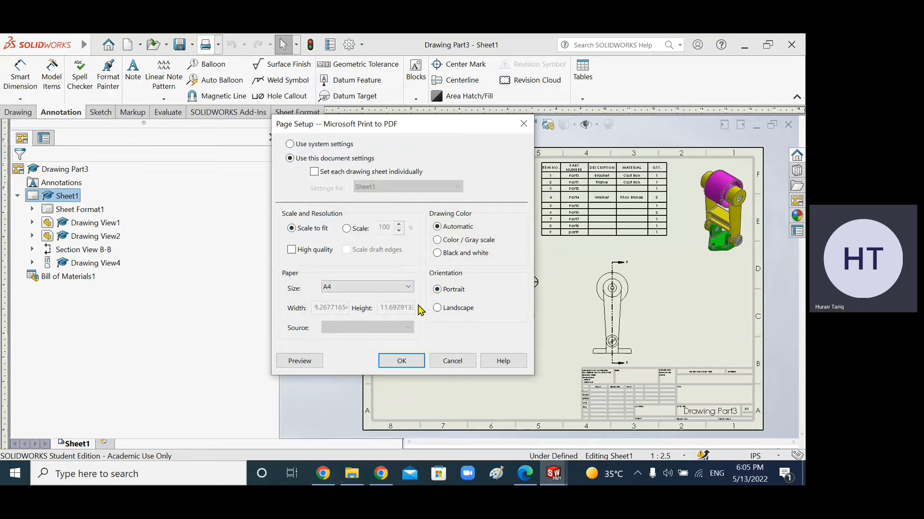
left_click(437, 308)
left_click(402, 361)
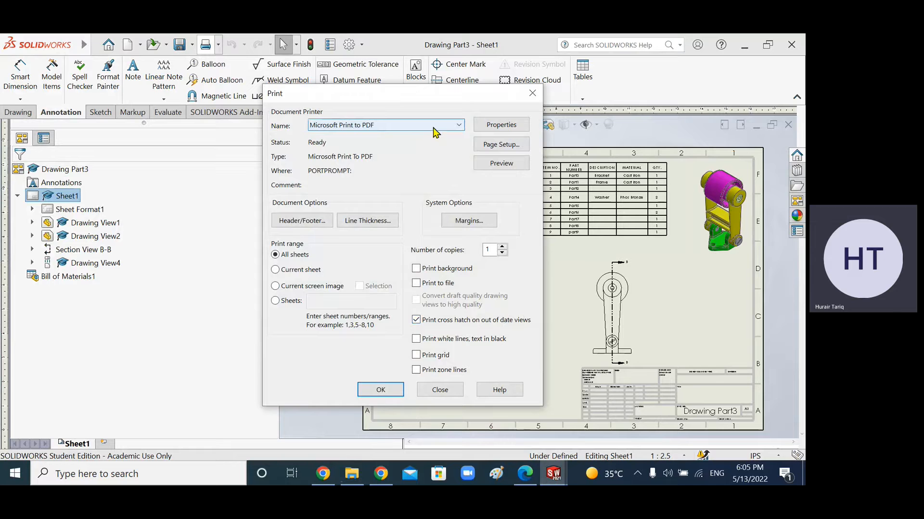
Step: Select the Canon G3010 series printer
left_click(417, 126)
left_click(417, 126)
left_click(372, 127)
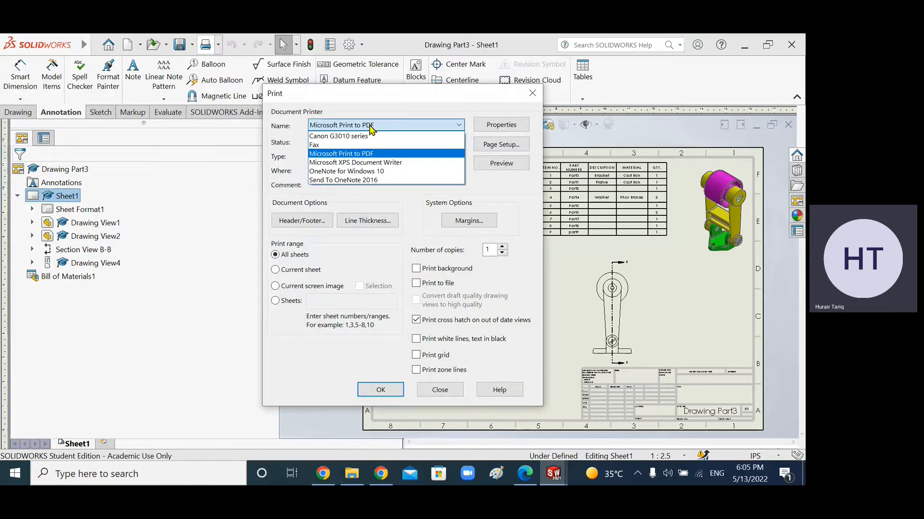
left_click(350, 137)
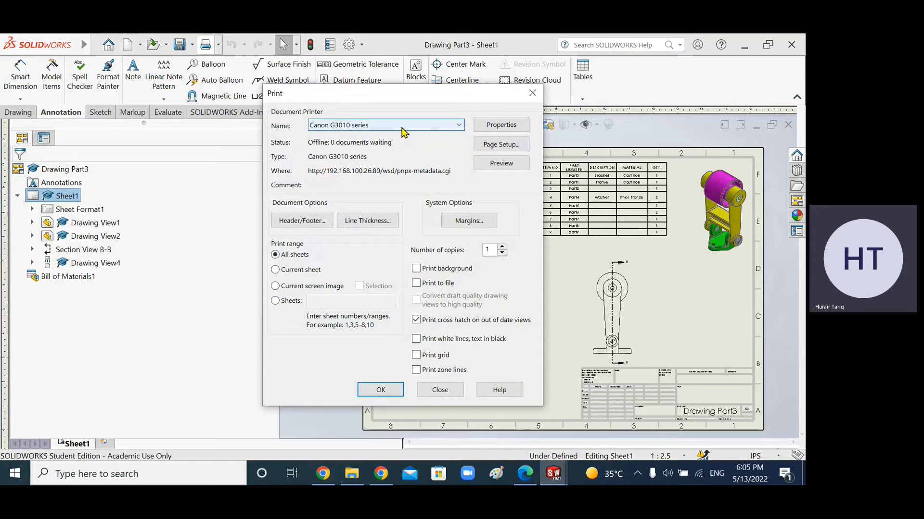
Step: Choose Microsoft Print to PDF as the printer and print the drawing
left_click(404, 133)
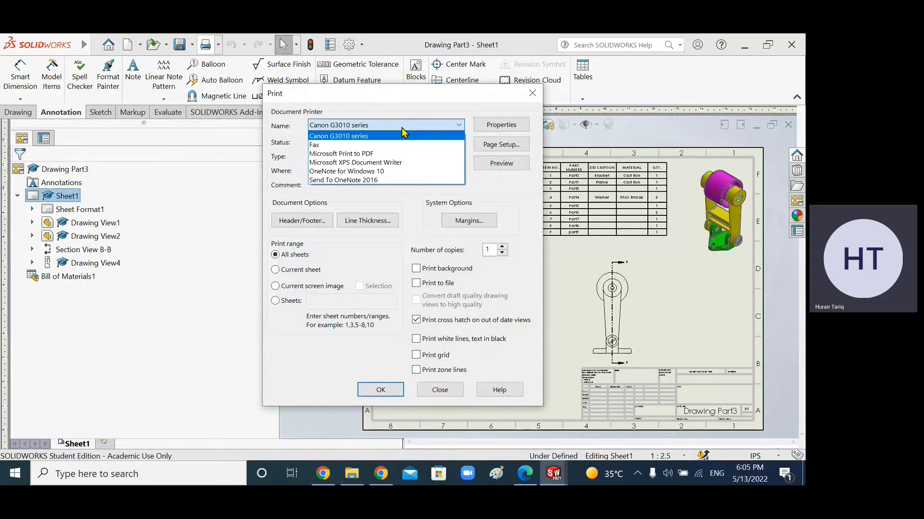
left_click(403, 154)
left_click(378, 392)
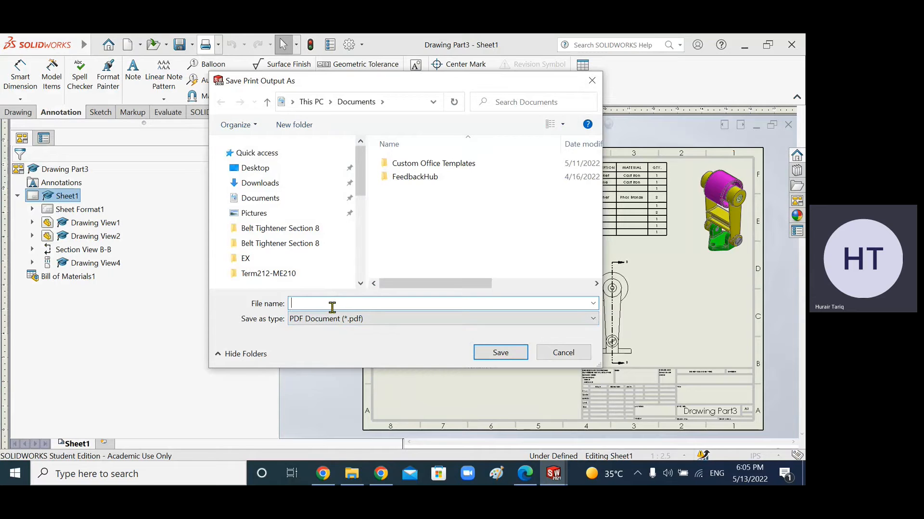
Step: Save the print output as Drawing Part3 PDF in the Belt Tightener Section 8 folder on the Desktop
type("Drawin")
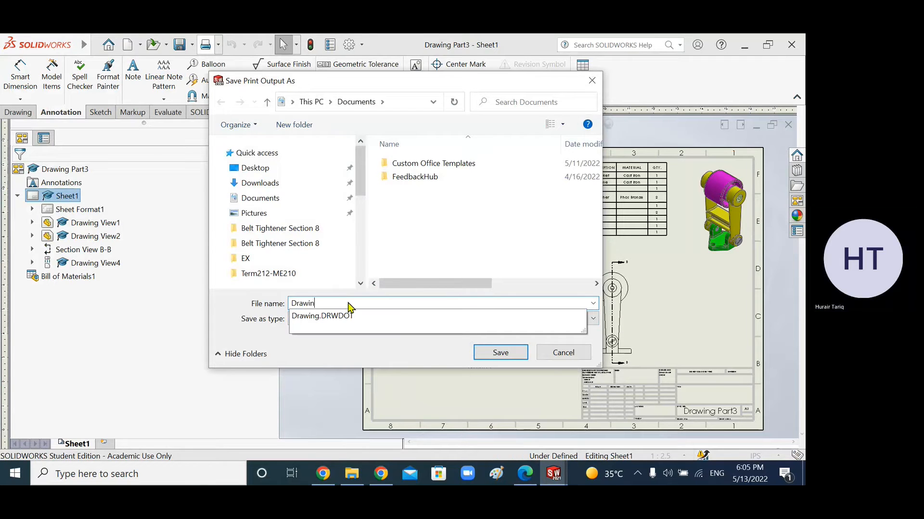
type("g Part3")
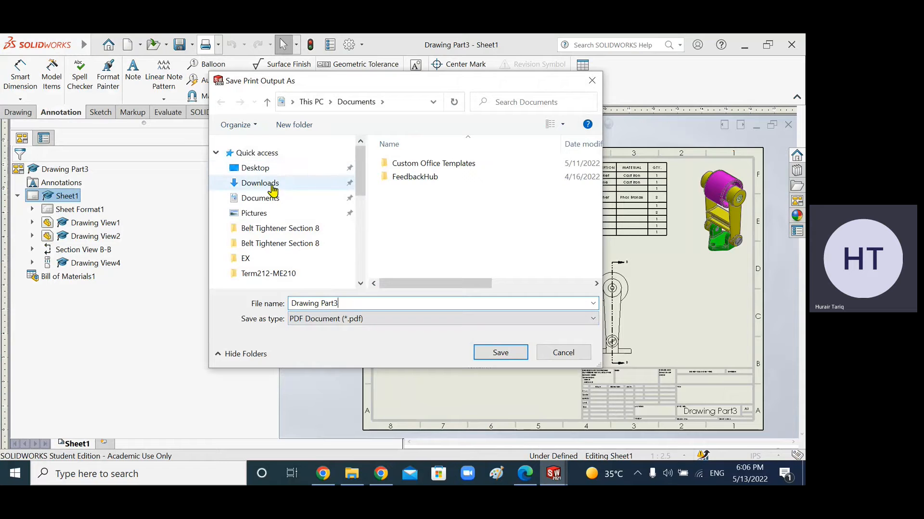
left_click(266, 172)
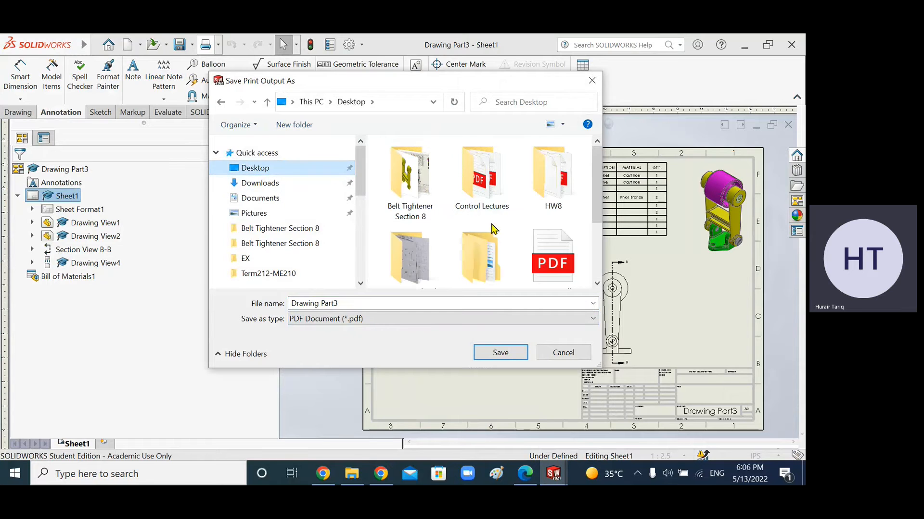
double_click(426, 196)
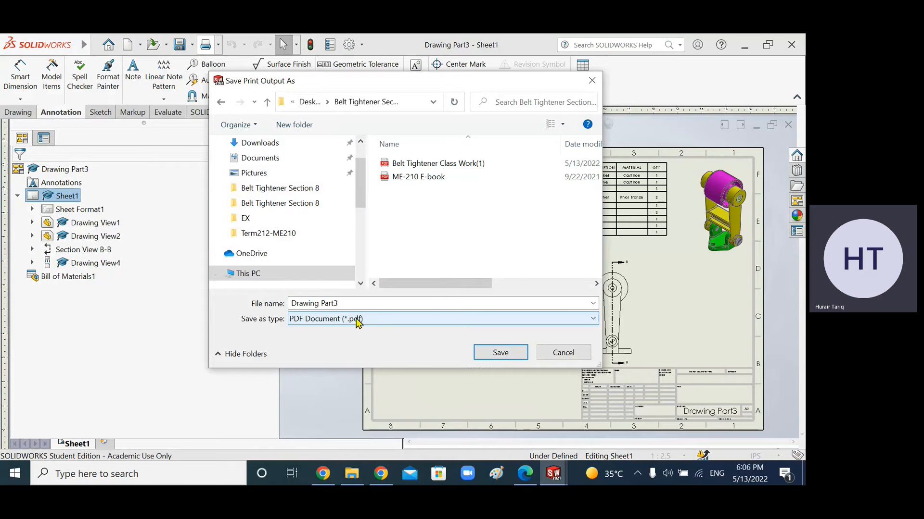
left_click(498, 354)
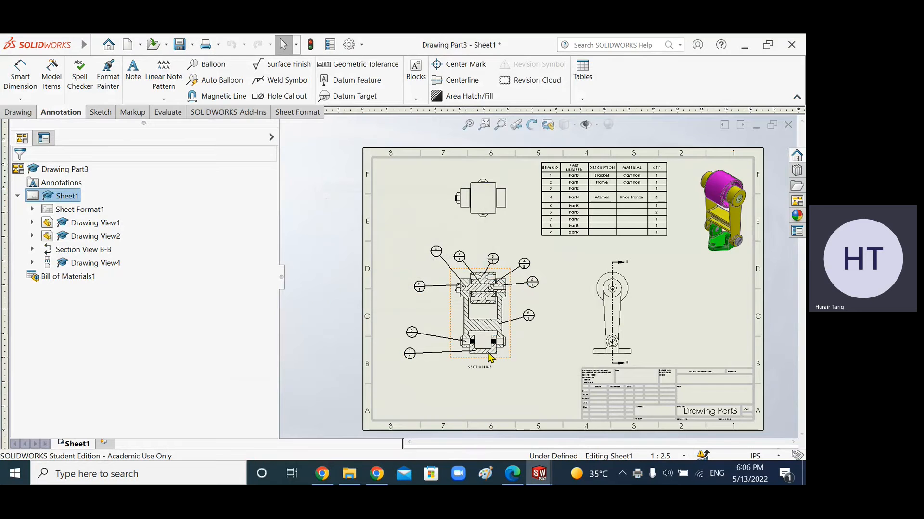
Step: Minimize SOLIDWORKS and open the Drawing Part3 PDF from the Belt Tightener Section 8 folder
left_click(743, 47)
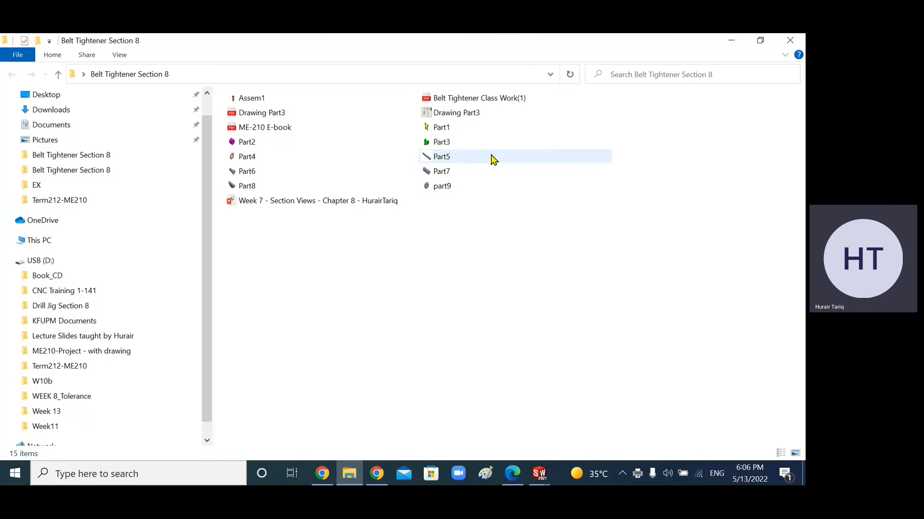
left_click(278, 117)
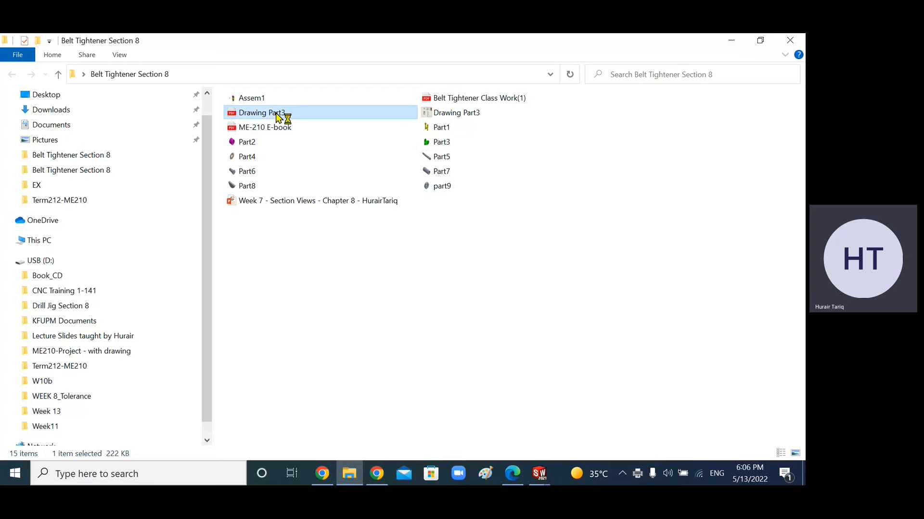
double_click(278, 116)
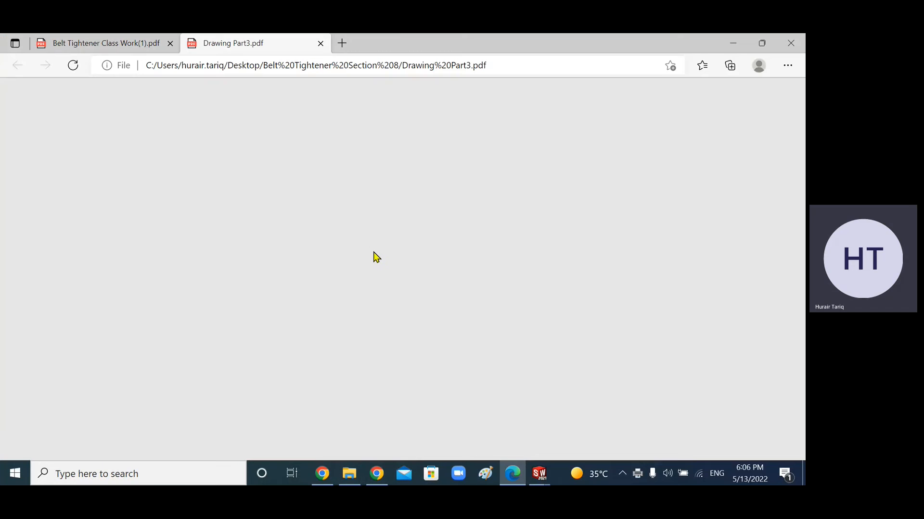
Step: Scroll through the PDF to review the views, balloons, BOM and title block
scroll(413, 274, "down", 3)
scroll(412, 274, "up", 4)
scroll(416, 275, "down", 1)
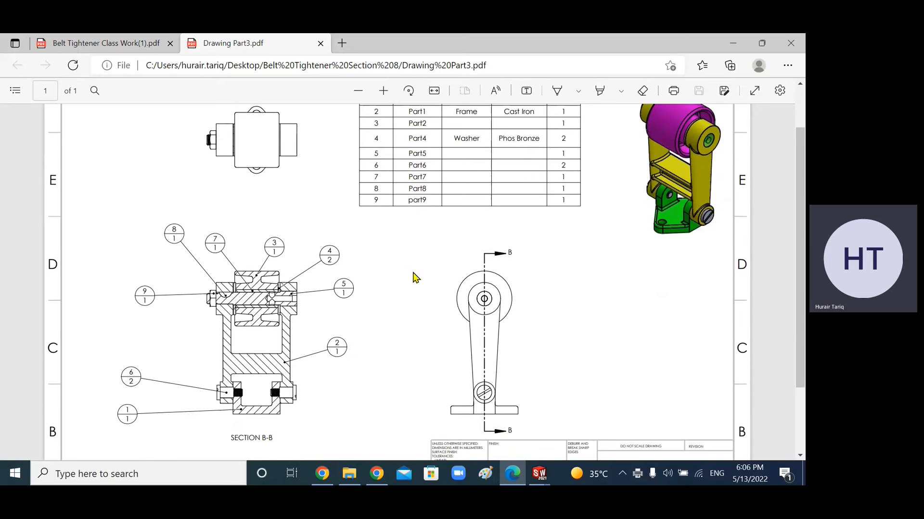
scroll(416, 278, "down", 2, "ctrl")
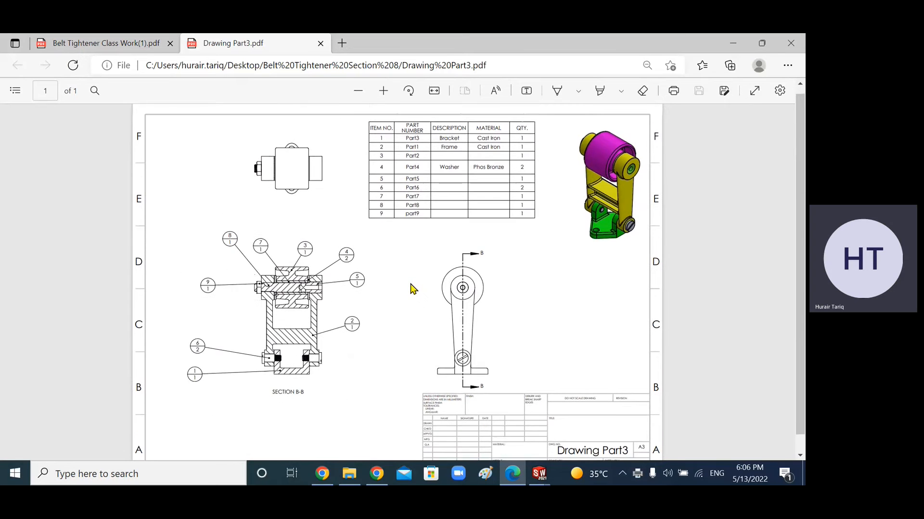
scroll(423, 308, "down", 1)
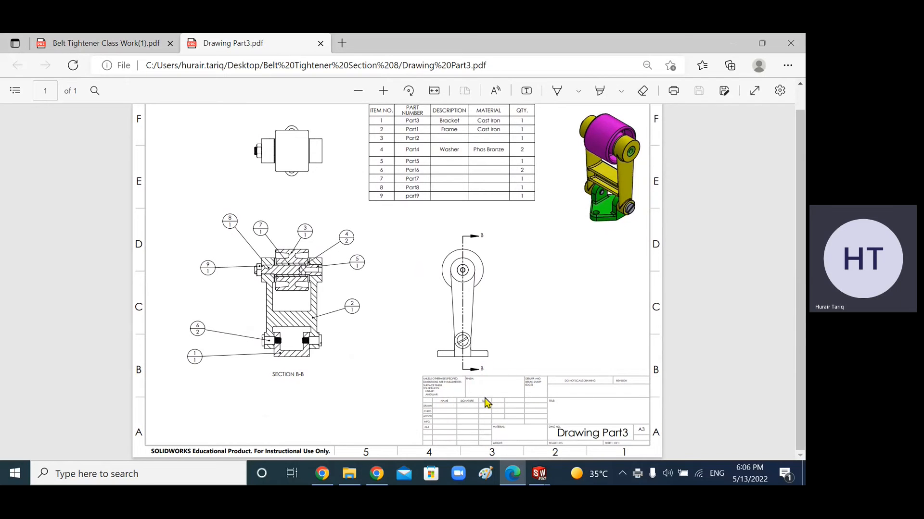
scroll(481, 400, "up", 2, "ctrl")
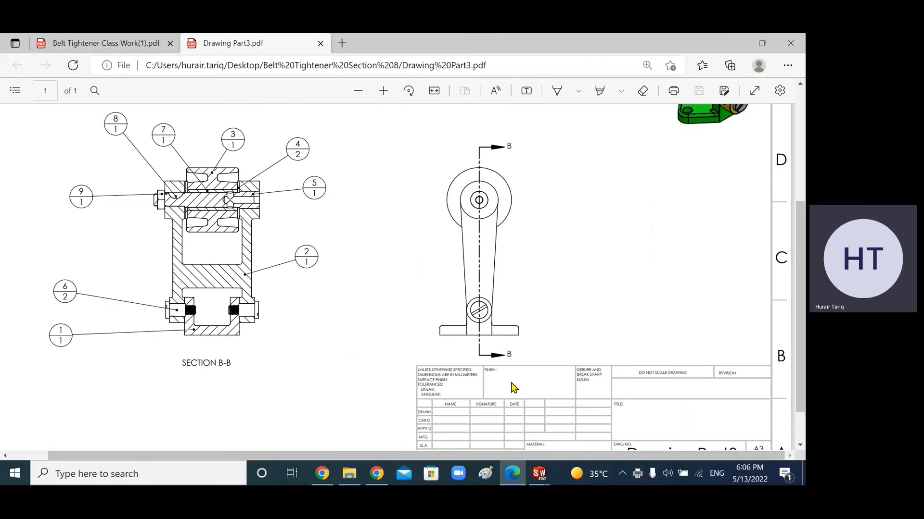
scroll(577, 385, "up", 4)
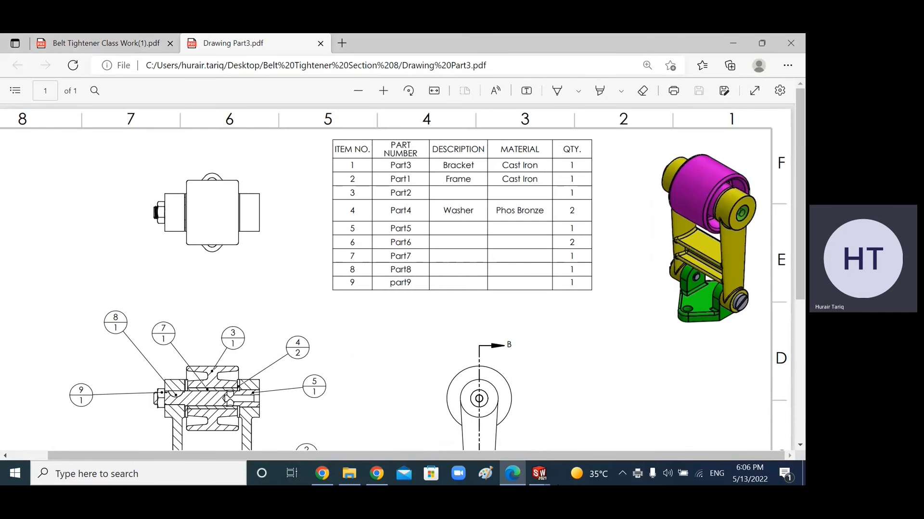
scroll(398, 418, "down", 4)
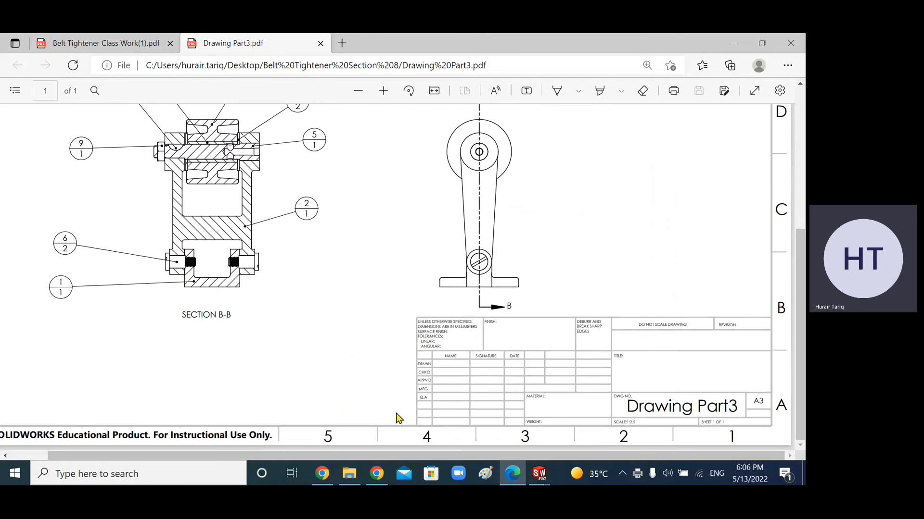
scroll(399, 419, "up", 4)
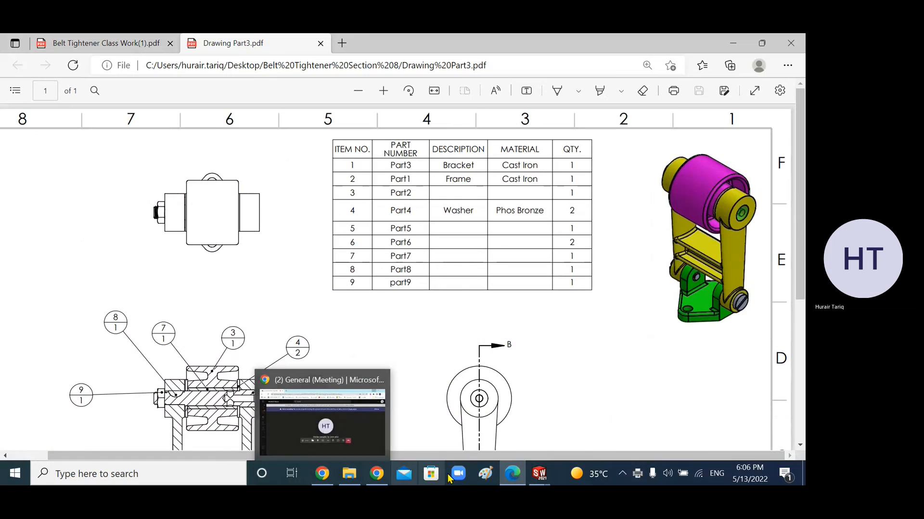
Step: Switch to the Microsoft Teams meeting window
left_click(322, 476)
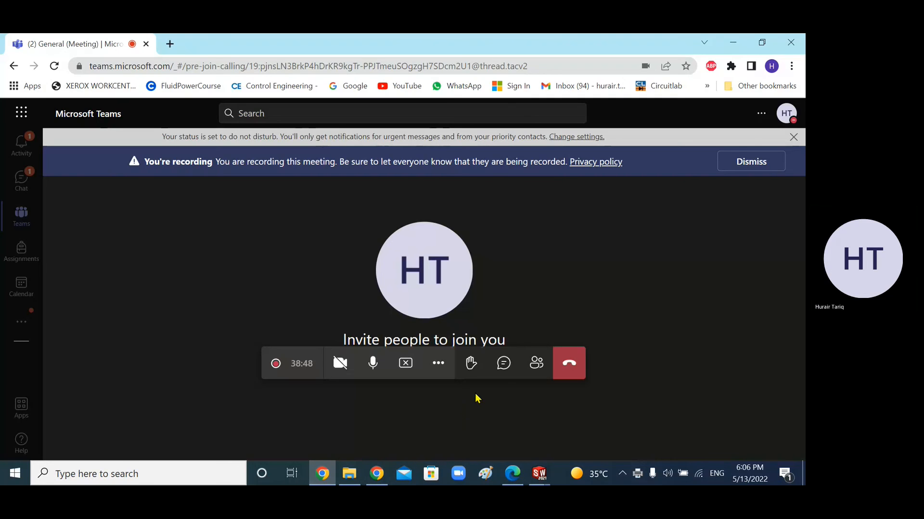